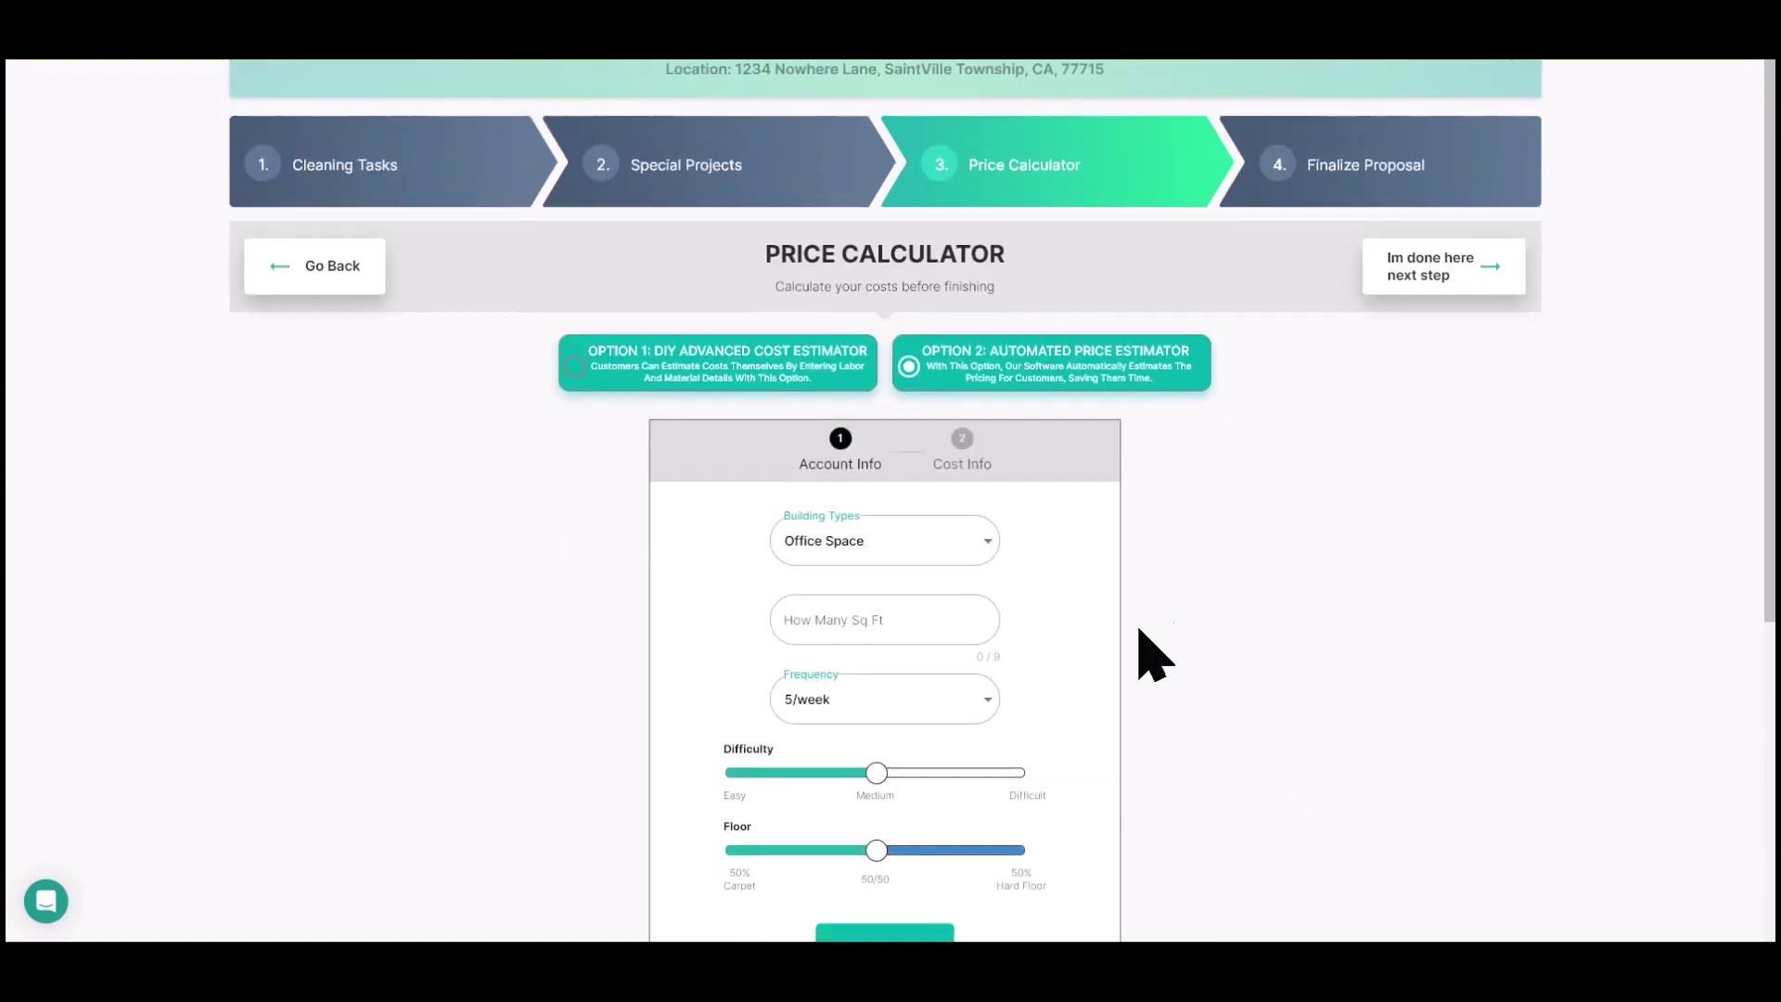
Complete the account info with 12,500 sq ft and a floor split of 20% carpet and 80% hard floor.
{"action": "left_click", "coordinate": [886, 617]}
{"action": "left_click", "coordinate": [986, 677]}
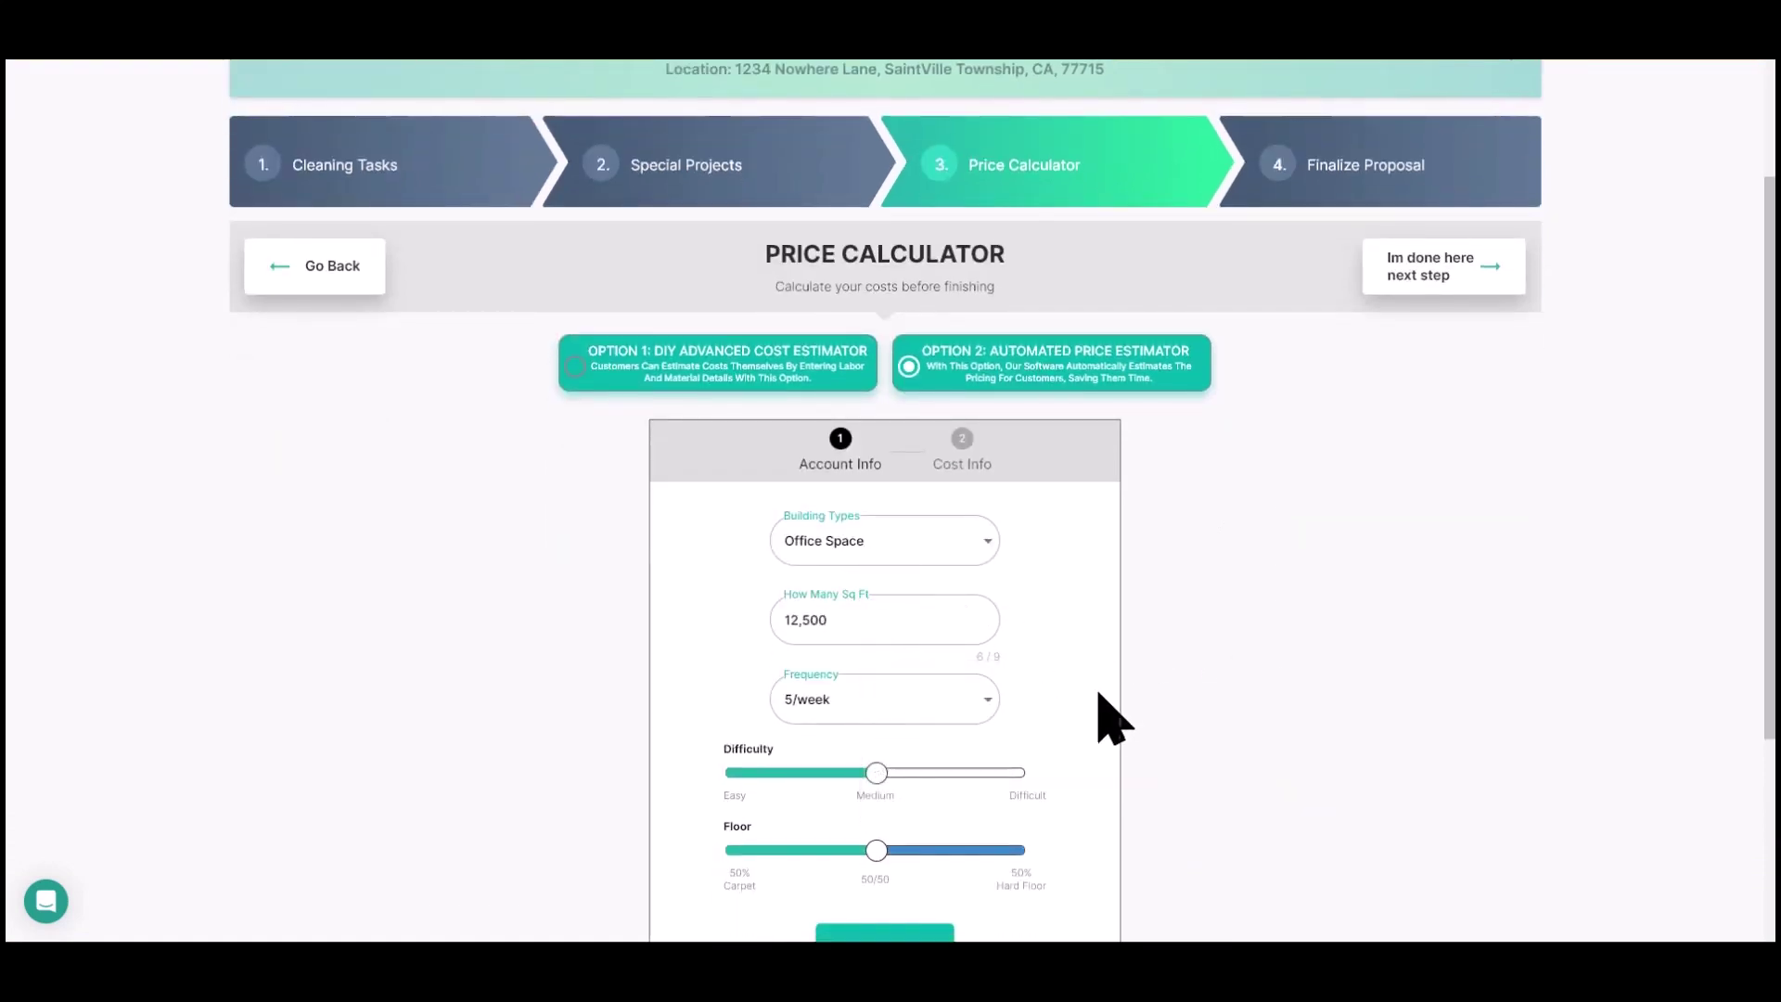
{"action": "scroll", "coordinate": [1086, 696], "scroll_direction": "down", "scroll_amount": 2}
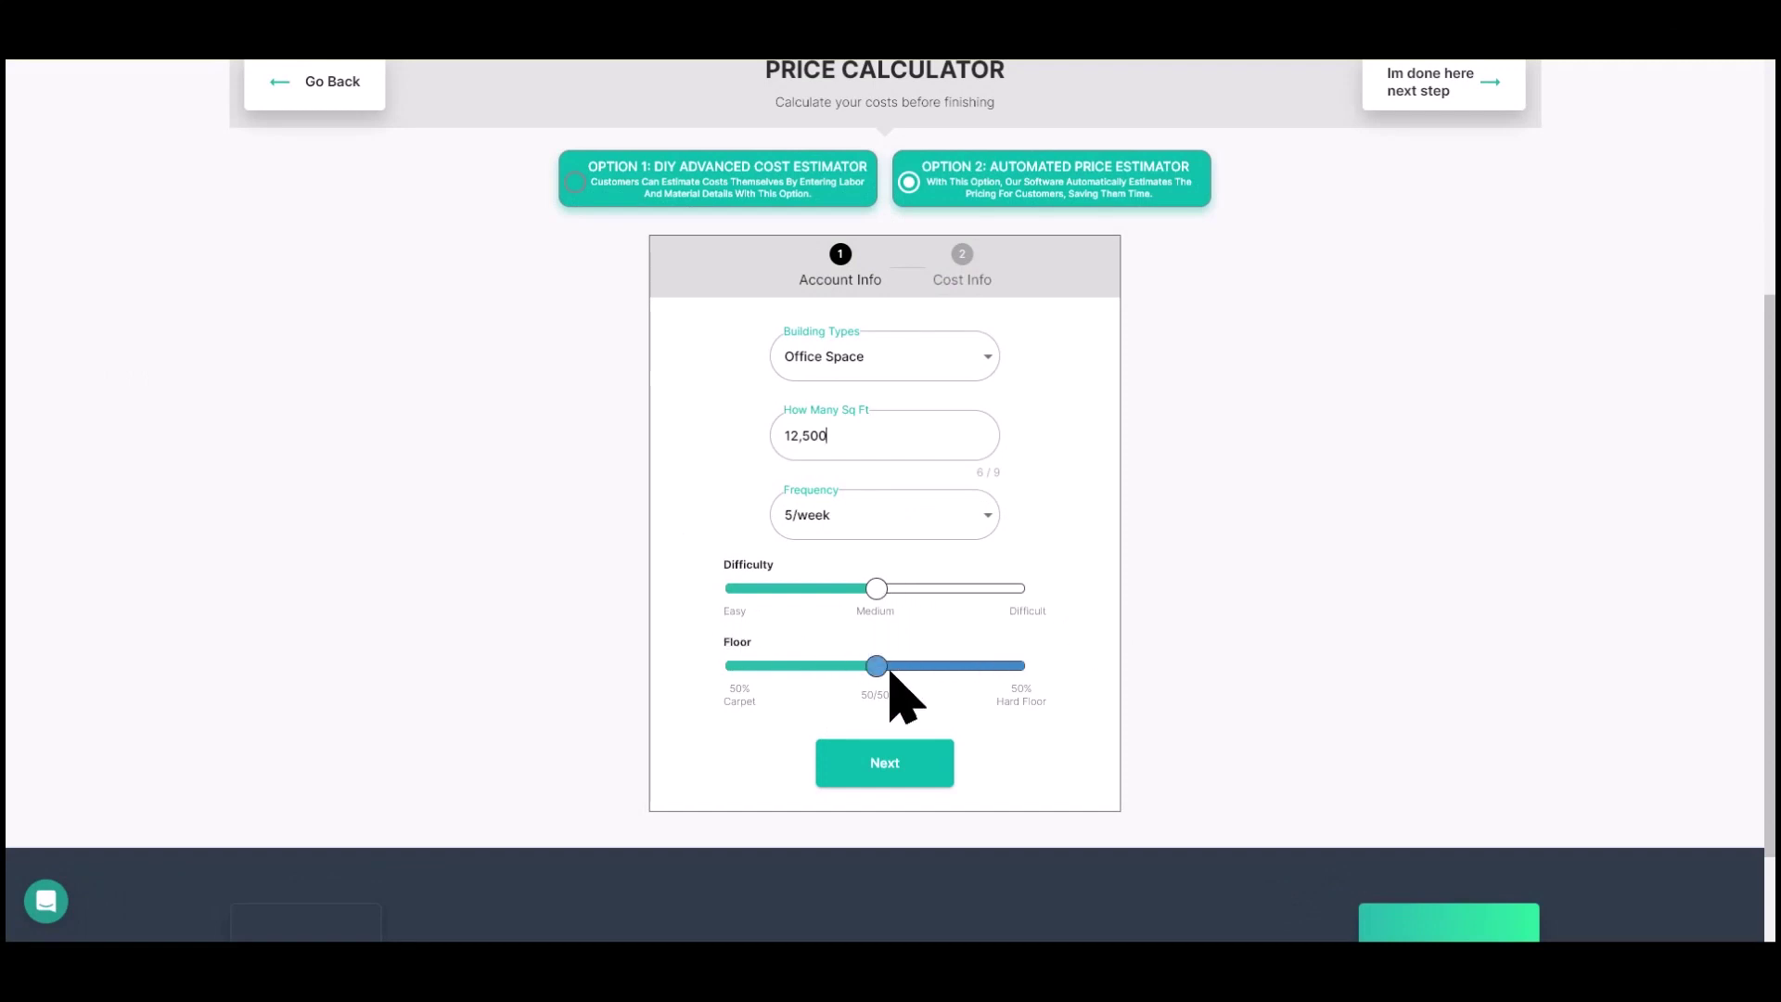
{"action": "left_click_drag", "start_coordinate": [876, 665], "coordinate": [792, 665]}
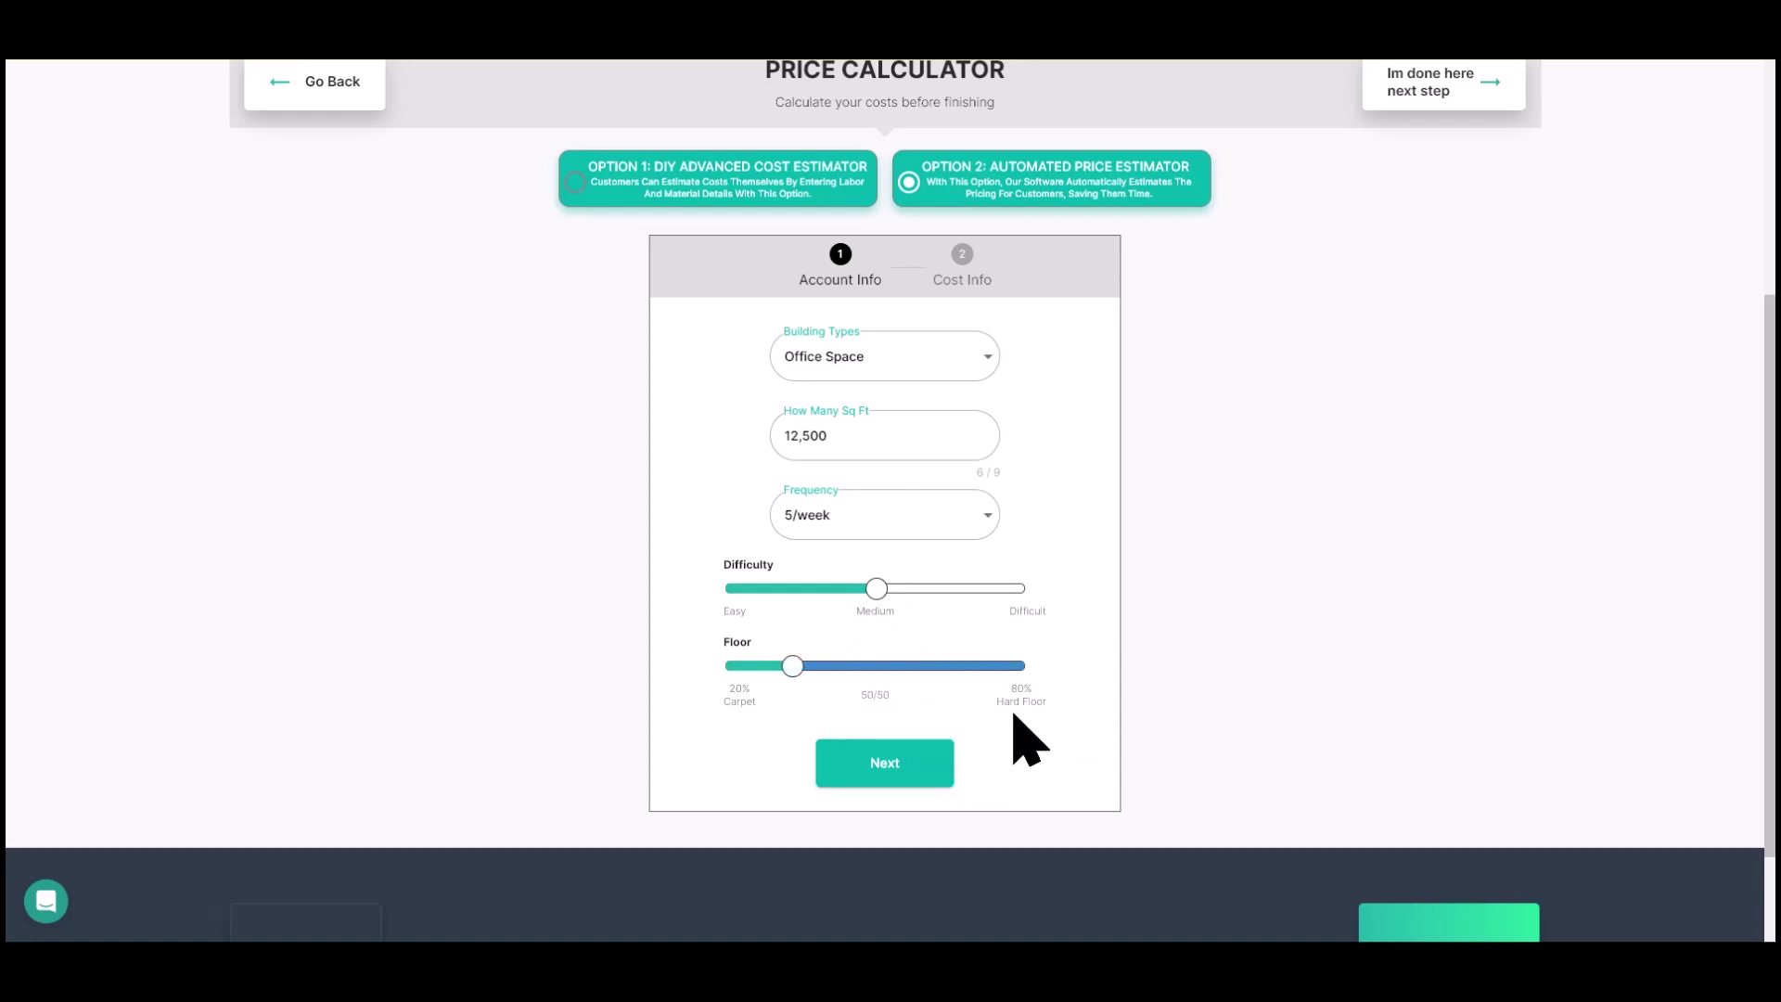
{"action": "left_click", "coordinate": [916, 772]}
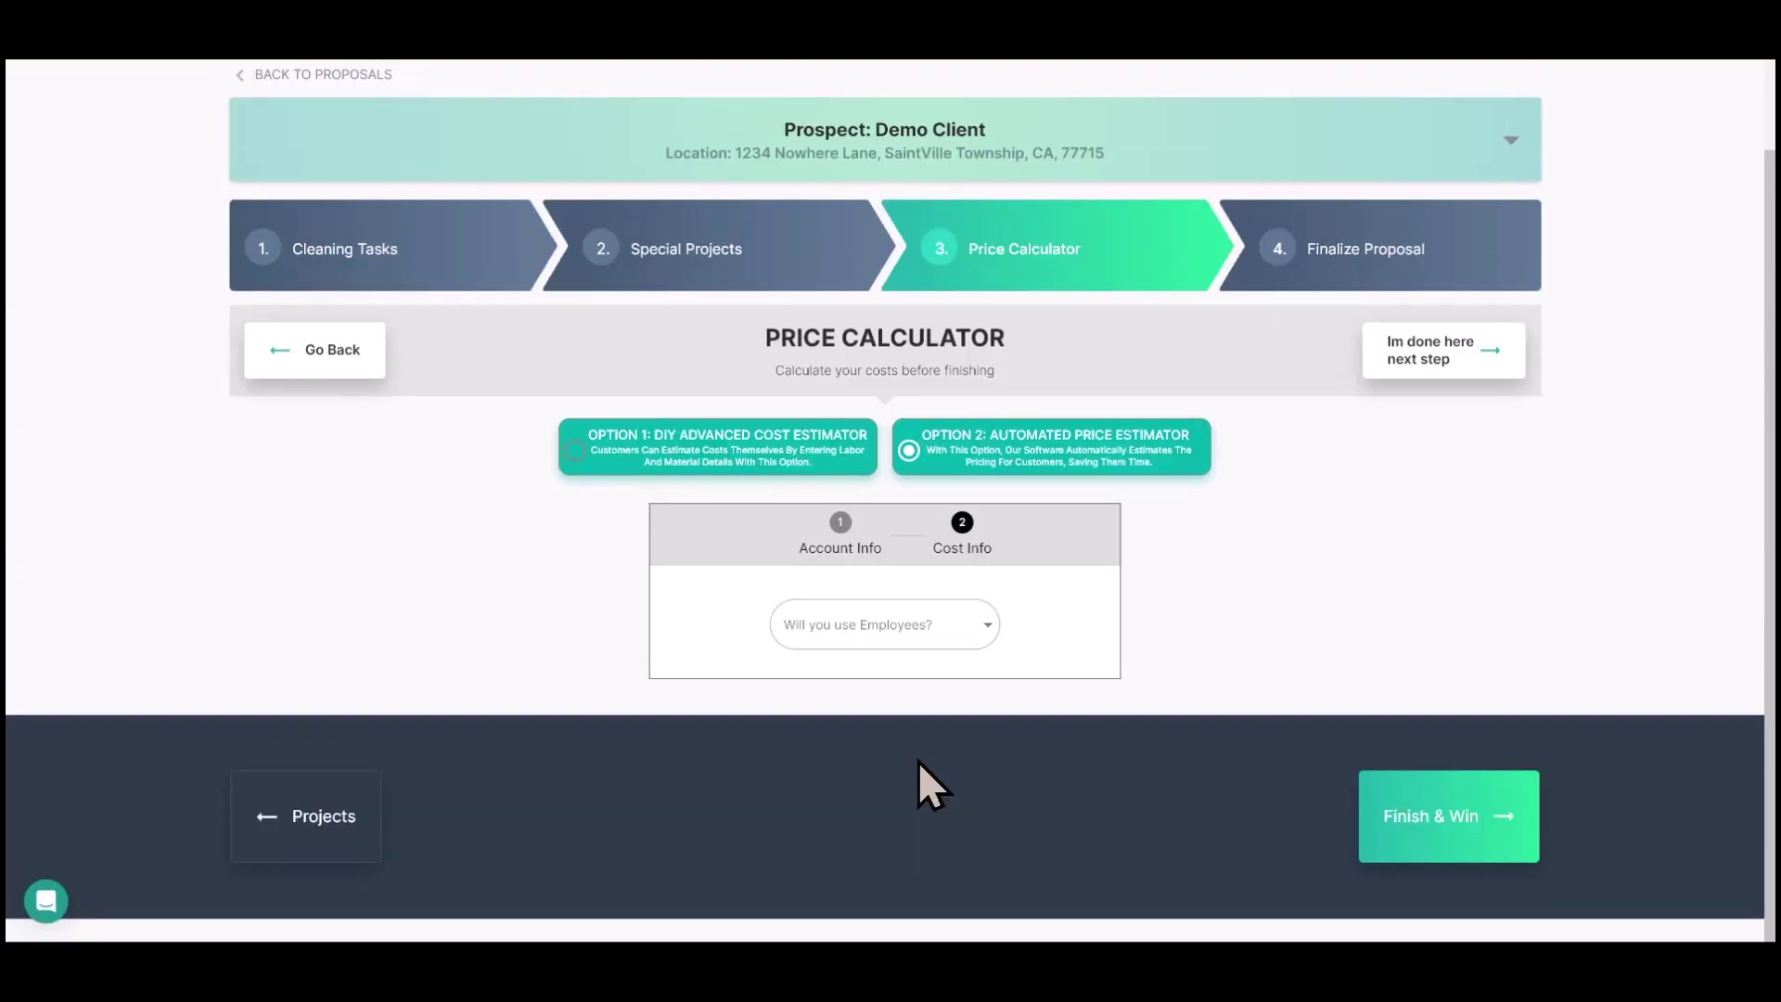
Fill in the cost info with employee use set to Yes, supplies at 3% and a profit margin of 42%.
{"action": "left_click", "coordinate": [990, 640]}
{"action": "left_click", "coordinate": [1076, 633]}
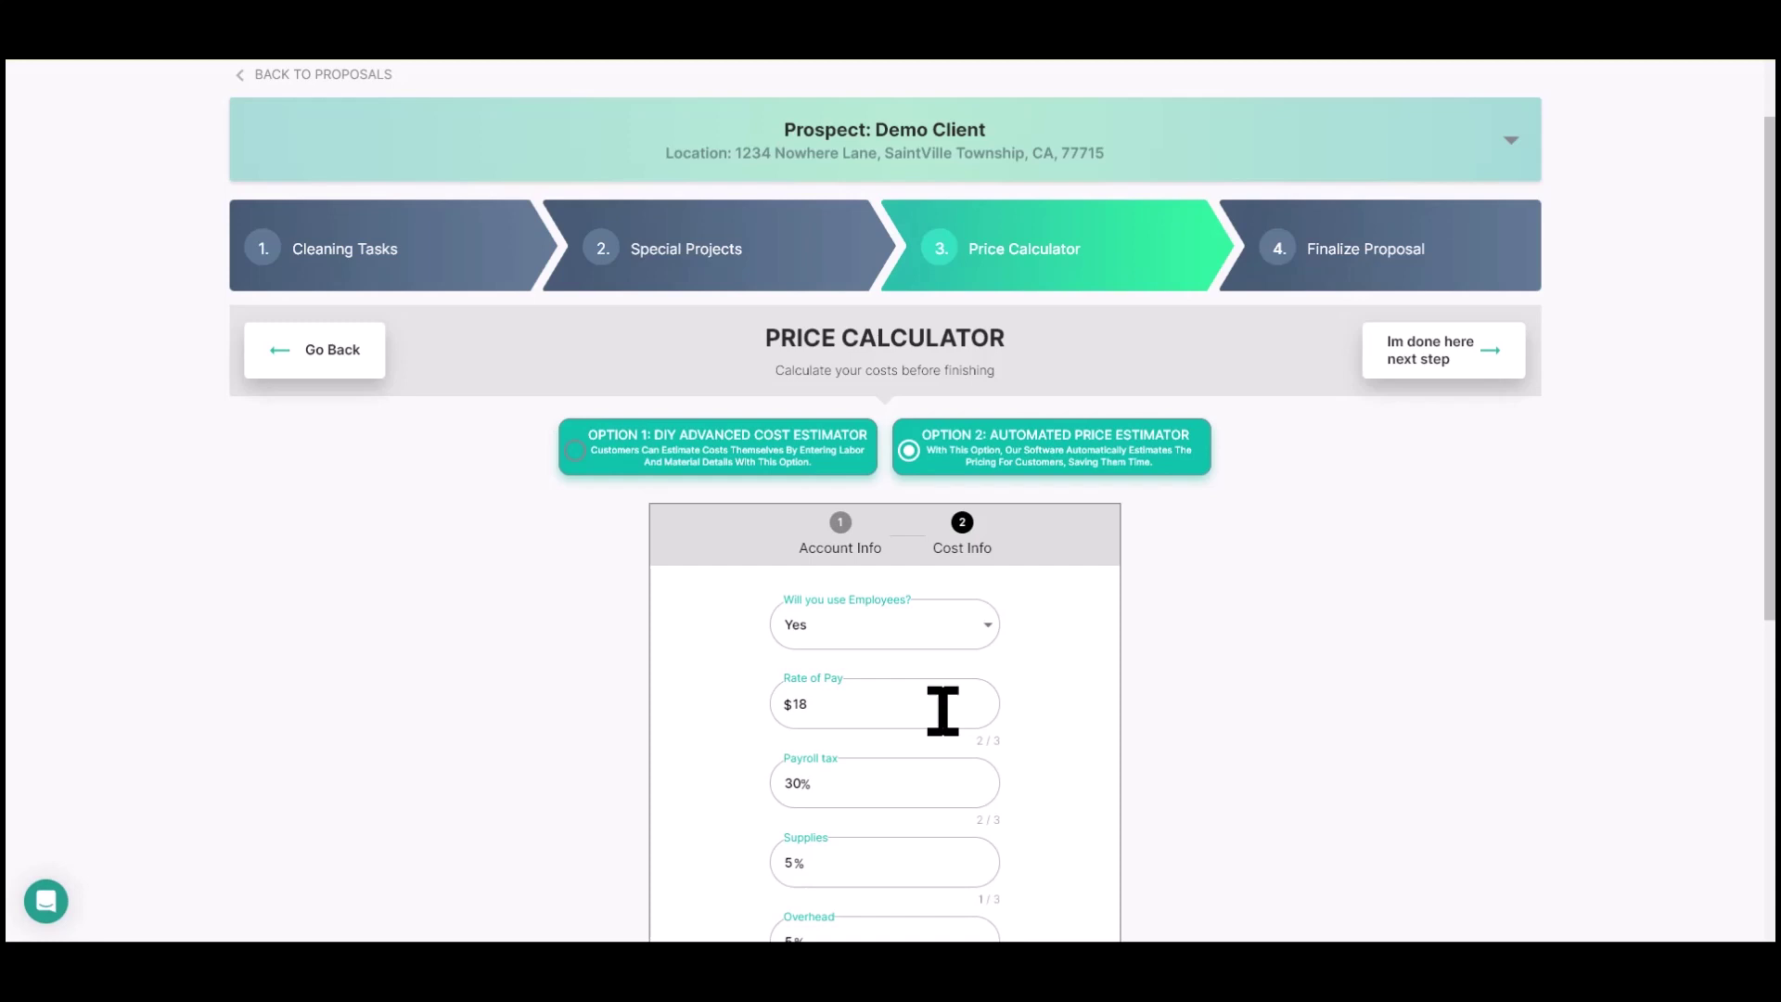
{"action": "scroll", "coordinate": [1045, 741], "scroll_direction": "down", "scroll_amount": 2}
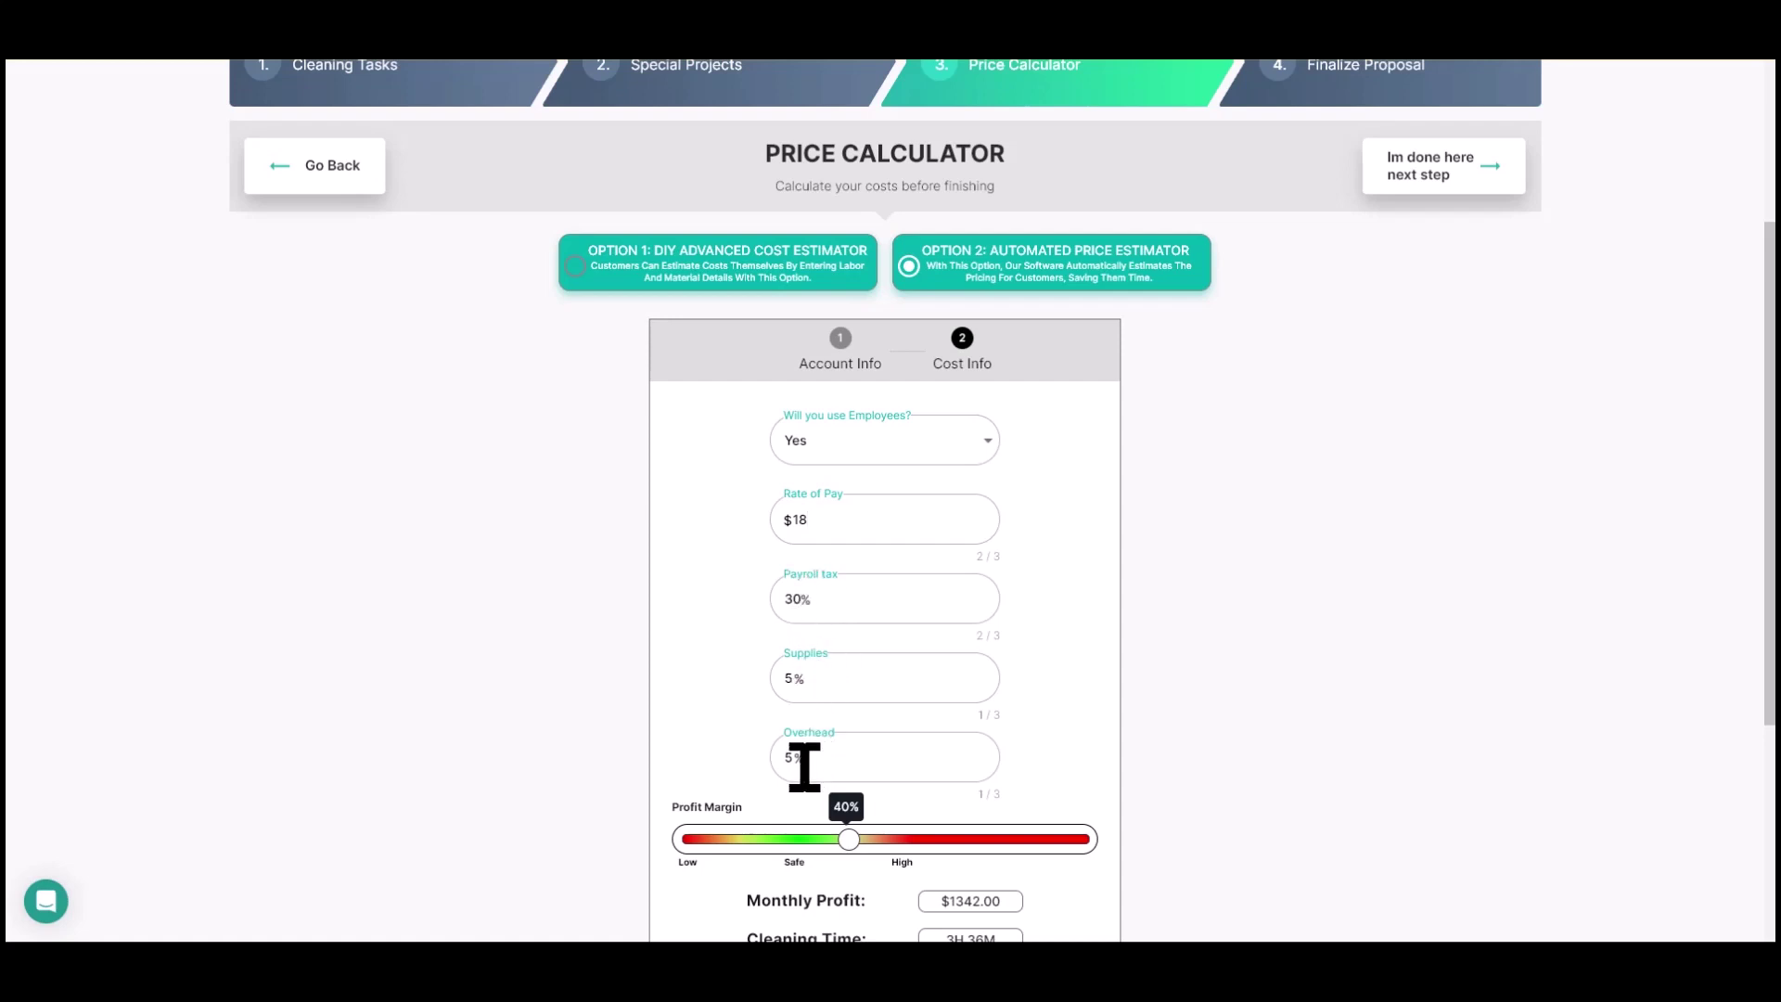
{"action": "double_click", "coordinate": [790, 679]}
{"action": "scroll", "coordinate": [951, 735], "scroll_direction": "down", "scroll_amount": 2}
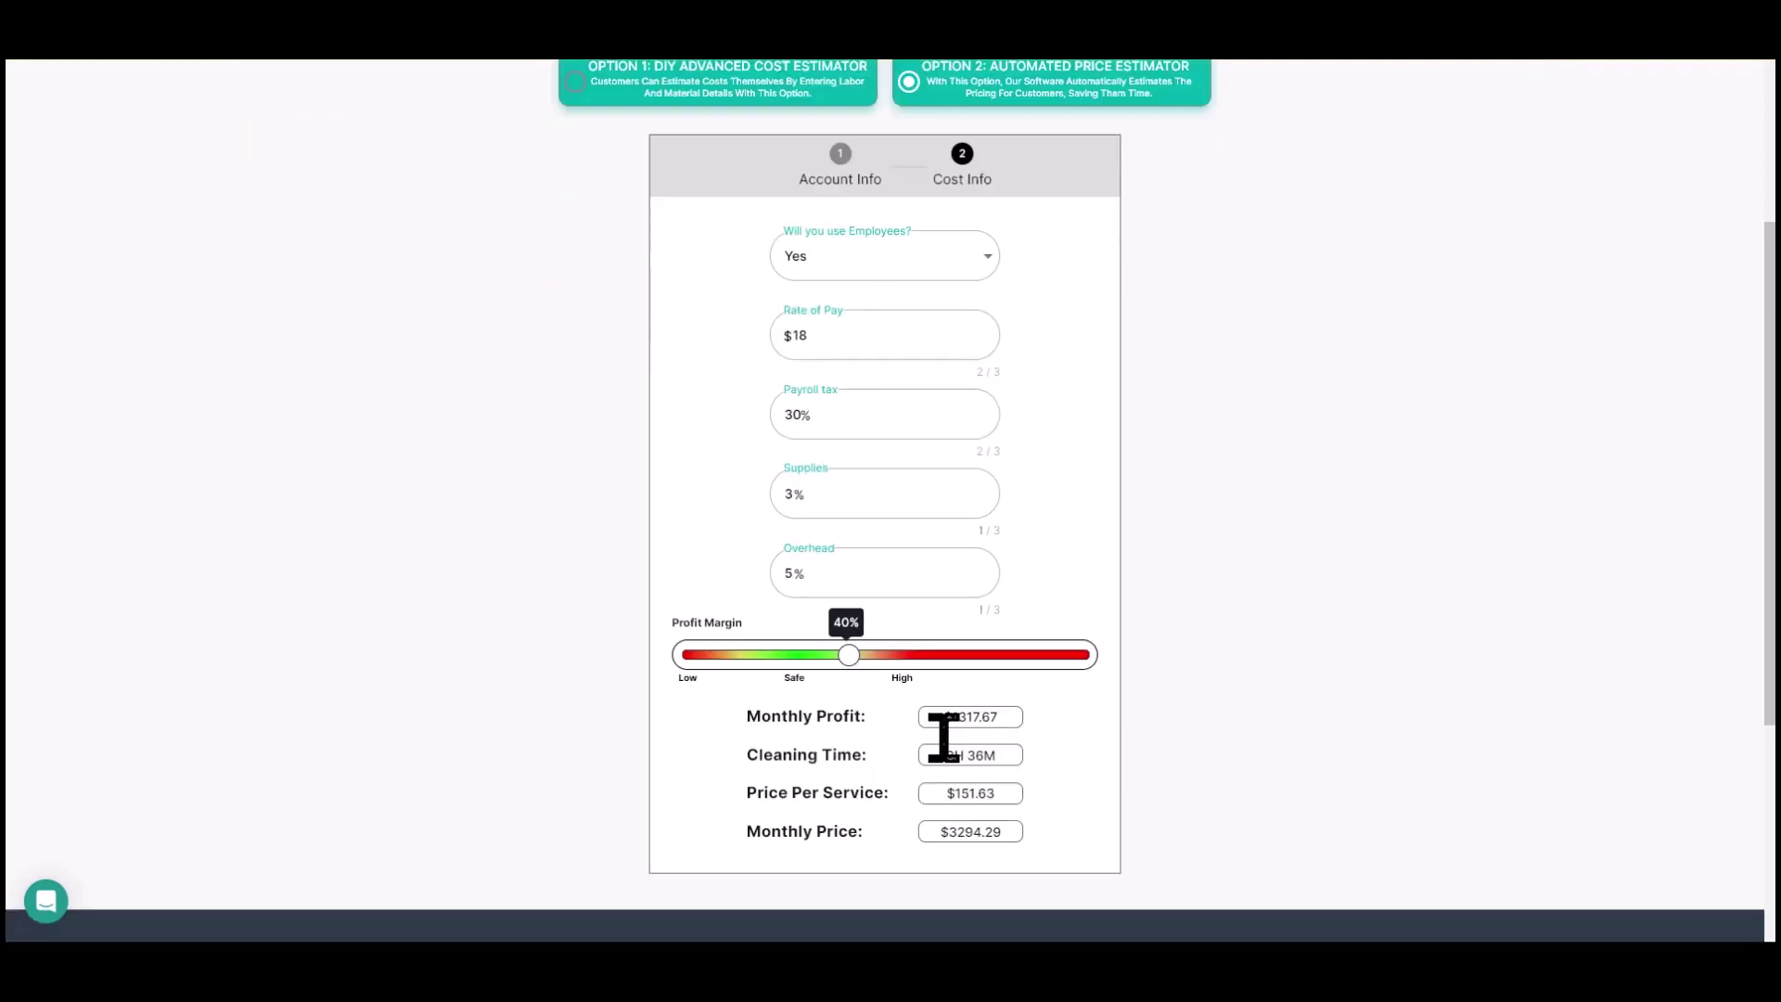
{"action": "mouse_move", "coordinate": [850, 659]}
{"action": "left_mouse_down"}
{"action": "mouse_move", "coordinate": [906, 649]}
{"action": "mouse_move", "coordinate": [807, 652]}
{"action": "mouse_move", "coordinate": [949, 643]}
{"action": "mouse_move", "coordinate": [844, 672]}
{"action": "mouse_move", "coordinate": [859, 672]}
{"action": "left_mouse_up"}
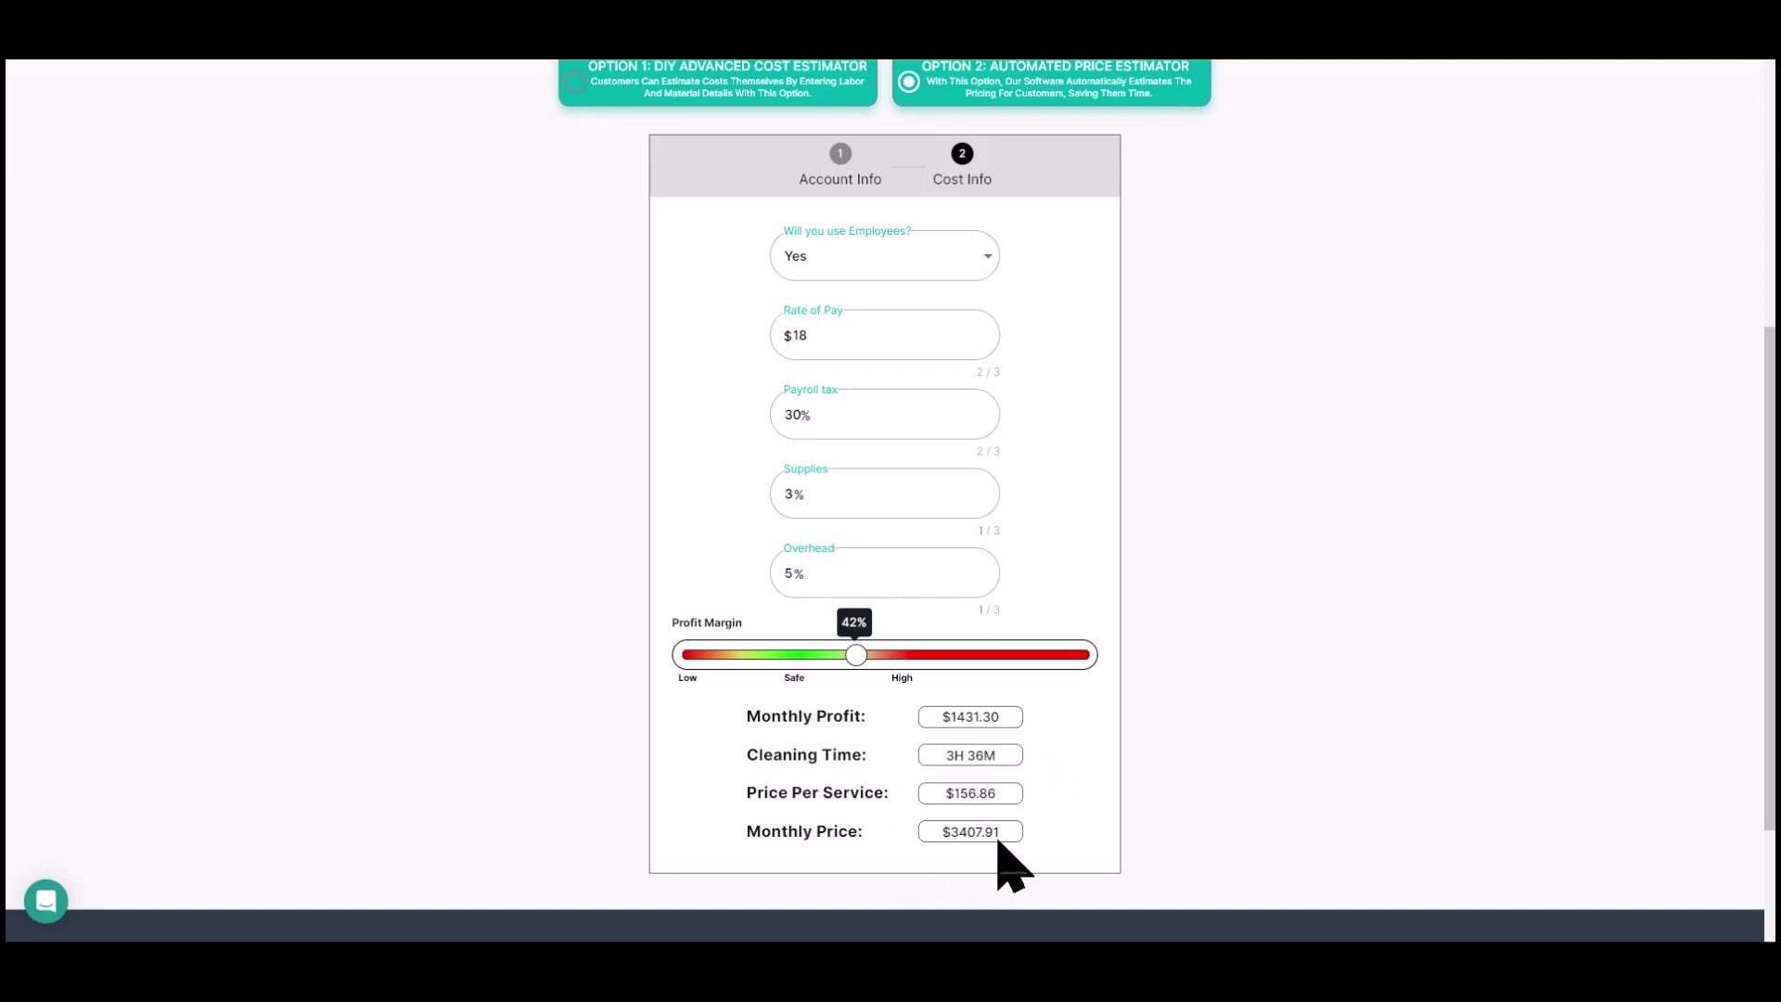
Go to the Finalize Proposal stage and check the monthly price in the agreement's Service Compensation section.
{"action": "scroll", "coordinate": [1020, 798], "scroll_direction": "up", "scroll_amount": 5}
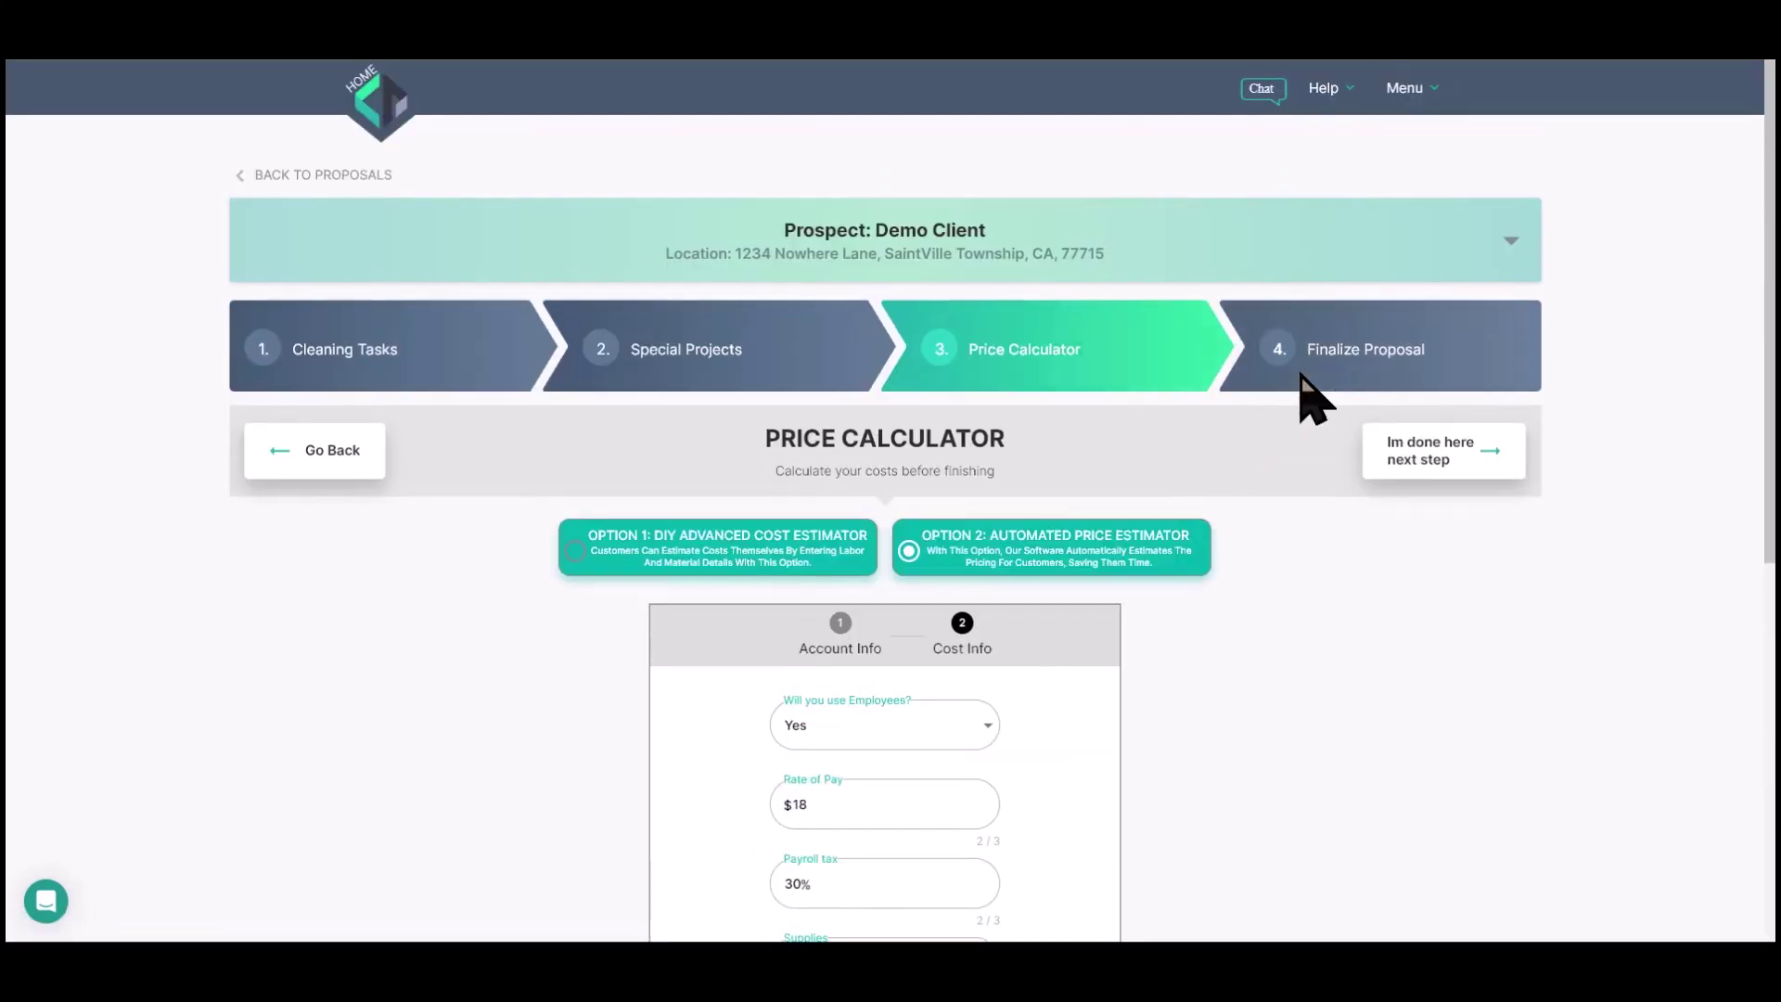
{"action": "left_click", "coordinate": [1303, 389]}
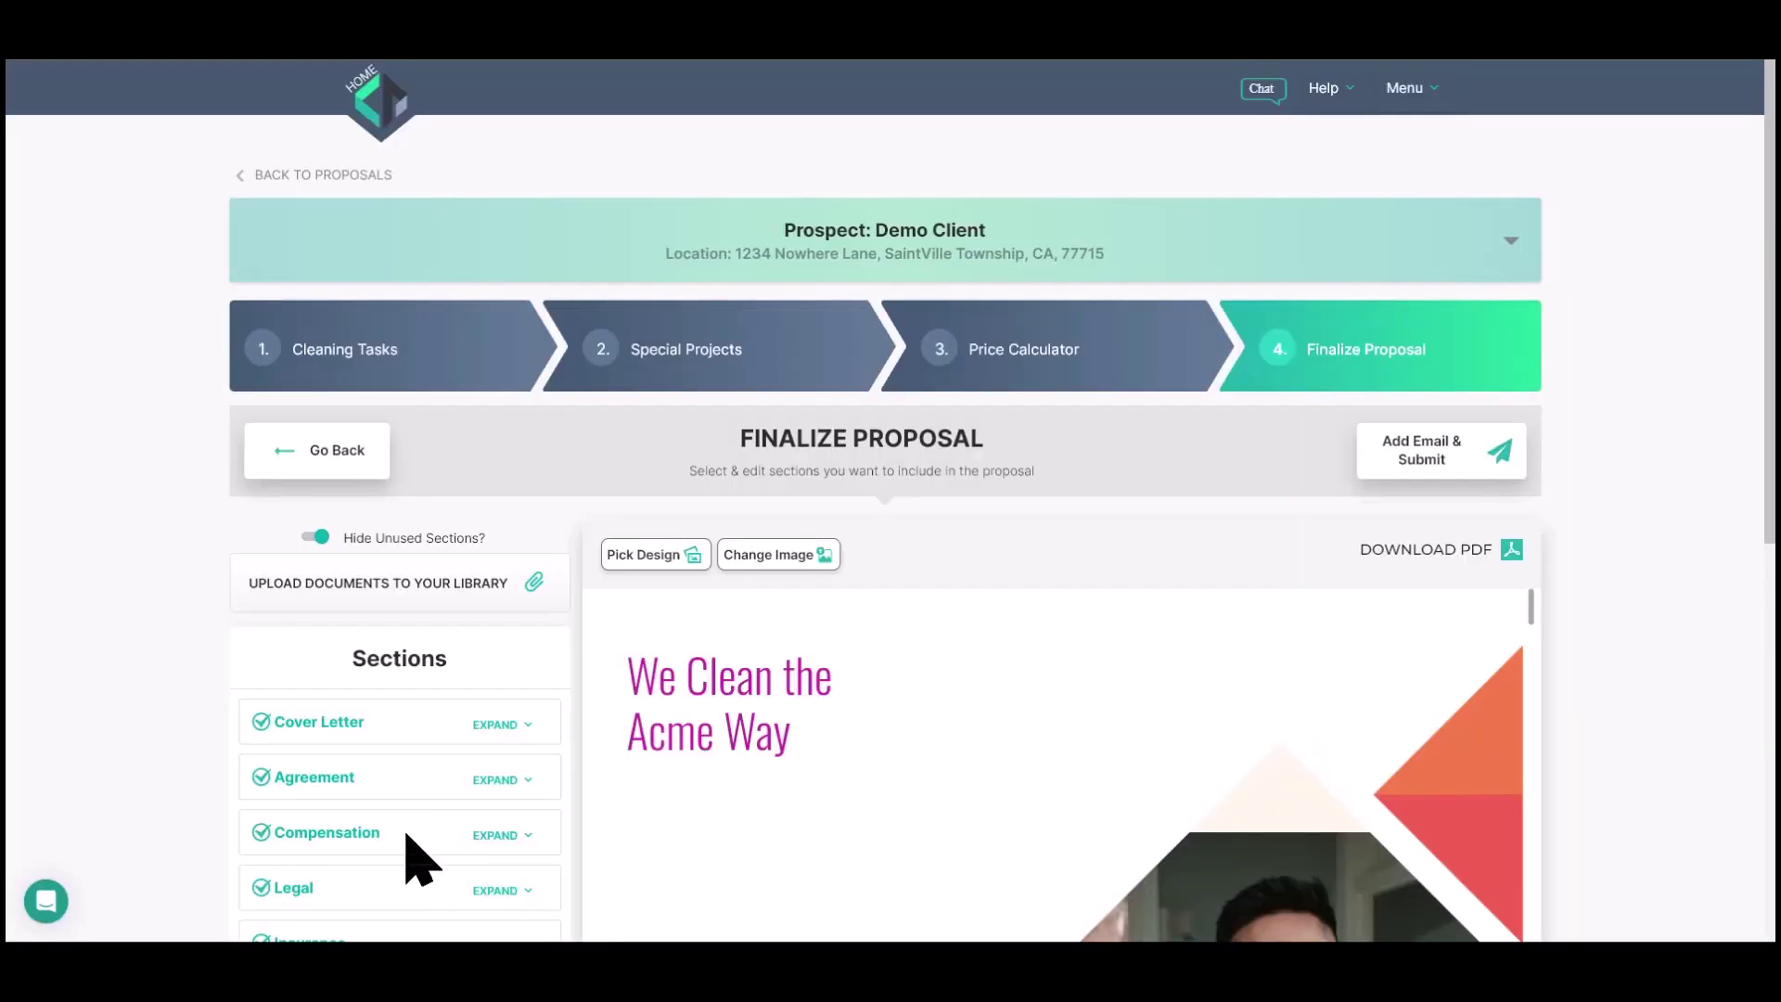
{"action": "scroll", "coordinate": [557, 853], "scroll_direction": "down", "scroll_amount": 10}
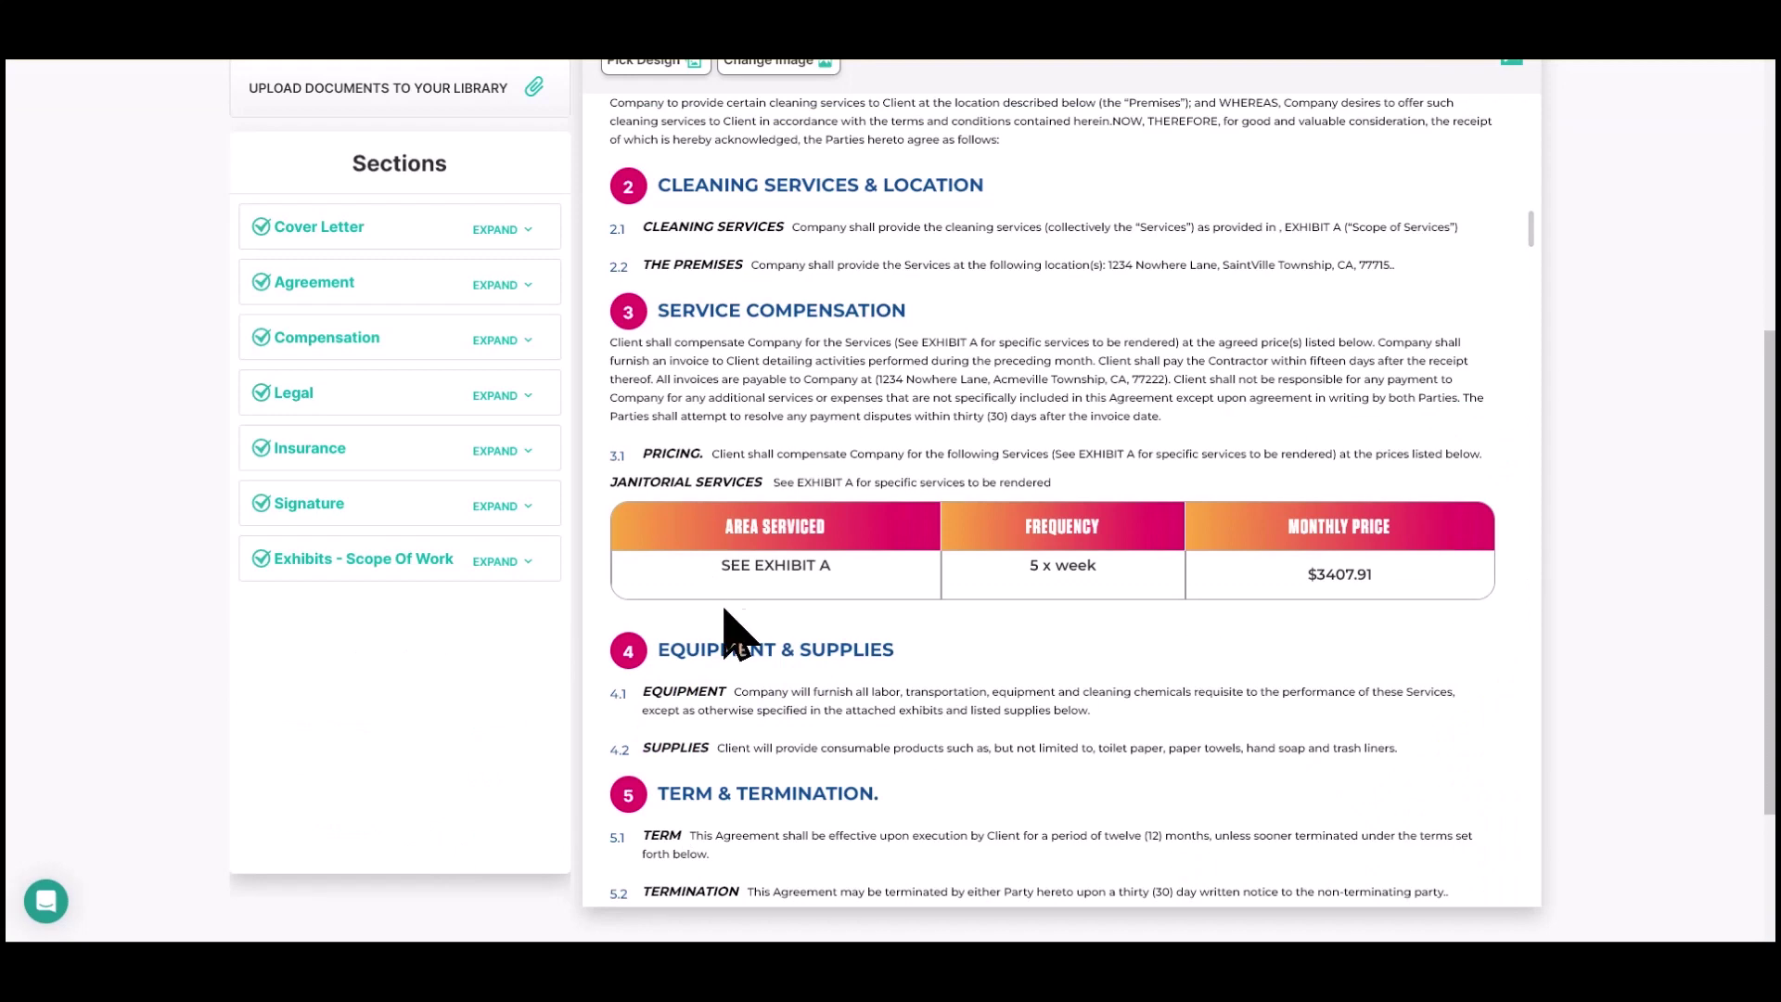
Return to the Price Calculator stage and review its account info and calculated costs.
{"action": "scroll", "coordinate": [469, 743], "scroll_direction": "up", "scroll_amount": 6}
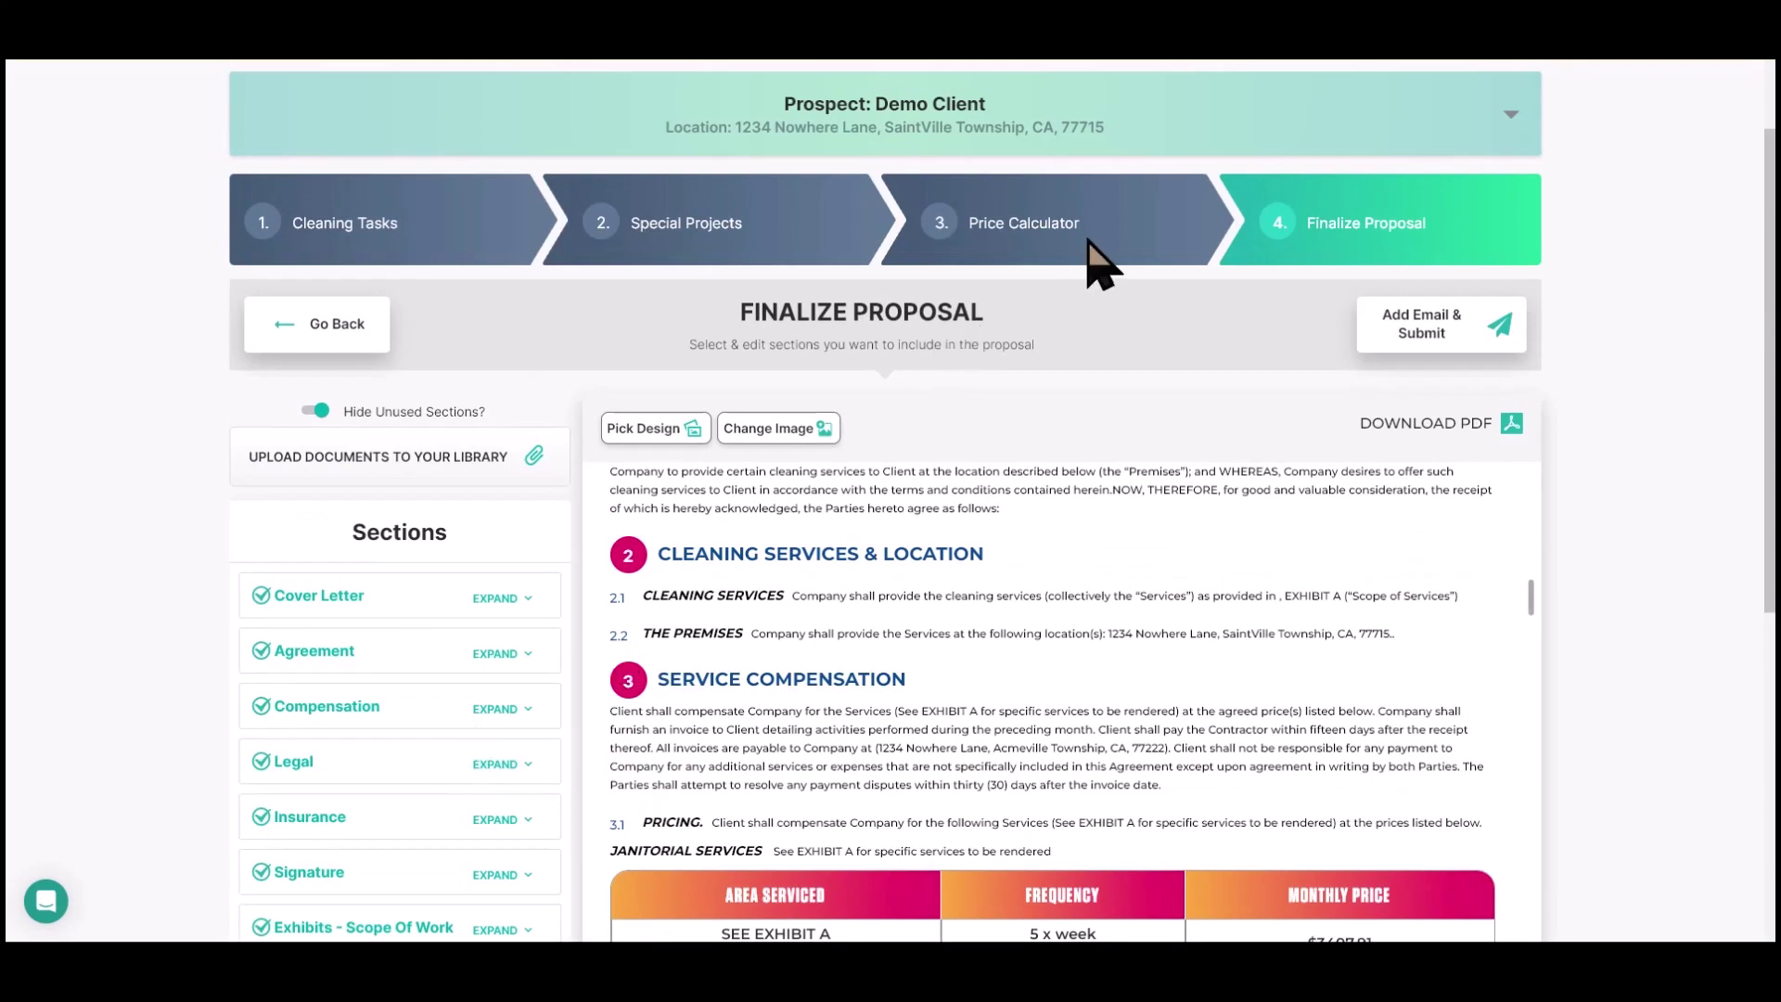
{"action": "left_click", "coordinate": [1087, 241]}
{"action": "scroll", "coordinate": [1137, 548], "scroll_direction": "down", "scroll_amount": 4}
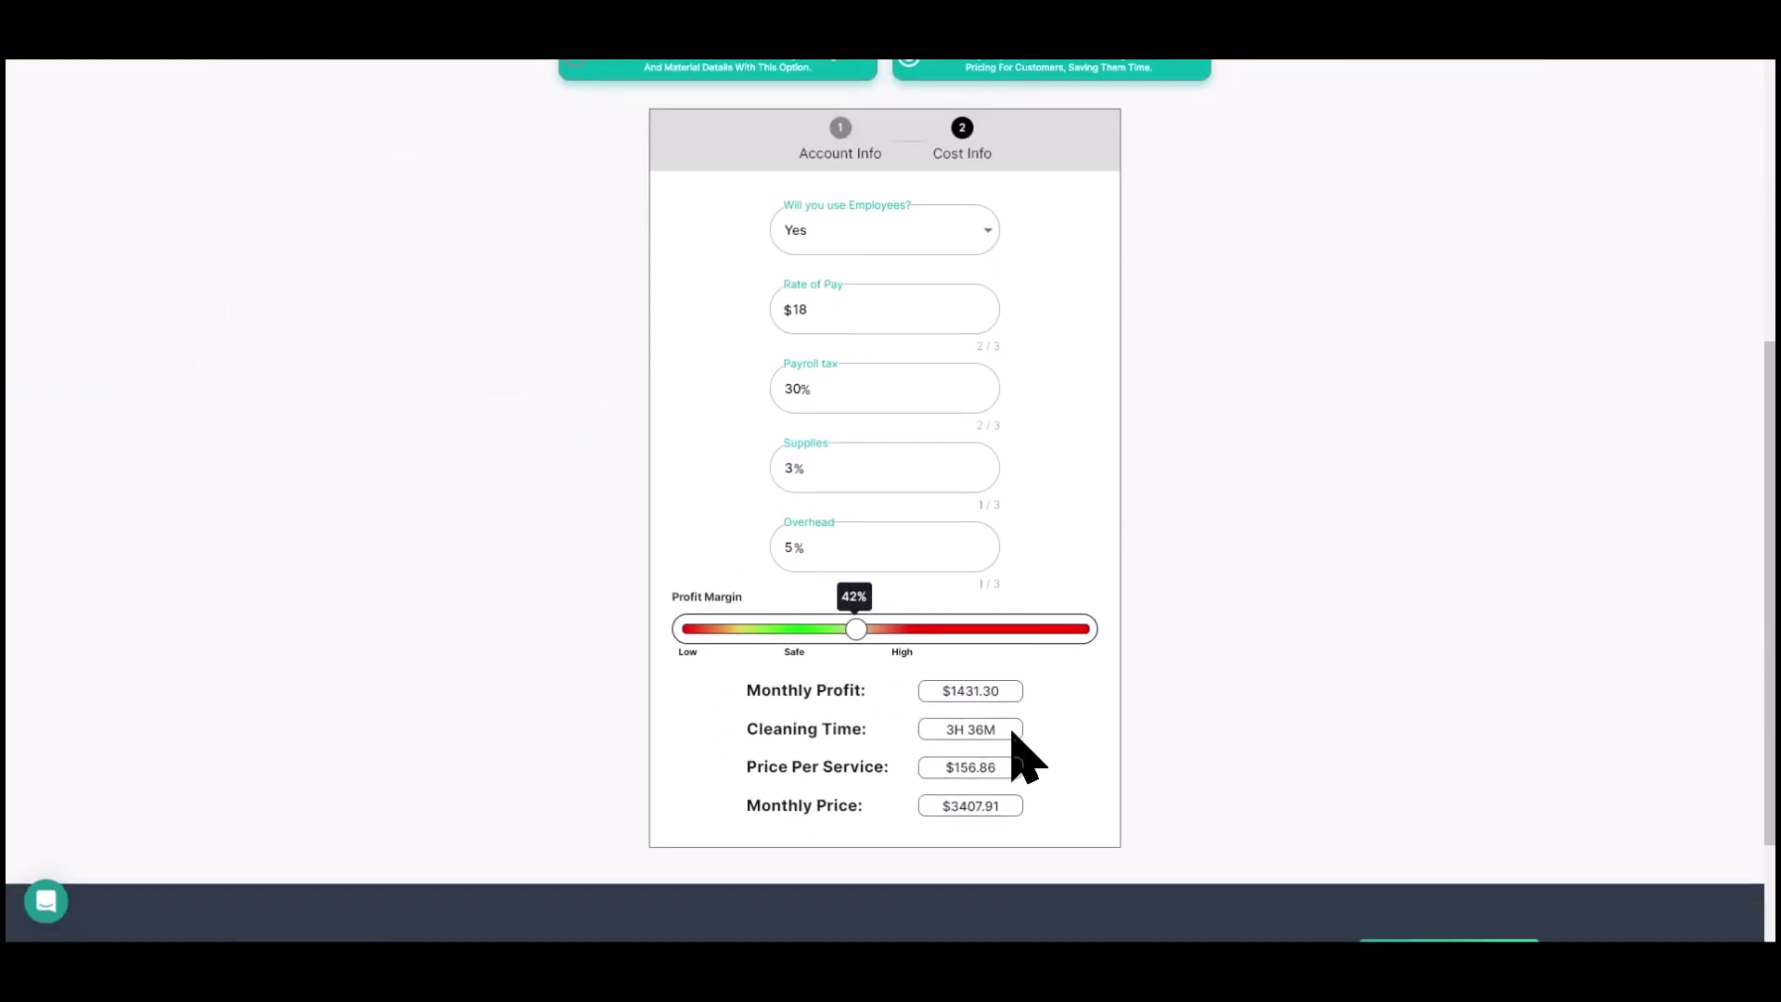
{"action": "scroll", "coordinate": [747, 682], "scroll_direction": "up", "scroll_amount": 4}
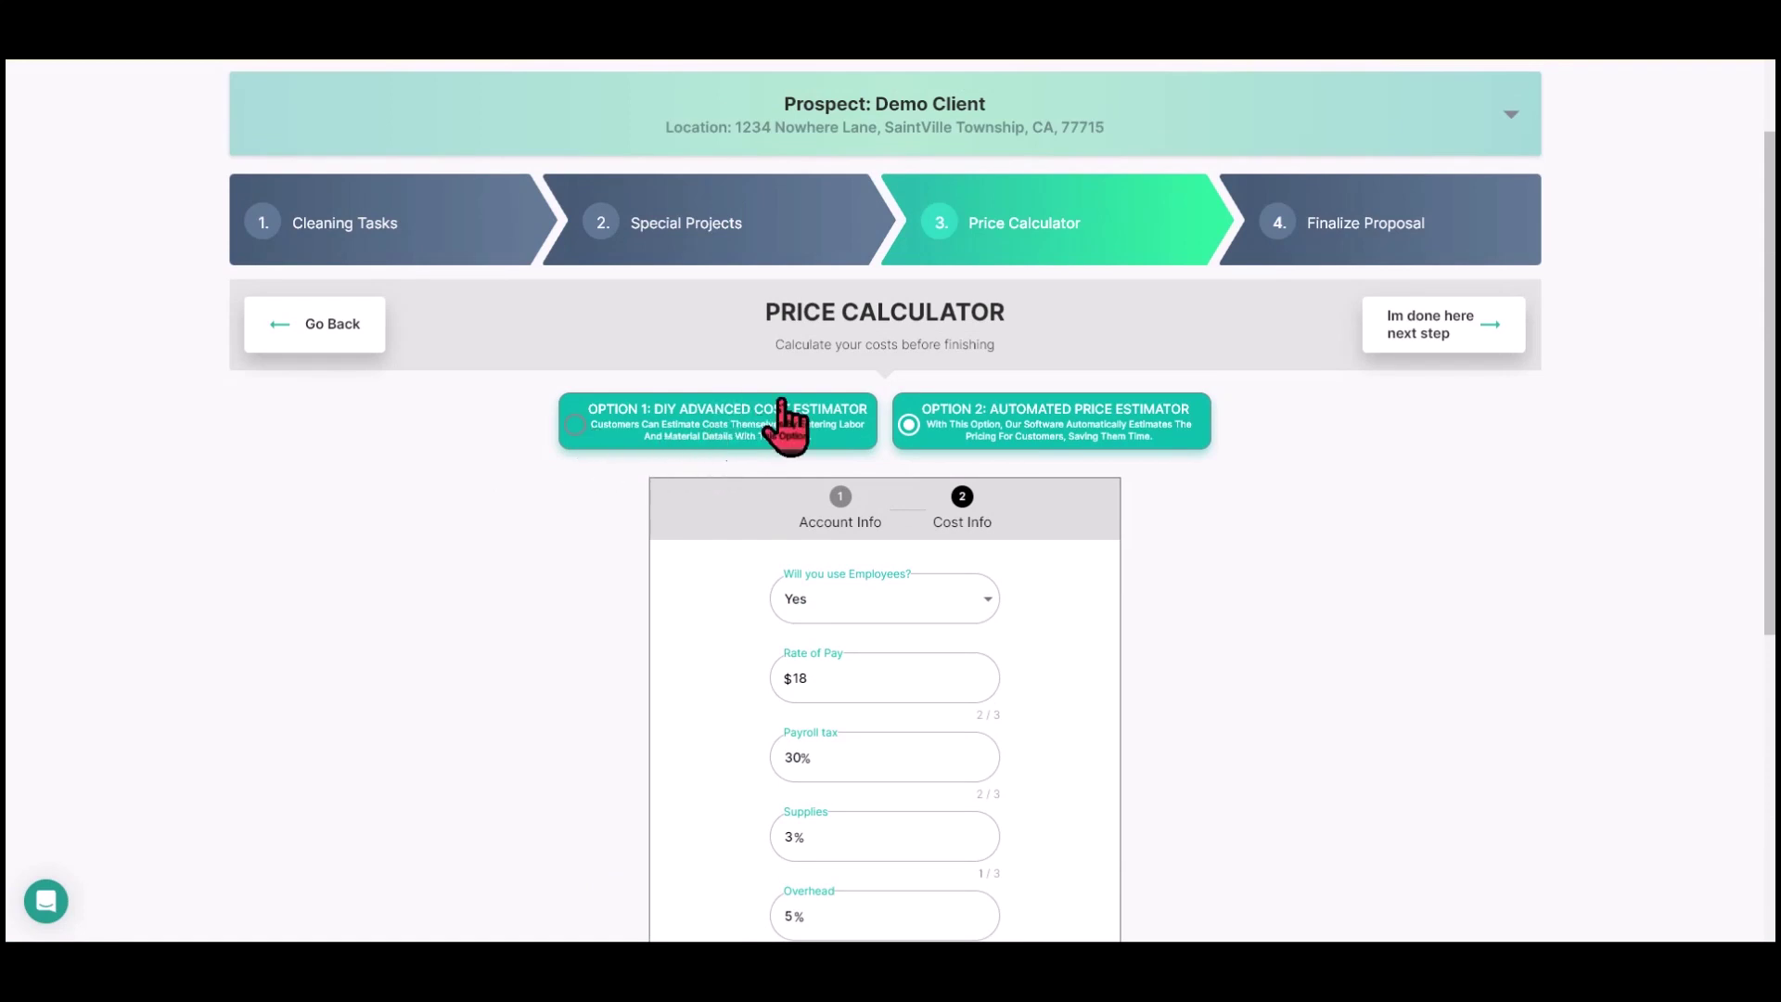
{"action": "scroll", "coordinate": [775, 422], "scroll_direction": "down", "scroll_amount": 4}
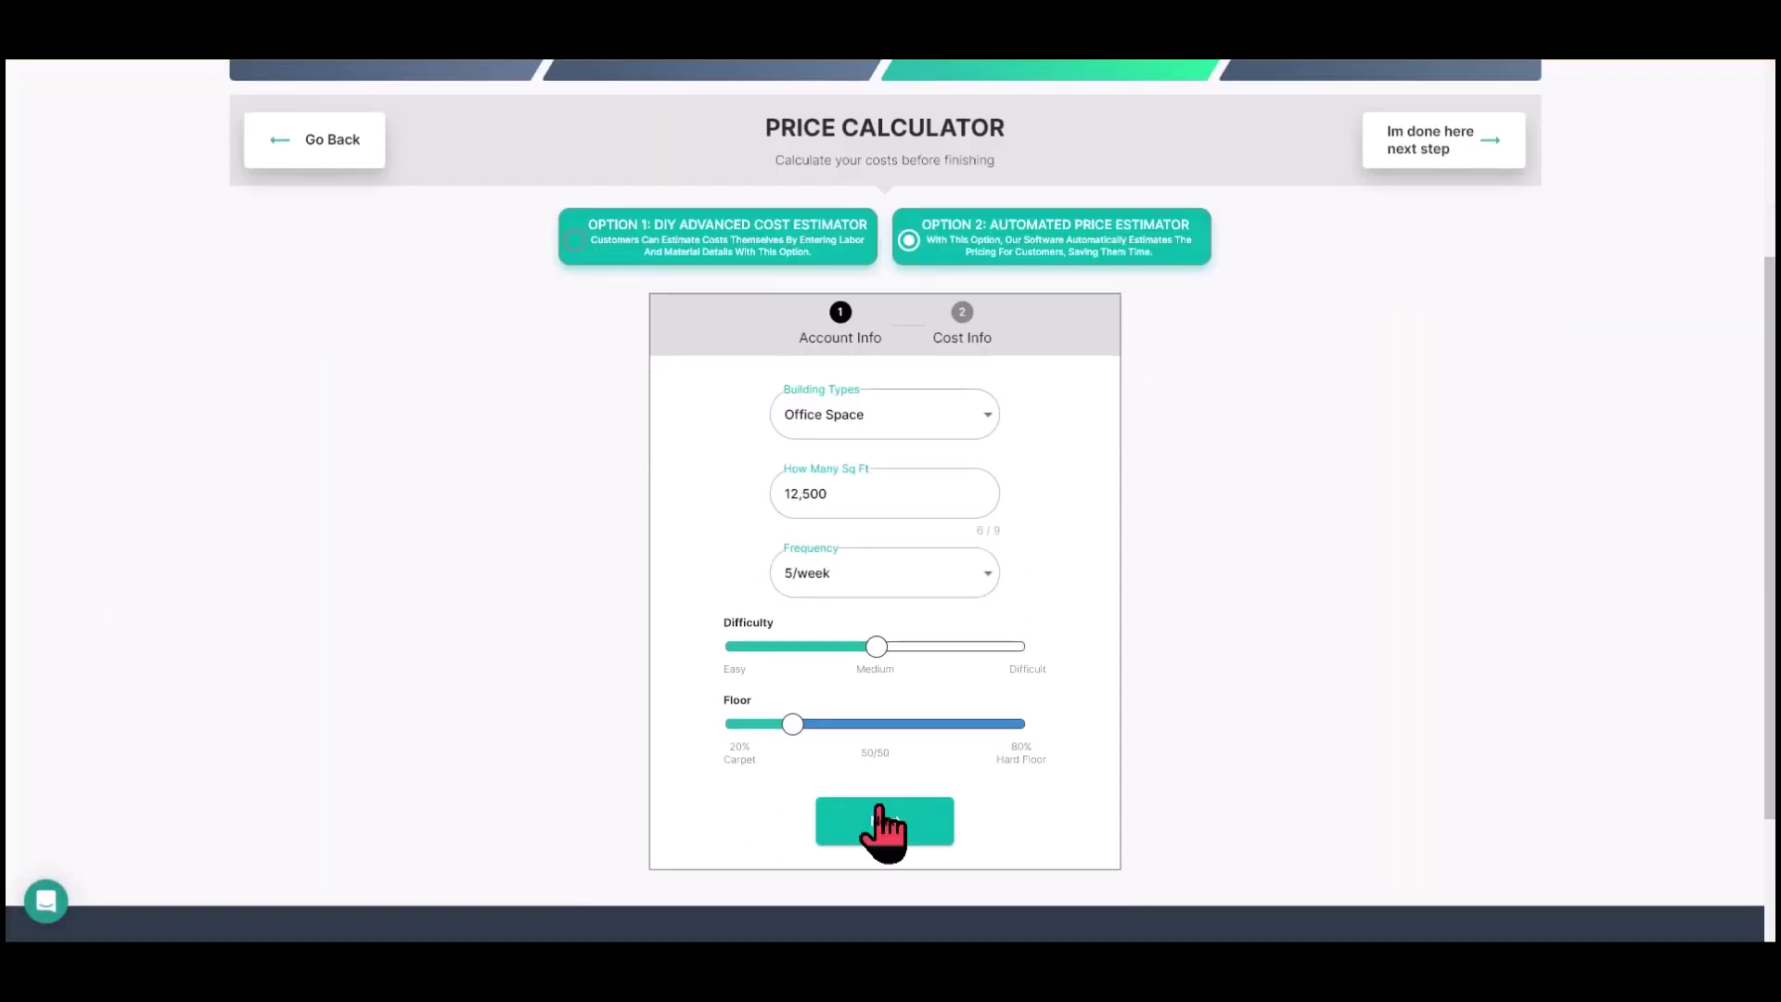
{"action": "left_click", "coordinate": [962, 318]}
{"action": "scroll", "coordinate": [983, 816], "scroll_direction": "down", "scroll_amount": 2}
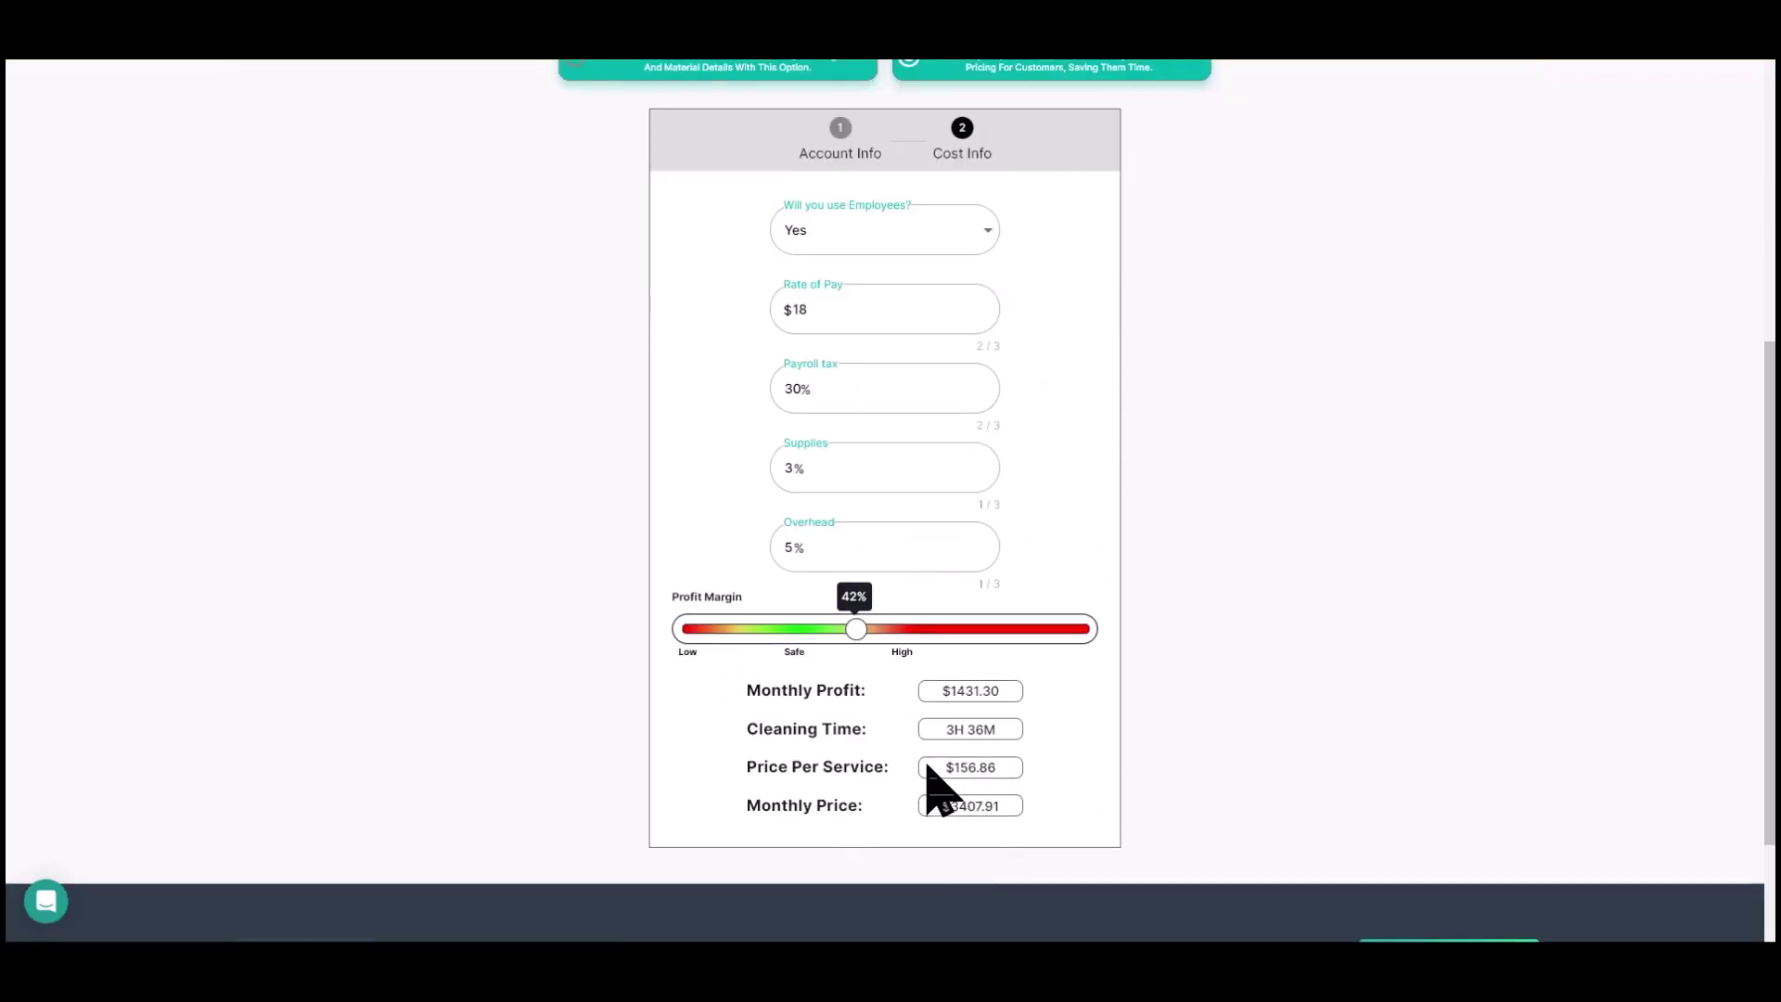
Set the cleaning difficulty to Difficult and recalculate the cost info.
{"action": "left_click", "coordinate": [835, 156]}
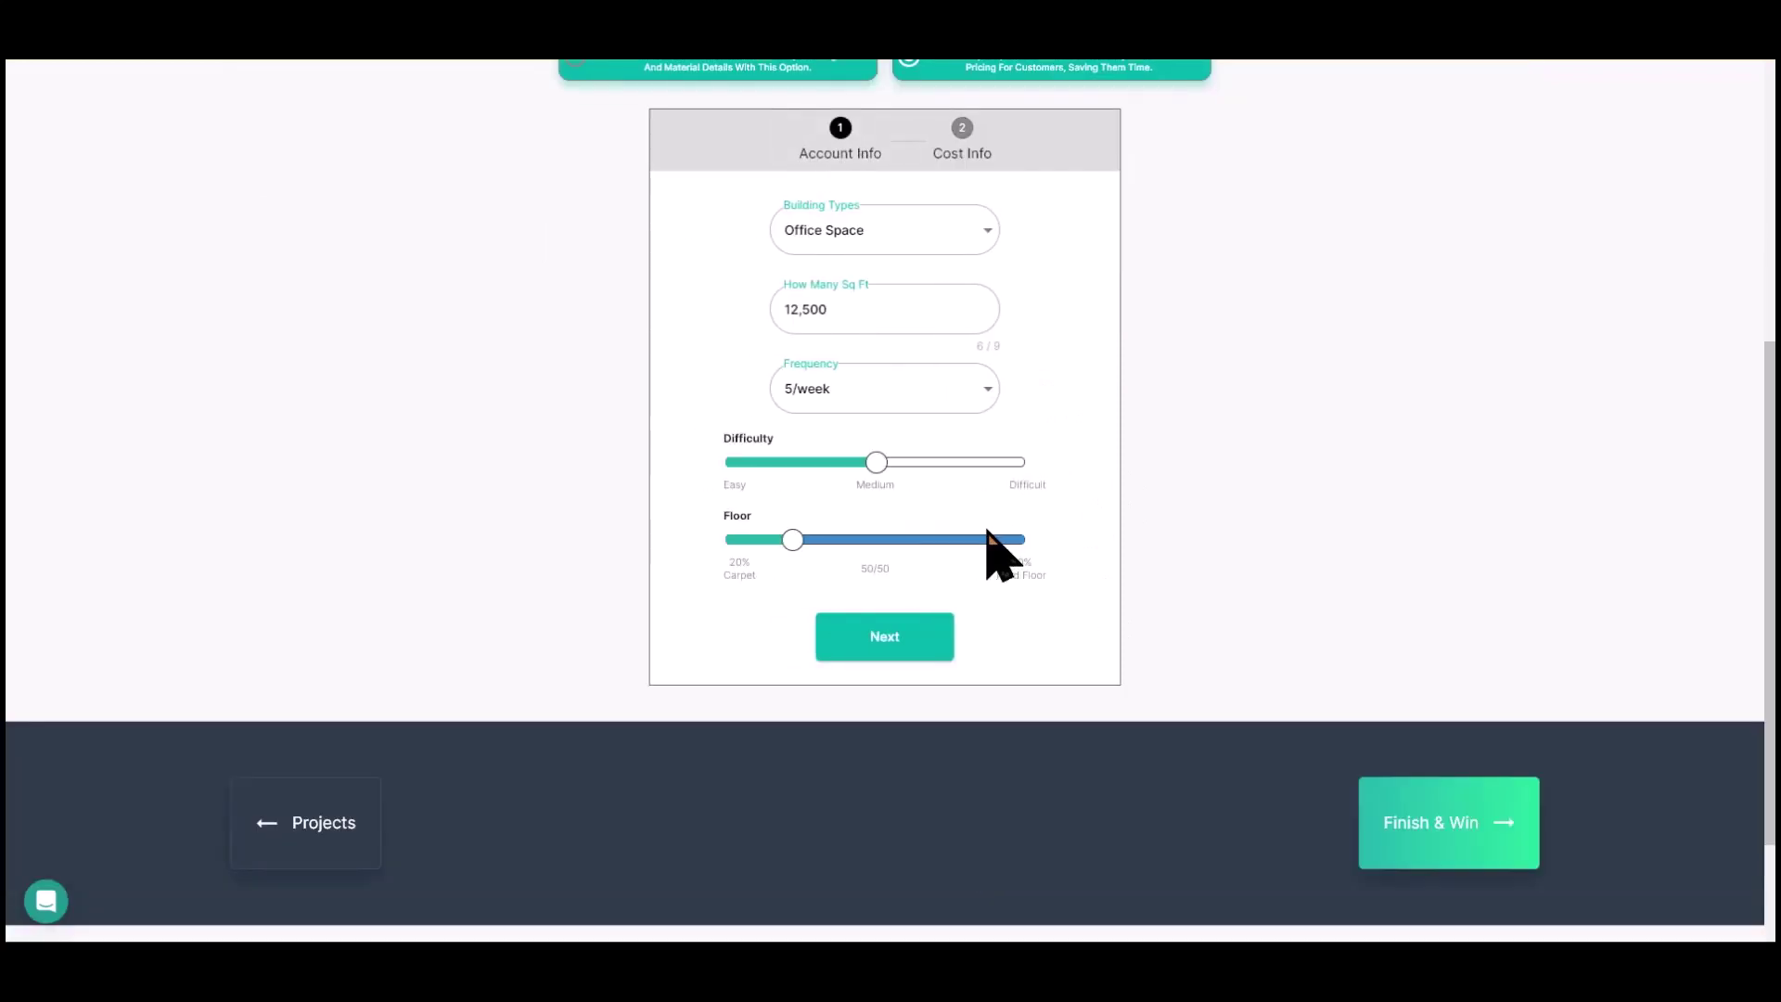
{"action": "left_click_drag", "start_coordinate": [872, 461], "coordinate": [1094, 478]}
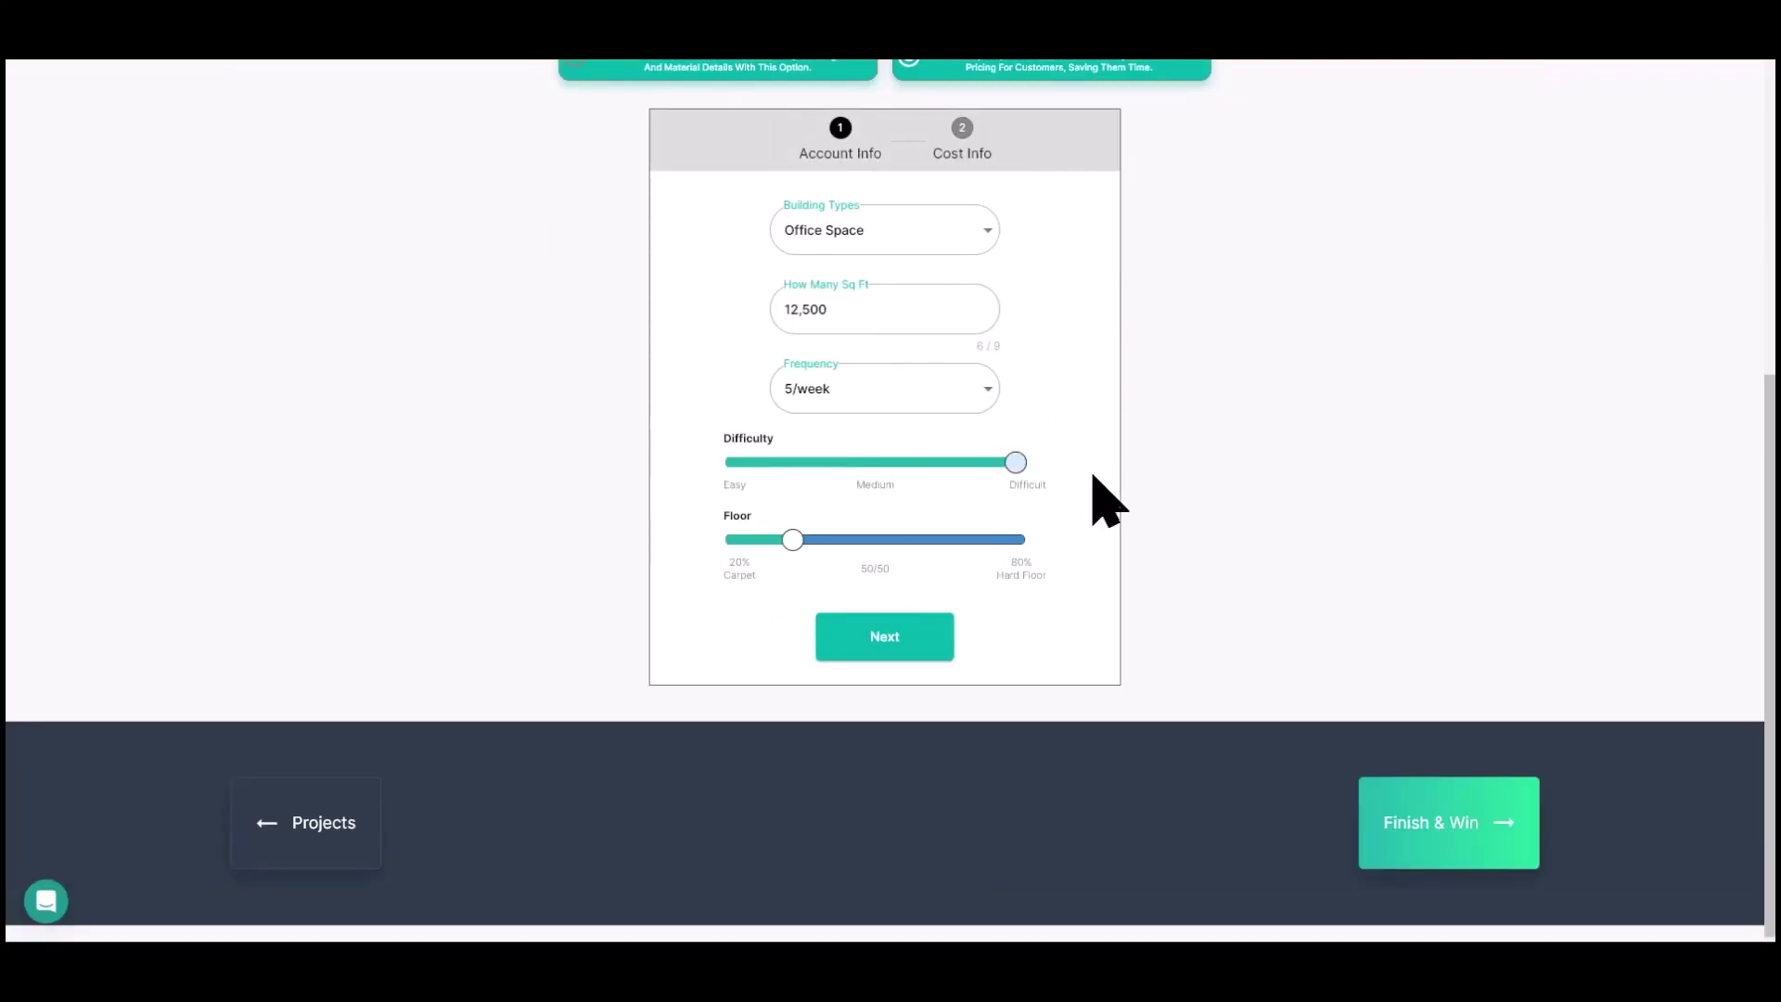
{"action": "left_click", "coordinate": [918, 652]}
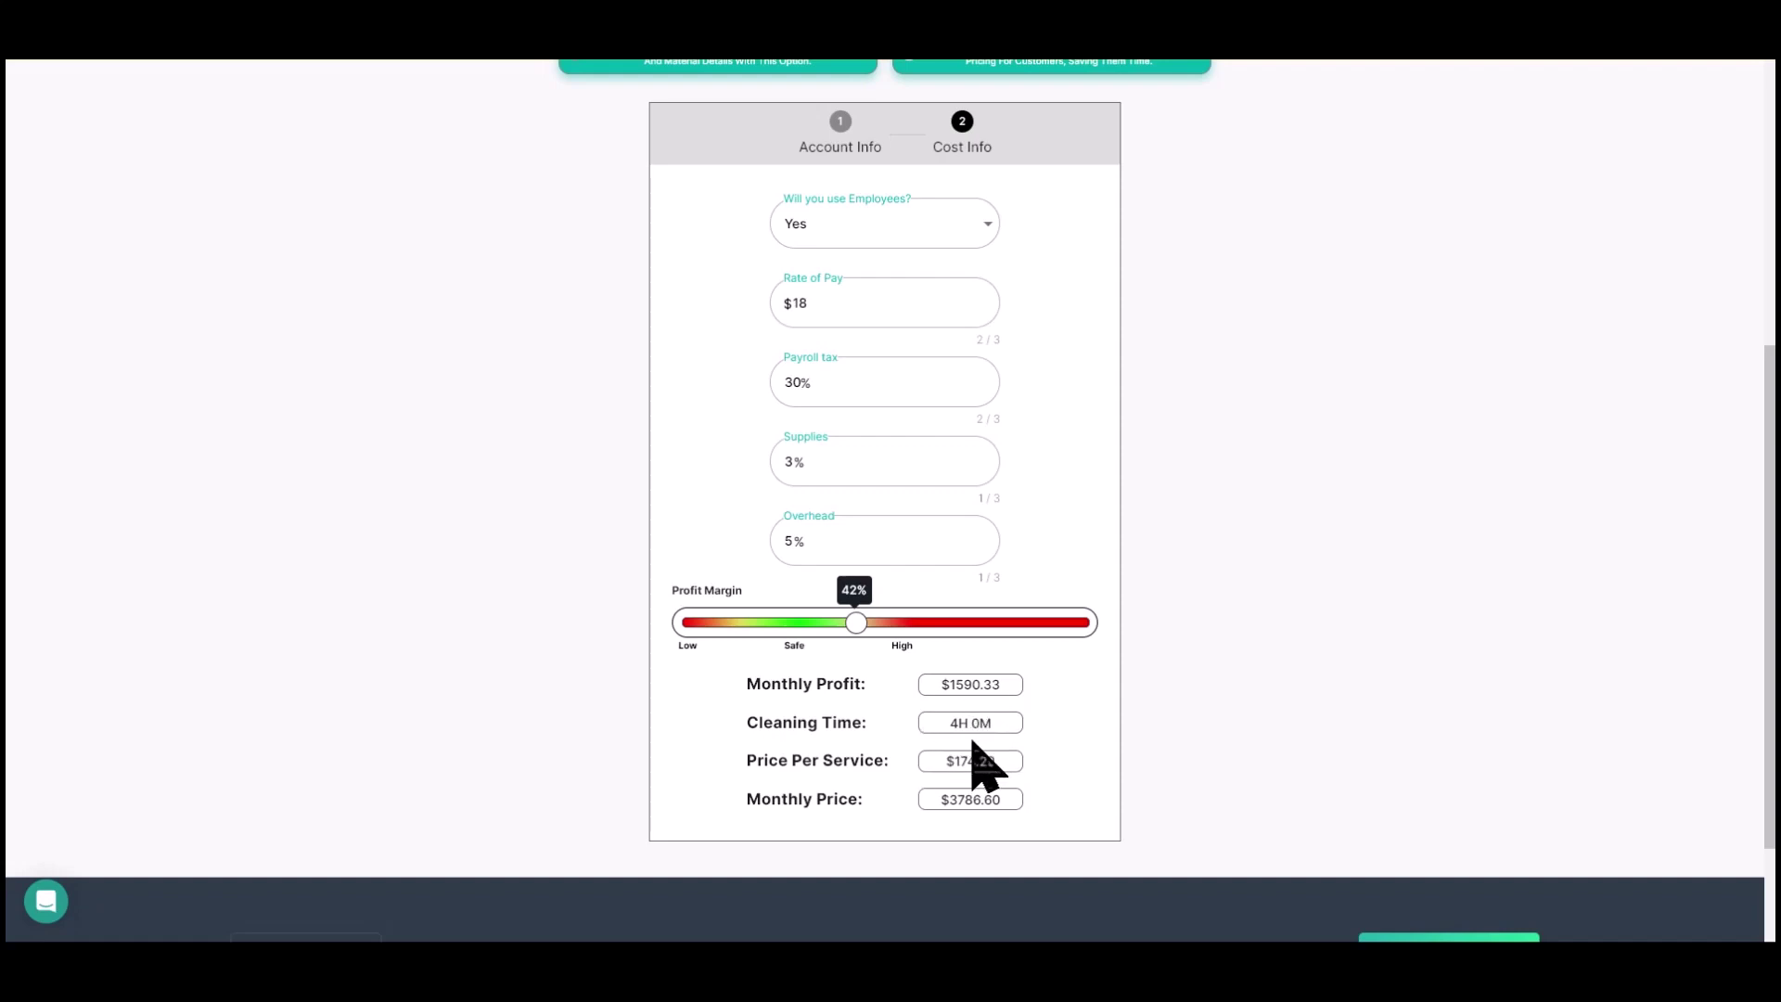
Set the difficulty back to Medium in the account info and recalculate the costs.
{"action": "scroll", "coordinate": [942, 727], "scroll_direction": "up", "scroll_amount": 2}
{"action": "left_click", "coordinate": [839, 309]}
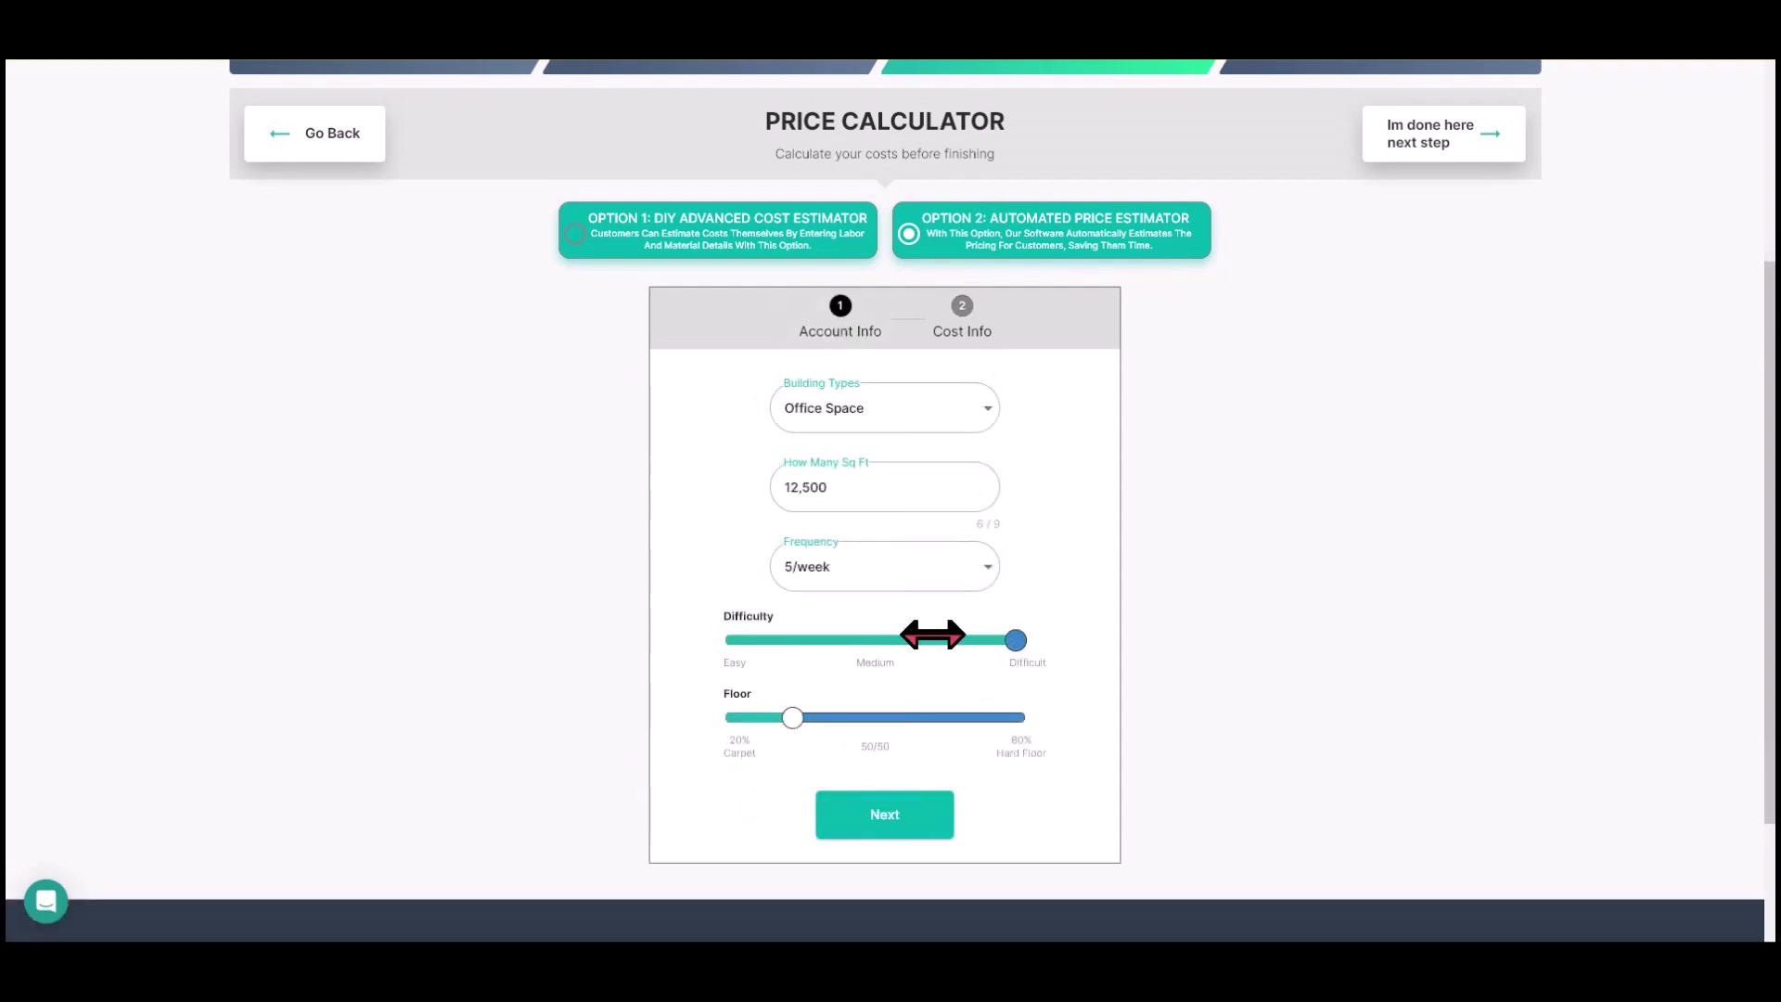
{"action": "left_click_drag", "start_coordinate": [932, 637], "coordinate": [866, 634]}
{"action": "left_click", "coordinate": [907, 814]}
{"action": "scroll", "coordinate": [926, 815], "scroll_direction": "down", "scroll_amount": 2}
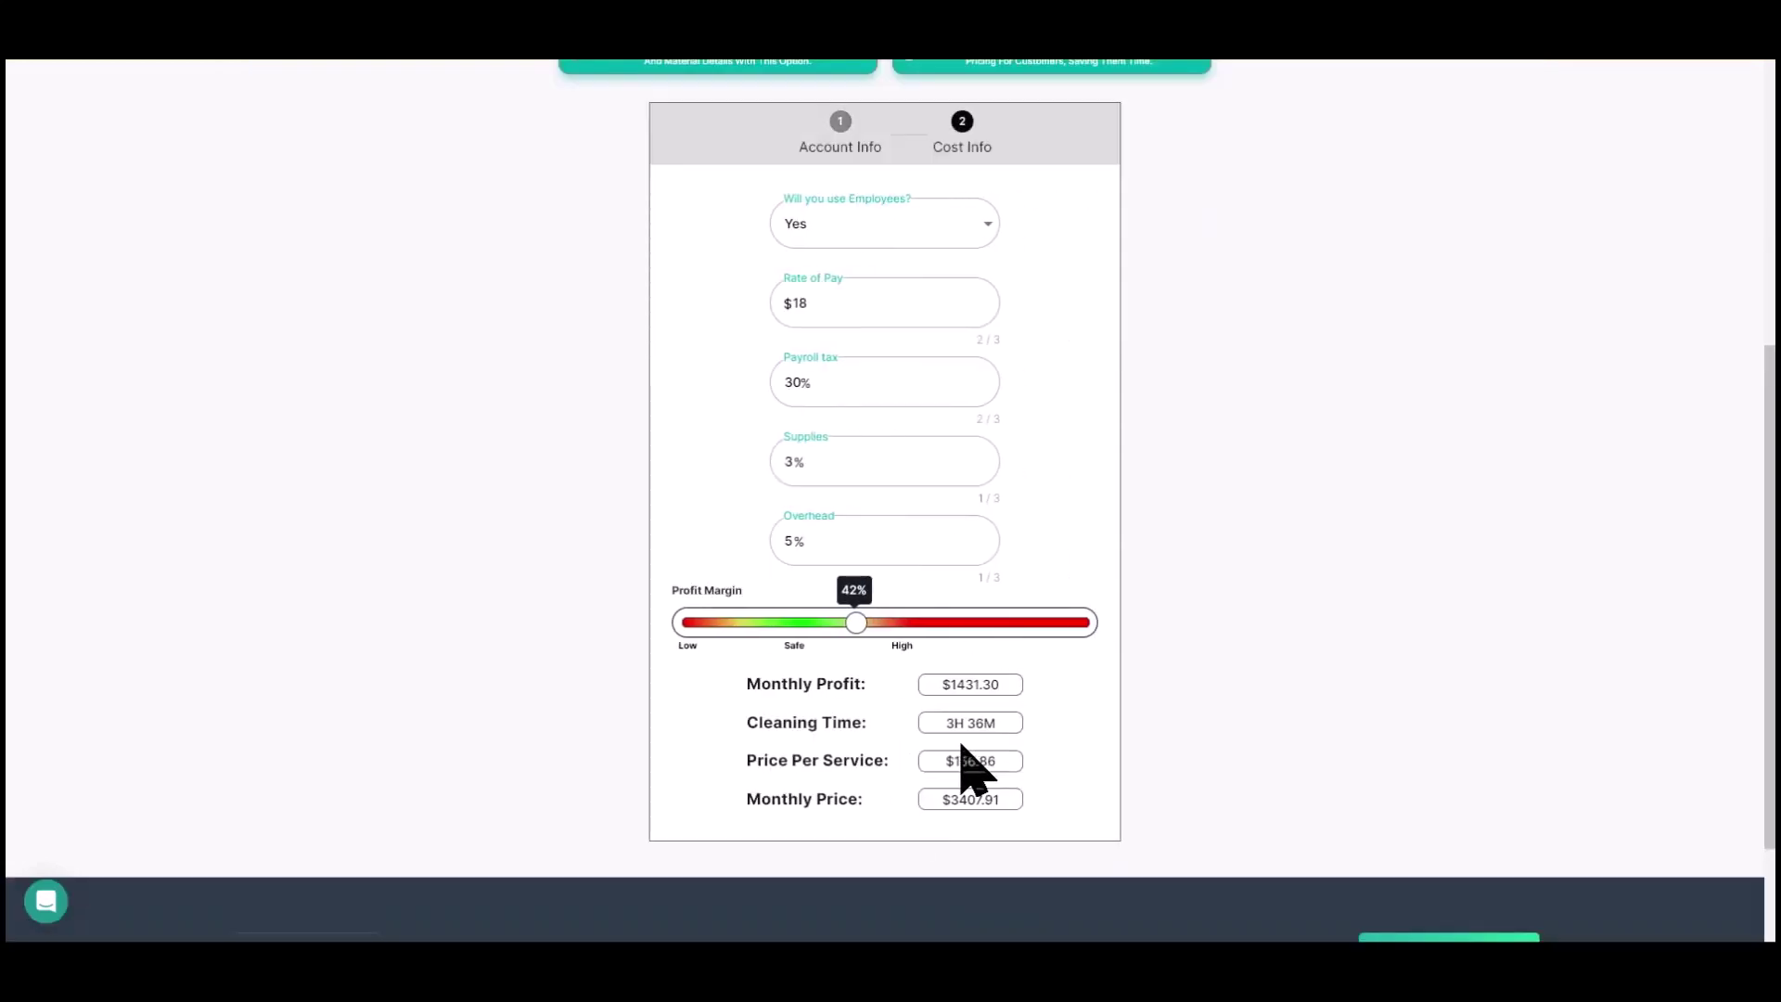
Set the floor split to 100% carpet and 0% hard floor, and recalculate the costs.
{"action": "left_click", "coordinate": [832, 139]}
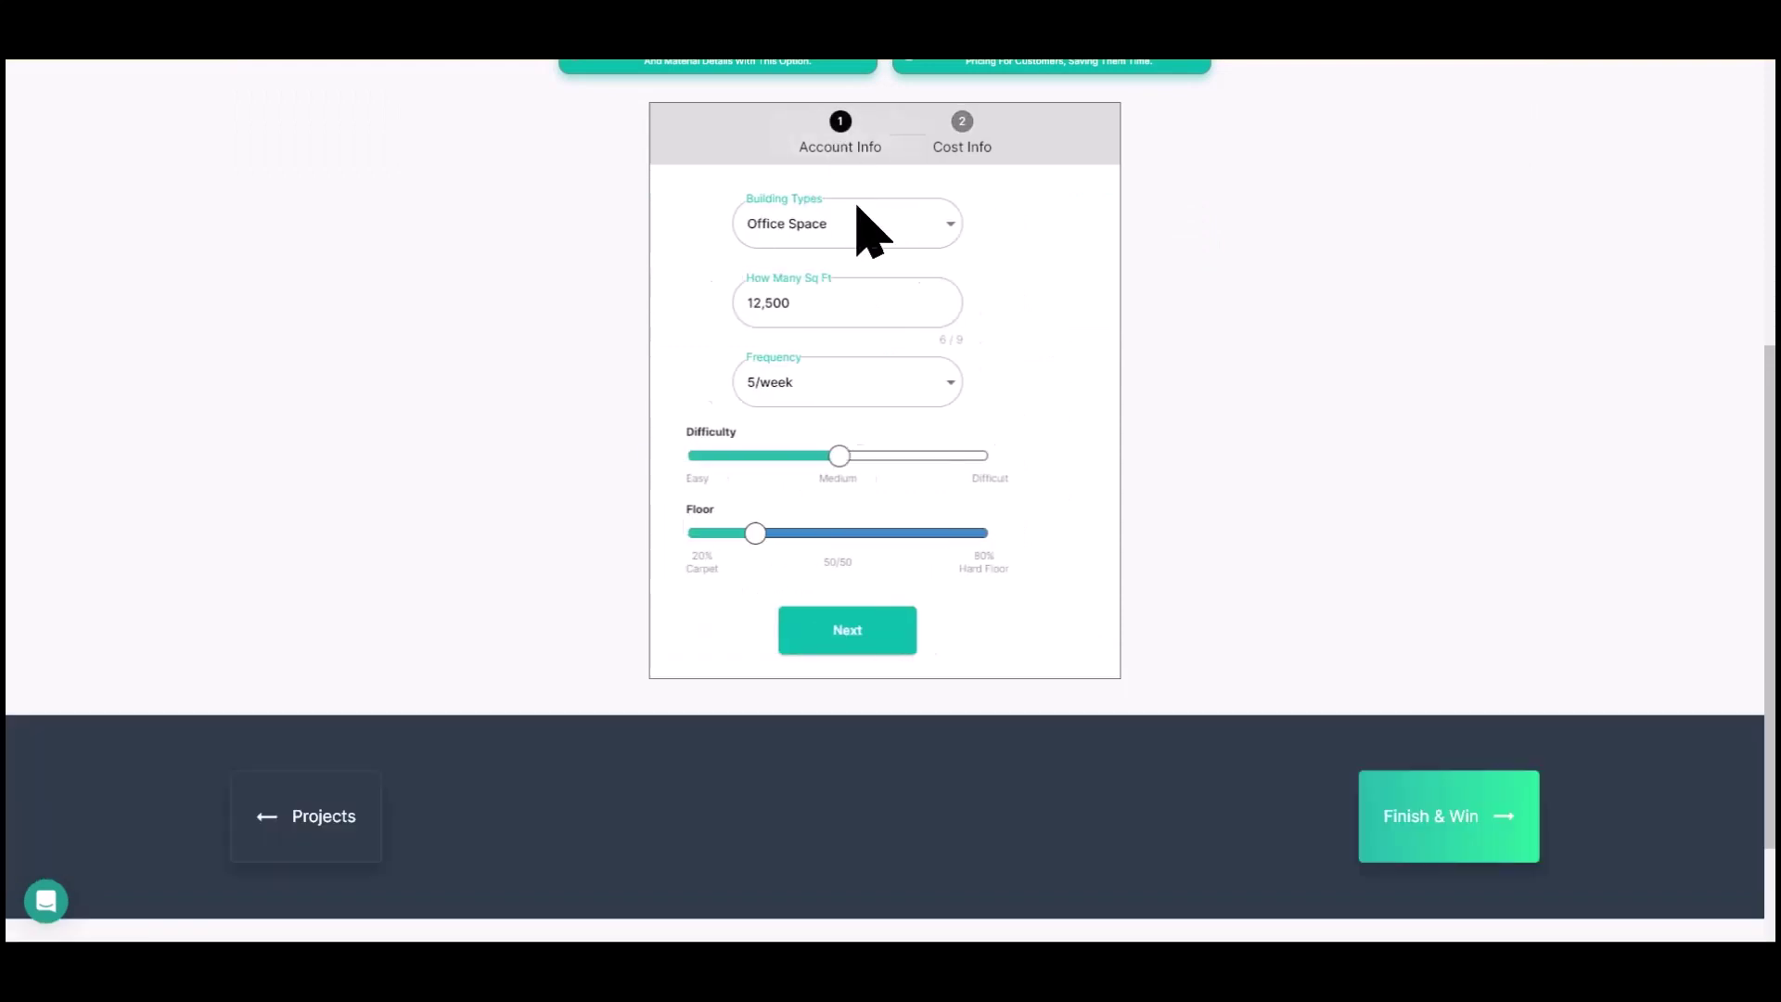
{"action": "left_click_drag", "start_coordinate": [799, 533], "coordinate": [1015, 533]}
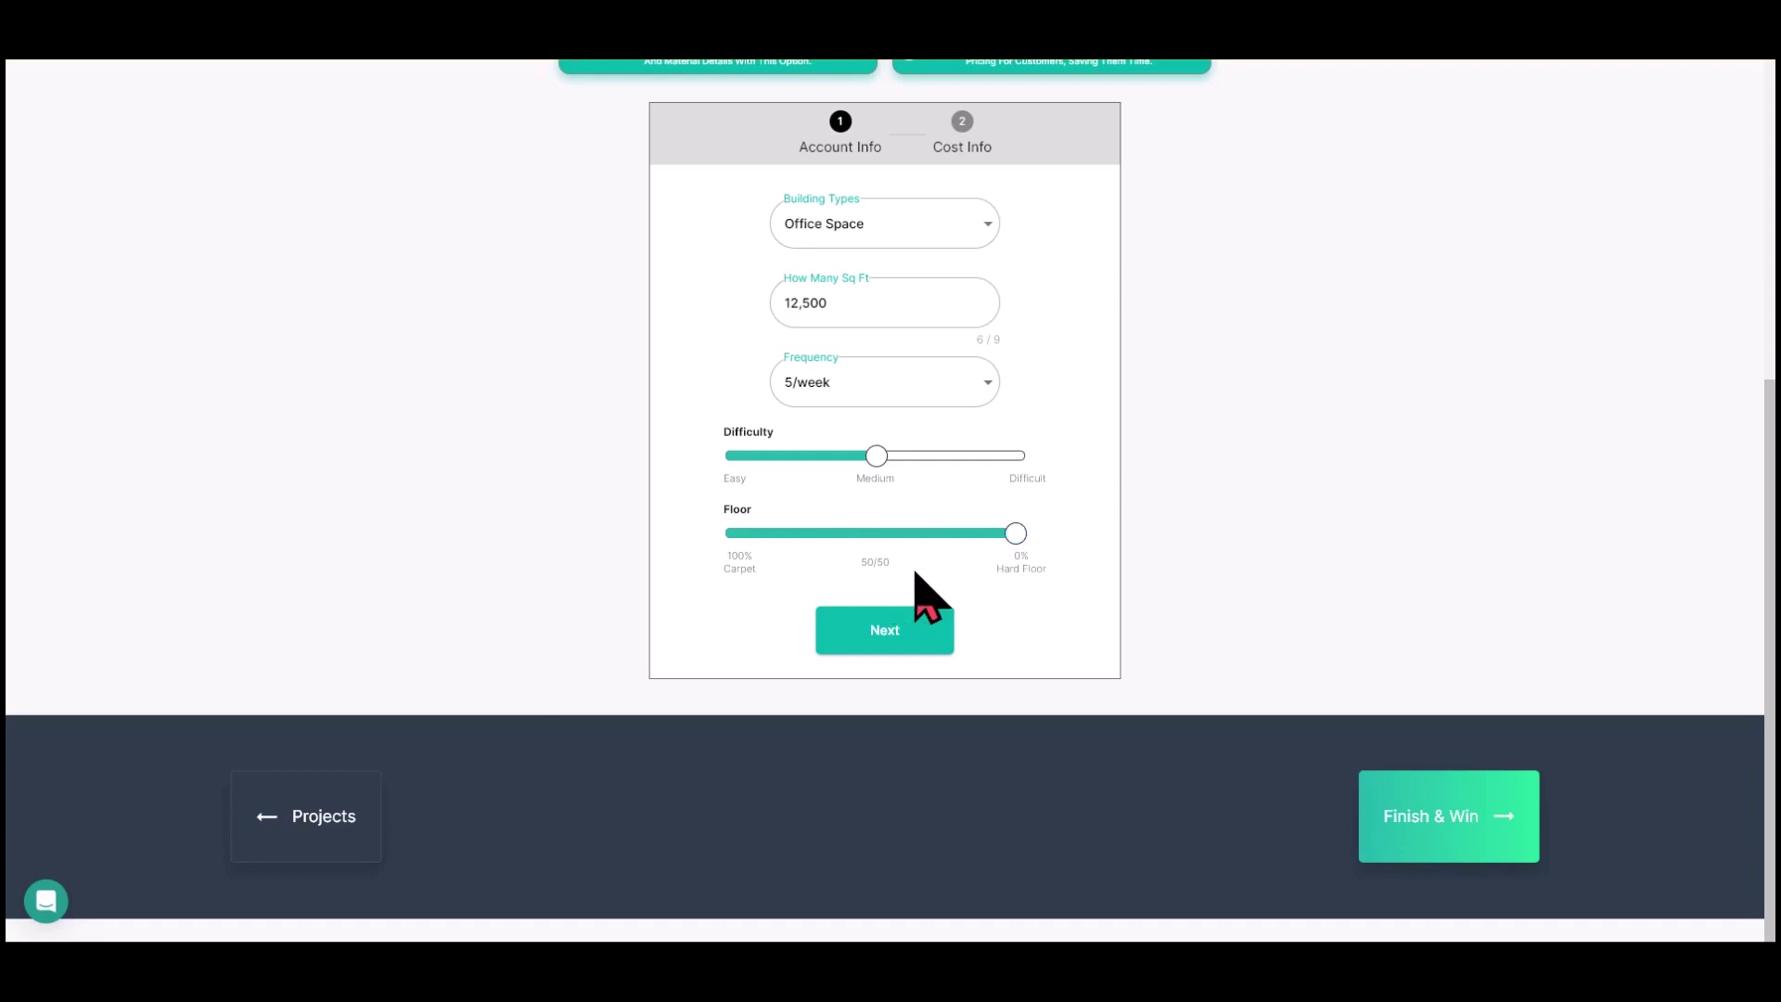
{"action": "left_click", "coordinate": [889, 634]}
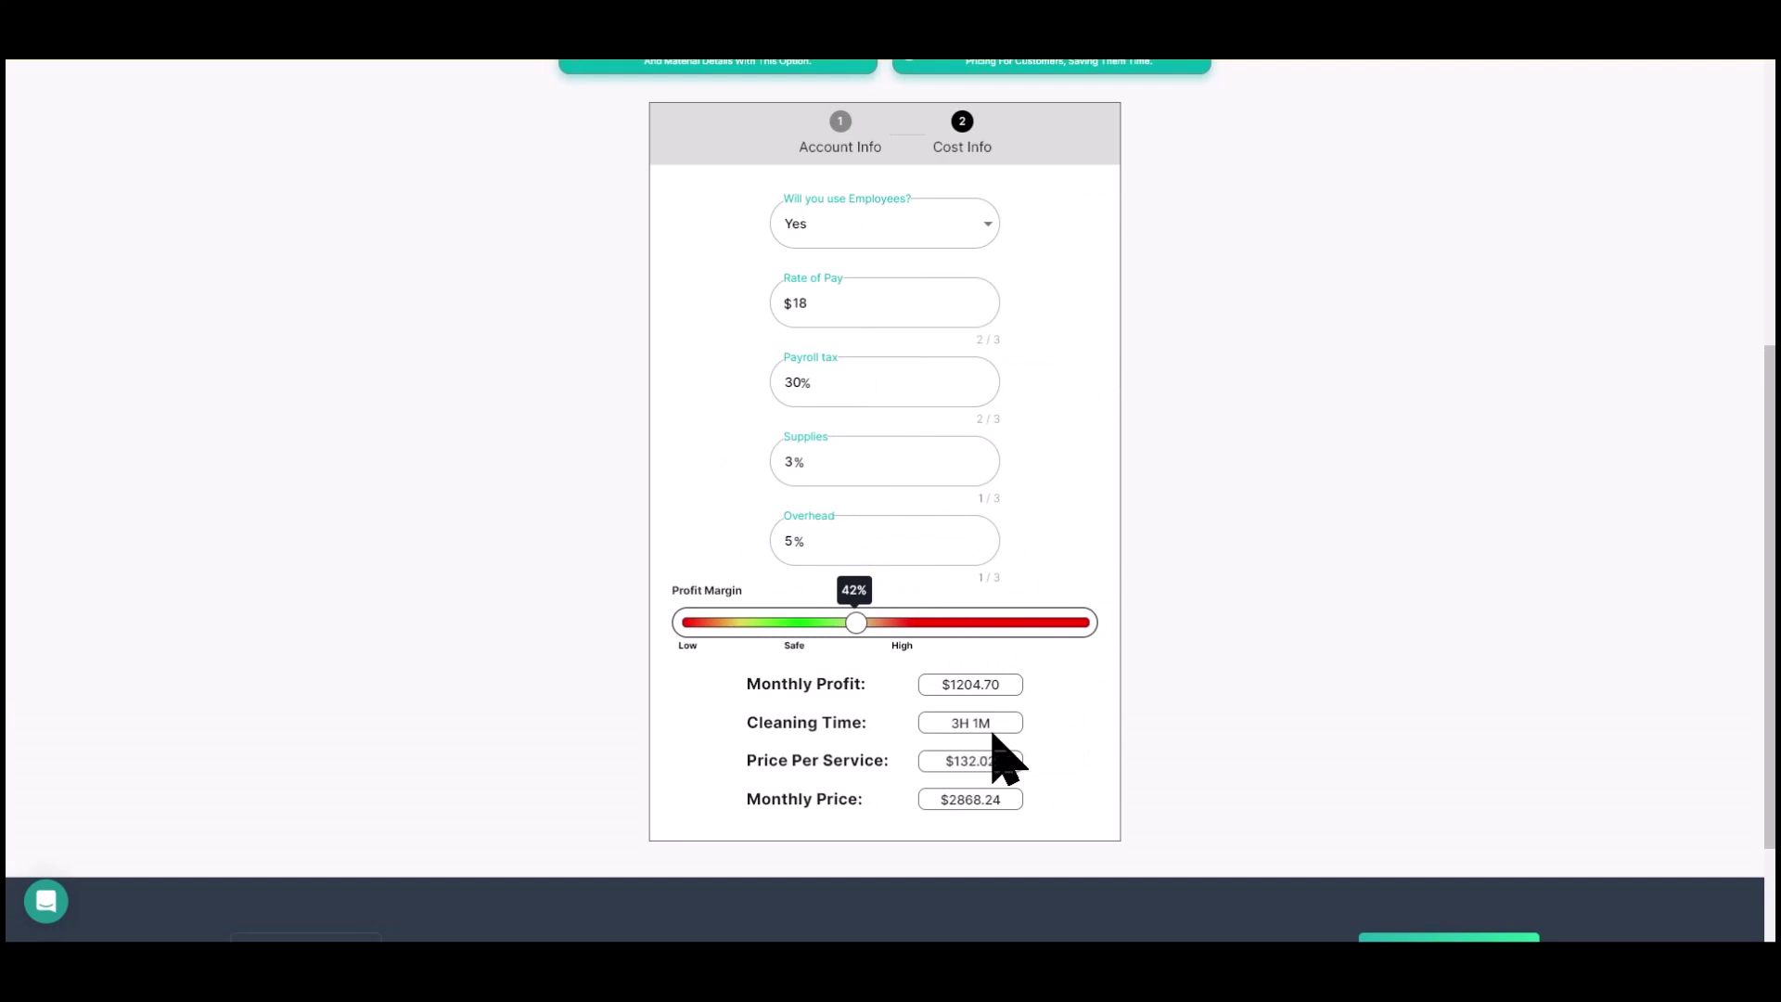
Set the floor split to 50% carpet and 50% hard floor, and recalculate the costs.
{"action": "left_click", "coordinate": [846, 119]}
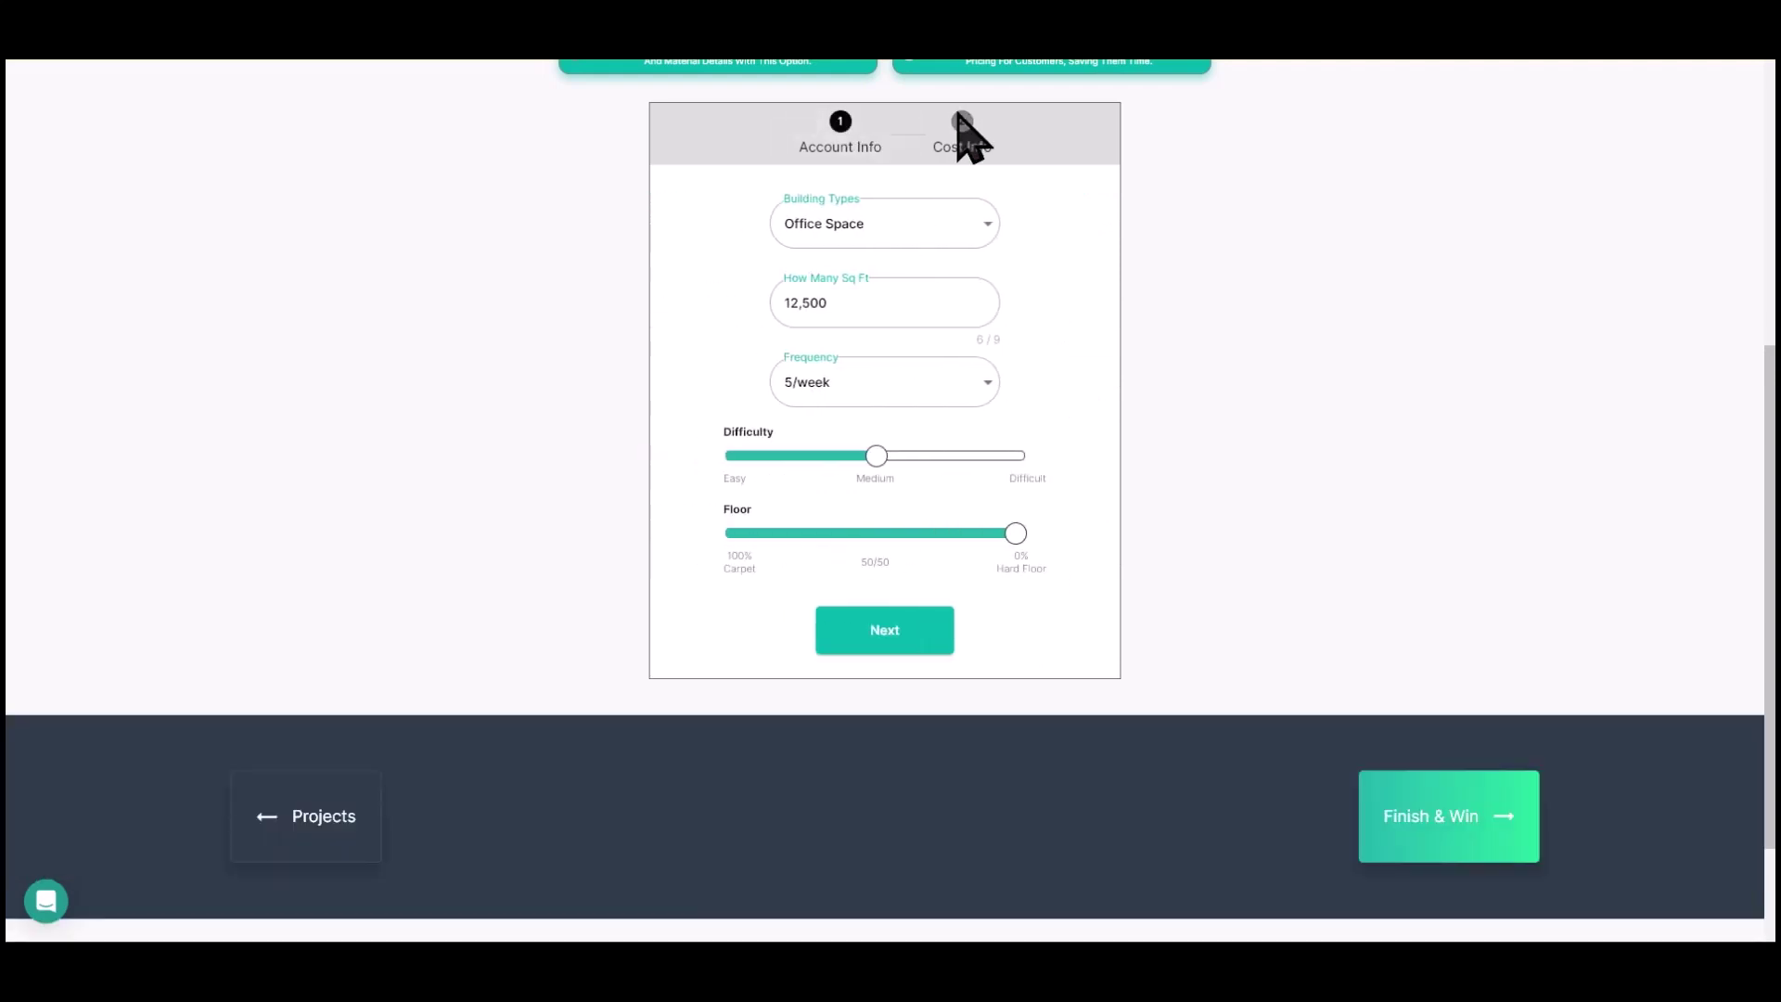
{"action": "left_click_drag", "start_coordinate": [1013, 535], "coordinate": [872, 533]}
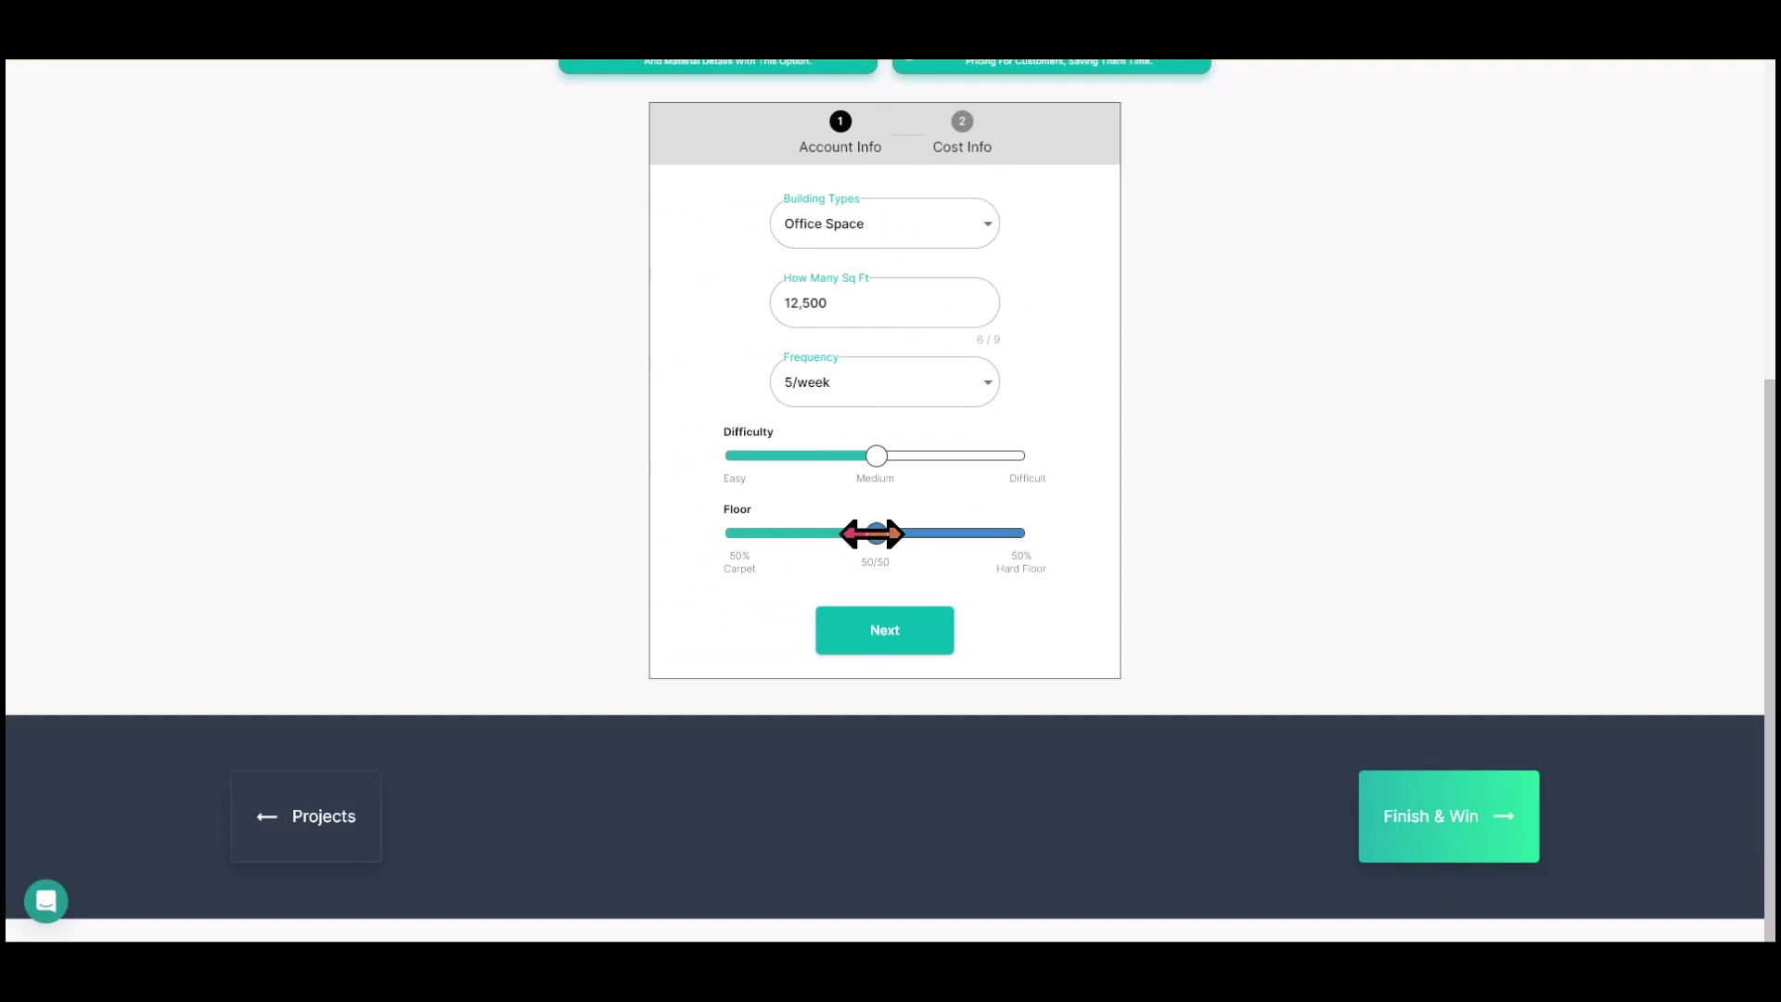
{"action": "left_click", "coordinate": [895, 646]}
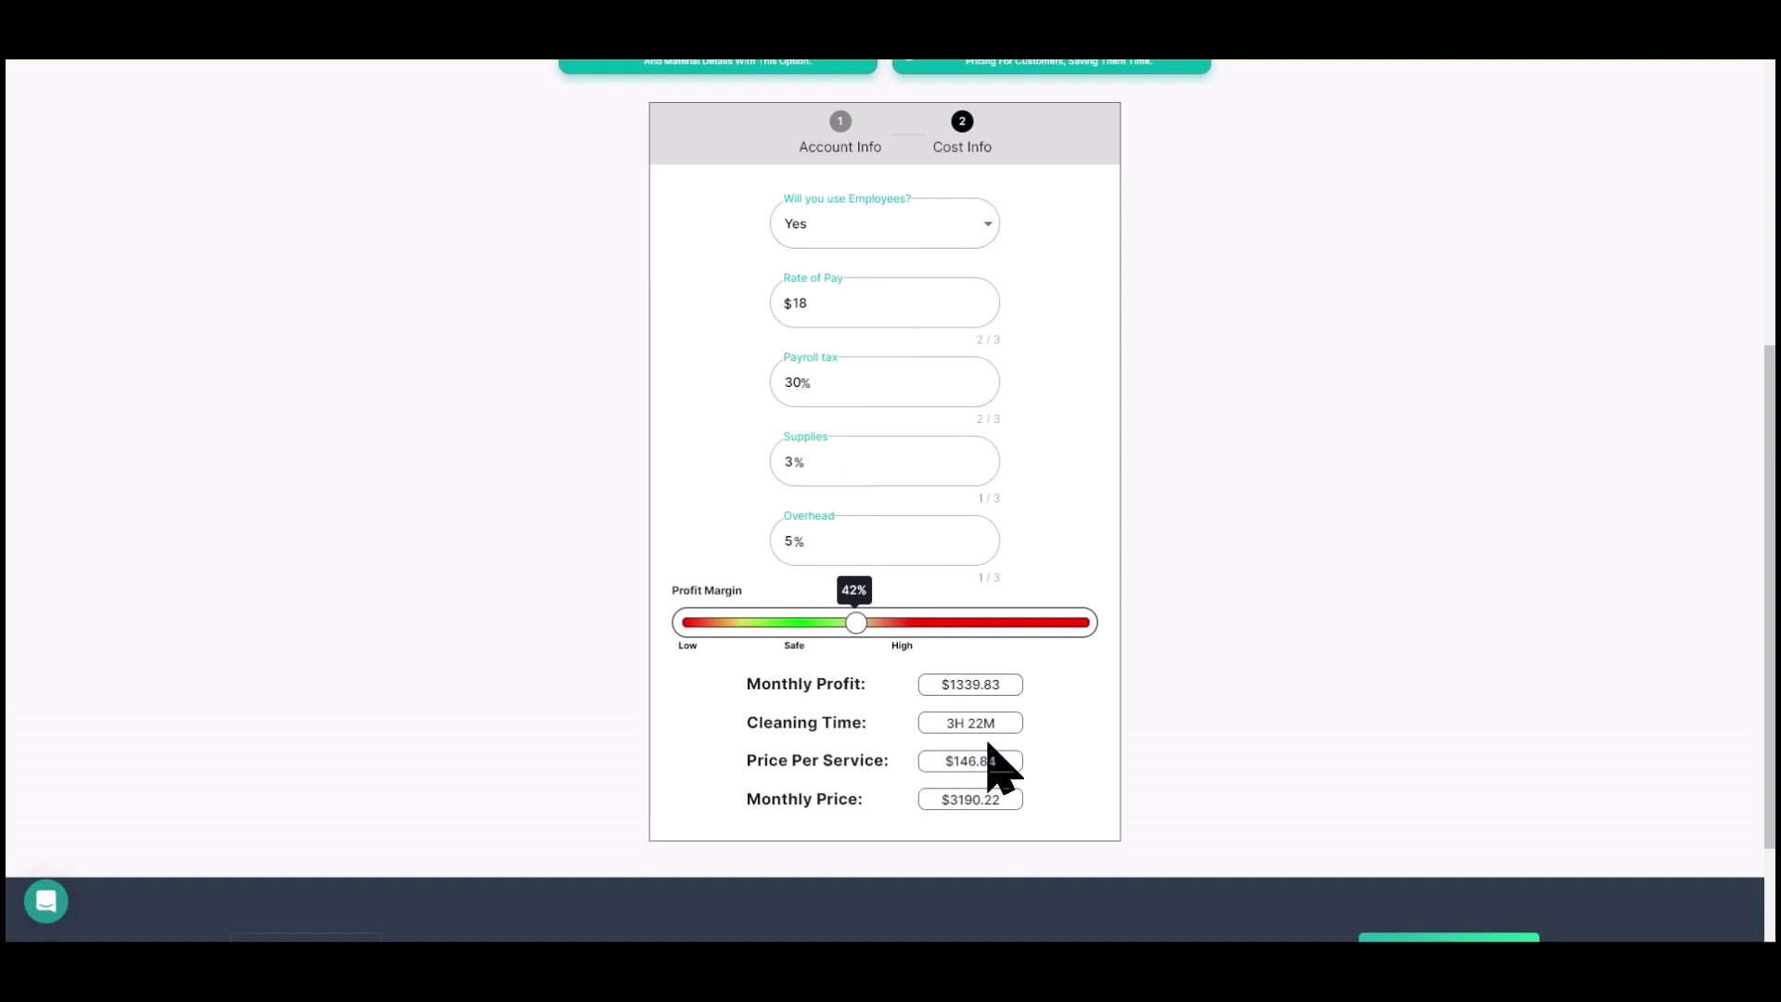
Set the cleaning frequency to 1/week in the account info and recalculate the costs.
{"action": "left_click", "coordinate": [852, 149]}
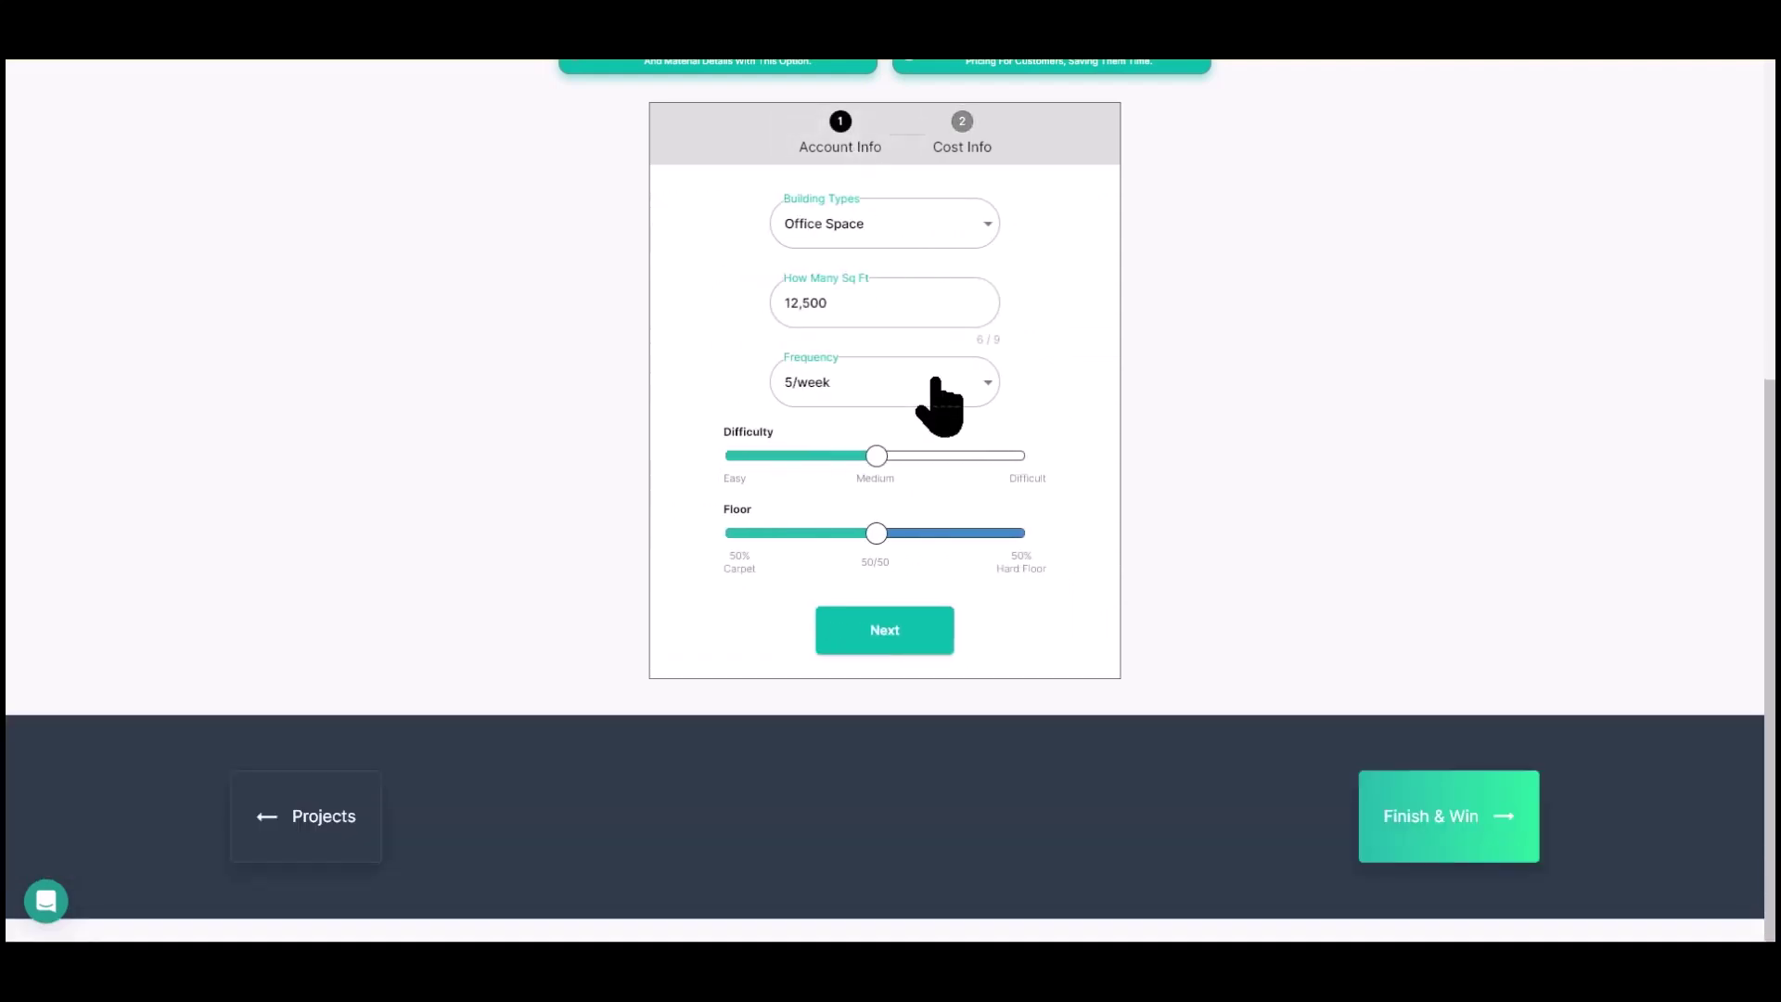
{"action": "left_click", "coordinate": [911, 397]}
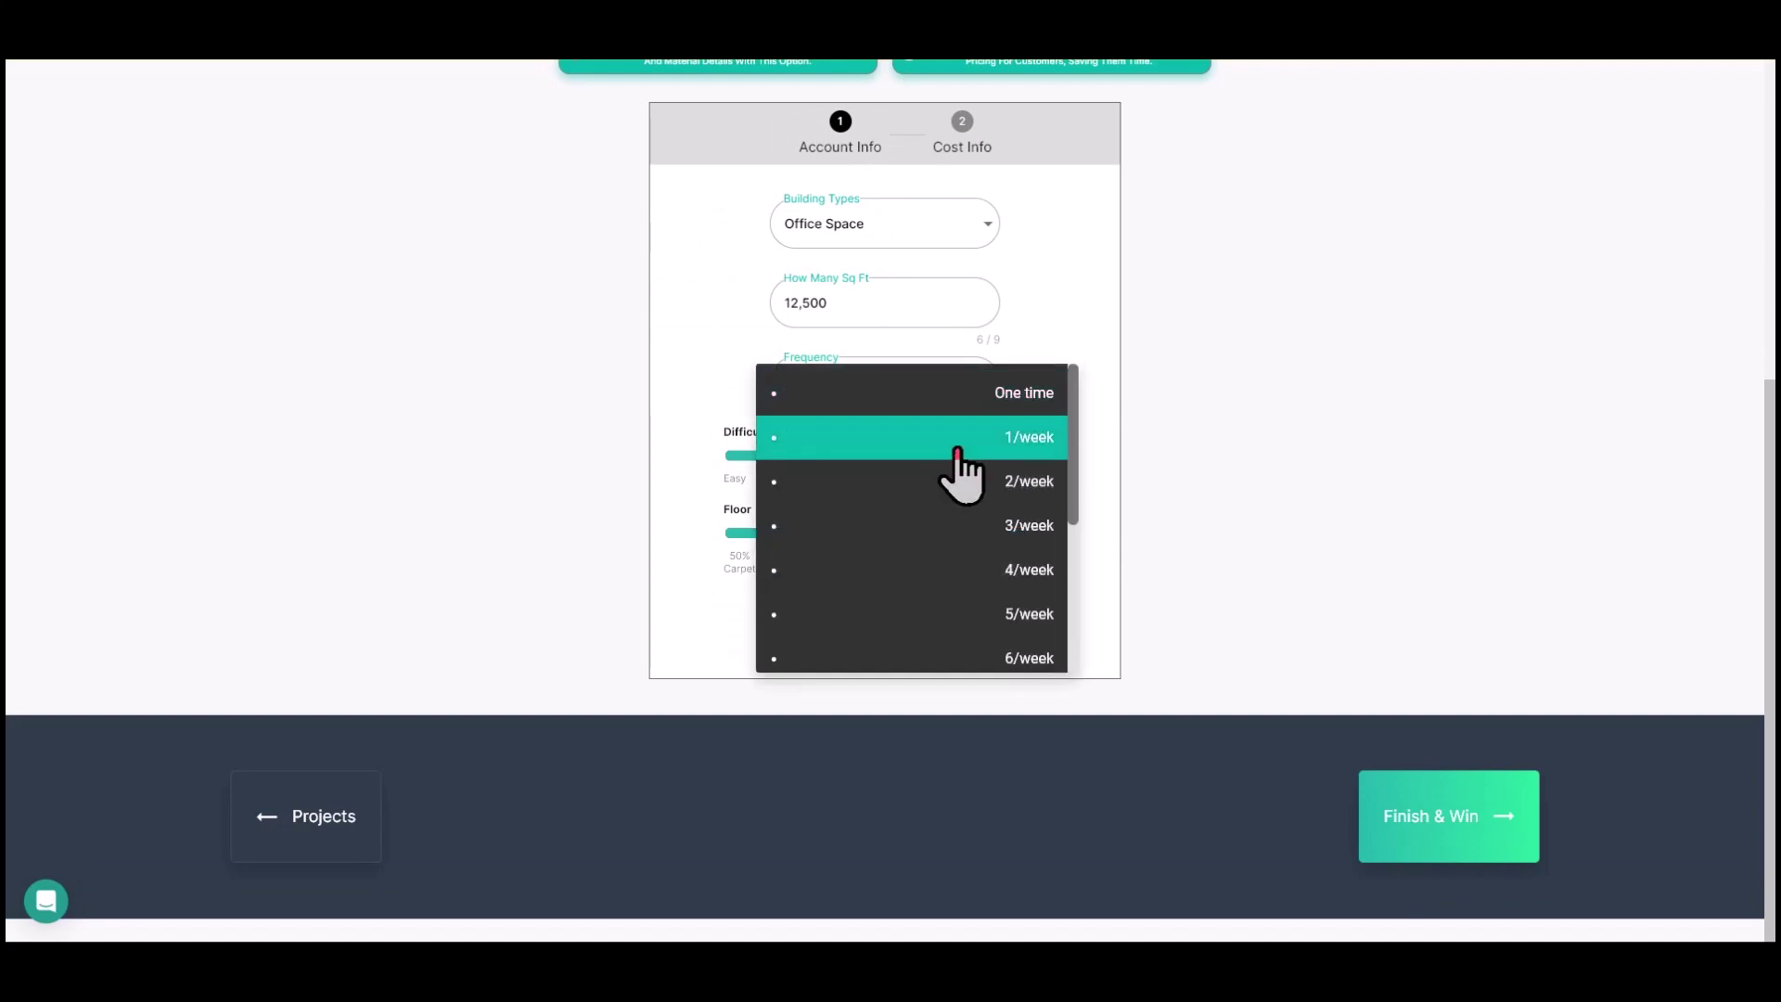
{"action": "left_click", "coordinate": [958, 453]}
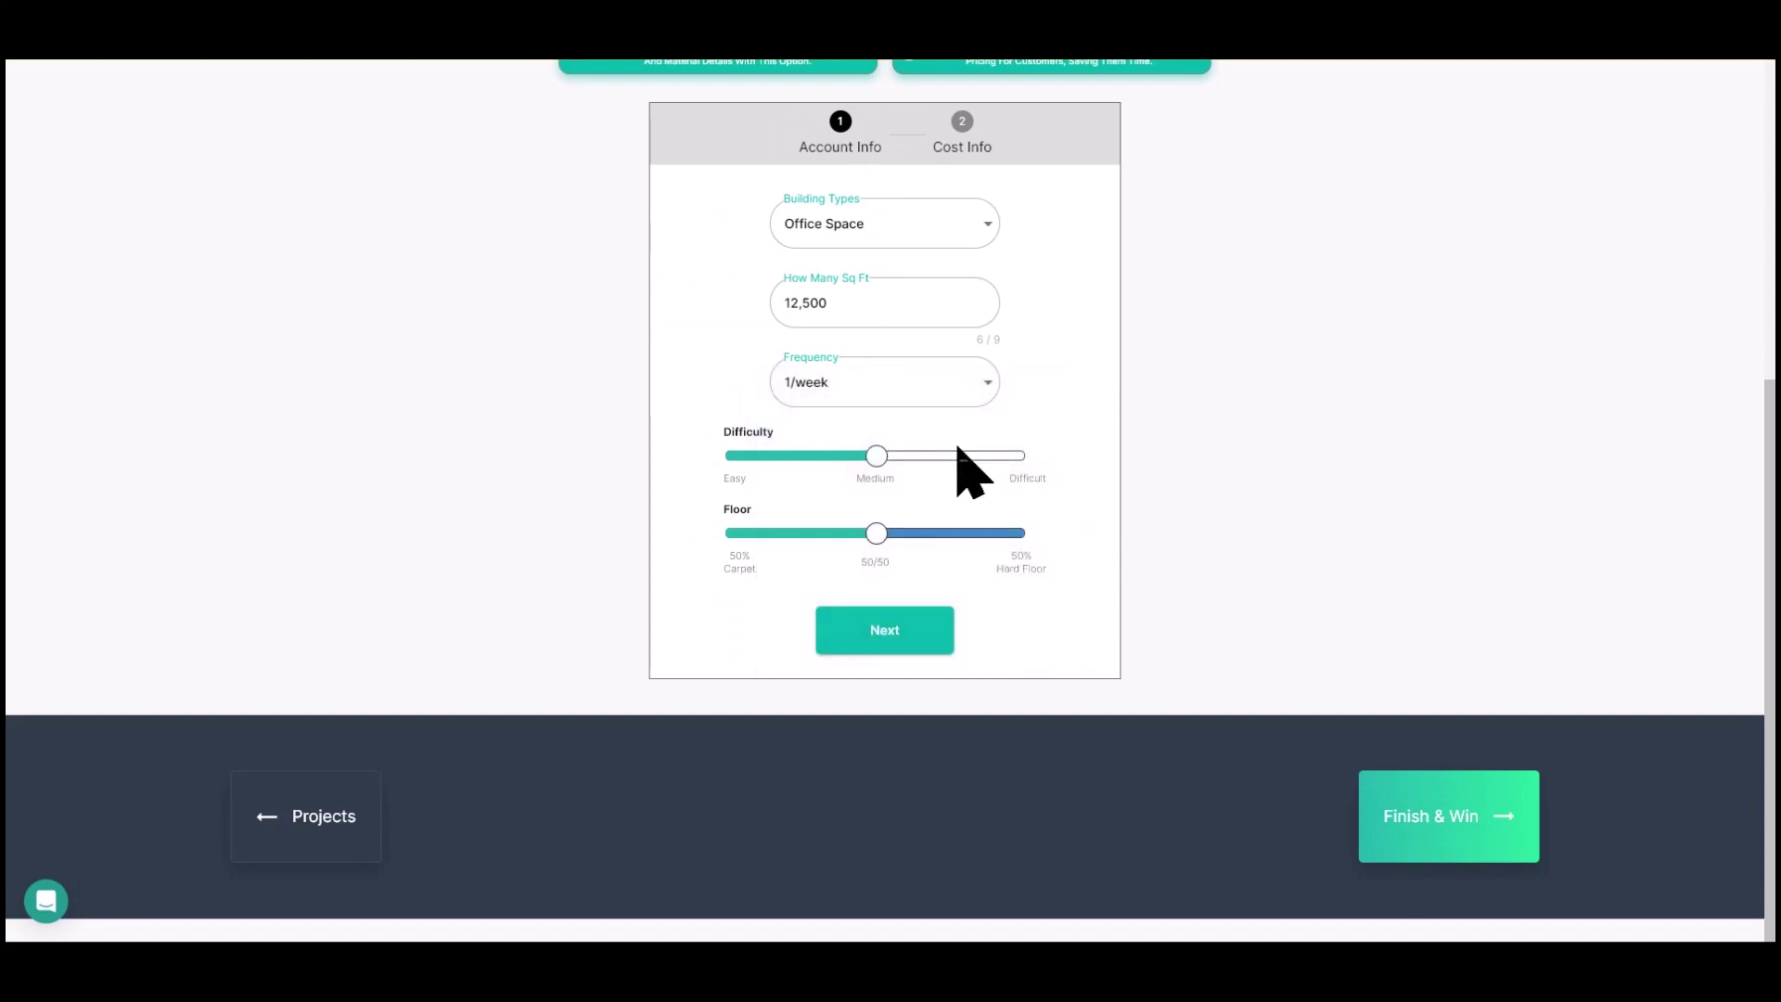
{"action": "left_click", "coordinate": [909, 638]}
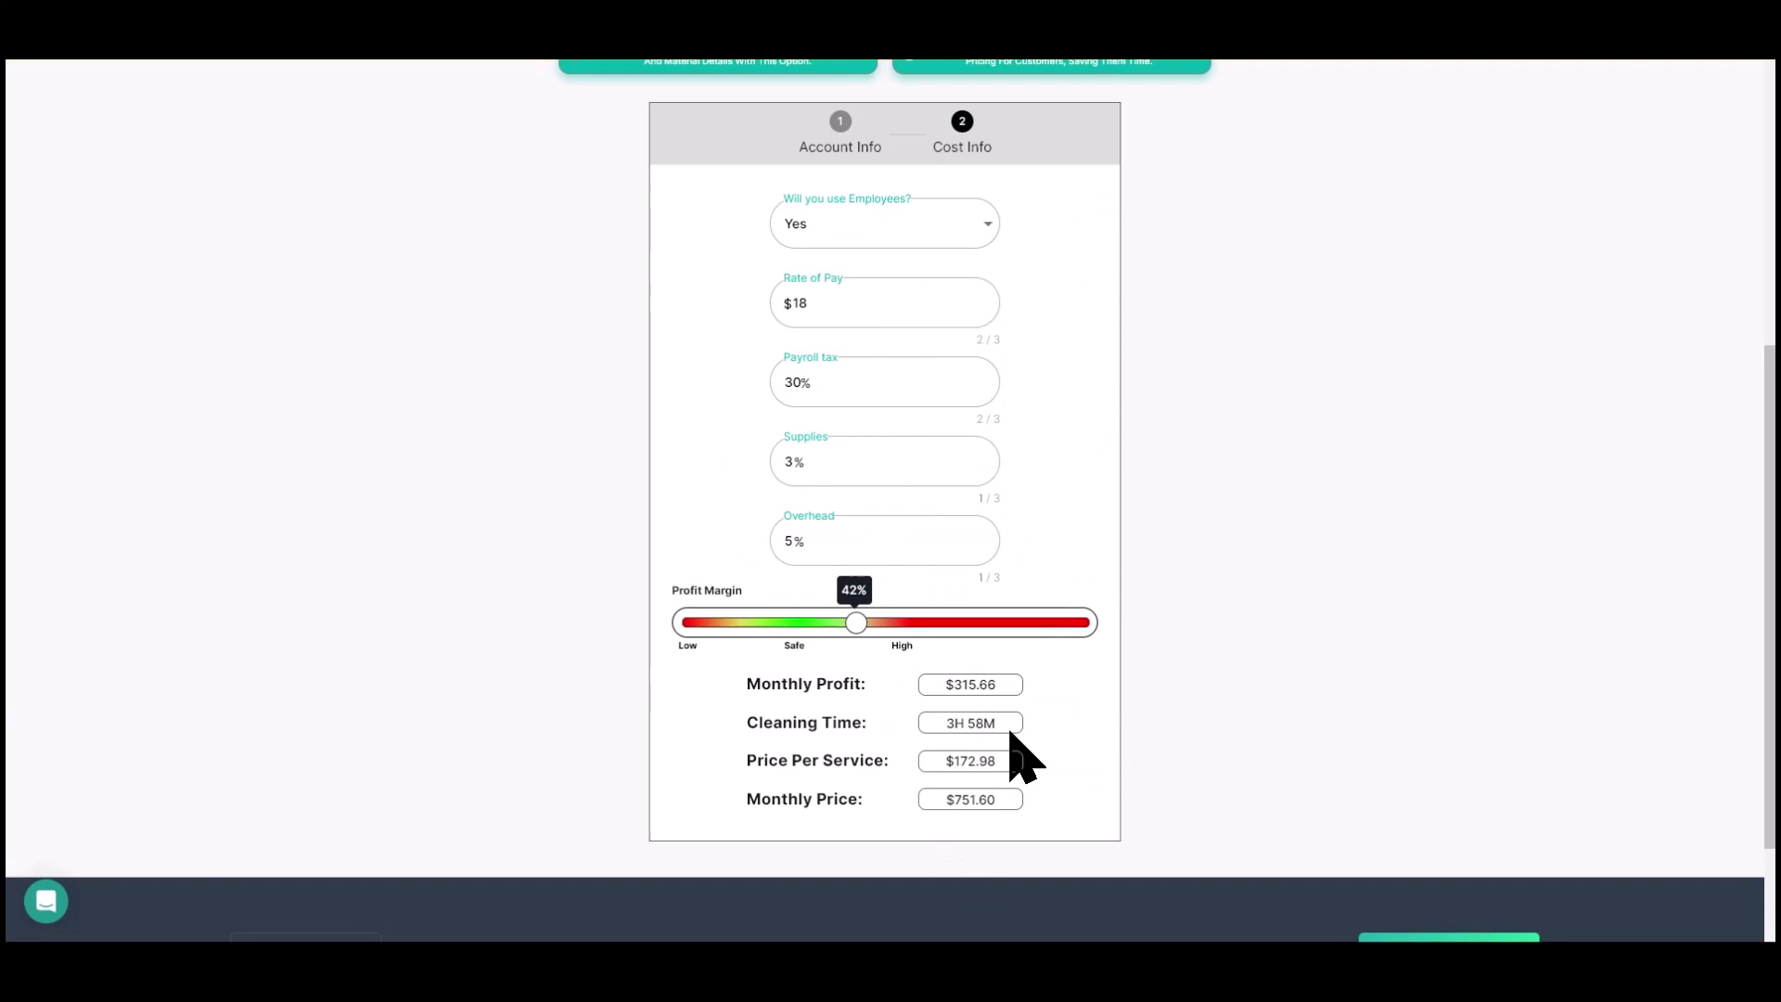
Review the weekly frequency setting against the cleaning time in the cost info, ending back on the account info.
{"action": "left_click", "coordinate": [835, 135]}
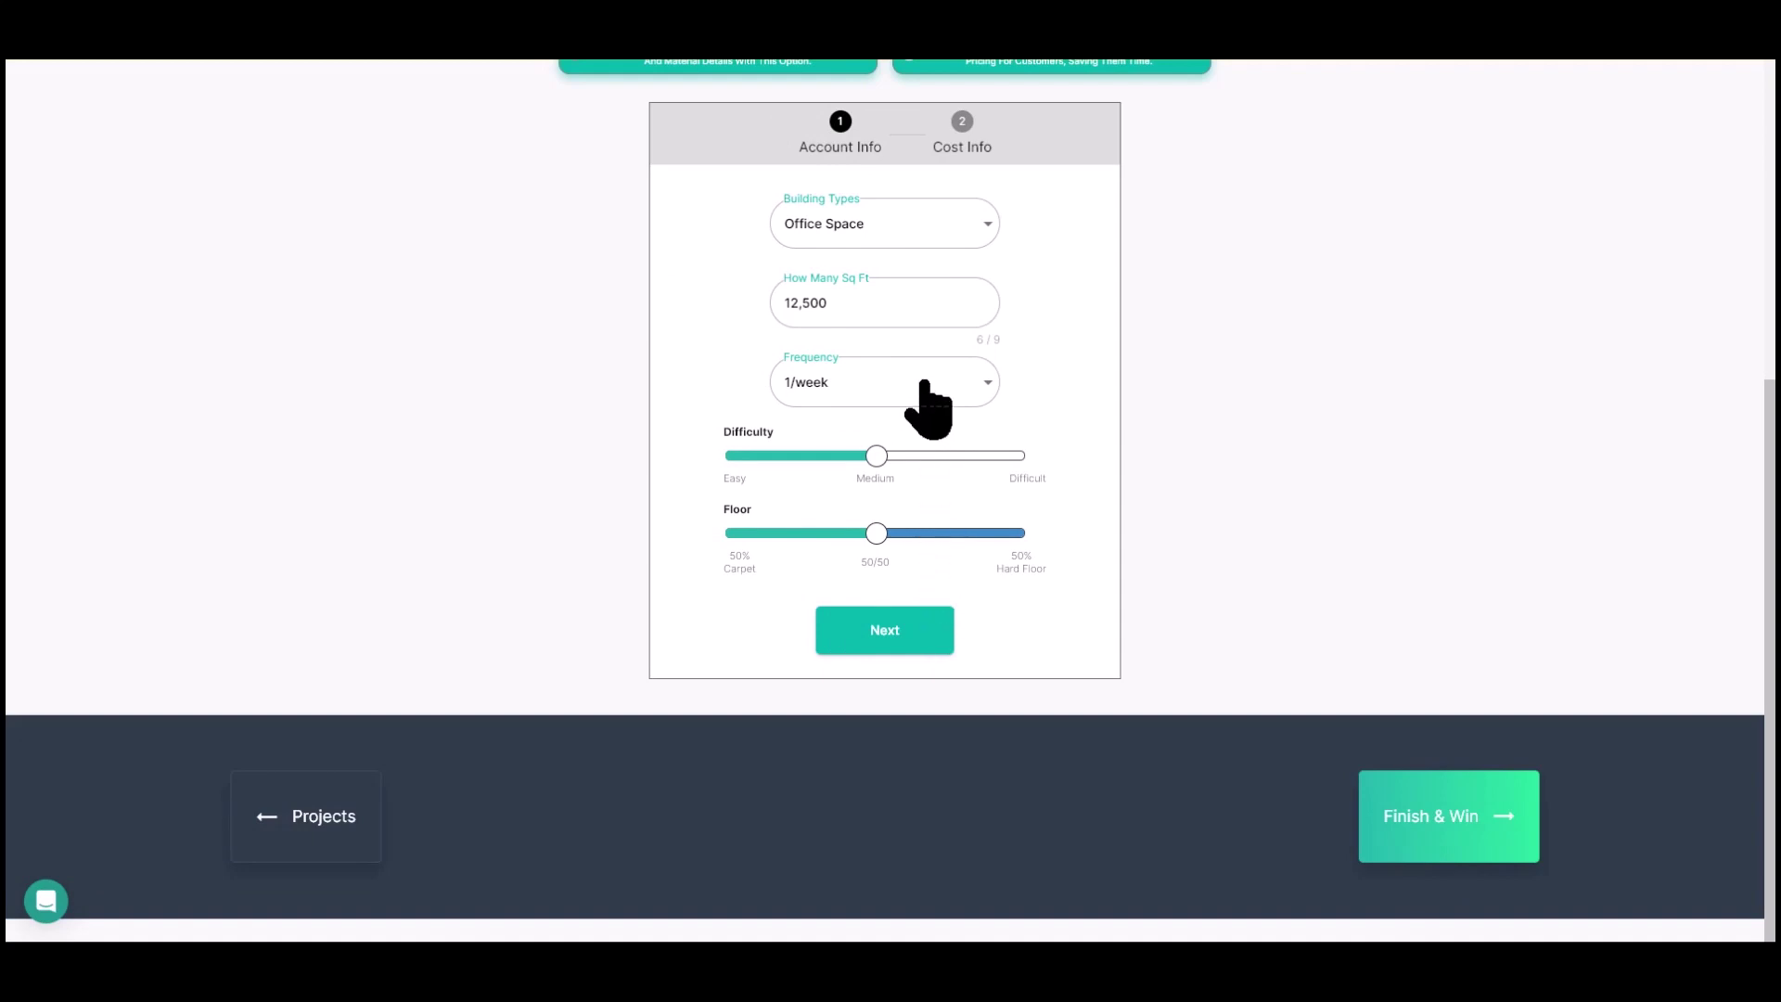
{"action": "left_click", "coordinate": [961, 126]}
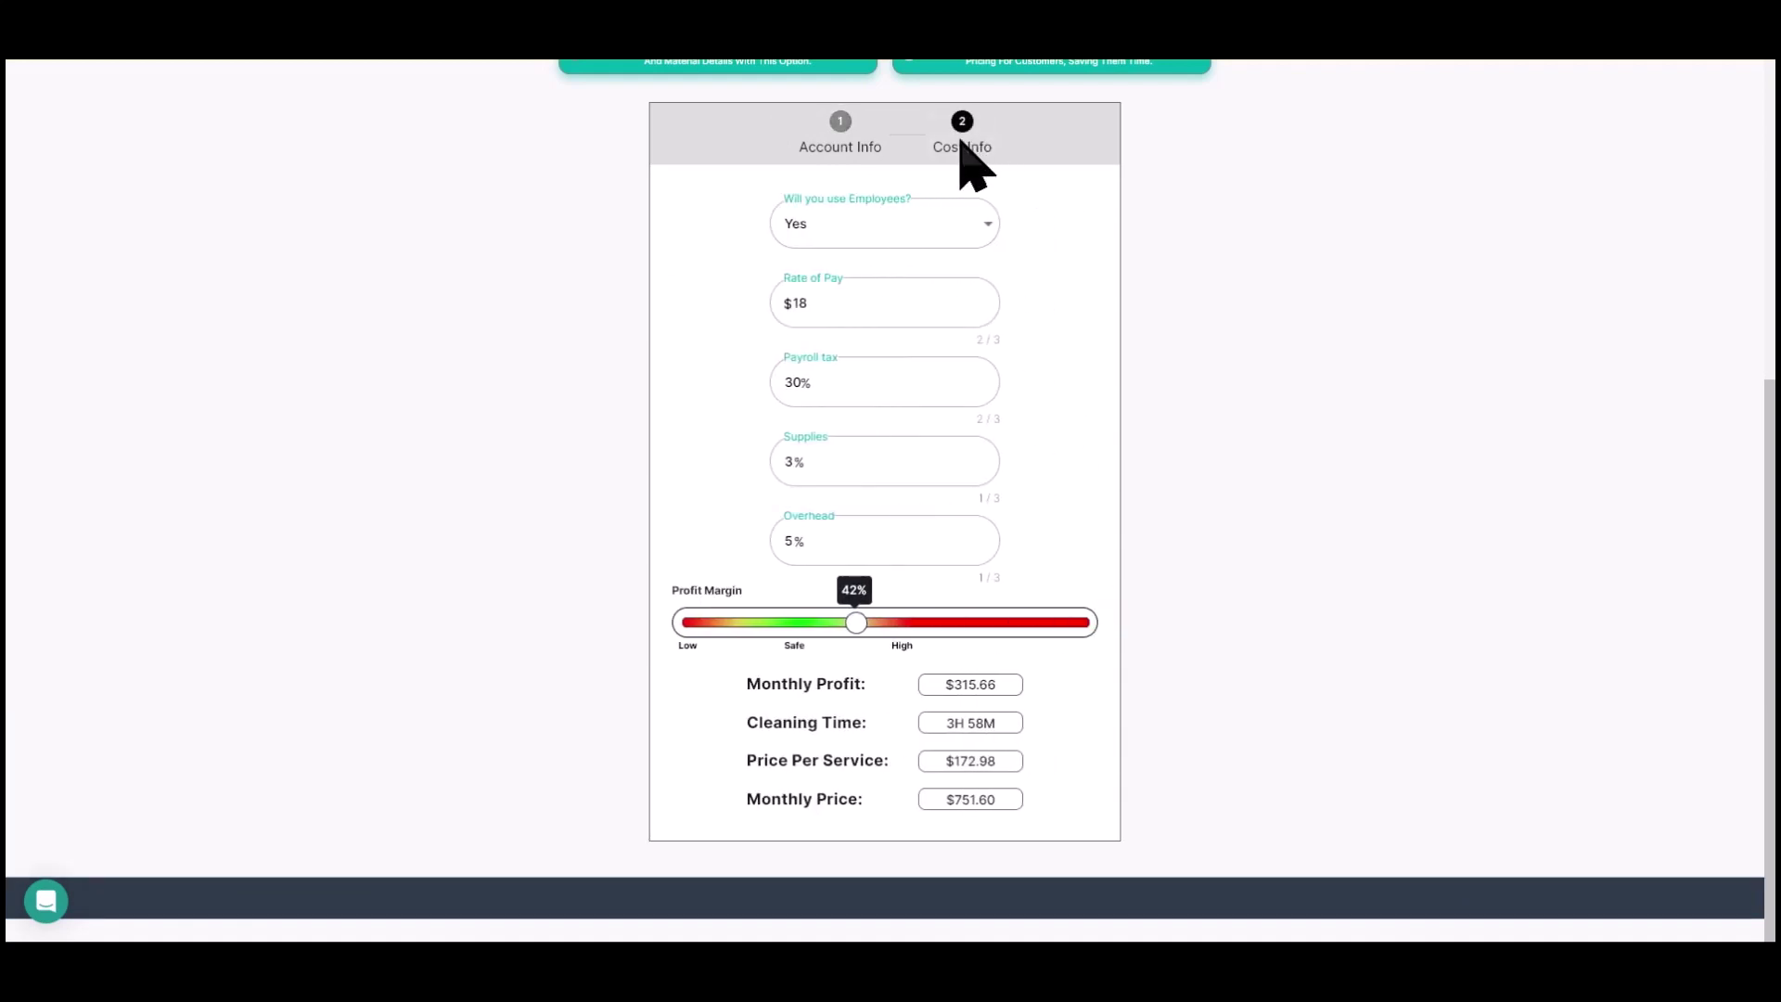
{"action": "left_click_drag", "start_coordinate": [1005, 726], "coordinate": [942, 724]}
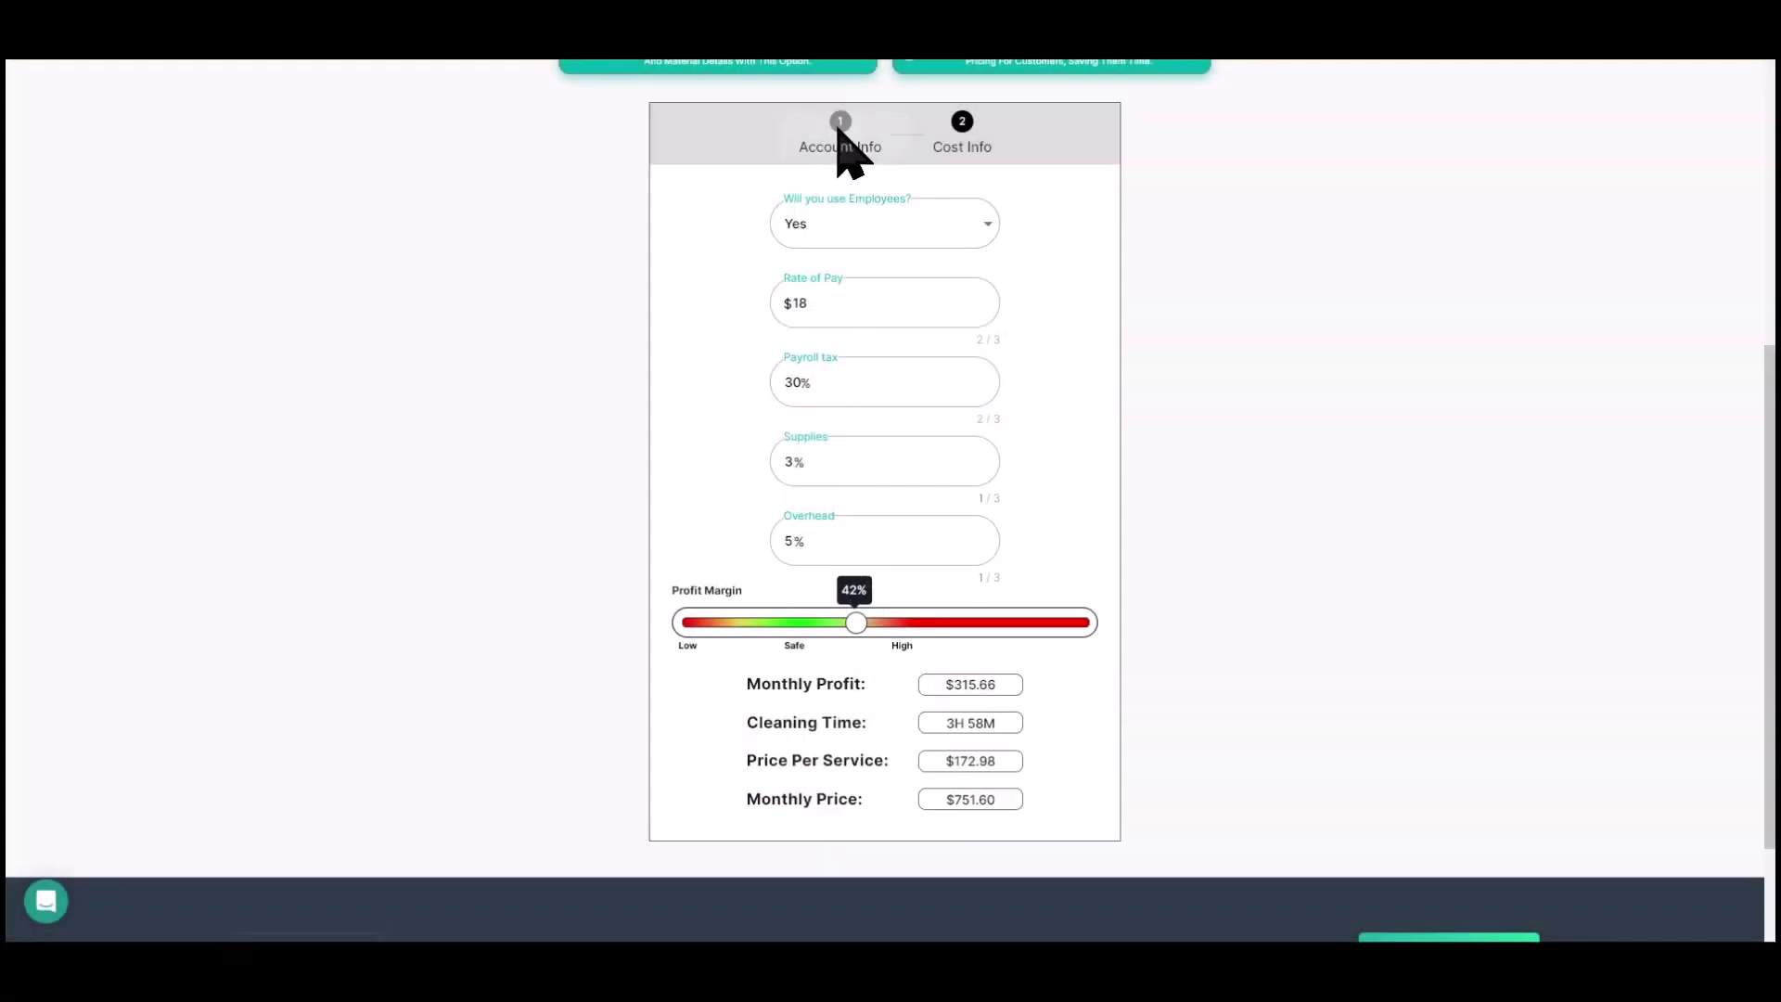
{"action": "left_click", "coordinate": [846, 146]}
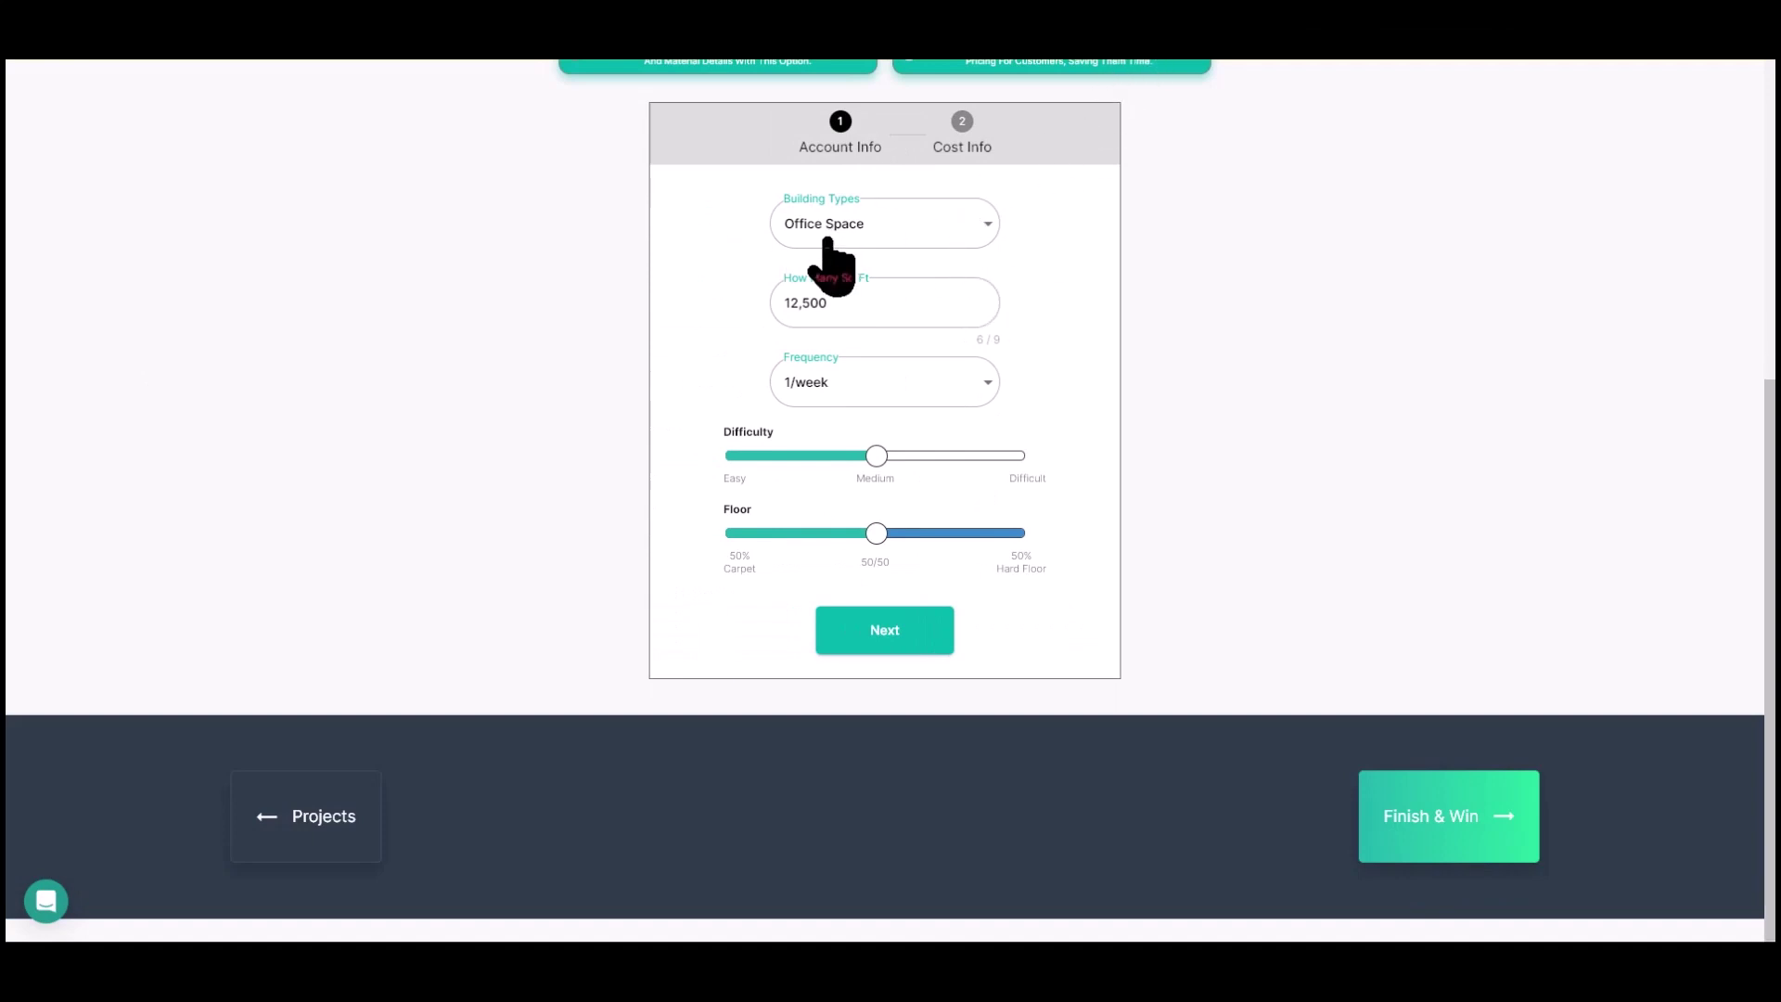
Set the cleaning frequency to 3/week in the account info and recalculate the costs.
{"action": "left_click", "coordinate": [909, 388]}
{"action": "left_click", "coordinate": [1025, 482]}
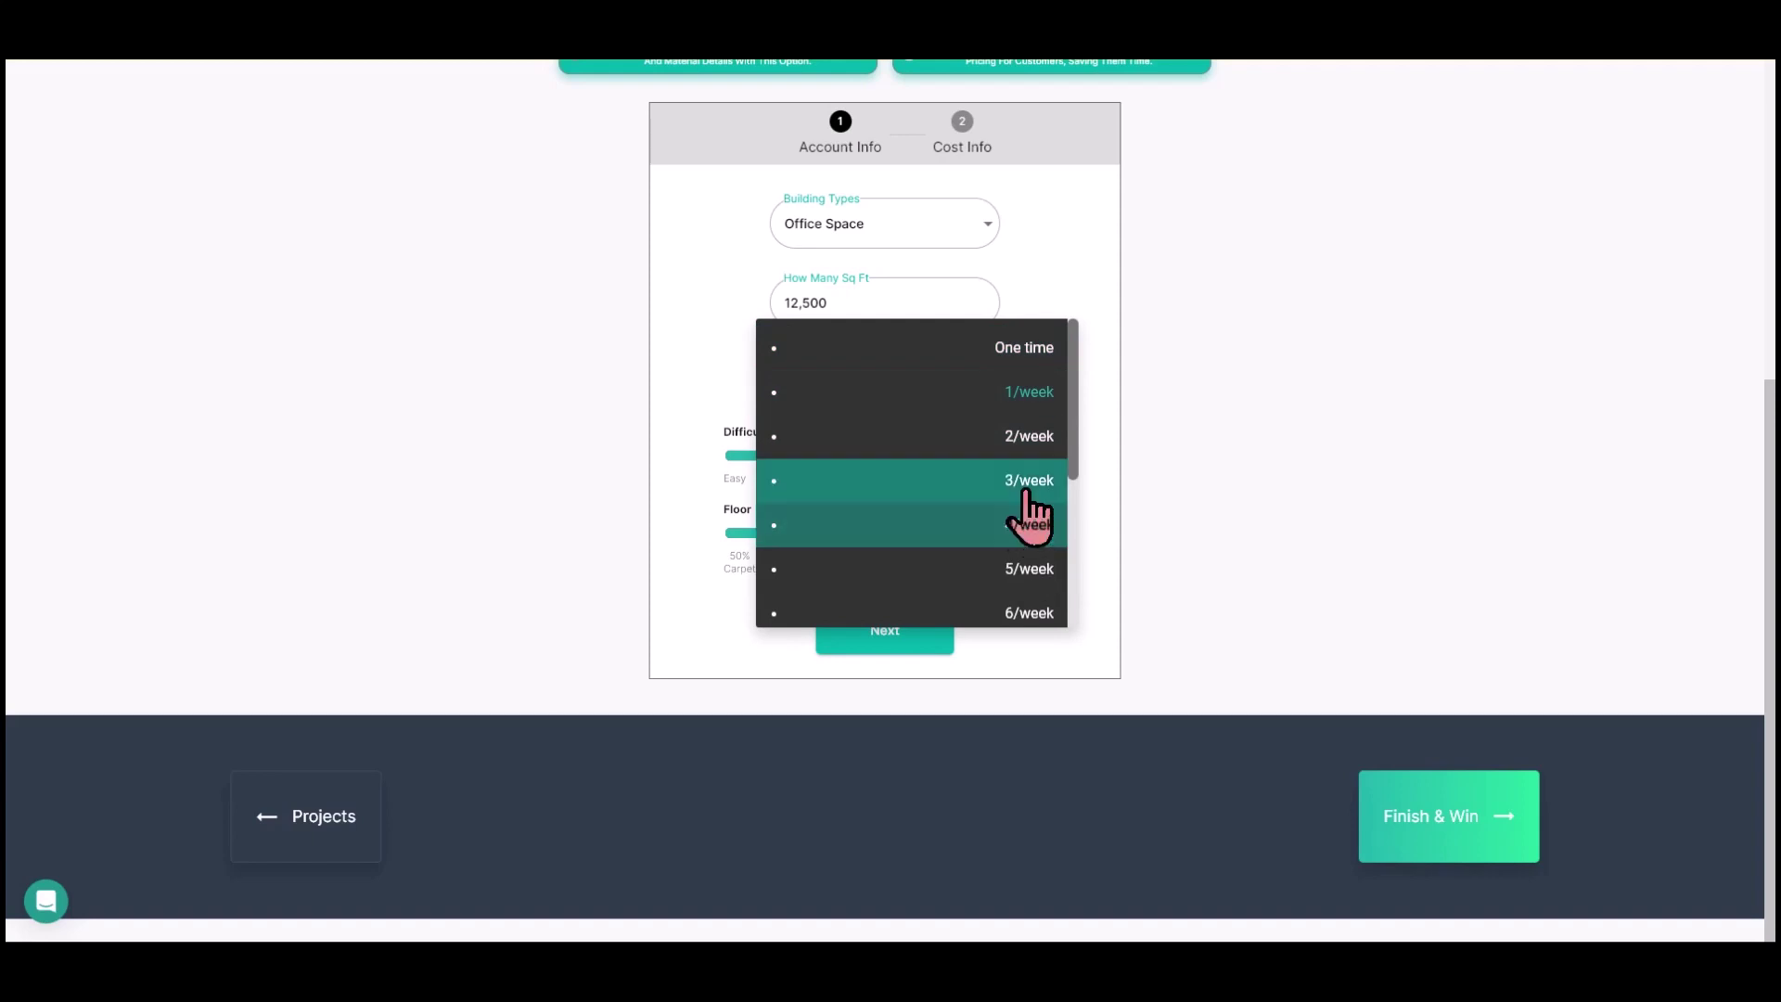
{"action": "left_click", "coordinate": [935, 626]}
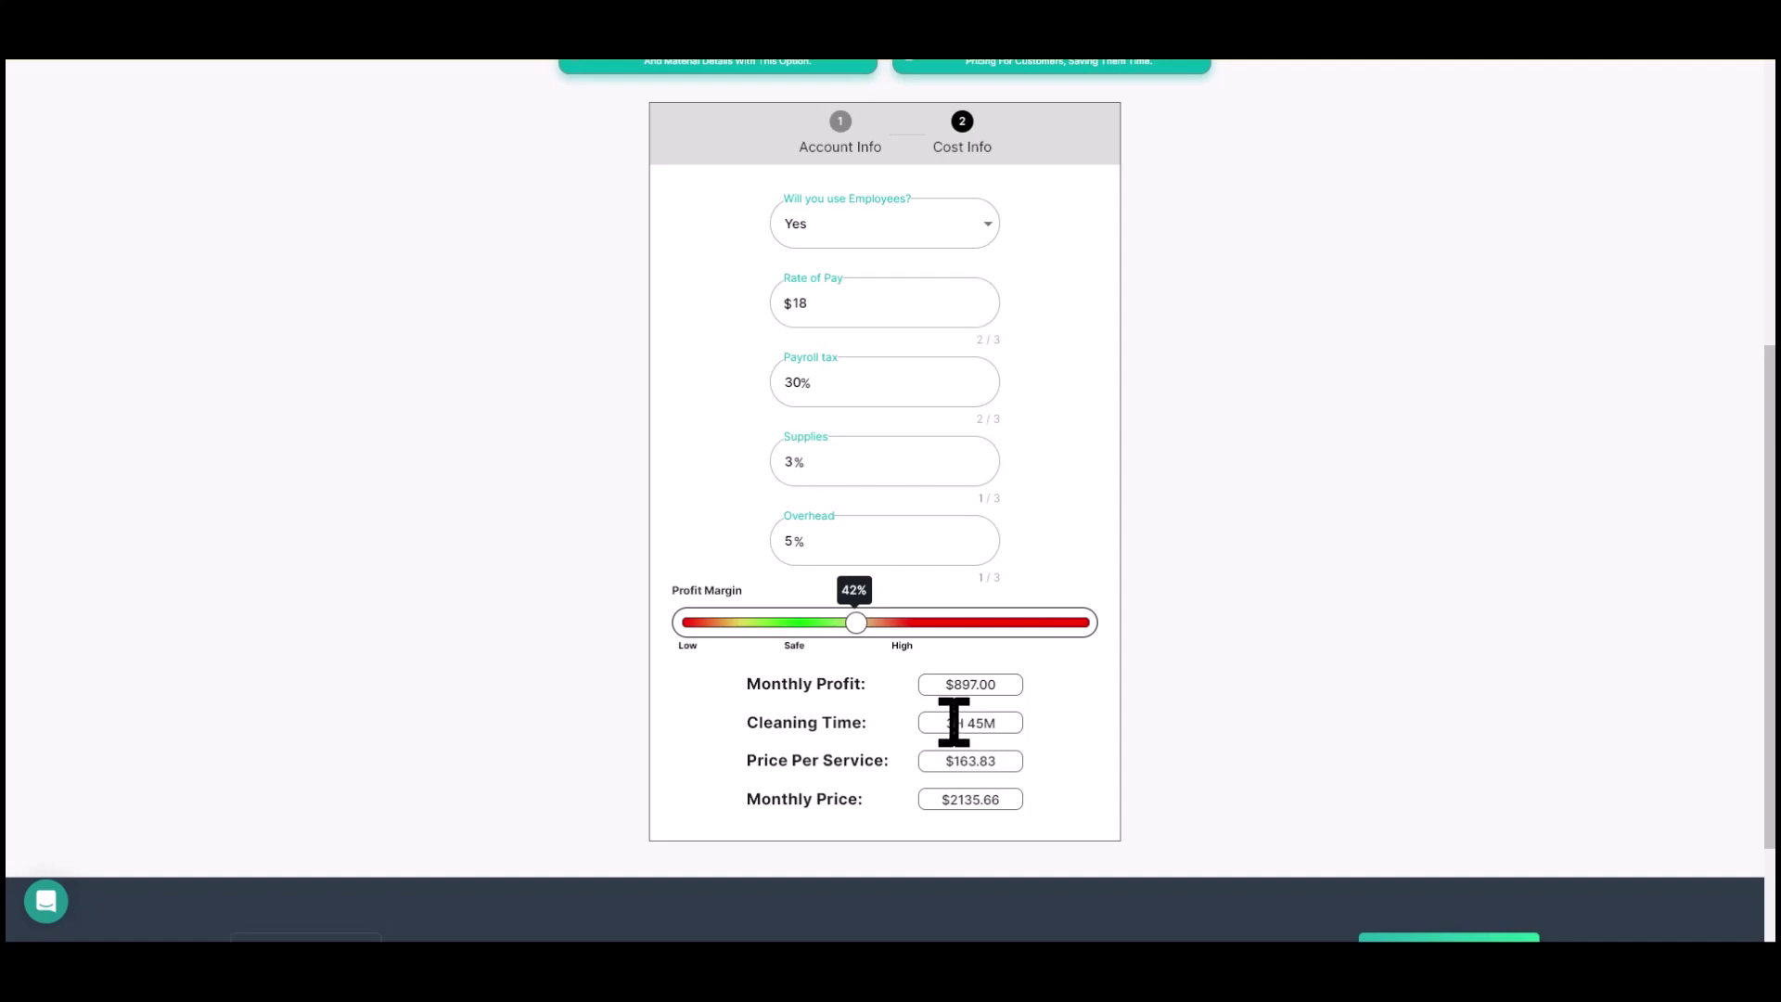
Change the building type to Medical & Dental in the account info and review the recalculated costs.
{"action": "scroll", "coordinate": [872, 705], "scroll_direction": "up", "scroll_amount": 4}
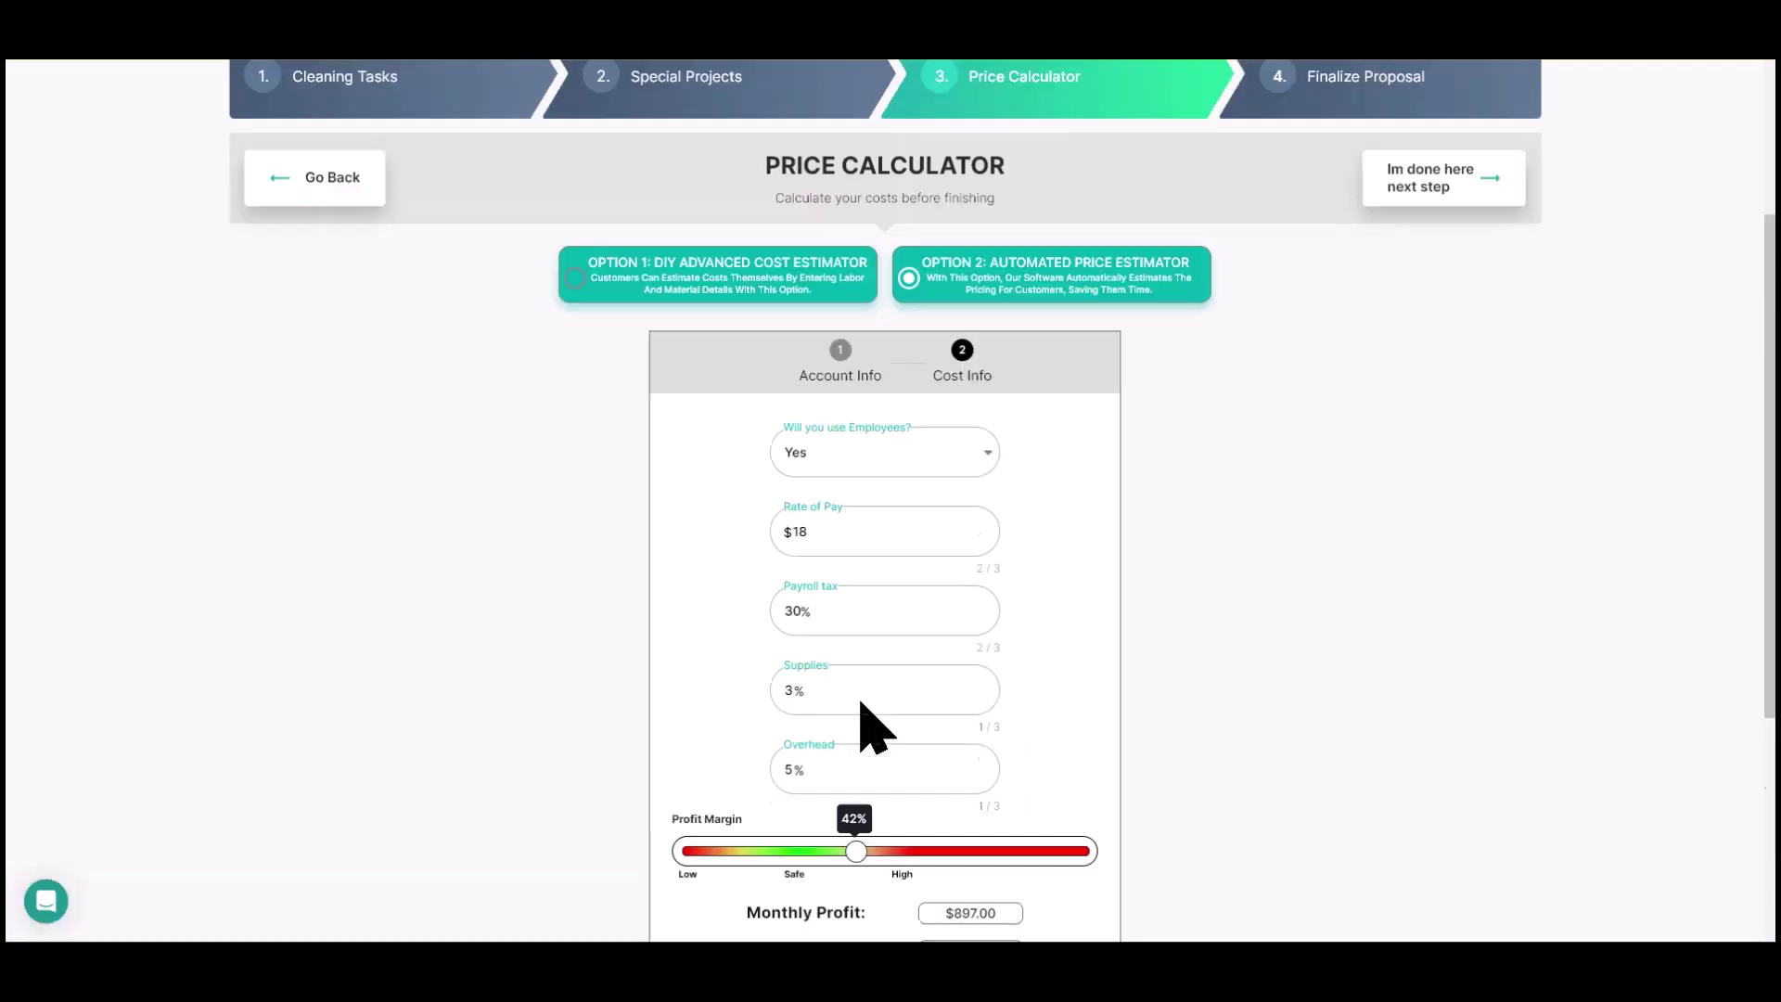
{"action": "left_click", "coordinate": [844, 521]}
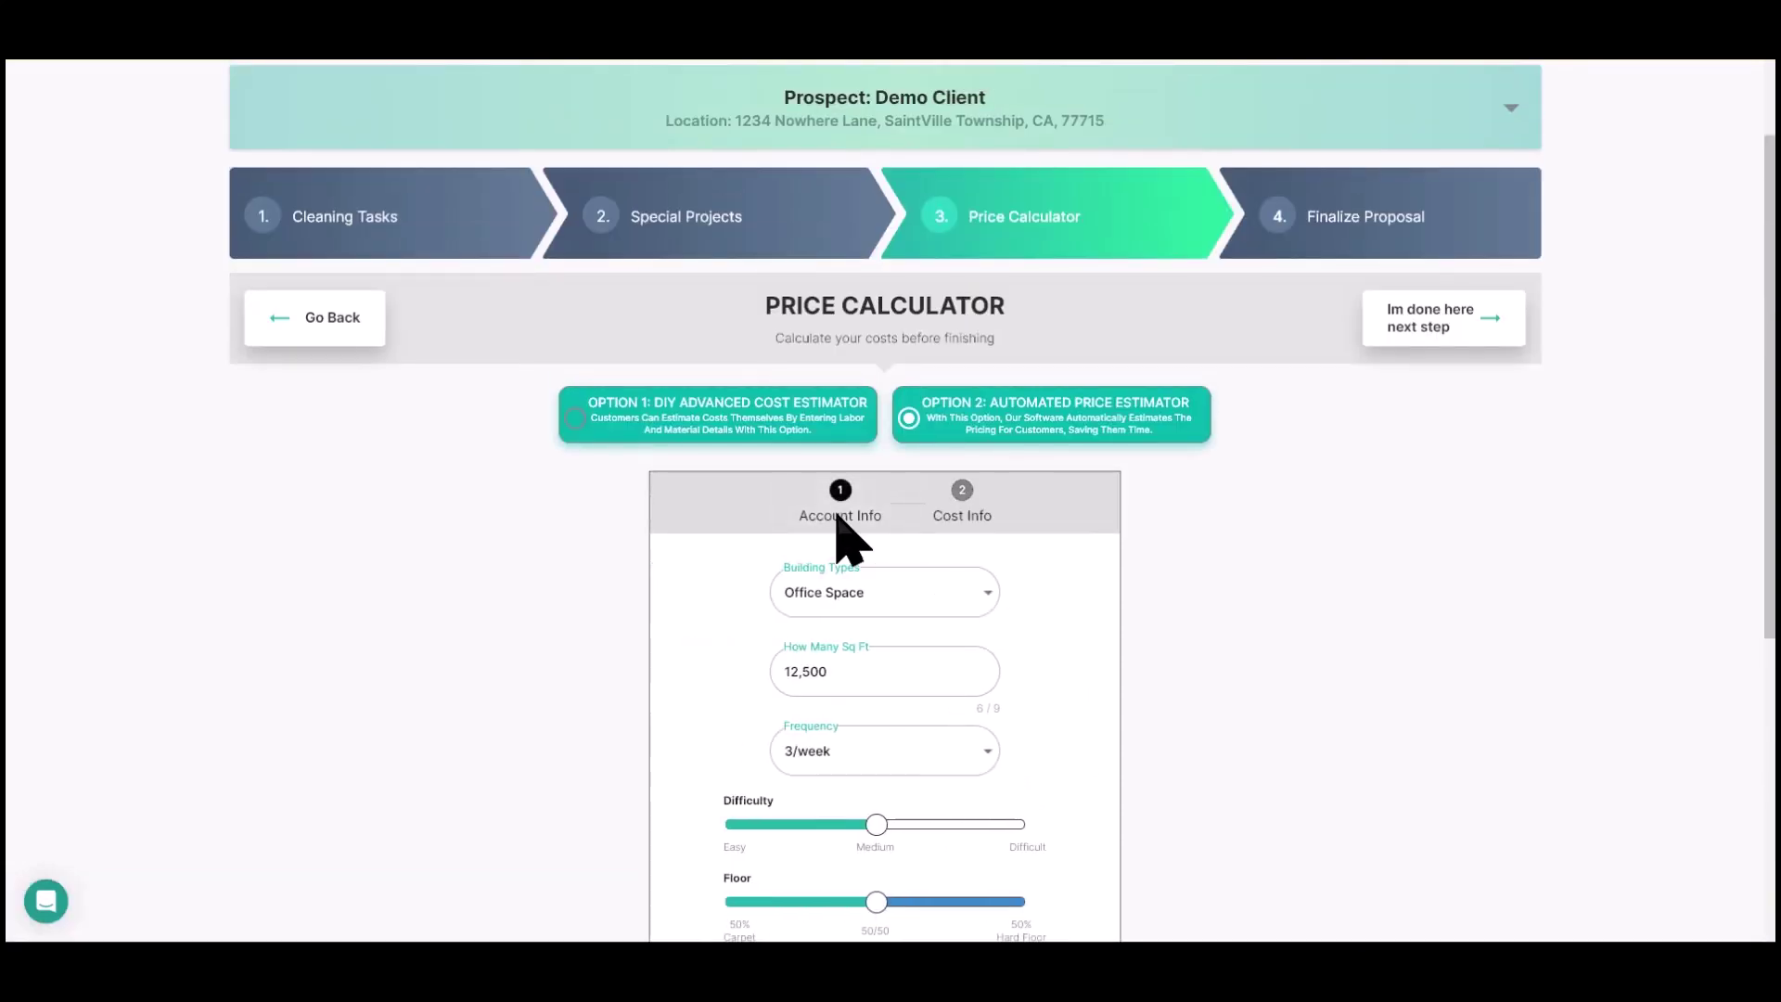
{"action": "left_click", "coordinate": [925, 598]}
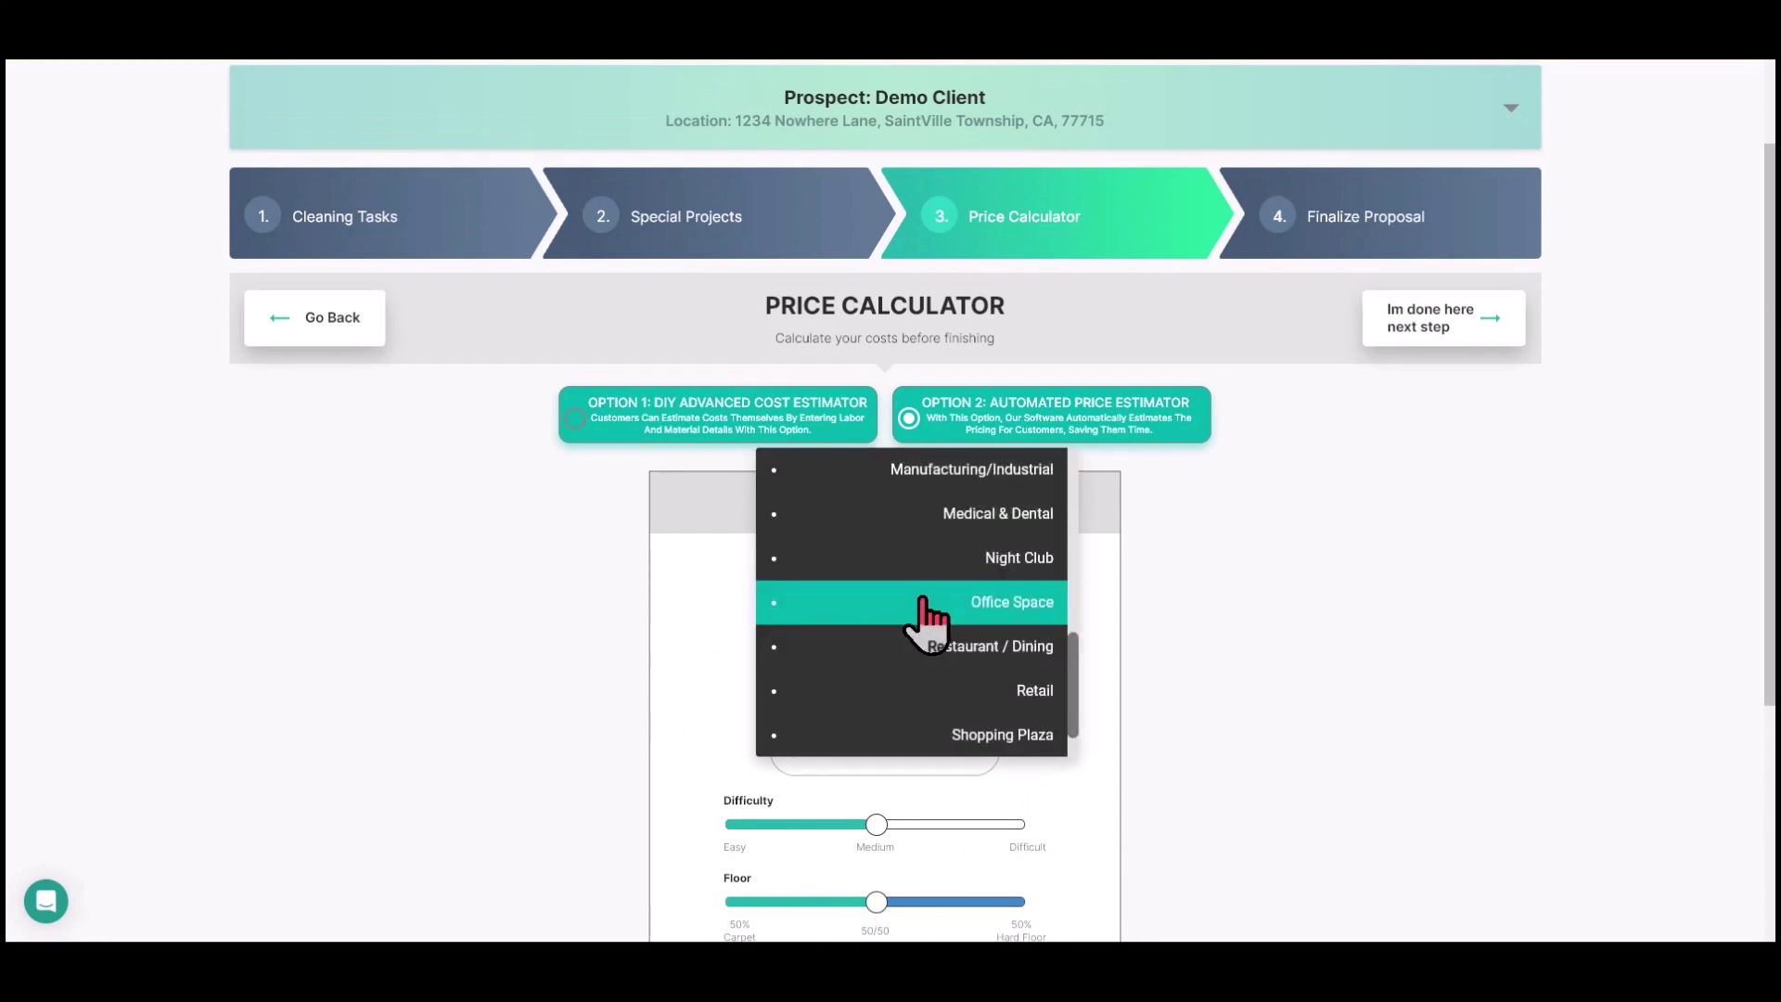
{"action": "left_click", "coordinate": [1011, 521]}
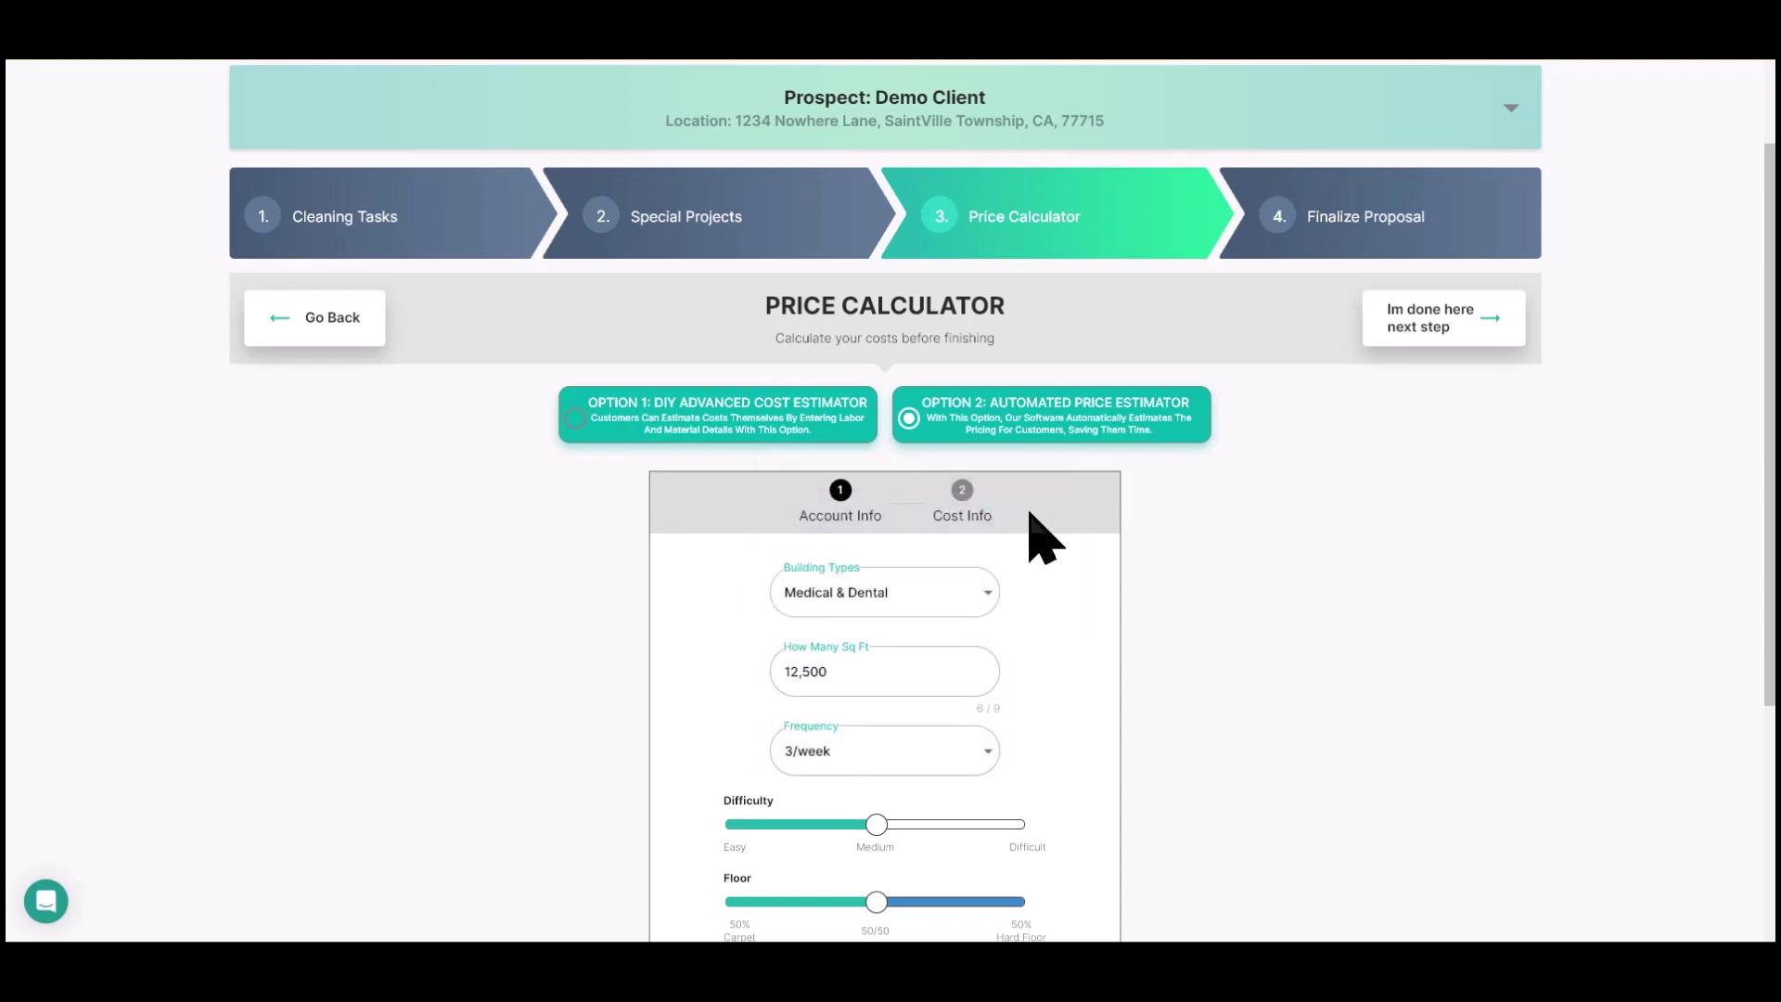
{"action": "left_click", "coordinate": [965, 505]}
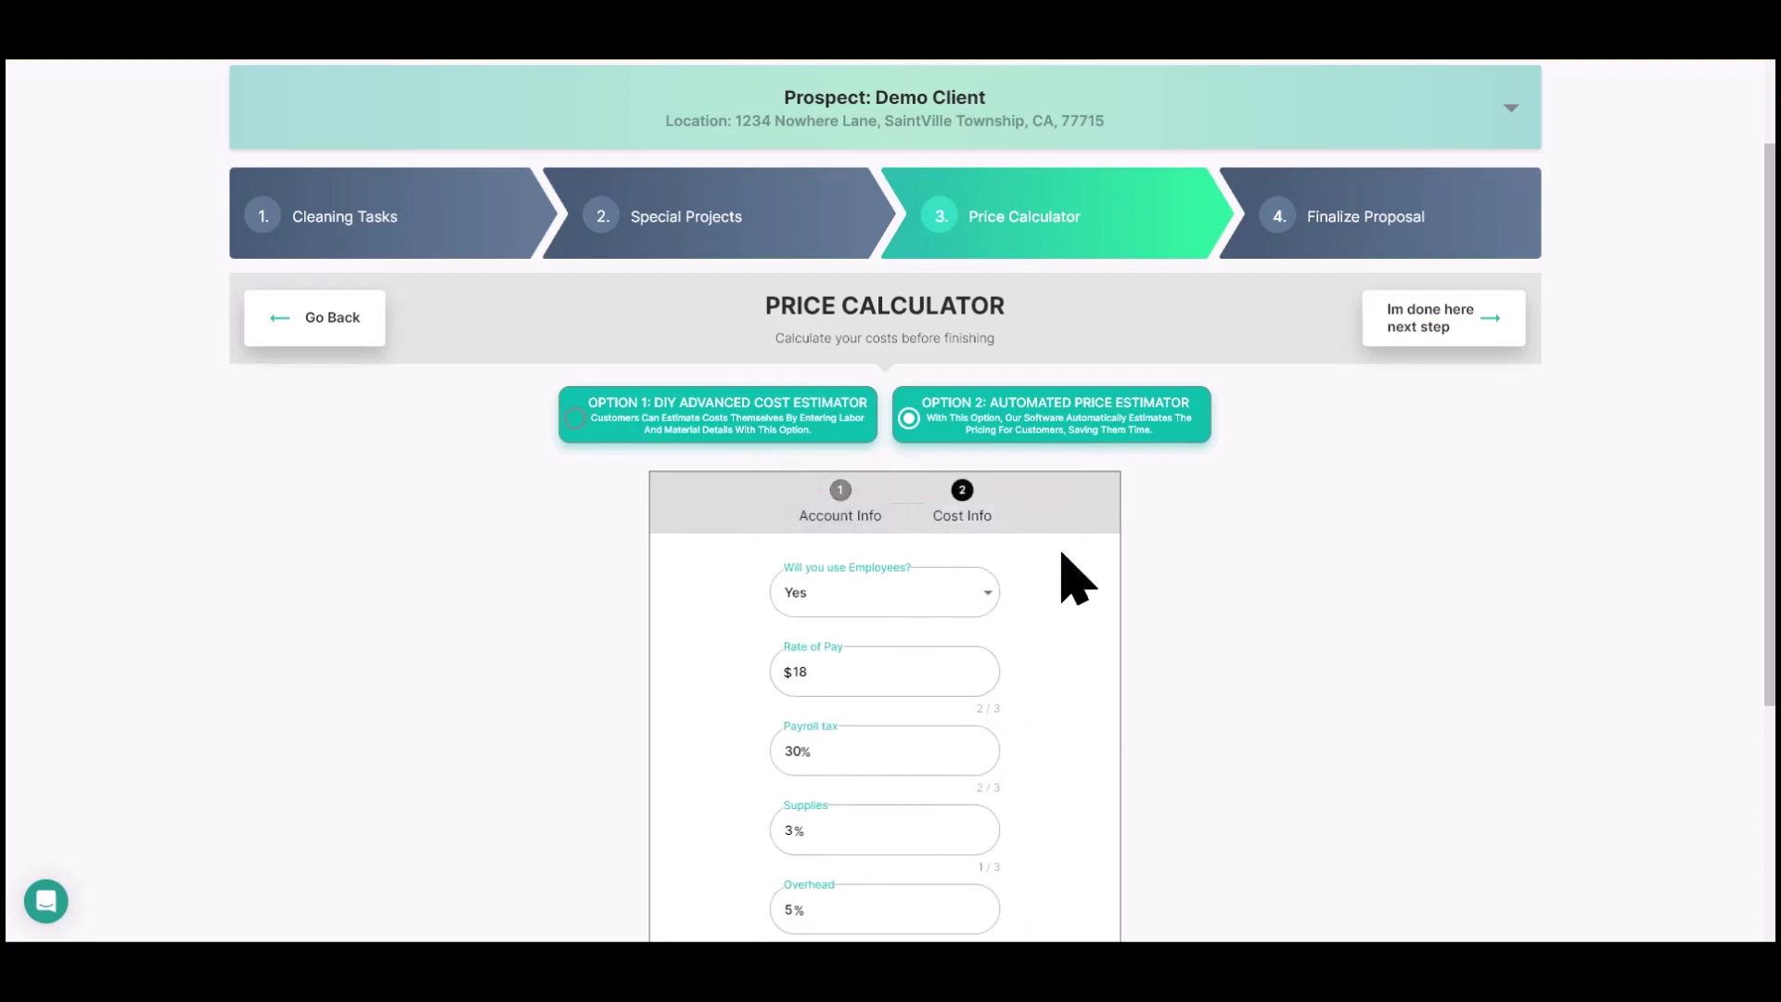
{"action": "scroll", "coordinate": [1064, 576], "scroll_direction": "down", "scroll_amount": 4}
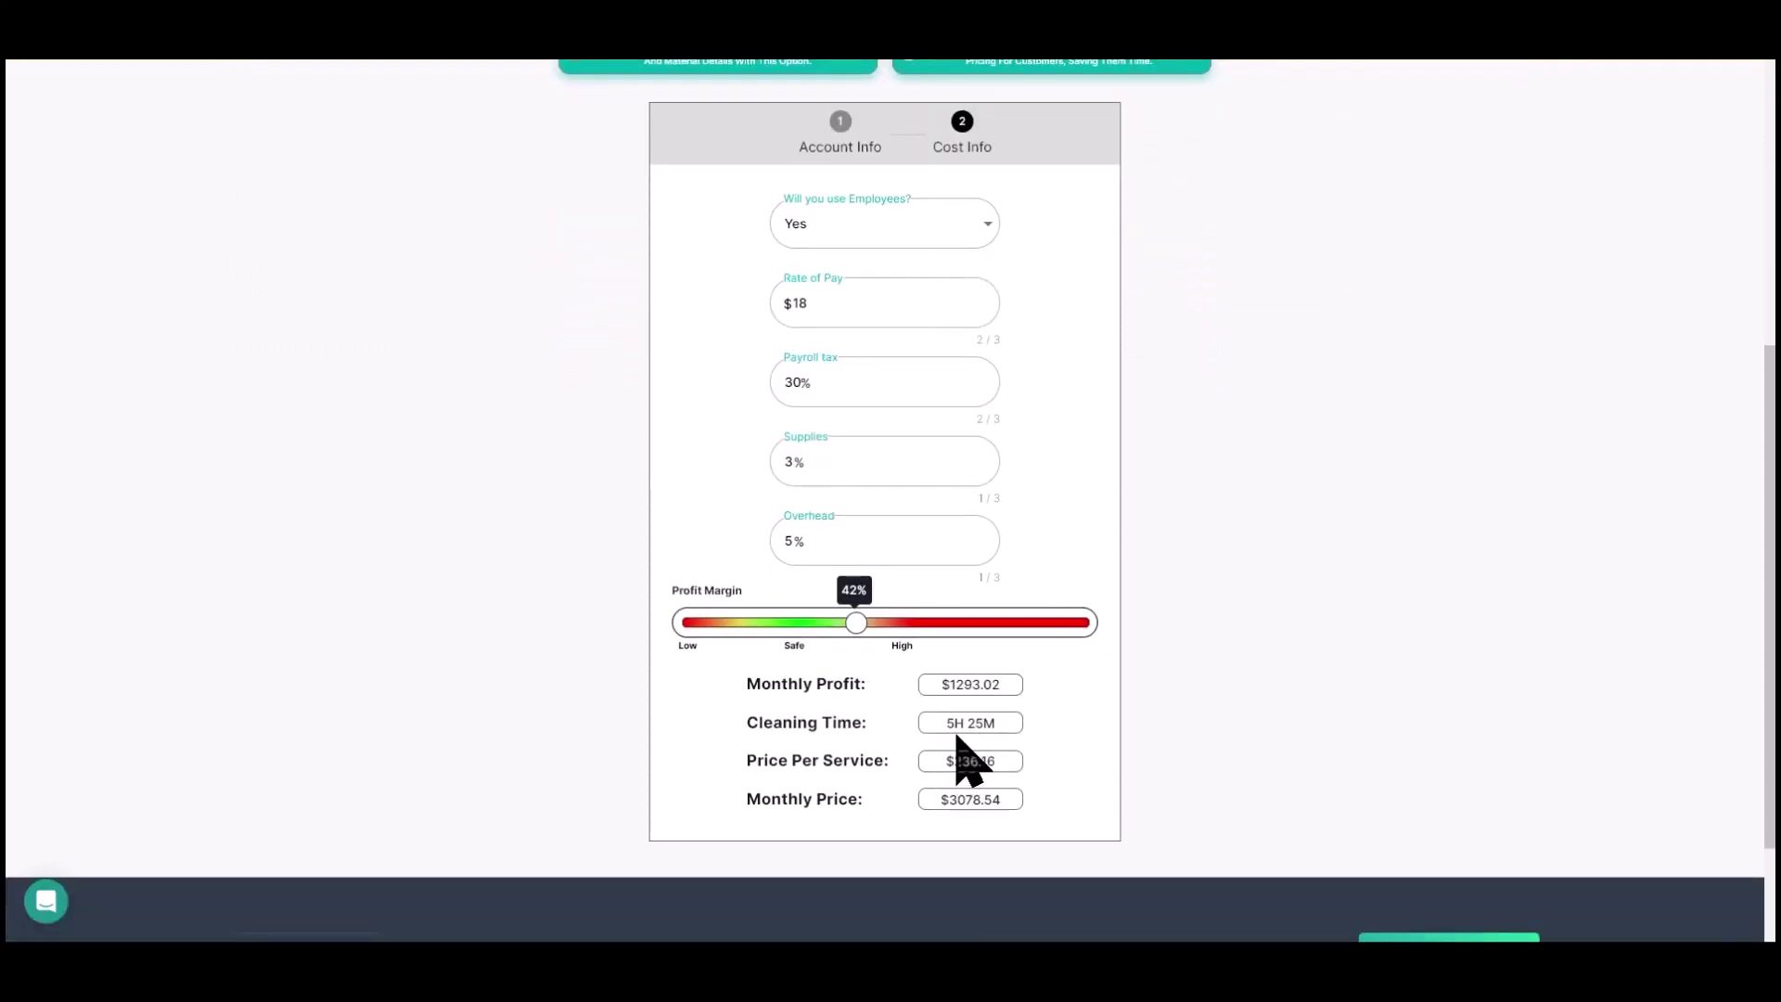
Set the building type back to Office Space and check the cost results for comparison.
{"action": "scroll", "coordinate": [906, 753], "scroll_direction": "up", "scroll_amount": 4}
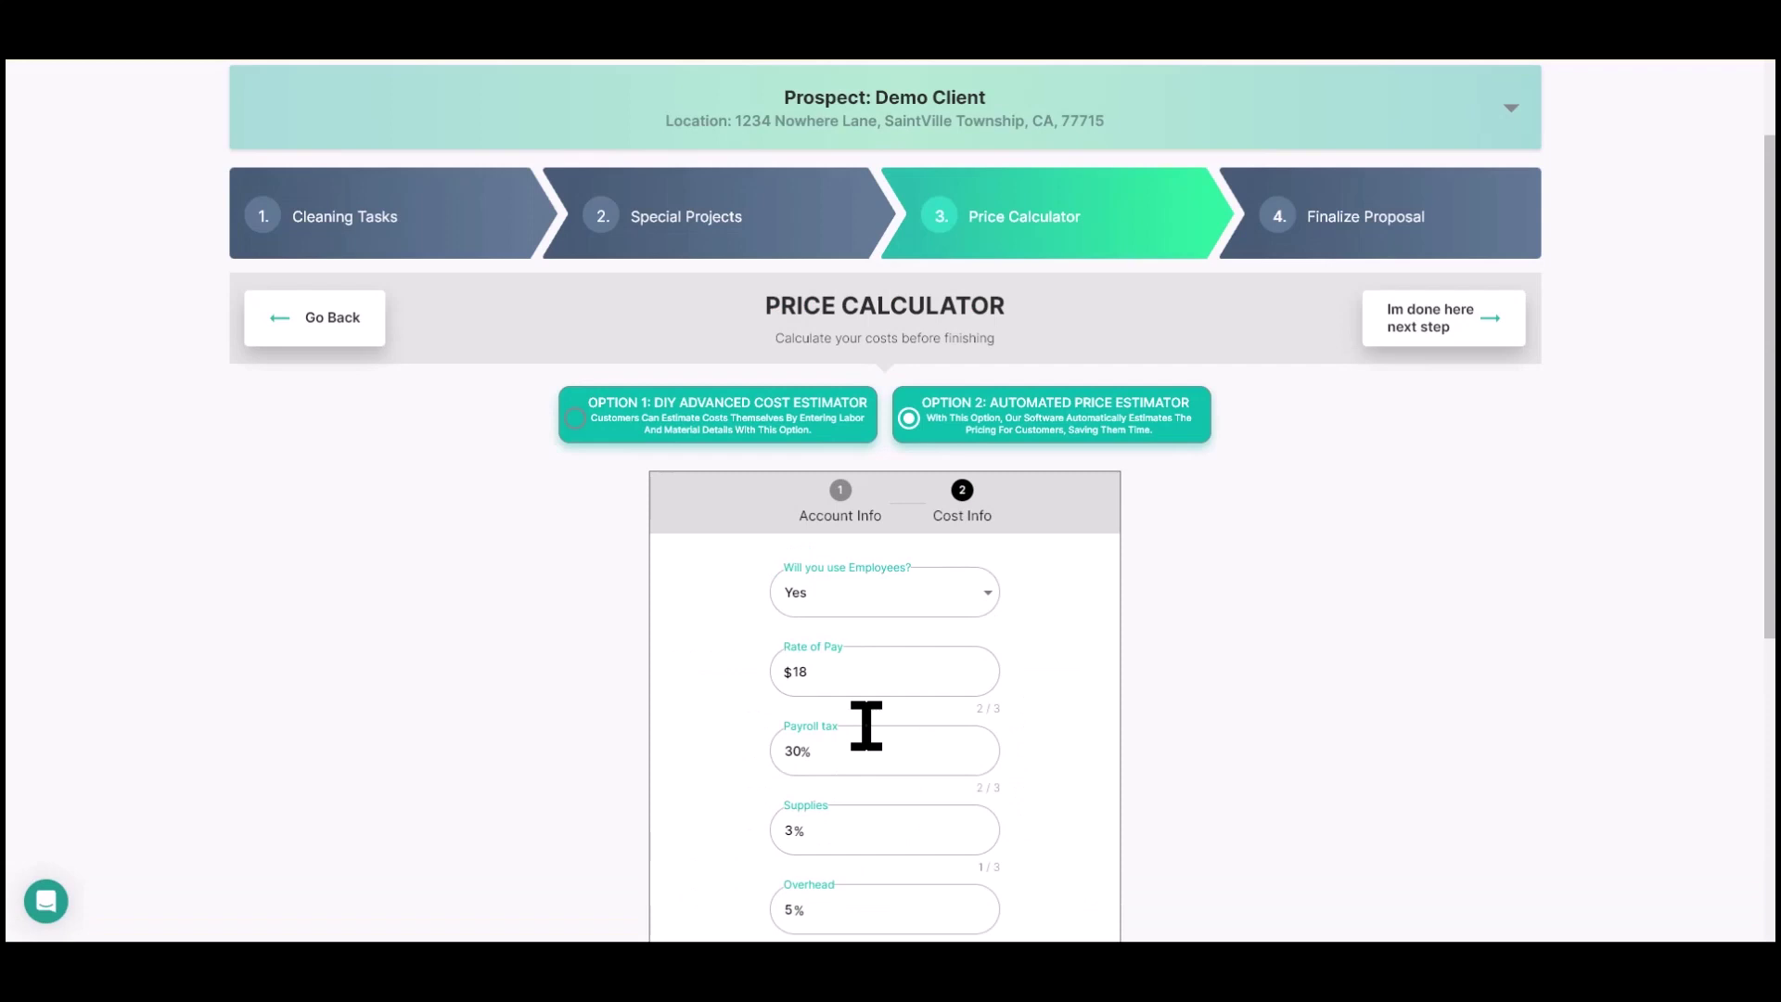
{"action": "left_click", "coordinate": [839, 491]}
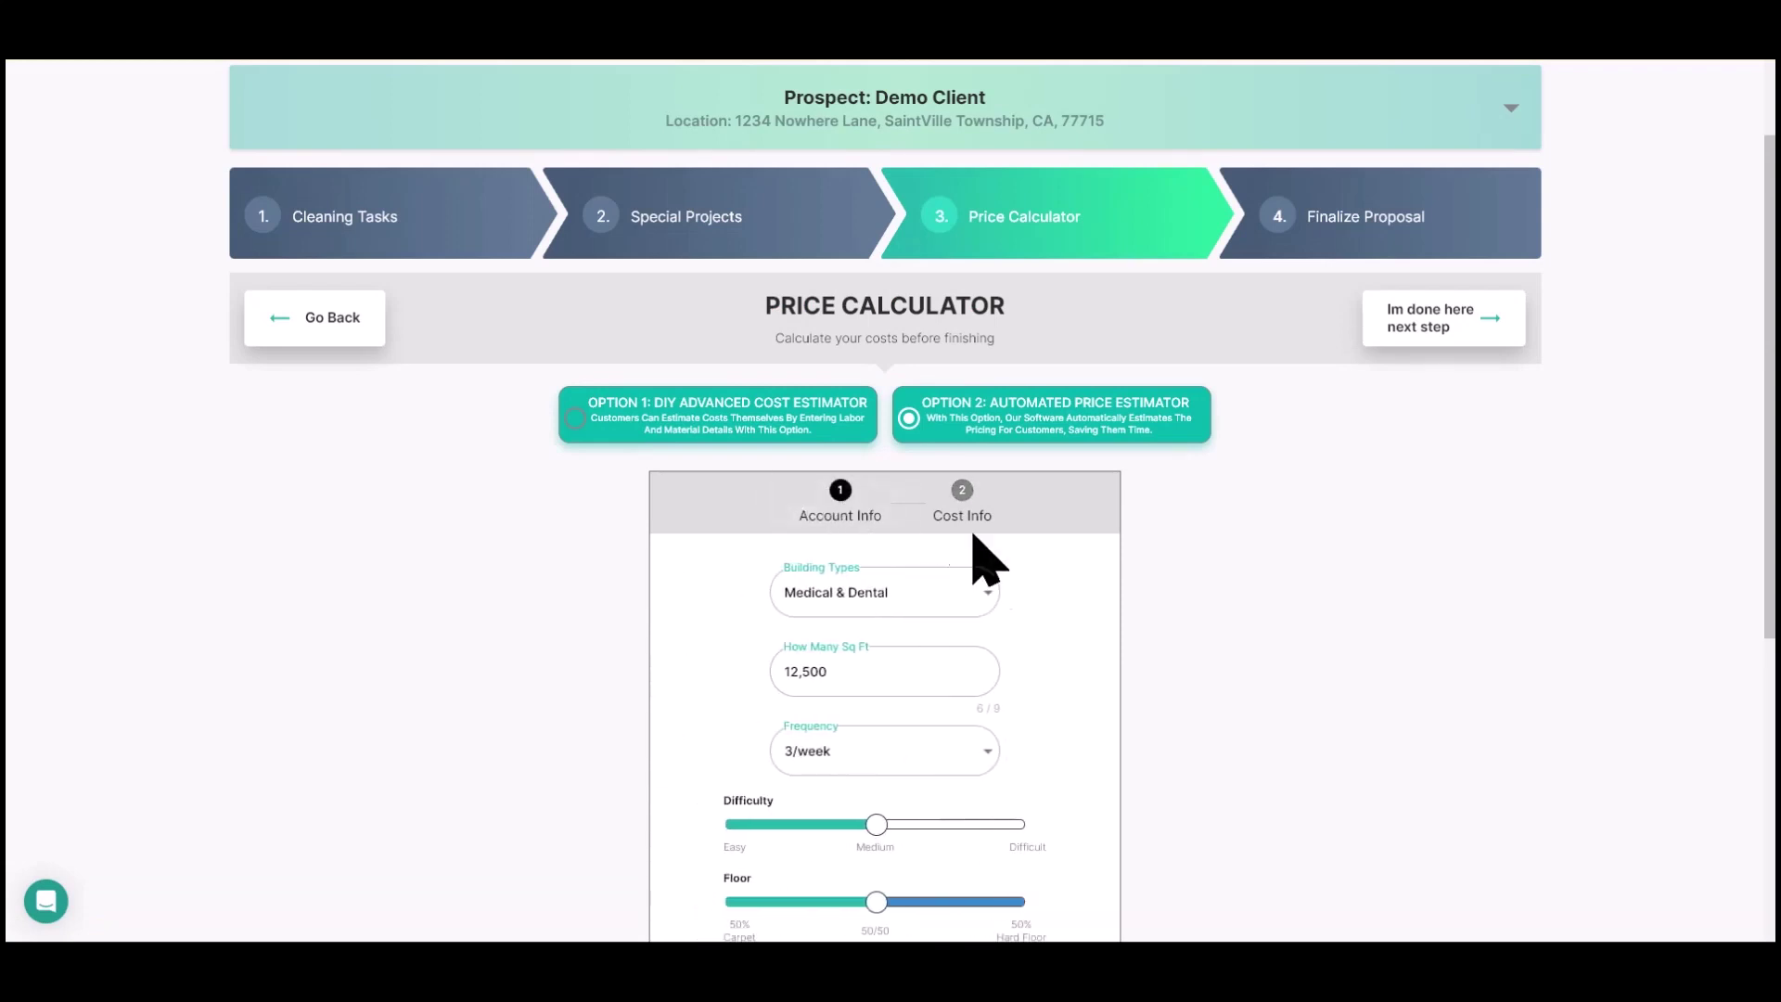
{"action": "left_click", "coordinate": [965, 604]}
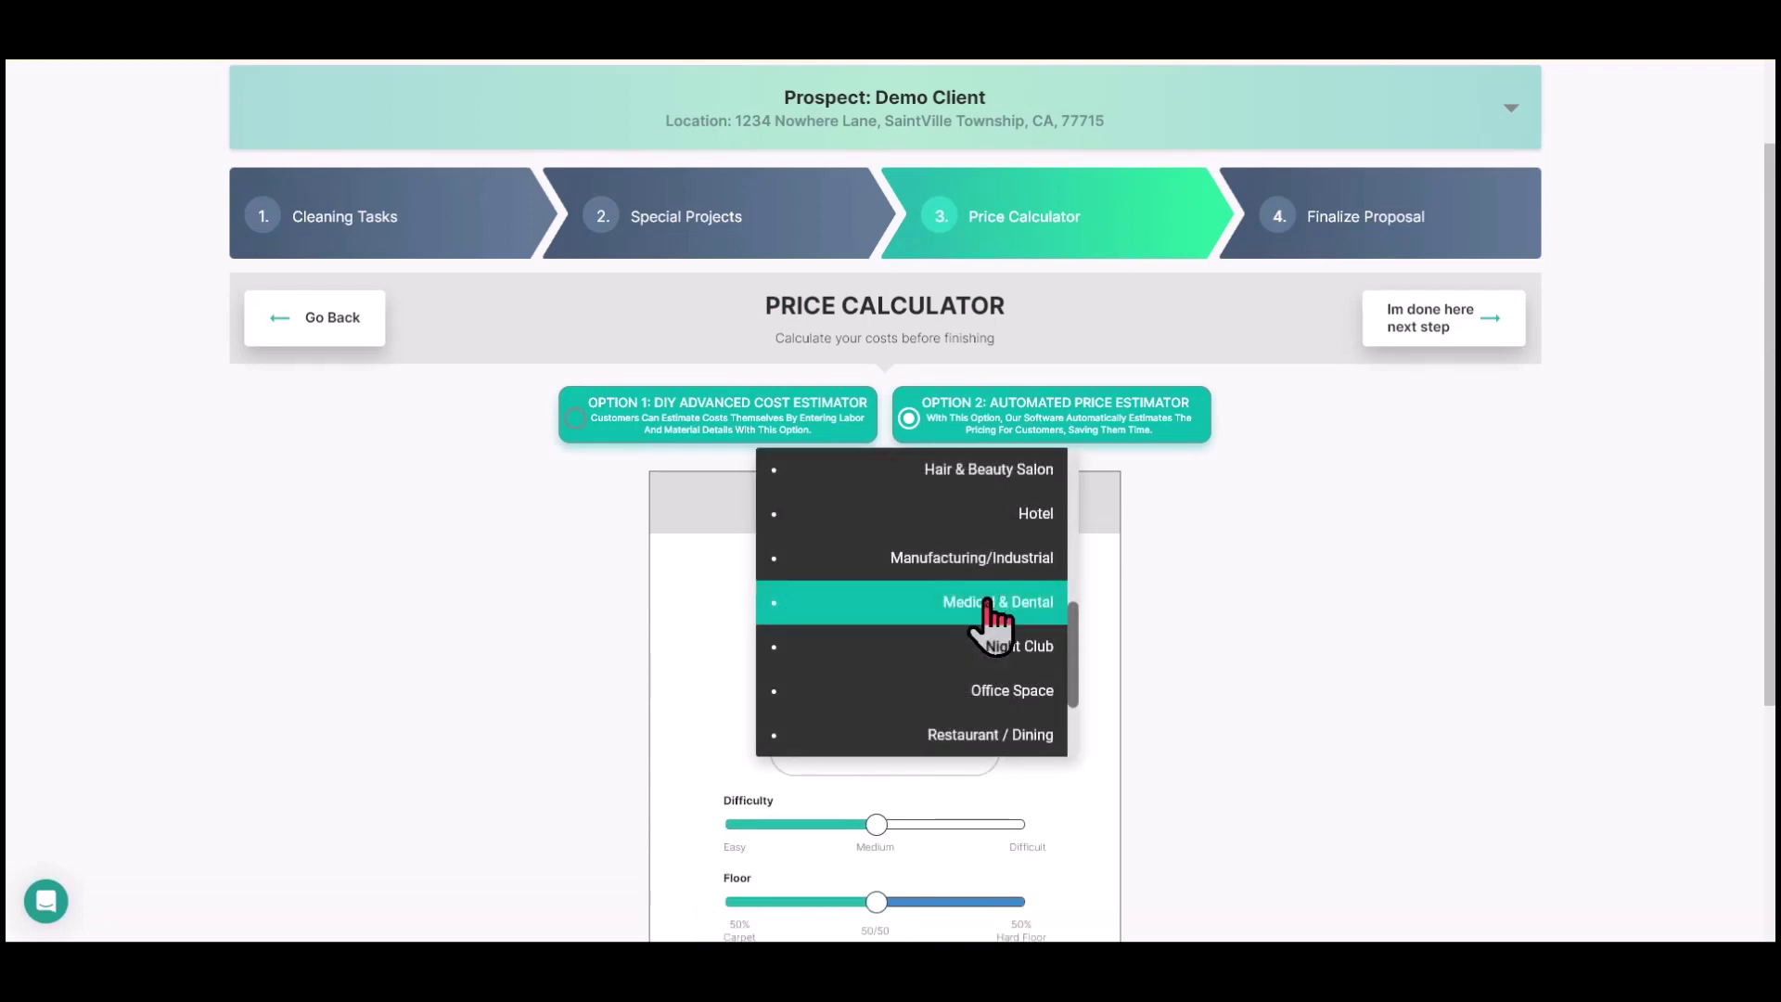
{"action": "left_click", "coordinate": [1007, 692]}
{"action": "left_click", "coordinate": [962, 490]}
{"action": "scroll", "coordinate": [985, 584], "scroll_direction": "down", "scroll_amount": 1}
{"action": "scroll", "coordinate": [985, 586], "scroll_direction": "down", "scroll_amount": 4}
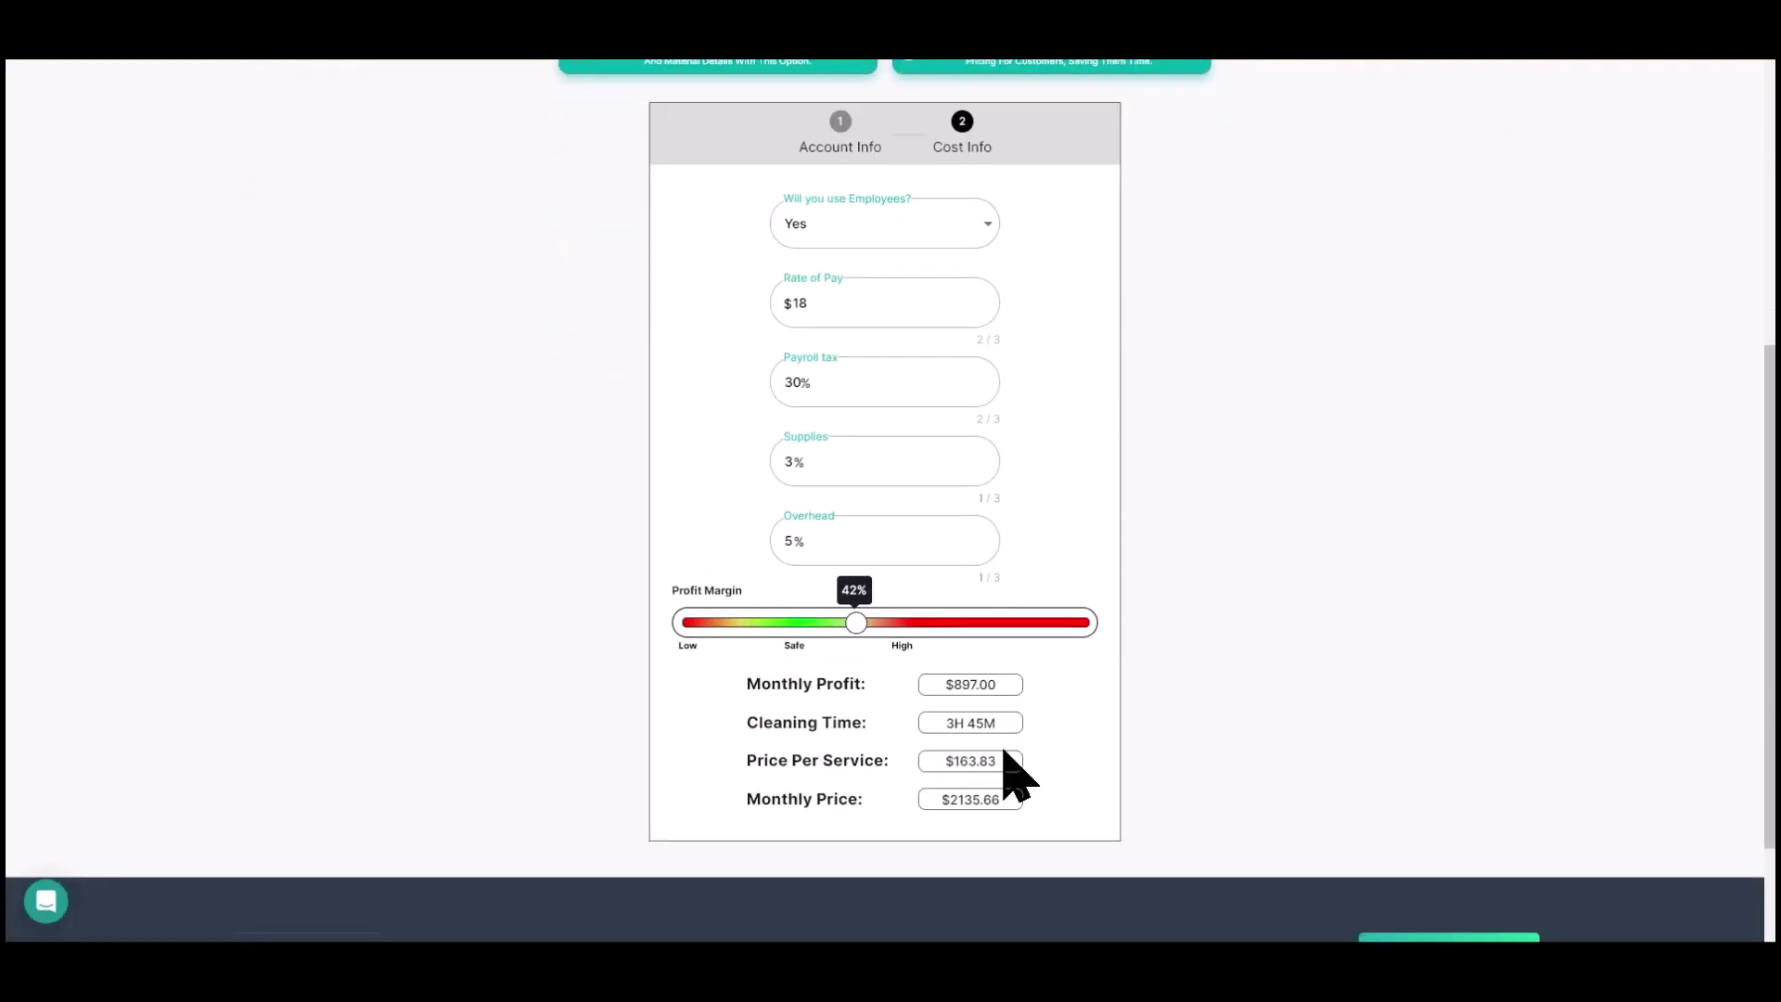
Choose Child Care as the building type and review its cleaning time and prices in the cost info.
{"action": "left_click", "coordinate": [863, 127]}
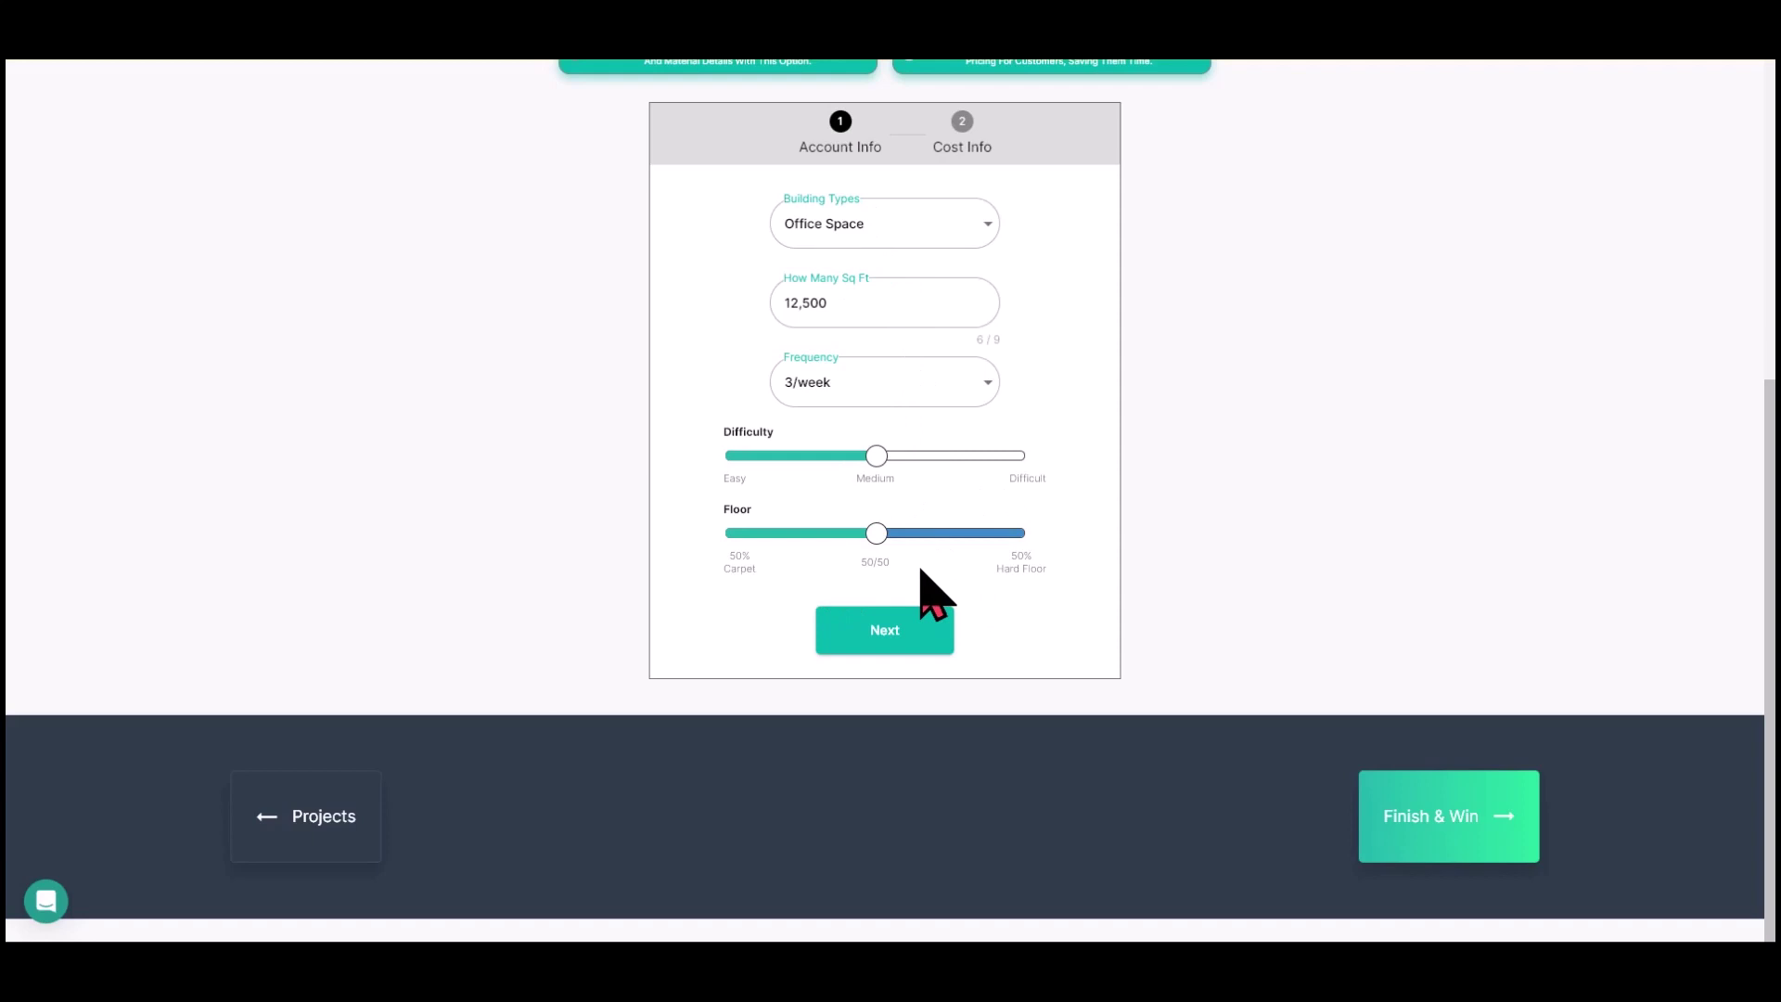
{"action": "scroll", "coordinate": [922, 558], "scroll_direction": "up", "scroll_amount": 2}
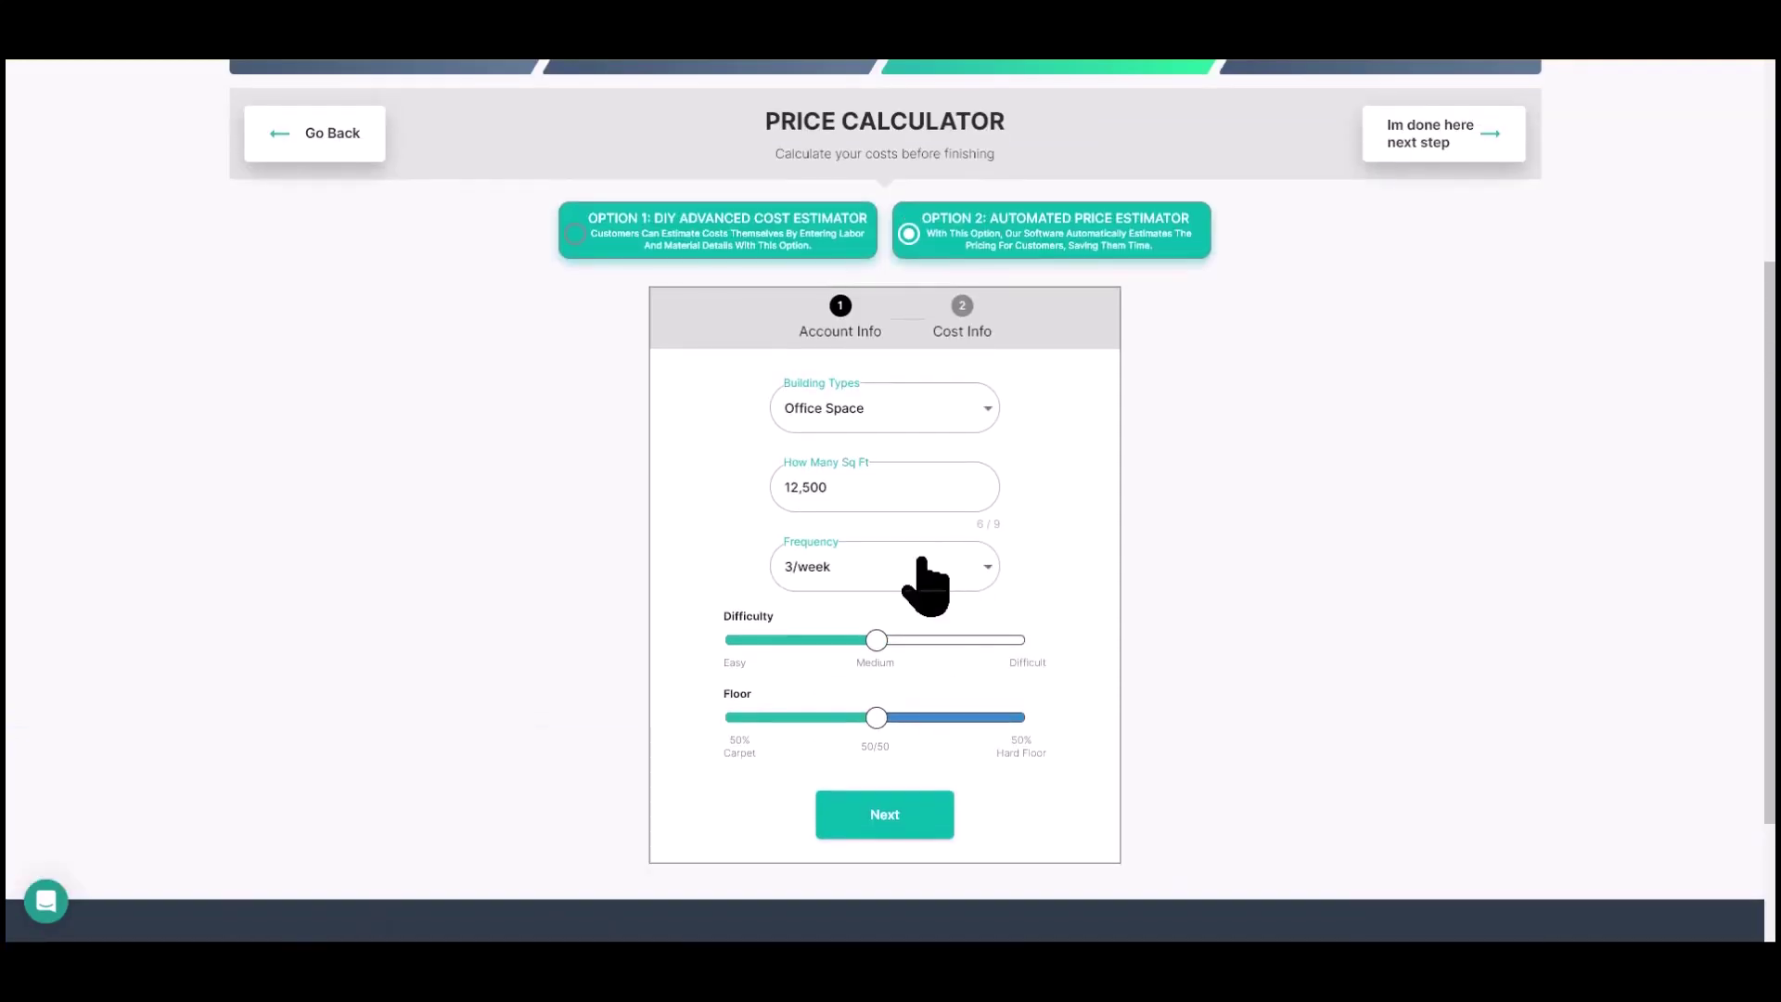
{"action": "left_click", "coordinate": [955, 410]}
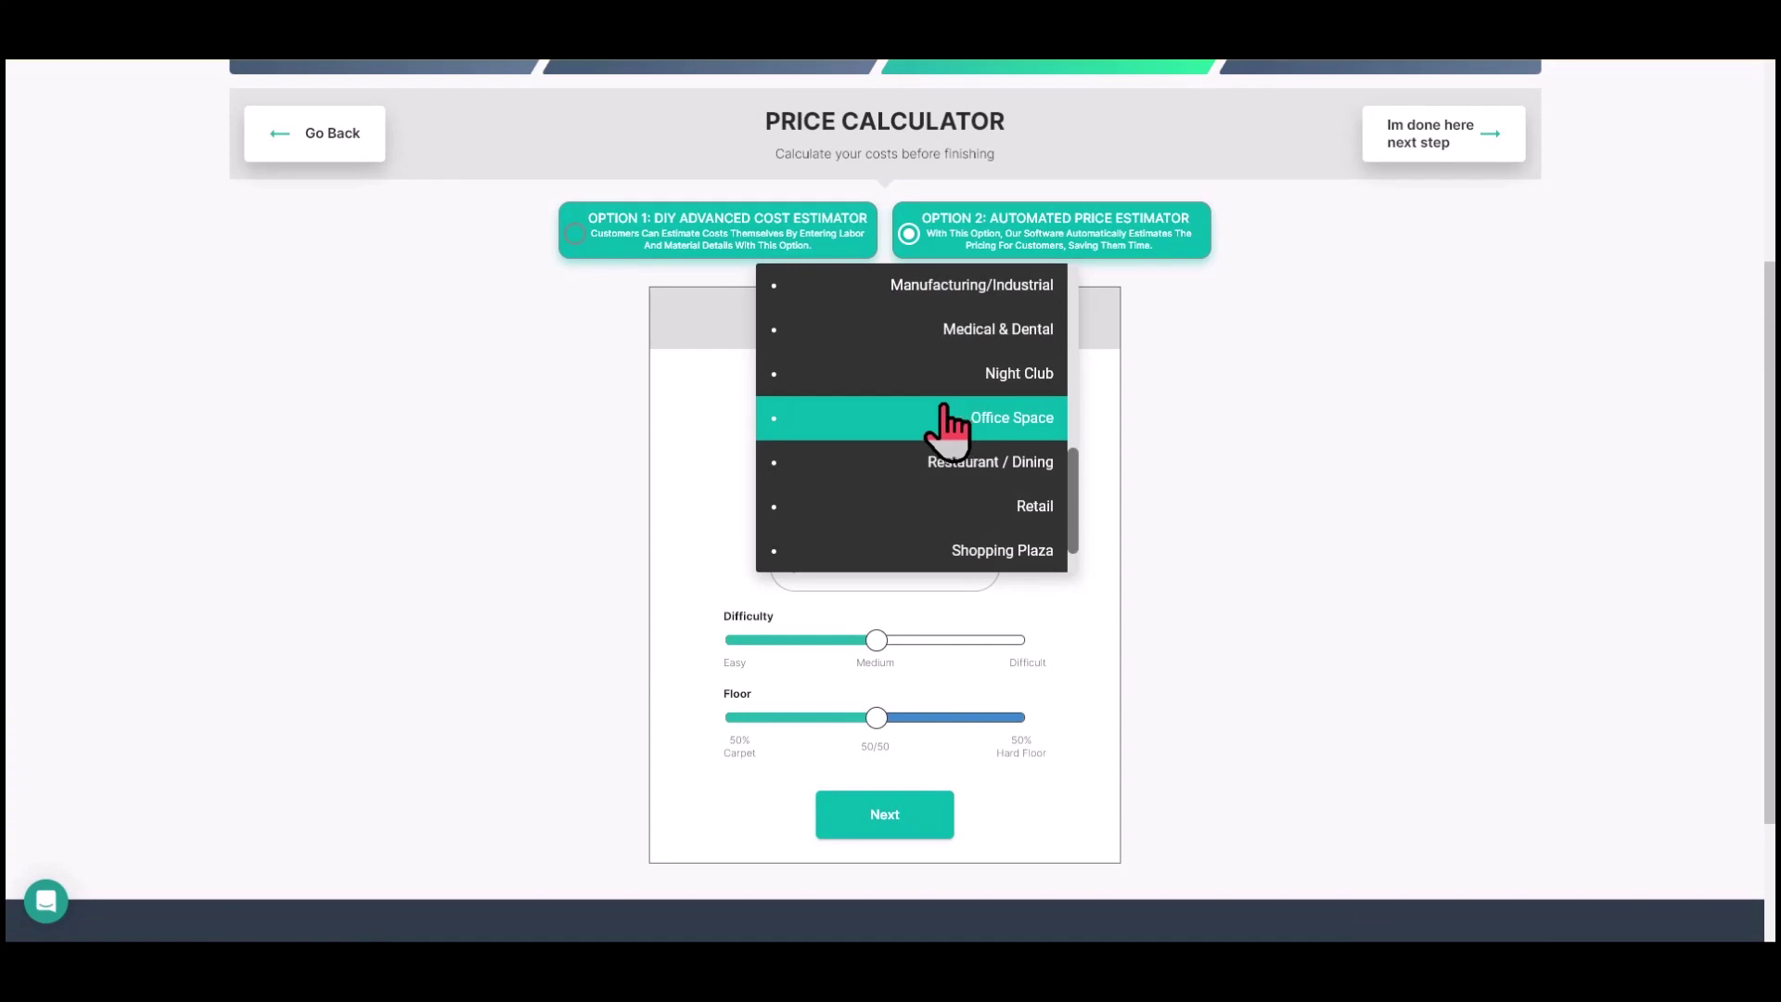
{"action": "scroll", "coordinate": [928, 422], "scroll_direction": "up", "scroll_amount": 3}
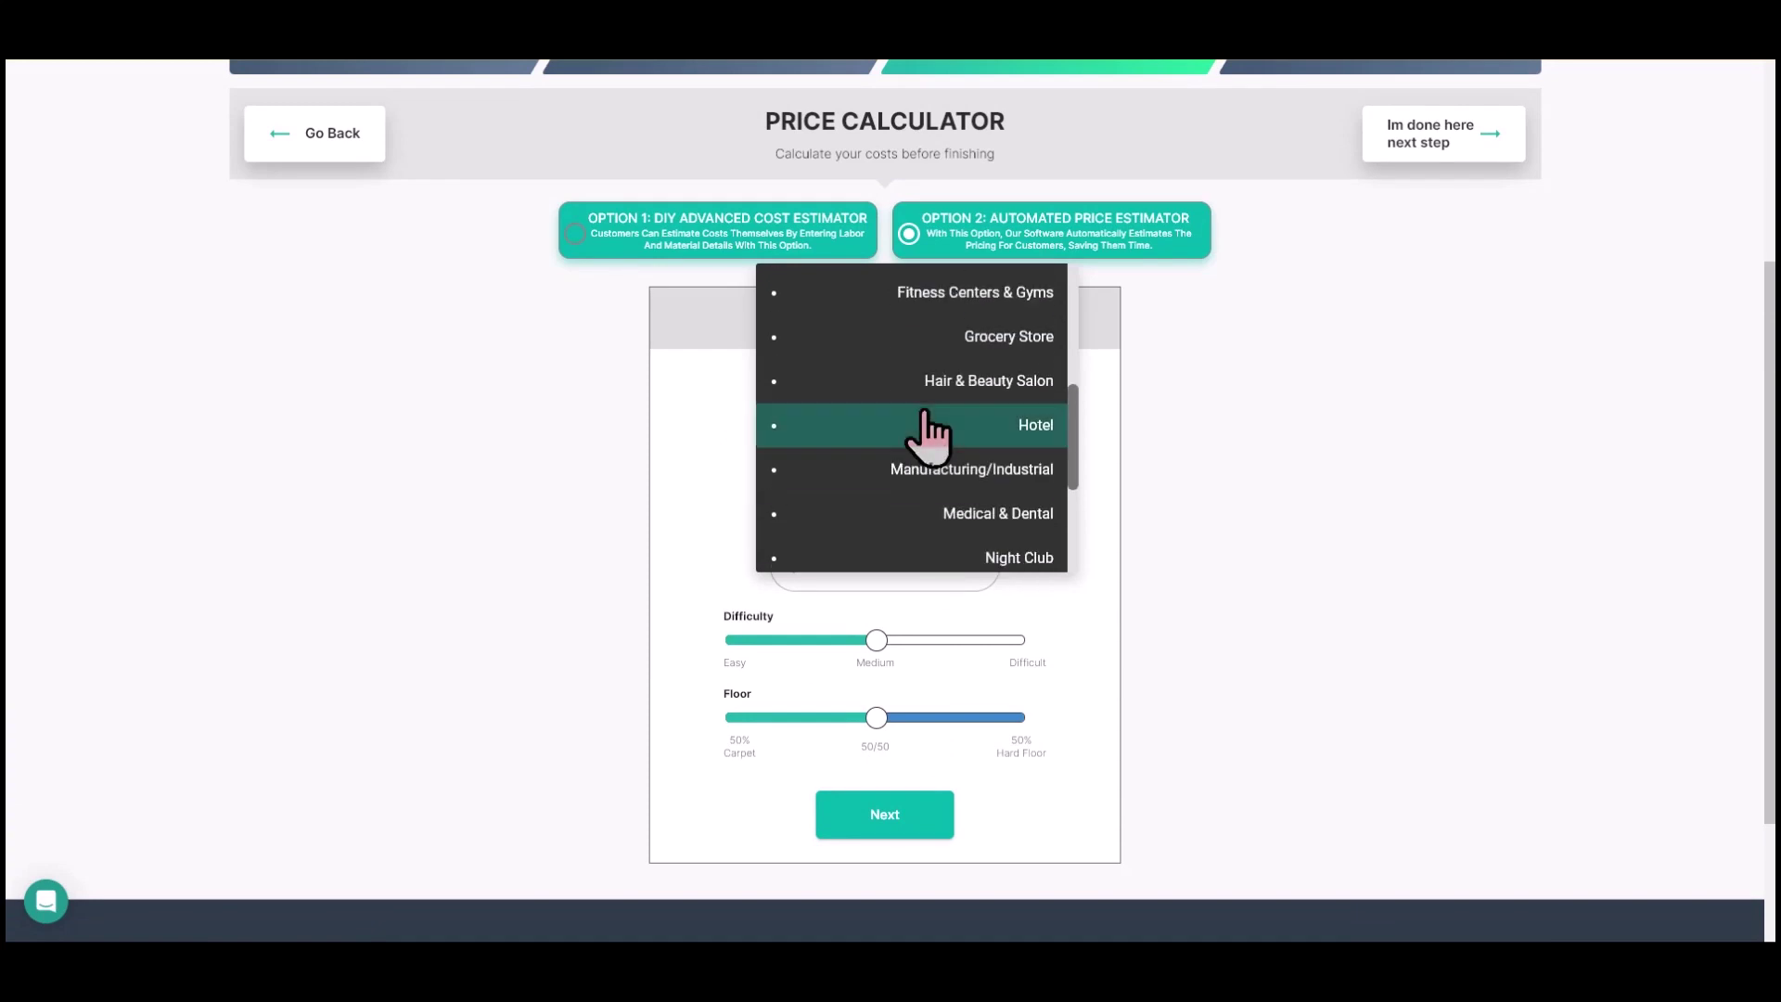
{"action": "scroll", "coordinate": [1029, 408], "scroll_direction": "up", "scroll_amount": 3}
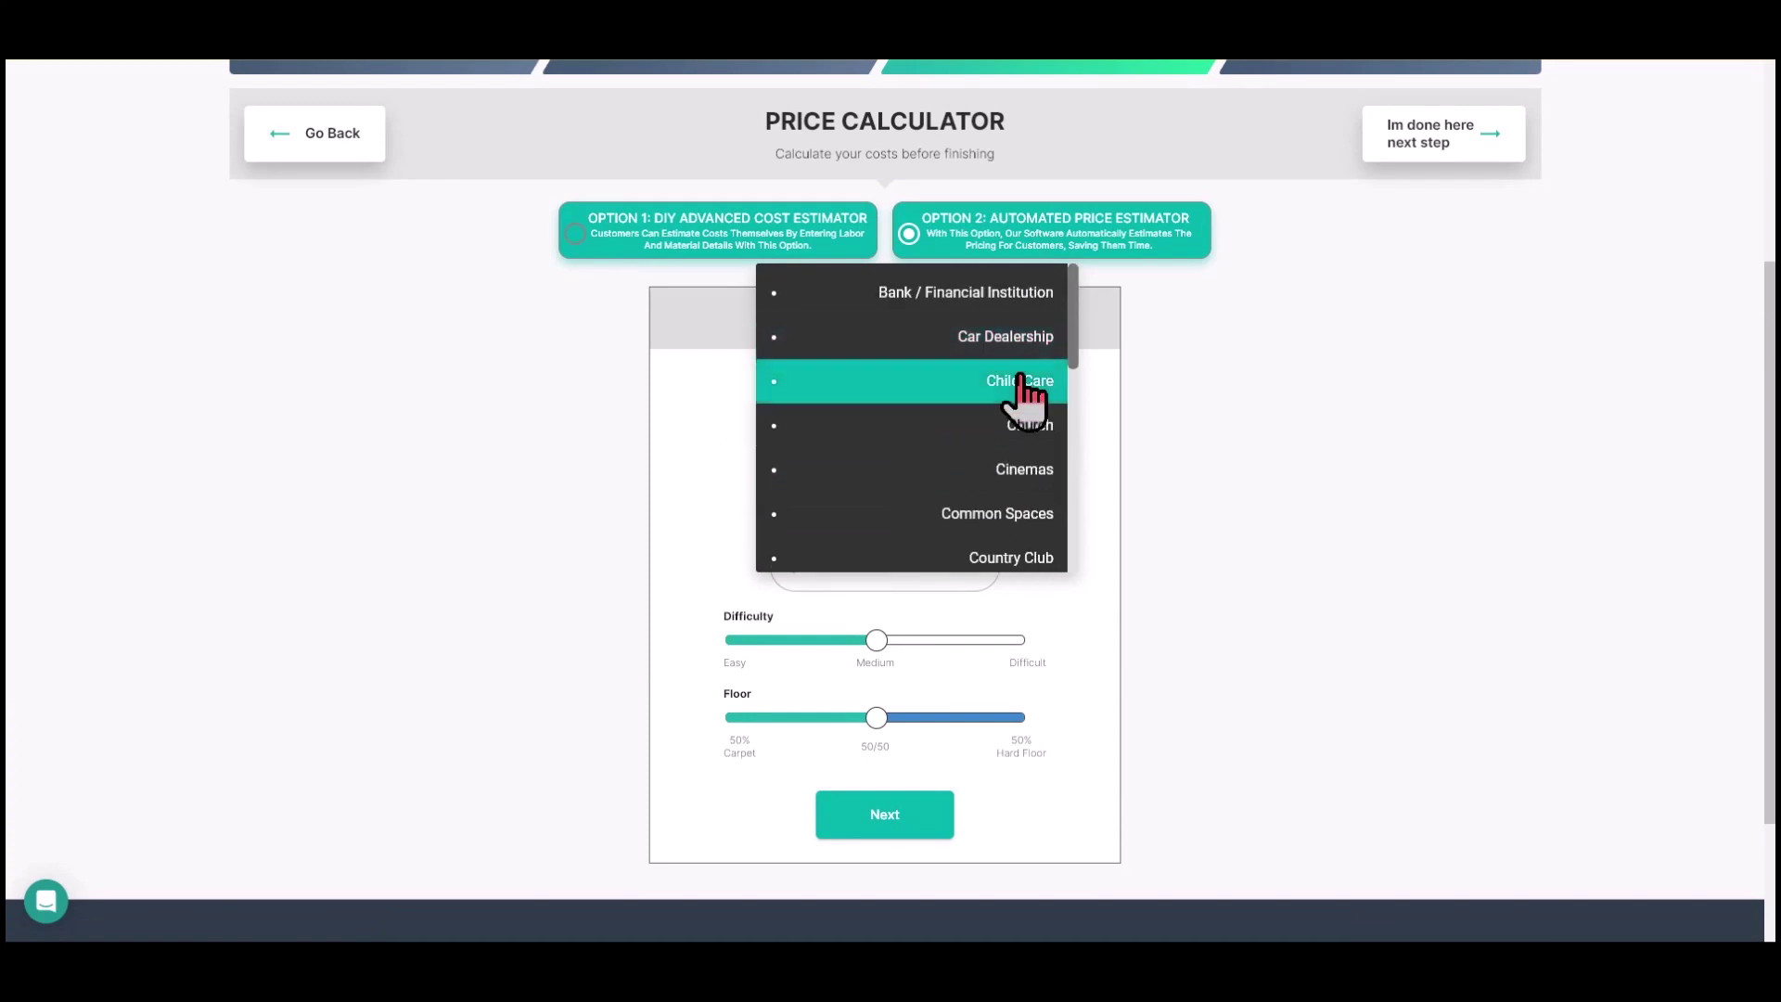
{"action": "left_click", "coordinate": [1024, 382]}
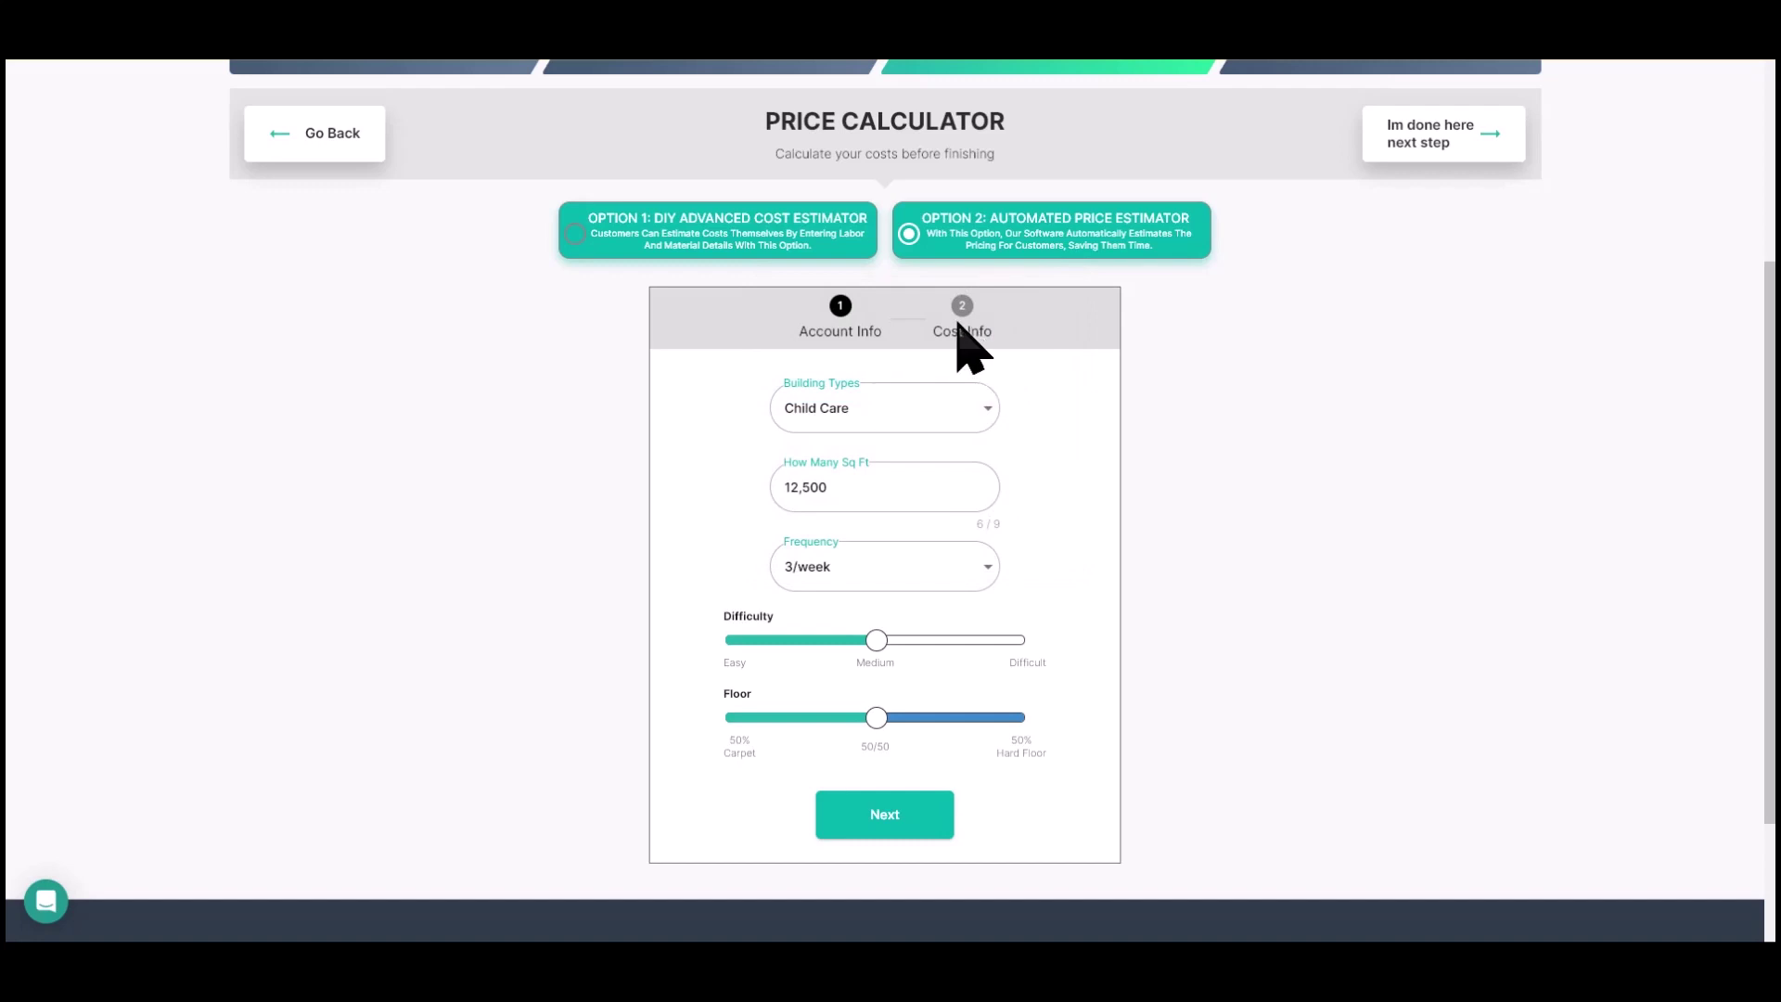
{"action": "left_click", "coordinate": [959, 325]}
{"action": "scroll", "coordinate": [997, 473], "scroll_direction": "down", "scroll_amount": 2}
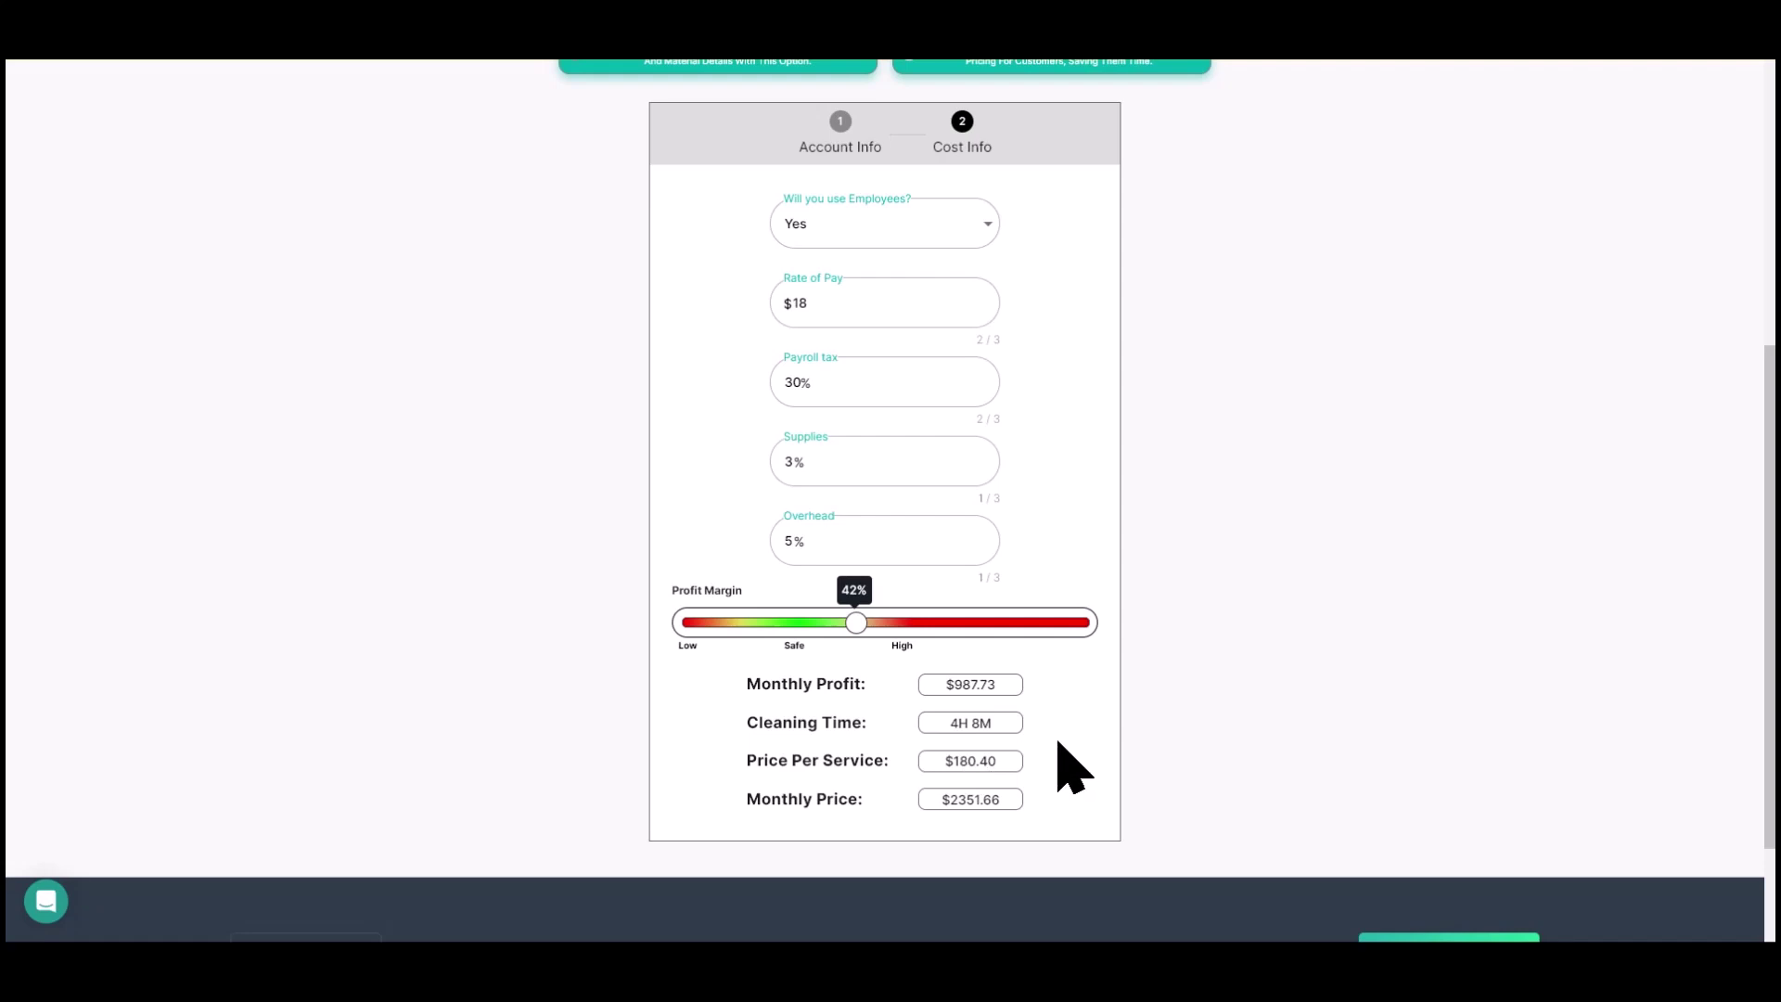
Recheck the building type choices with Child Care kept, and review its cost results again.
{"action": "scroll", "coordinate": [1074, 768], "scroll_direction": "up", "scroll_amount": 2}
{"action": "left_click", "coordinate": [840, 320]}
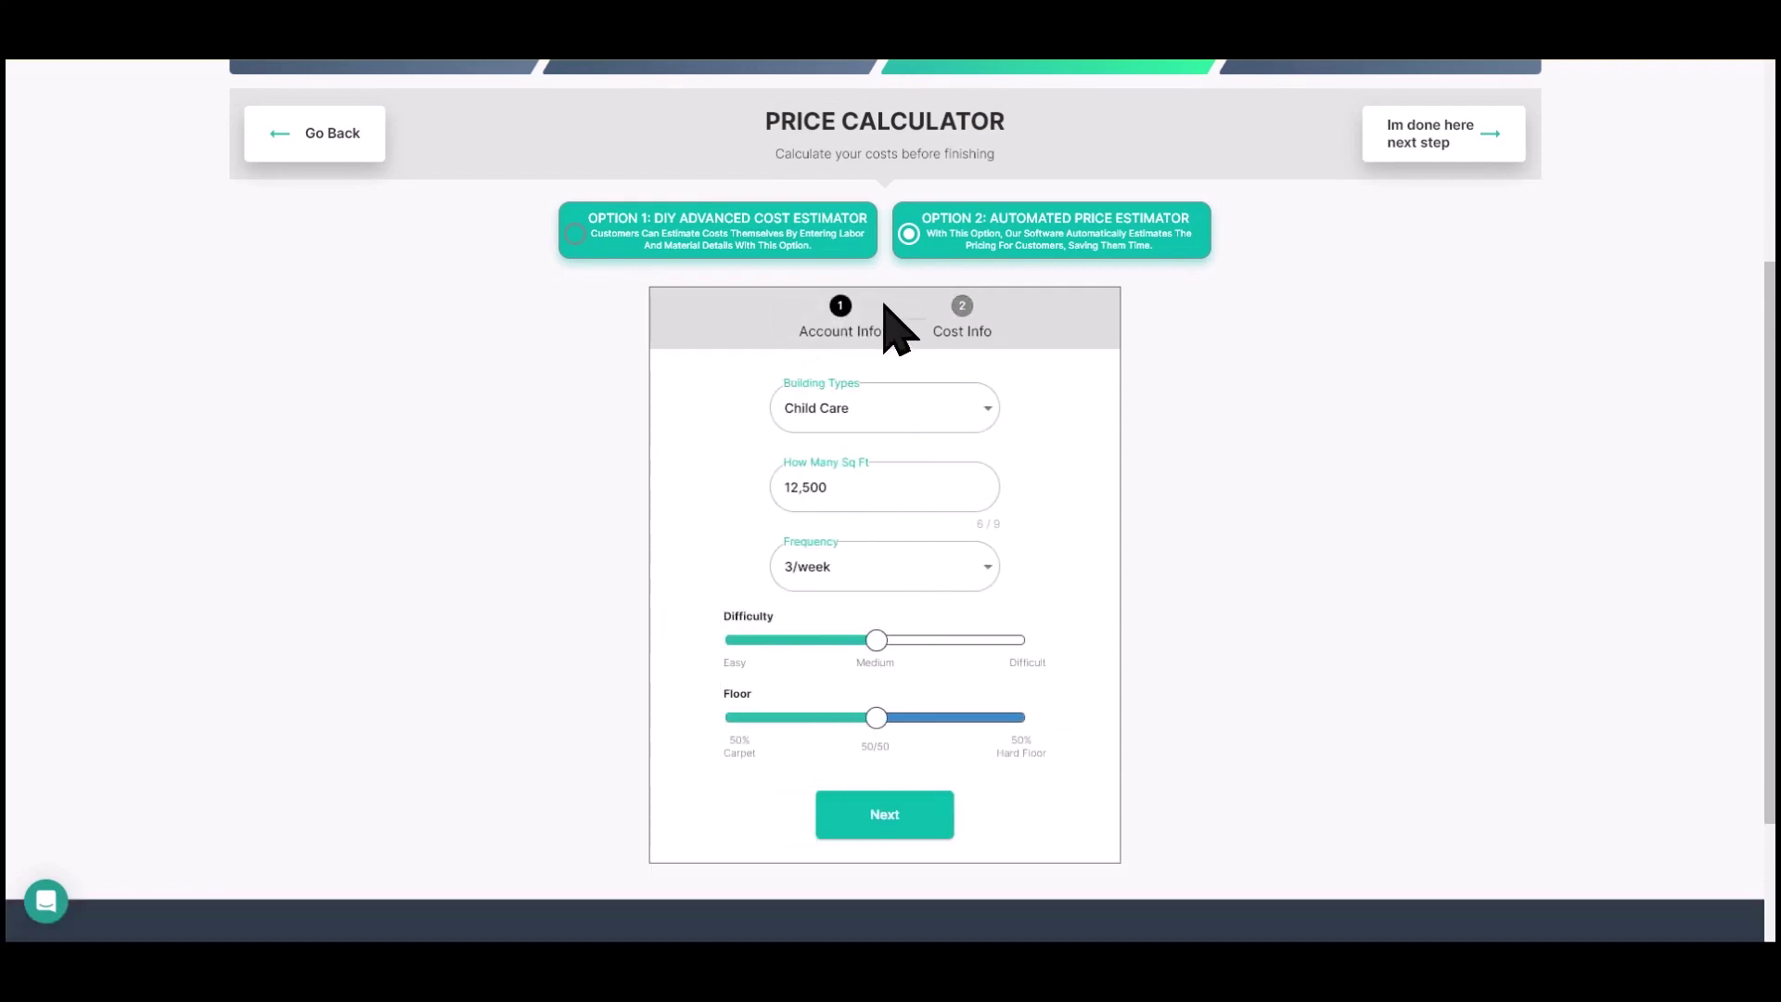
{"action": "left_click", "coordinate": [942, 410]}
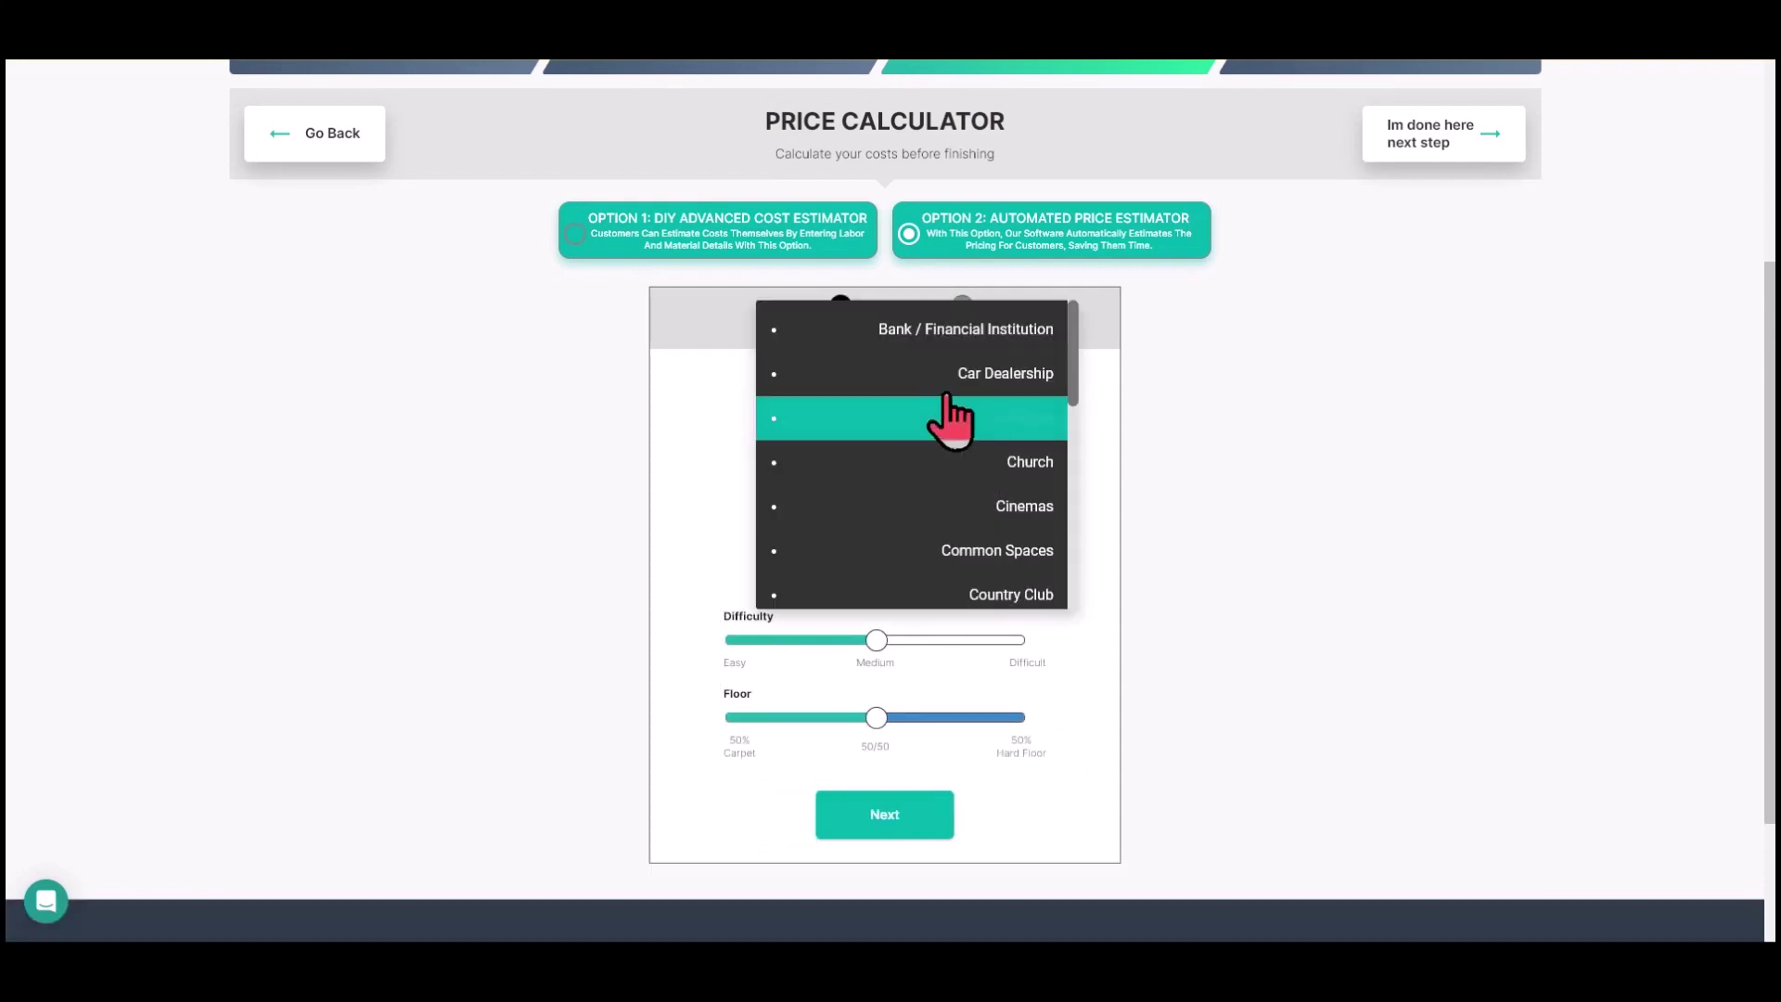
{"action": "left_click", "coordinate": [1026, 346]}
{"action": "left_click", "coordinate": [965, 318]}
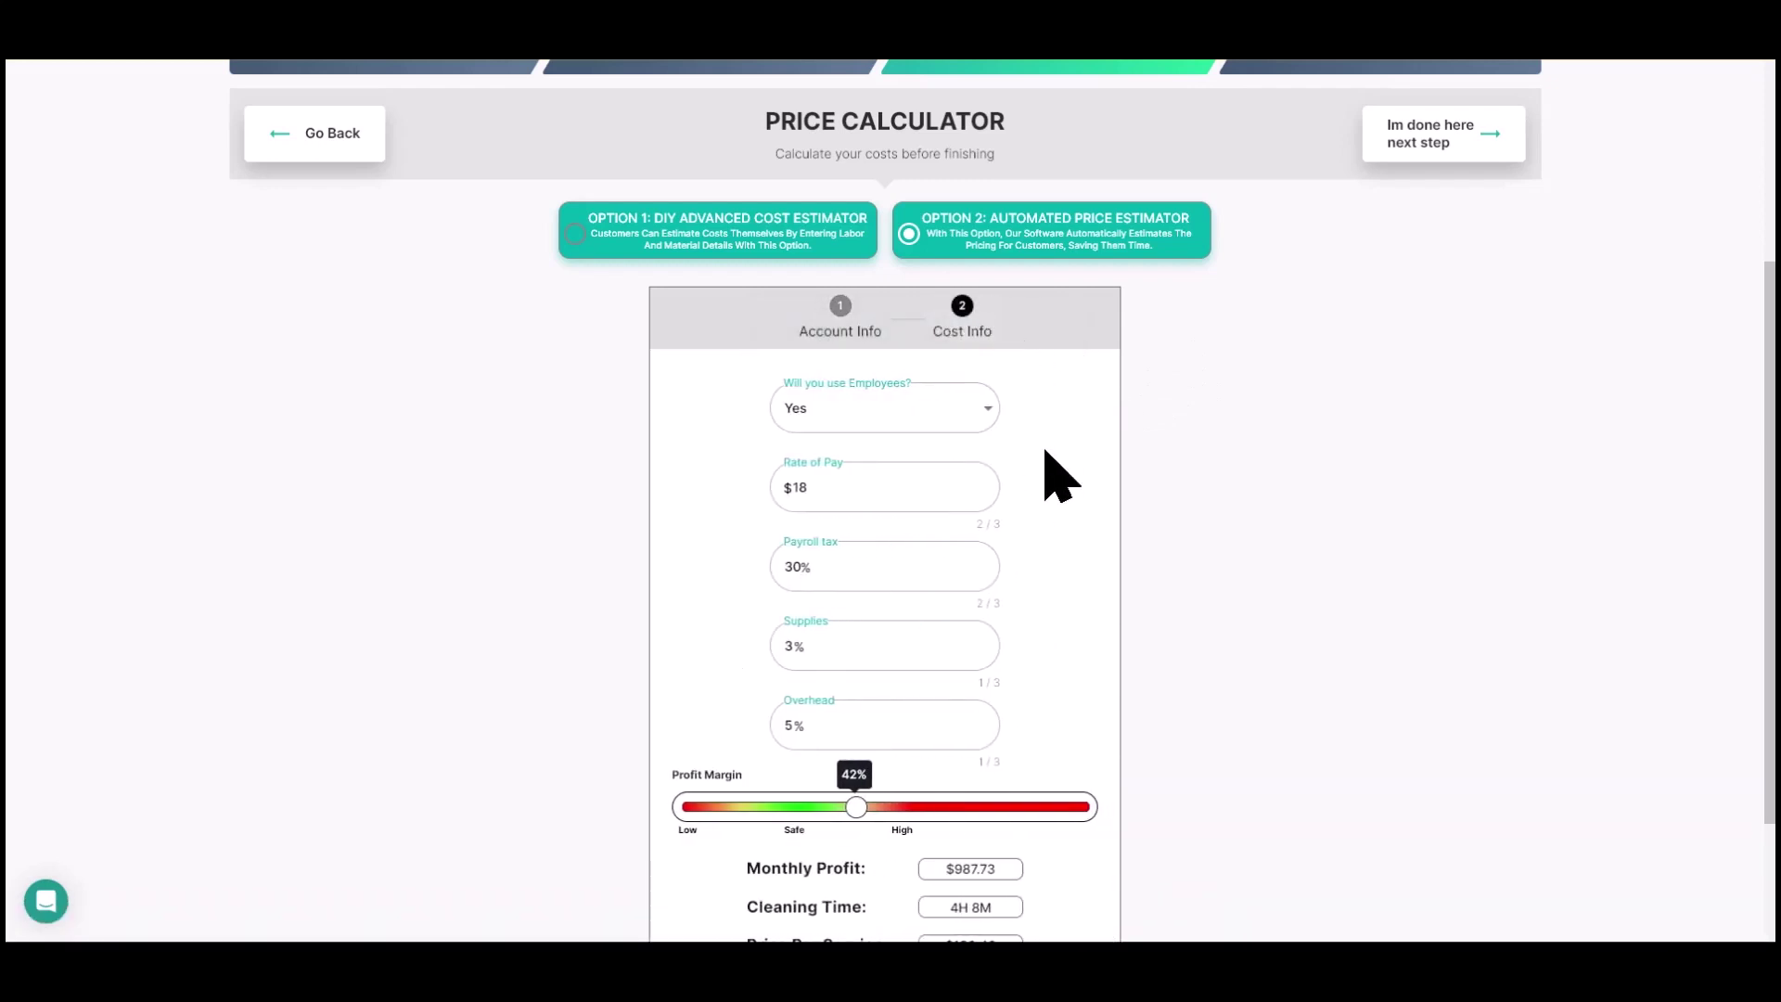
{"action": "scroll", "coordinate": [1055, 452], "scroll_direction": "down", "scroll_amount": 2}
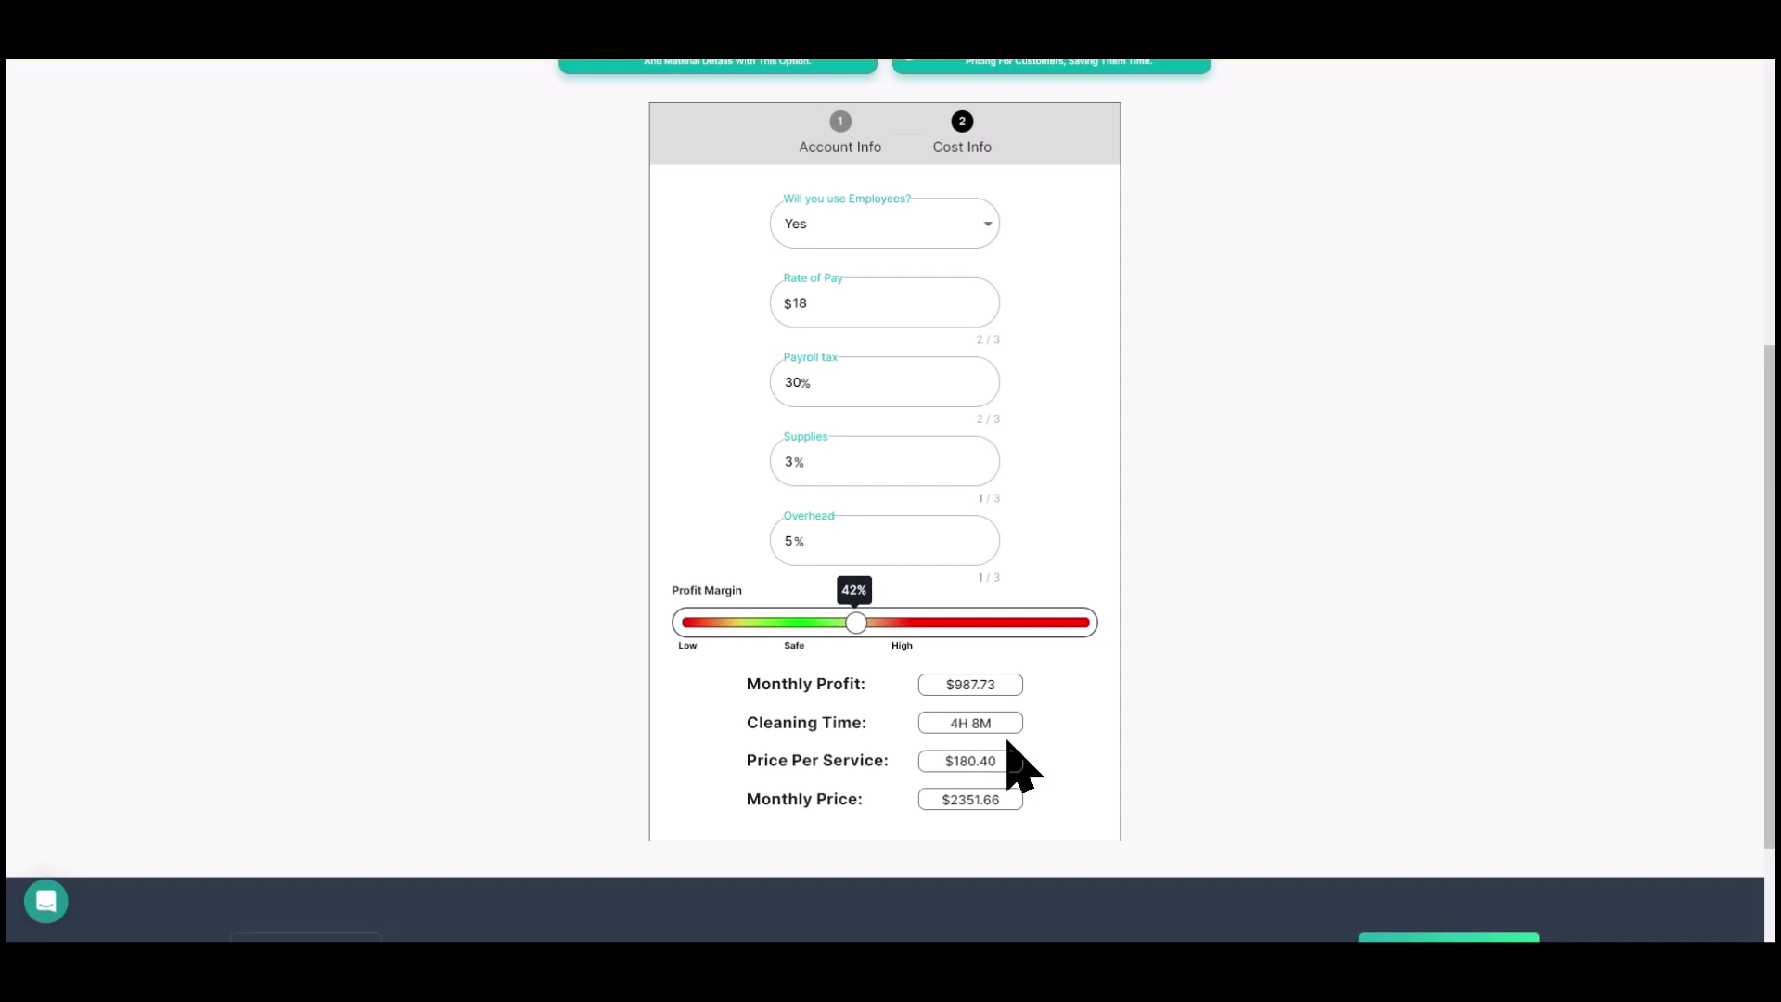
Change the building type to Restaurant / Dining, recalculate the costs, and highlight the cleaning time in the results.
{"action": "scroll", "coordinate": [839, 536], "scroll_direction": "up", "scroll_amount": 4}
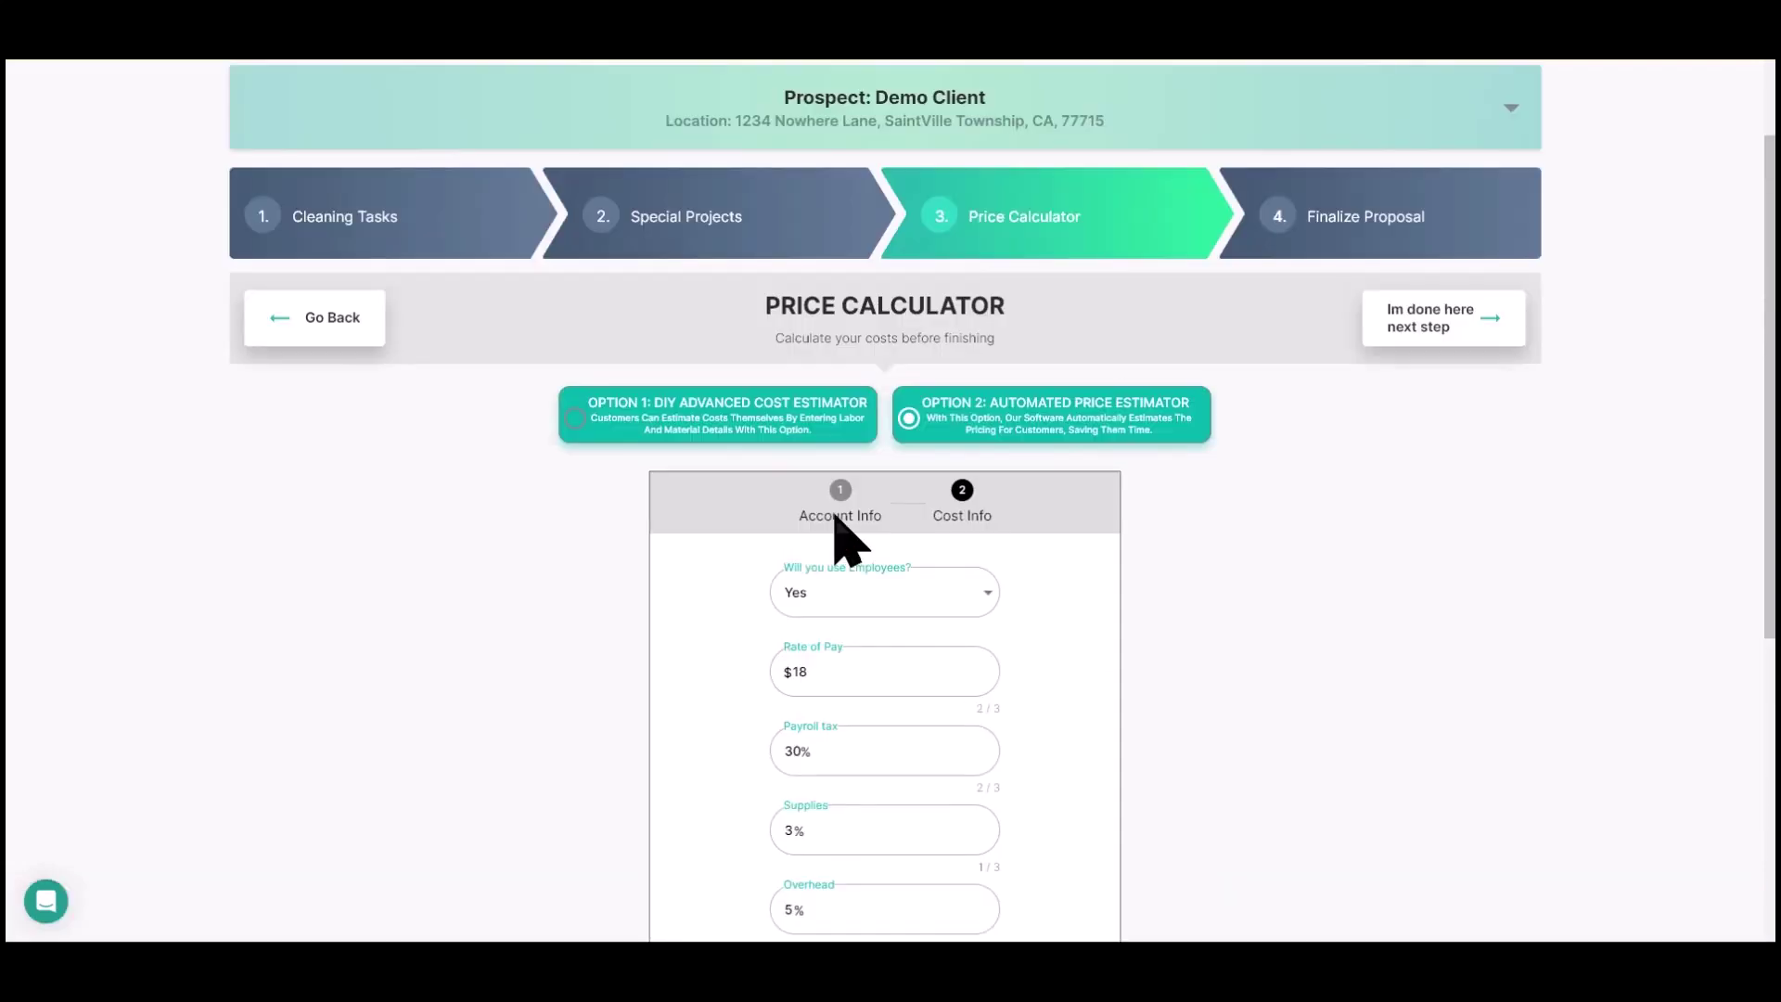
{"action": "left_click", "coordinate": [844, 504]}
{"action": "left_click", "coordinate": [930, 612]}
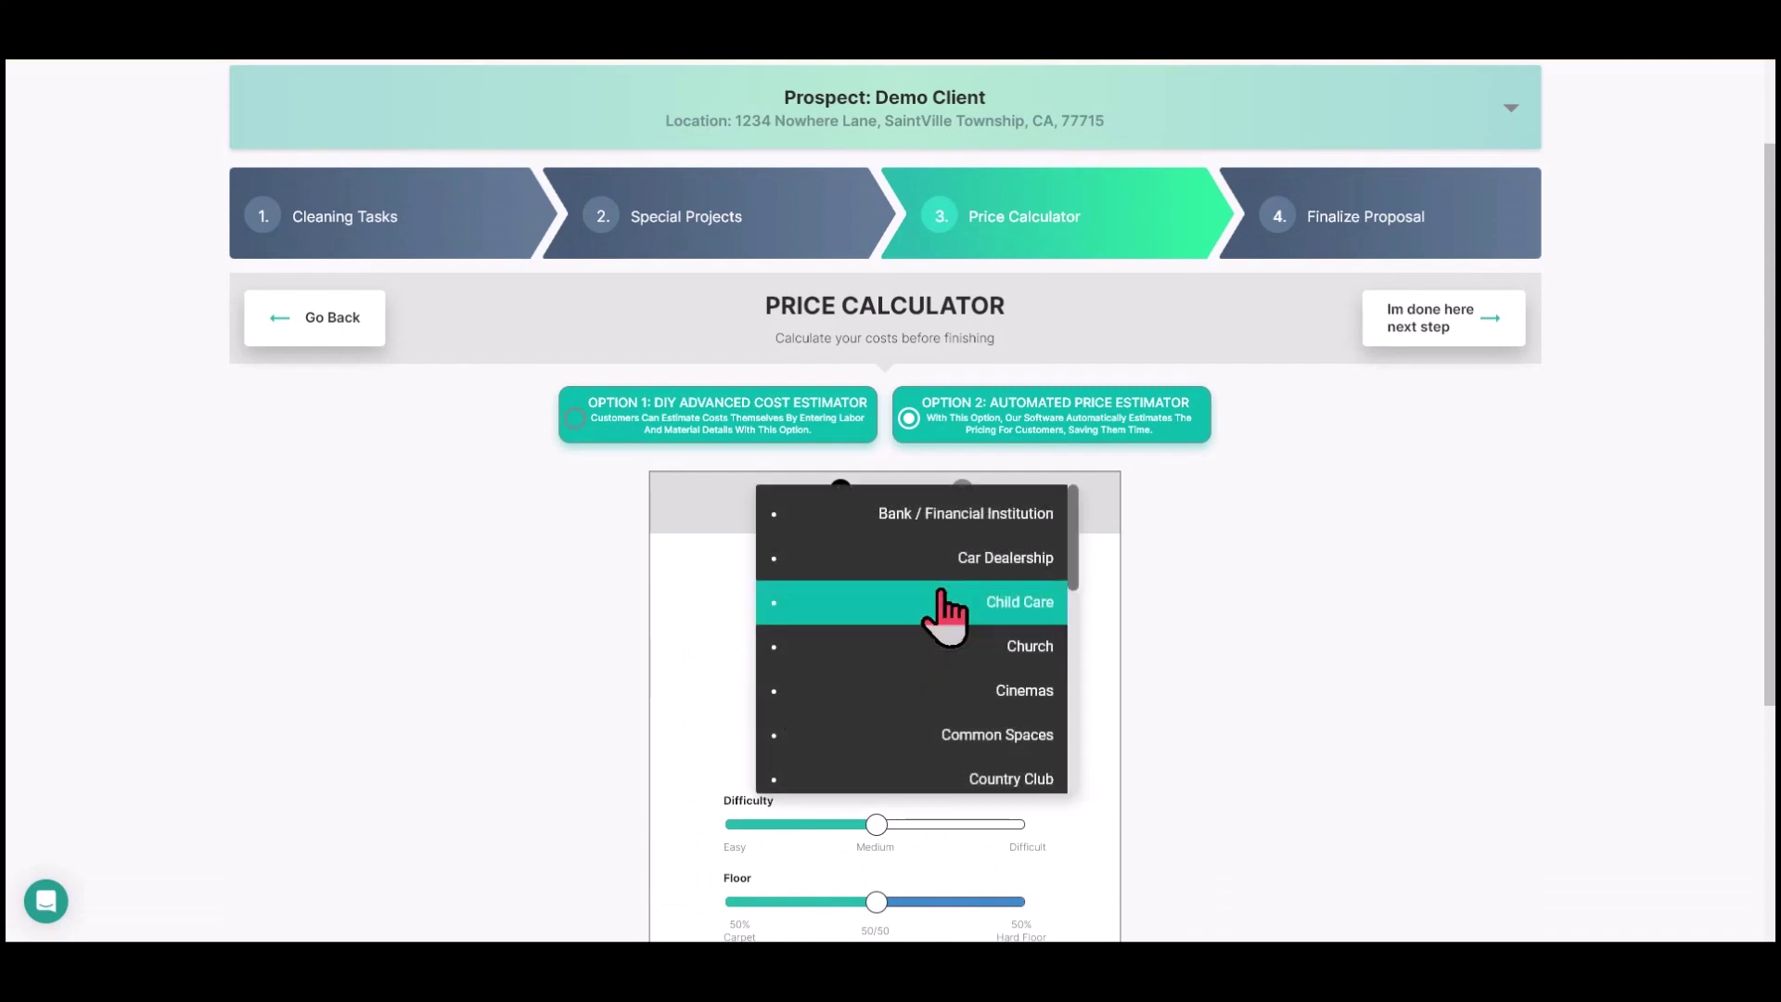
{"action": "scroll", "coordinate": [970, 617], "scroll_direction": "down", "scroll_amount": 6}
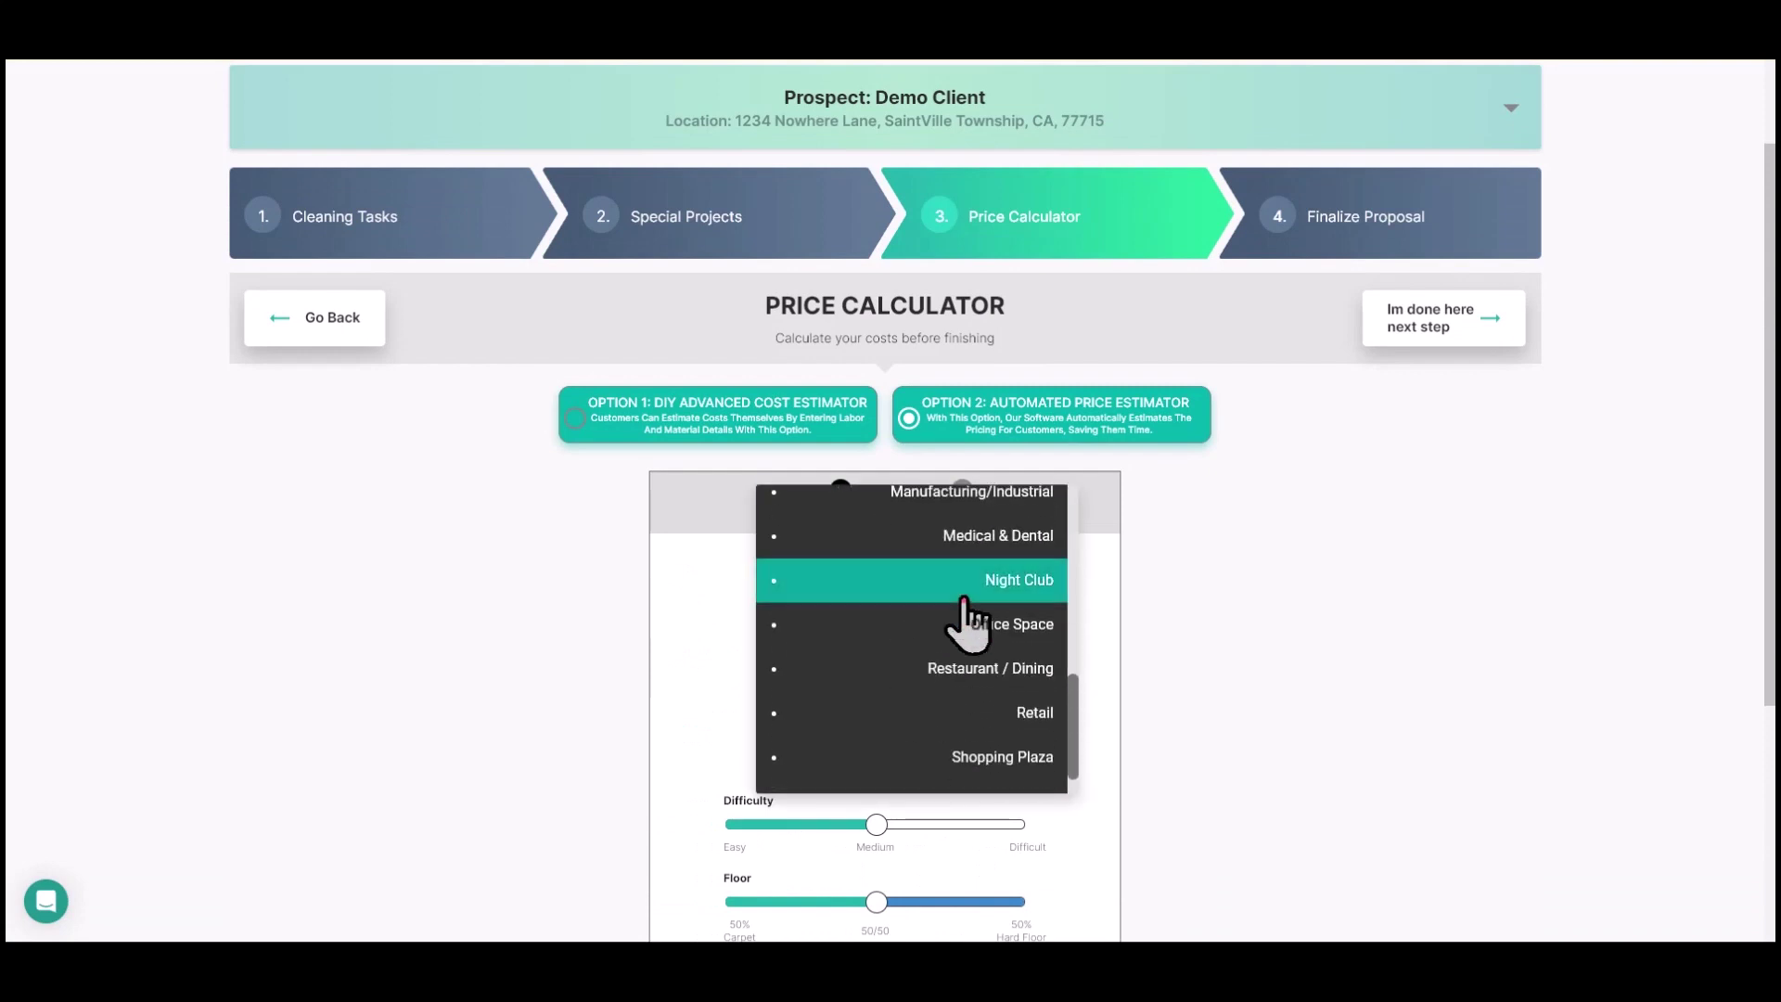
{"action": "left_click", "coordinate": [953, 670]}
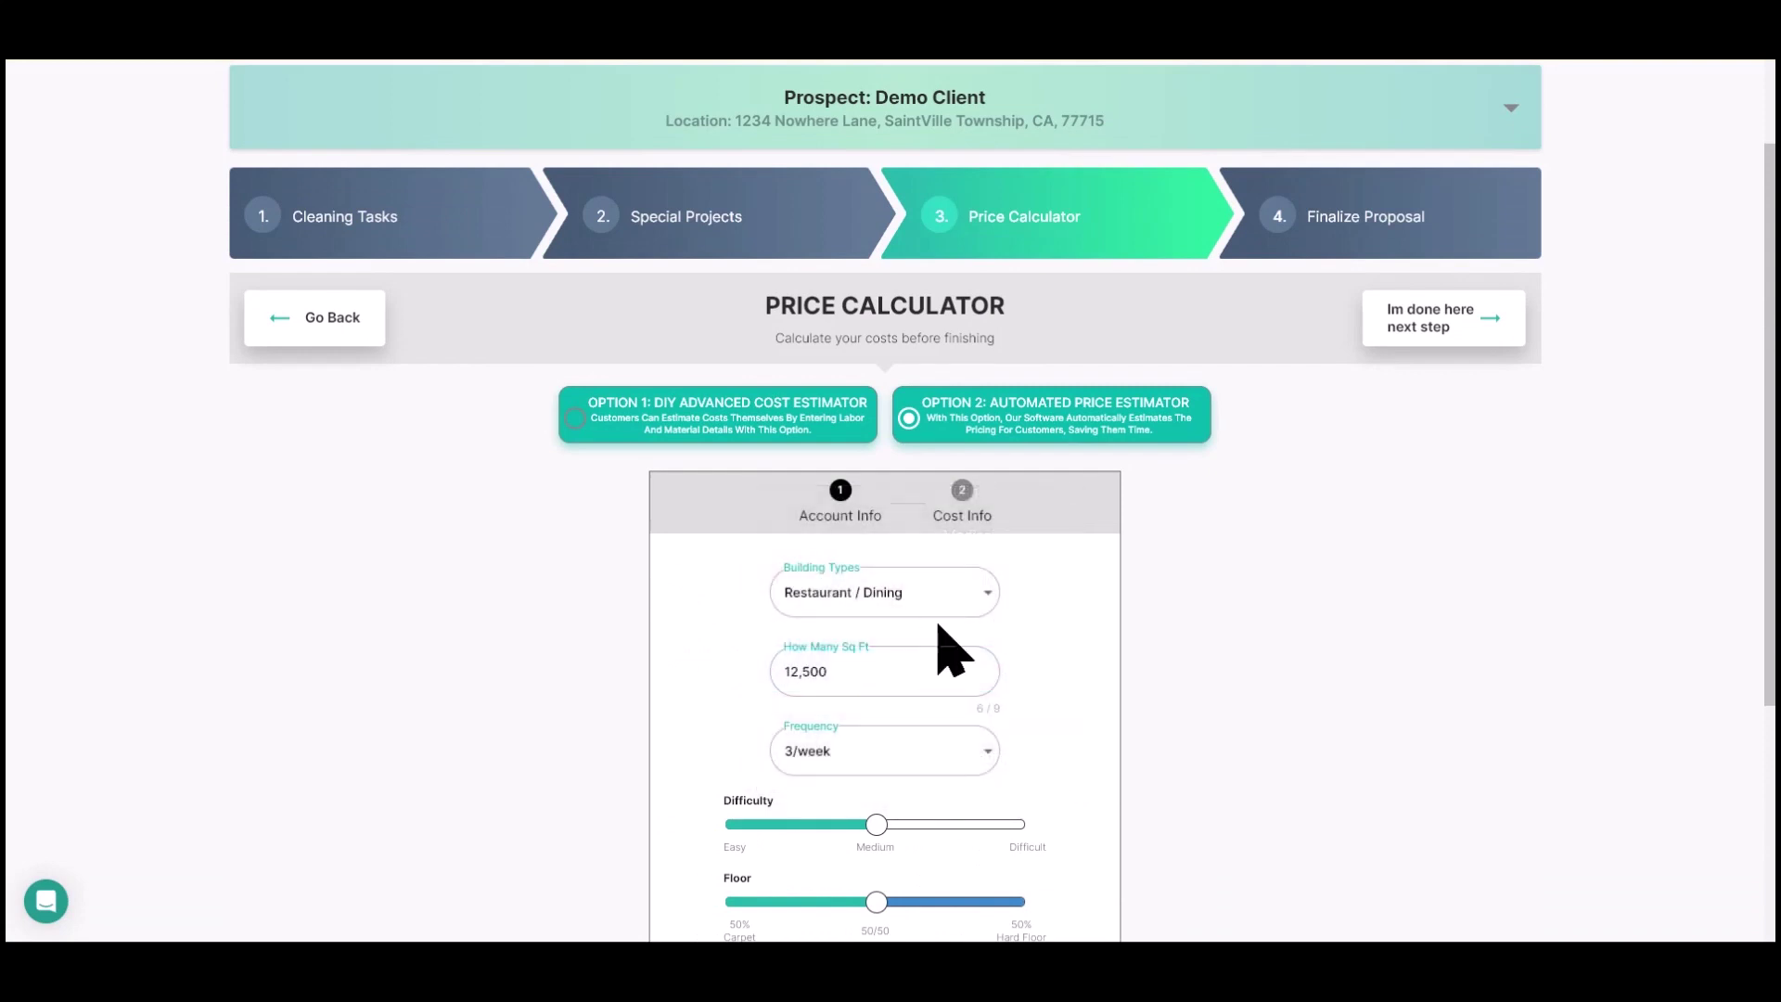
{"action": "left_click", "coordinate": [972, 516]}
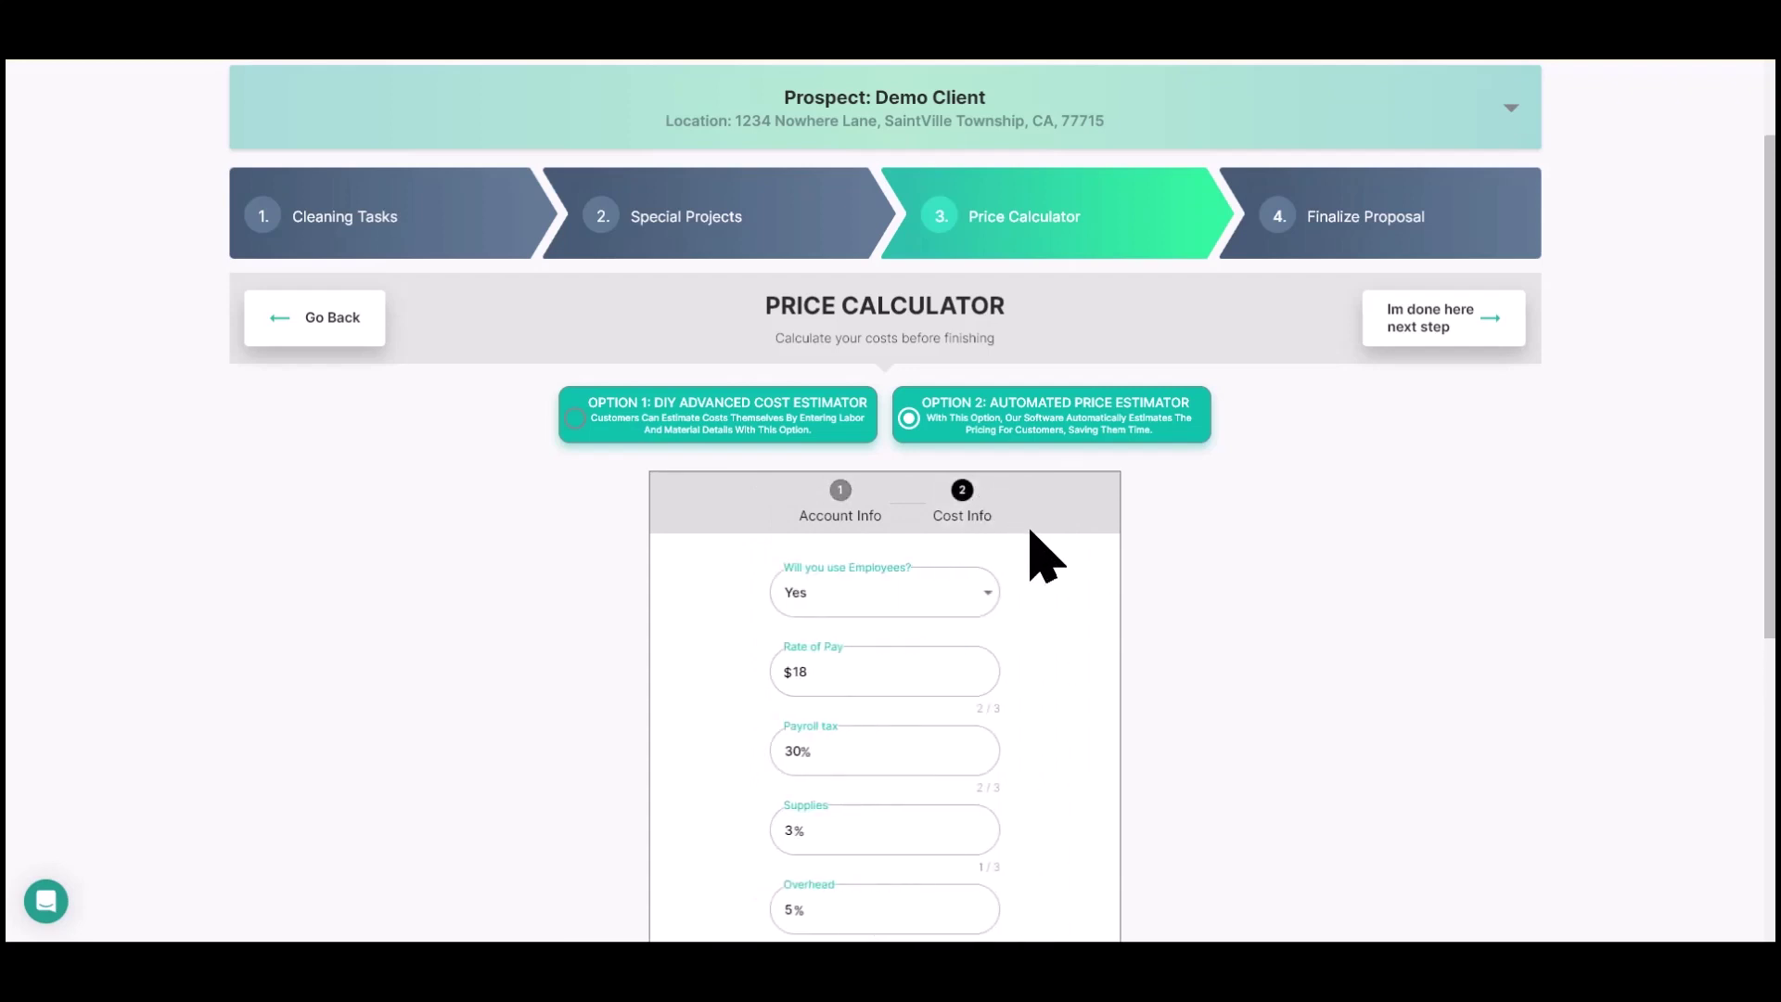
{"action": "scroll", "coordinate": [1038, 547], "scroll_direction": "down", "scroll_amount": 4}
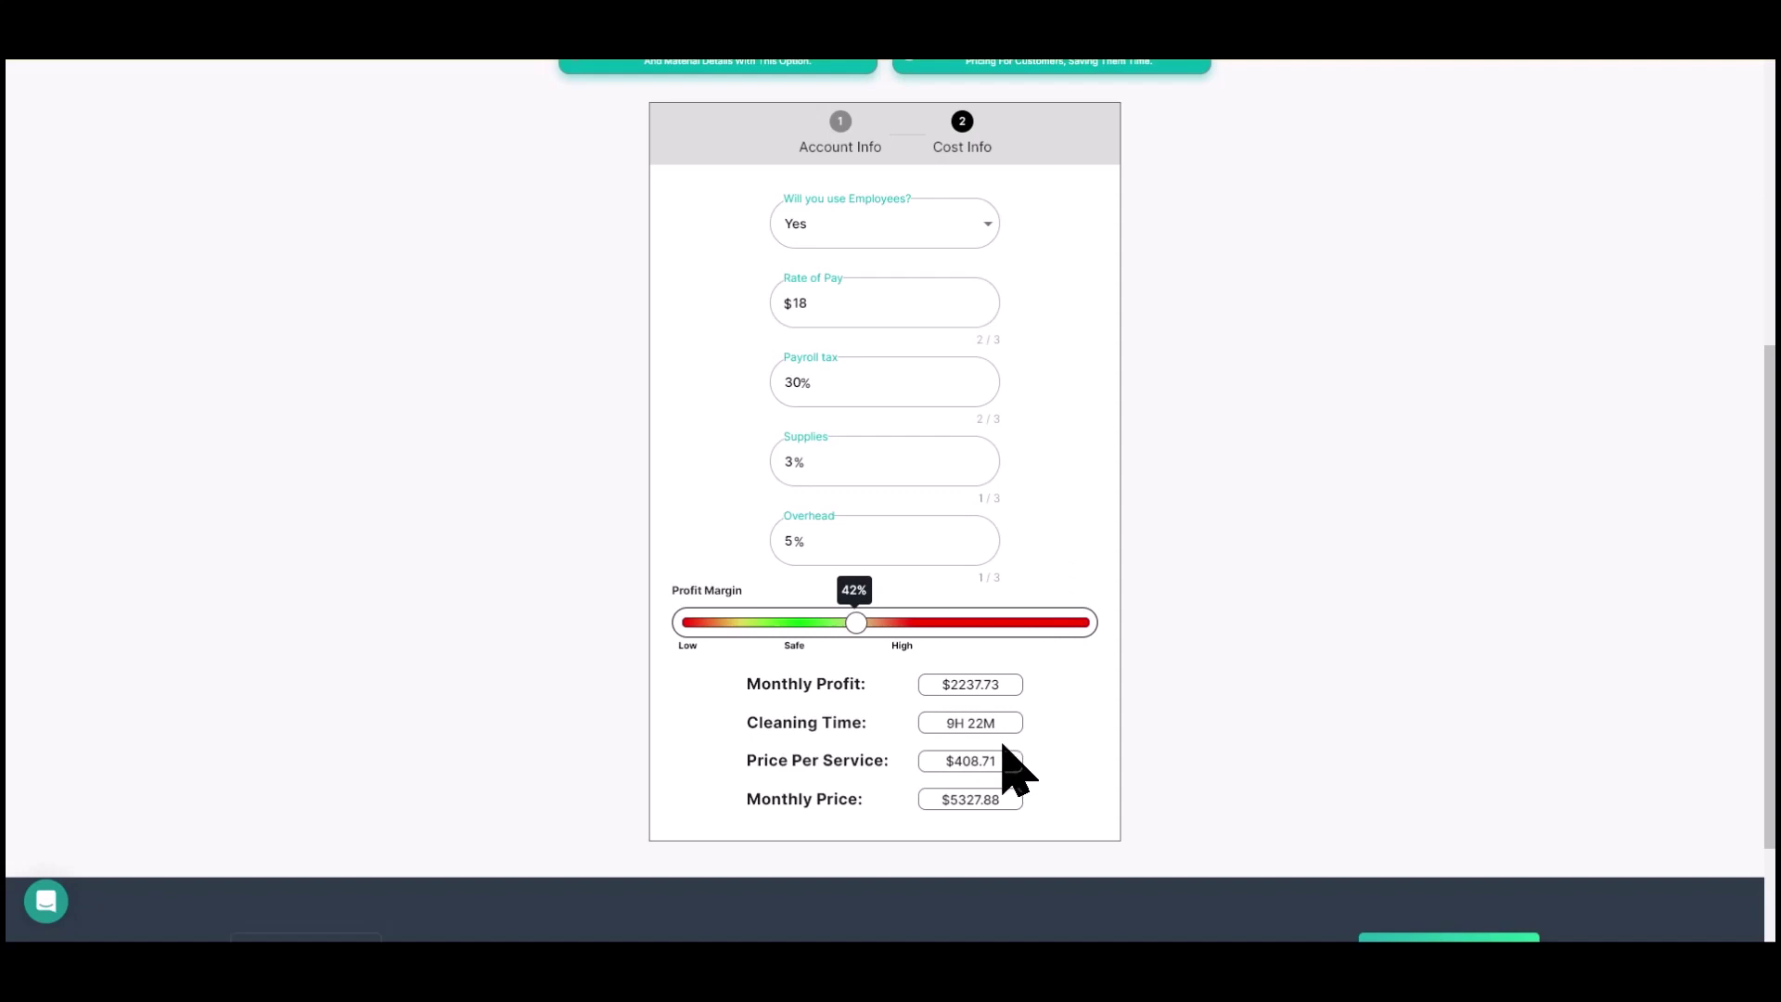
{"action": "scroll", "coordinate": [1073, 656], "scroll_direction": "up", "scroll_amount": 4}
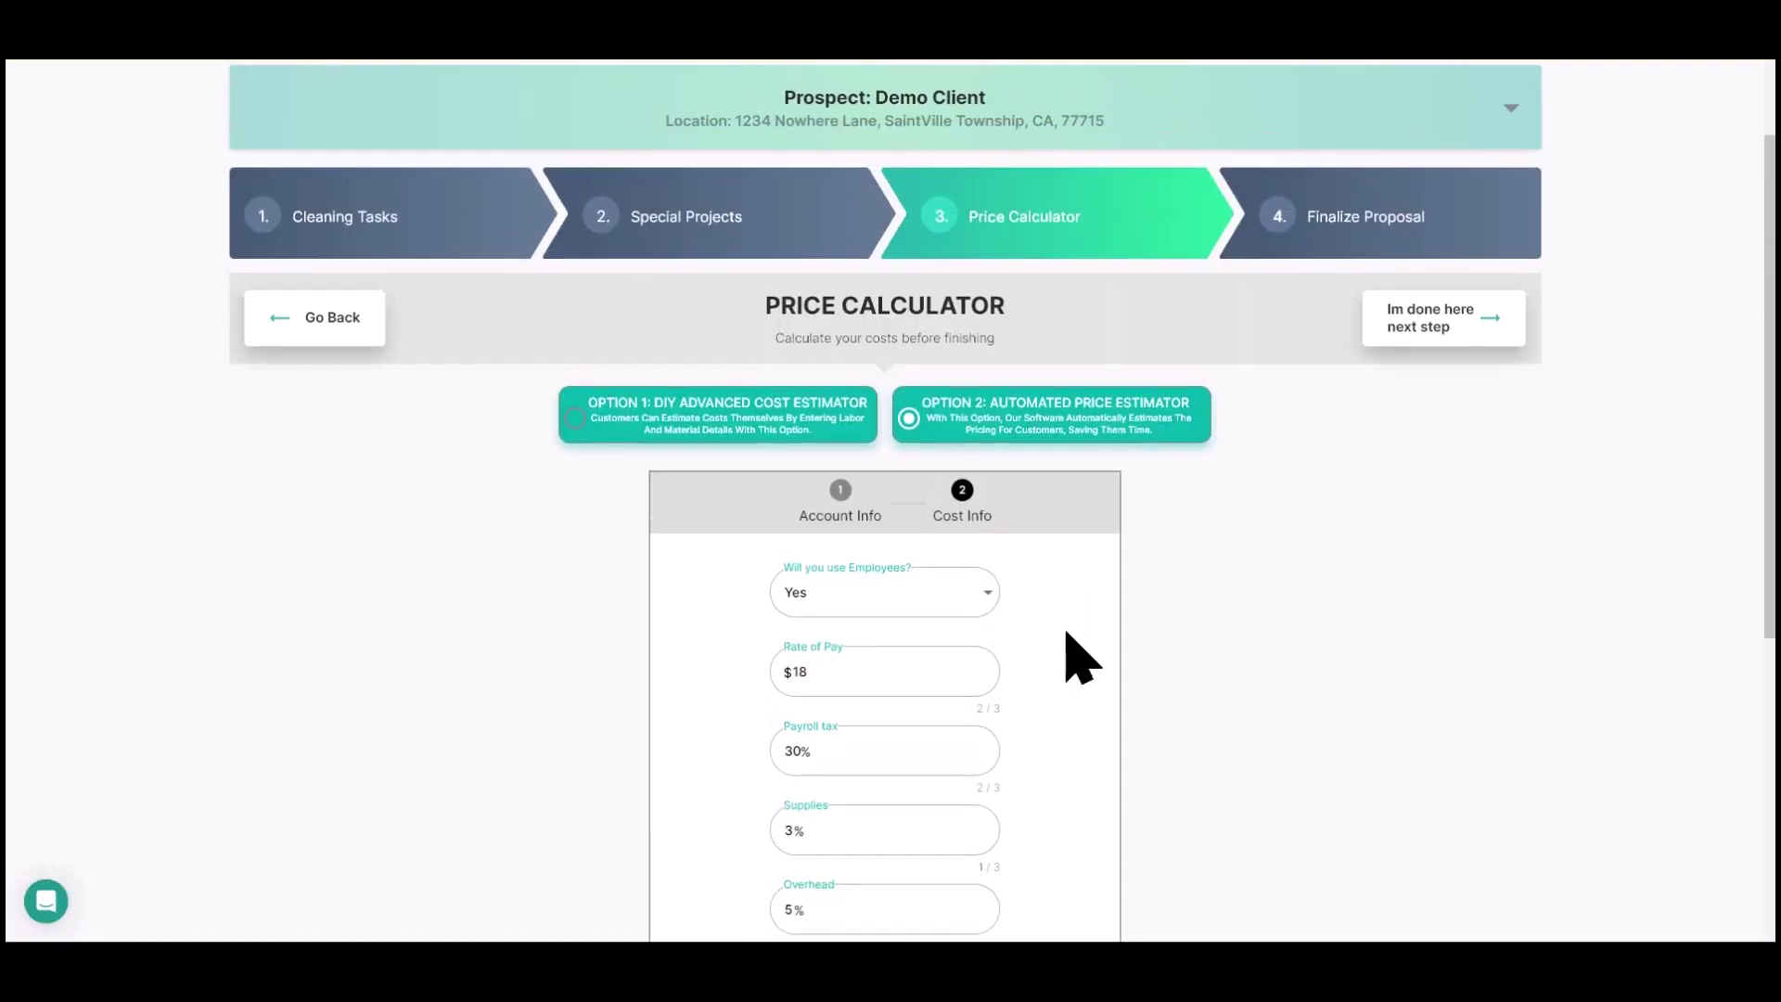
{"action": "scroll", "coordinate": [1125, 509], "scroll_direction": "down", "scroll_amount": 4}
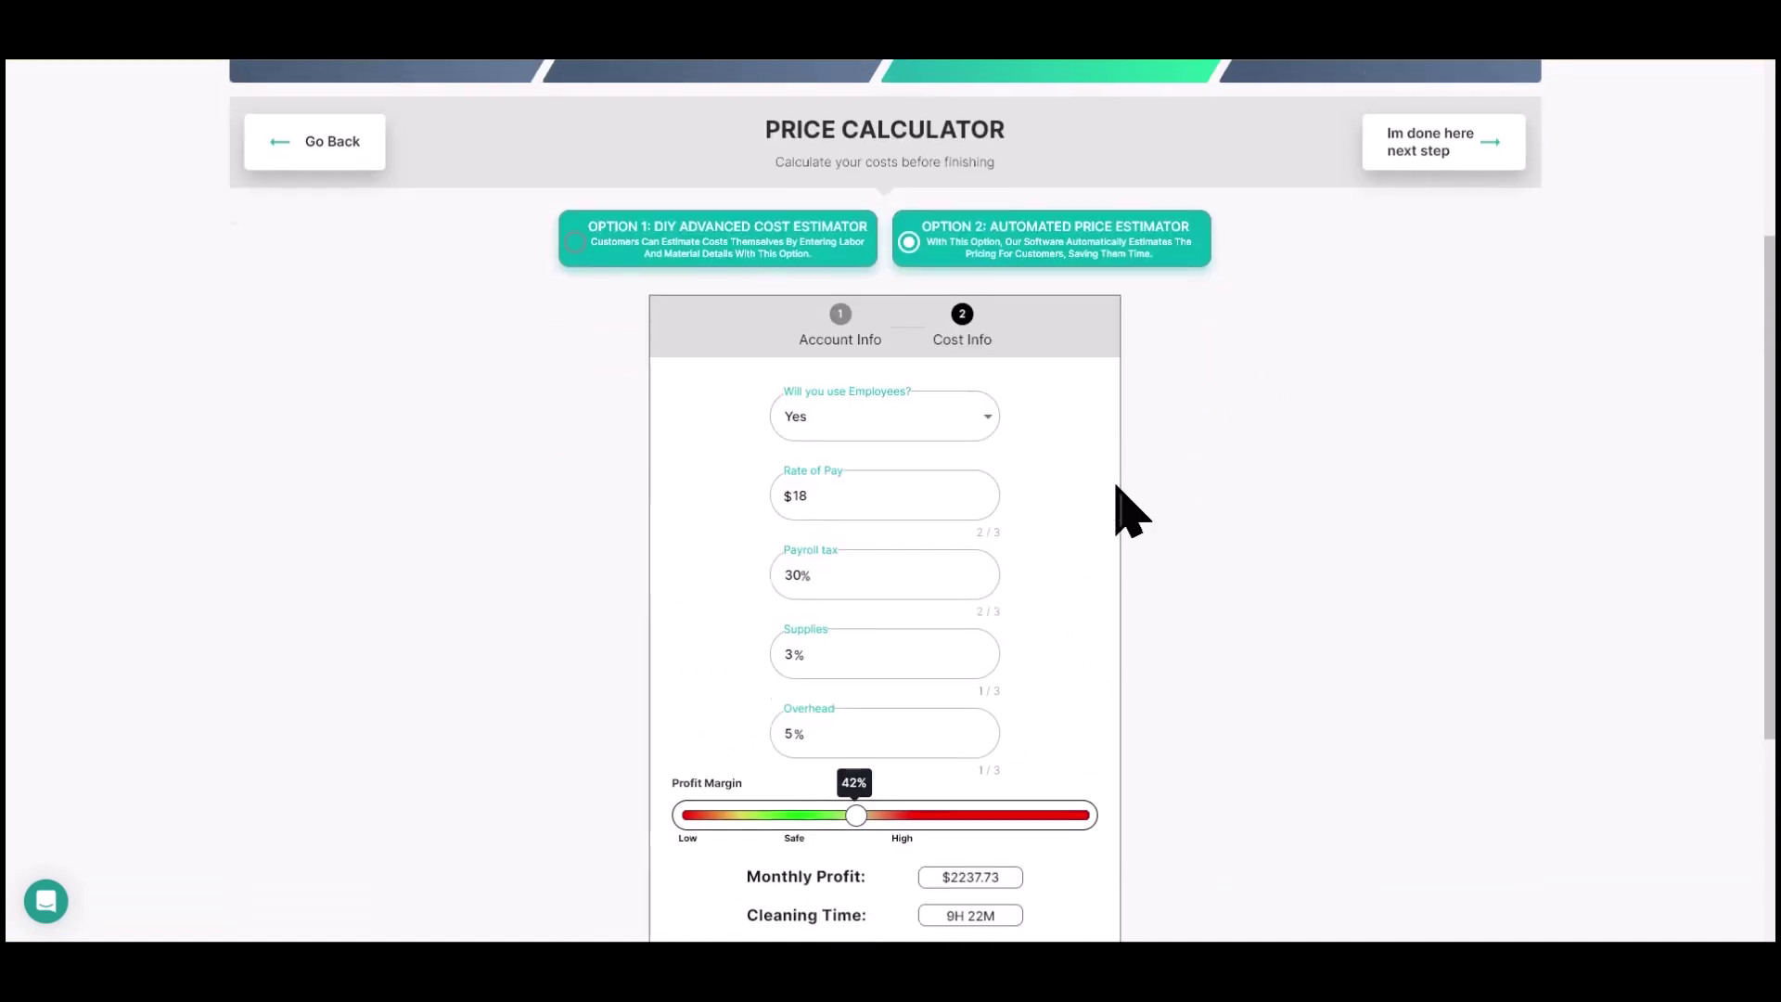
{"action": "left_click_drag", "start_coordinate": [1000, 724], "coordinate": [919, 726]}
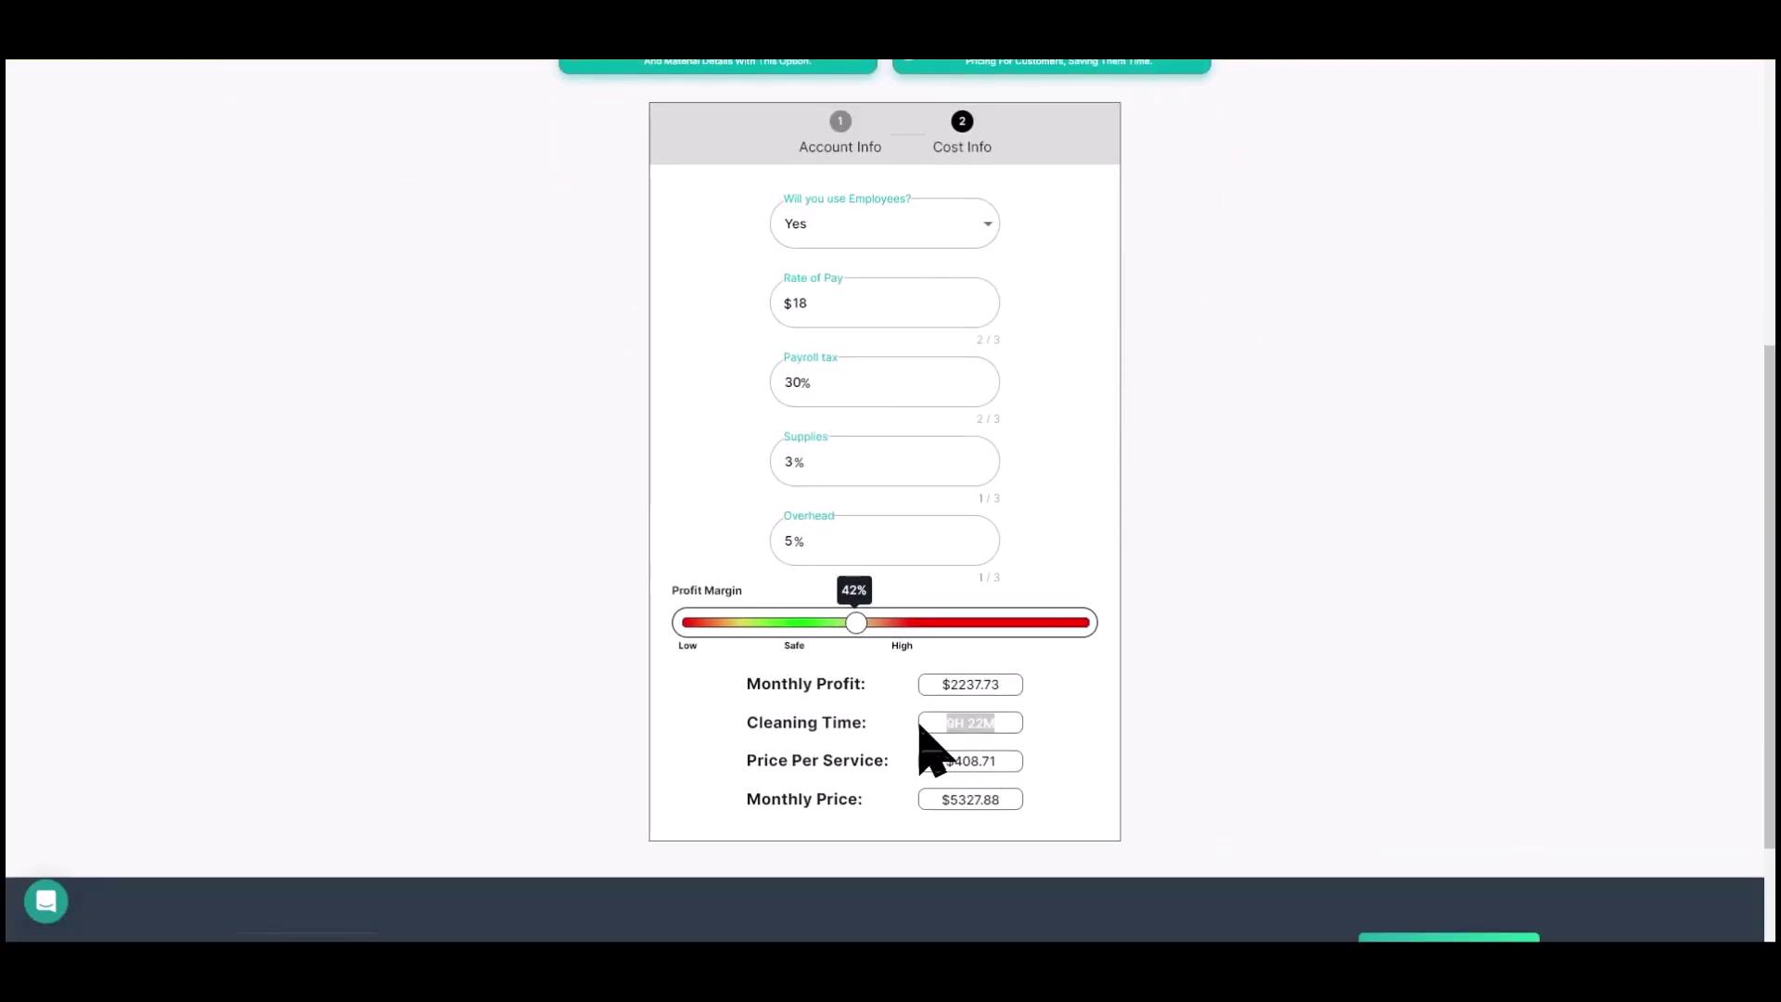
Restore the building type to Office Space in the account info and bring up the recalculated costs.
{"action": "scroll", "coordinate": [847, 617], "scroll_direction": "up", "scroll_amount": 4}
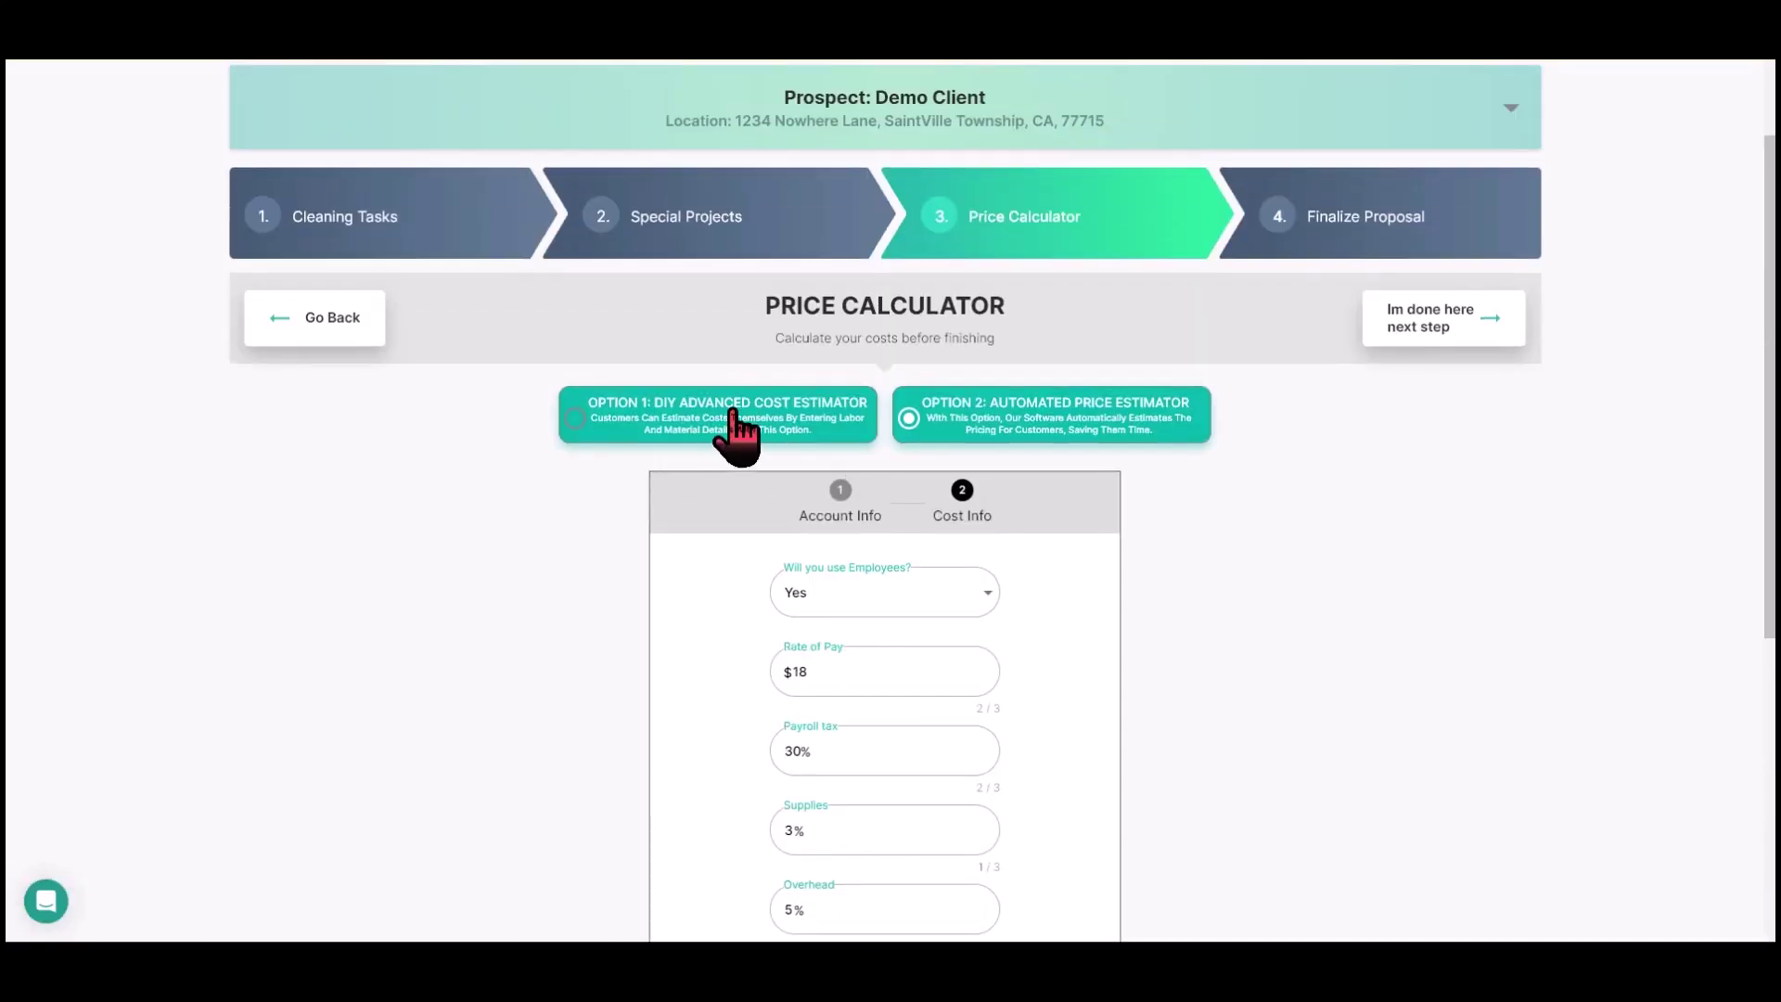
{"action": "left_click", "coordinate": [845, 489]}
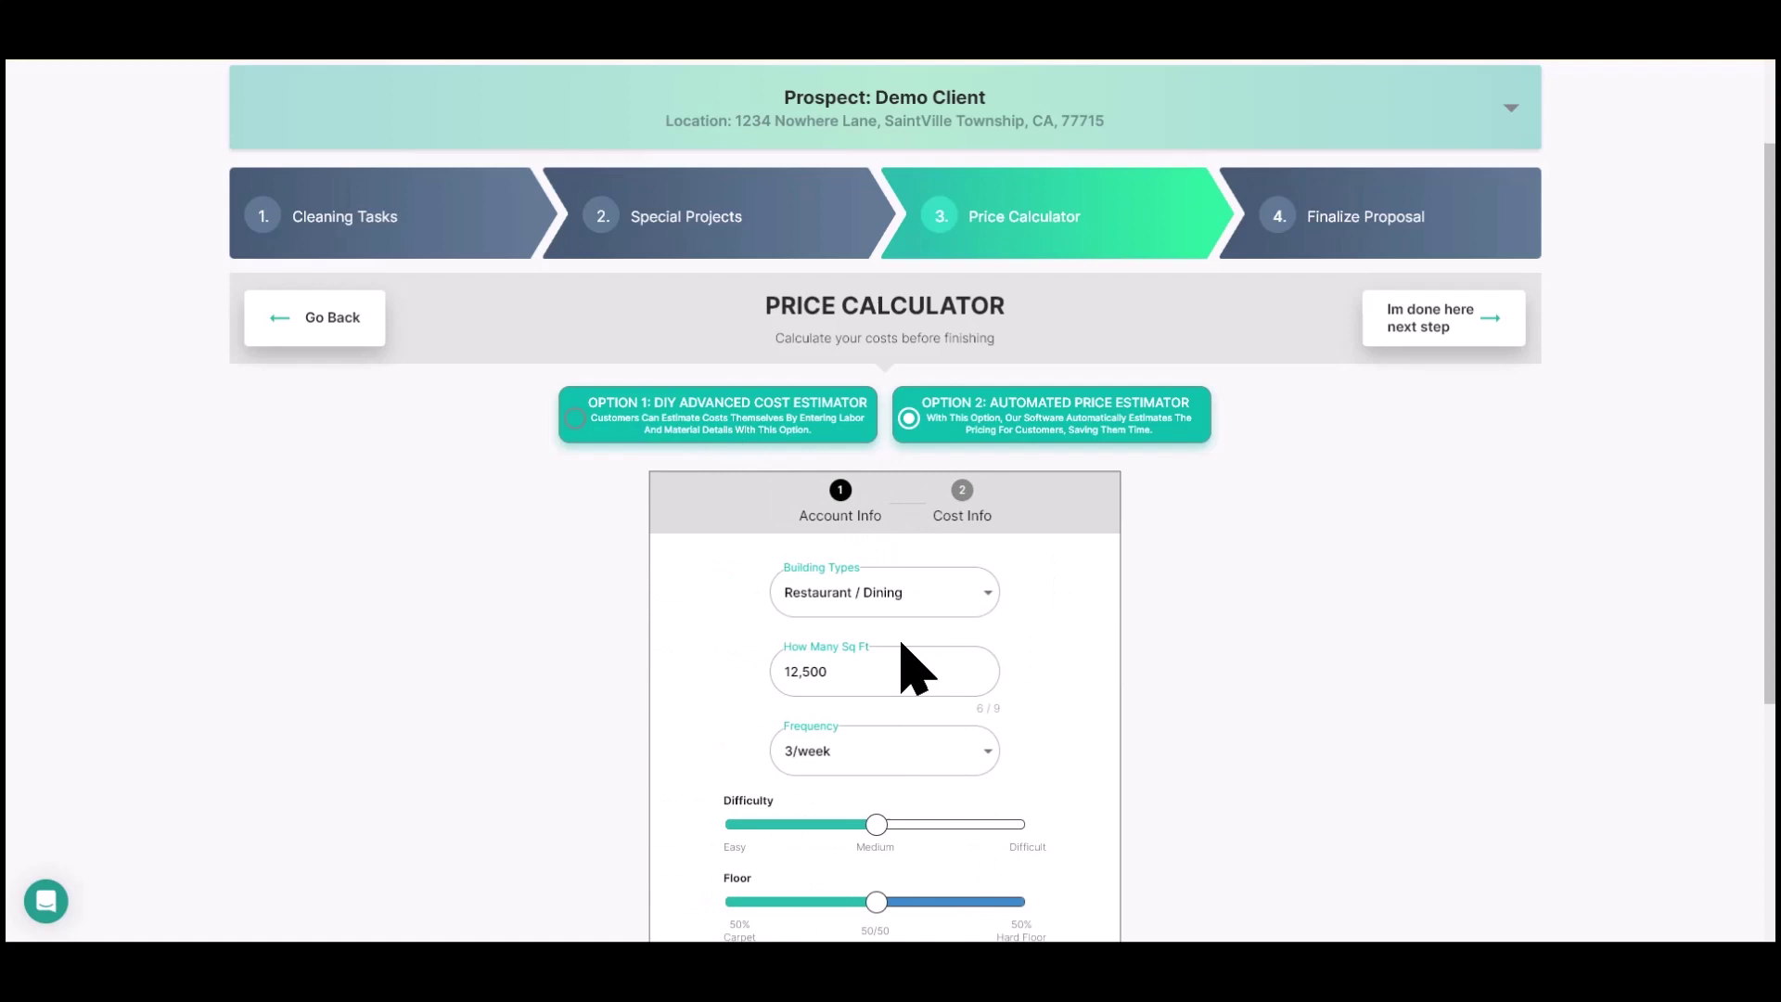
{"action": "scroll", "coordinate": [910, 664], "scroll_direction": "down", "scroll_amount": 2}
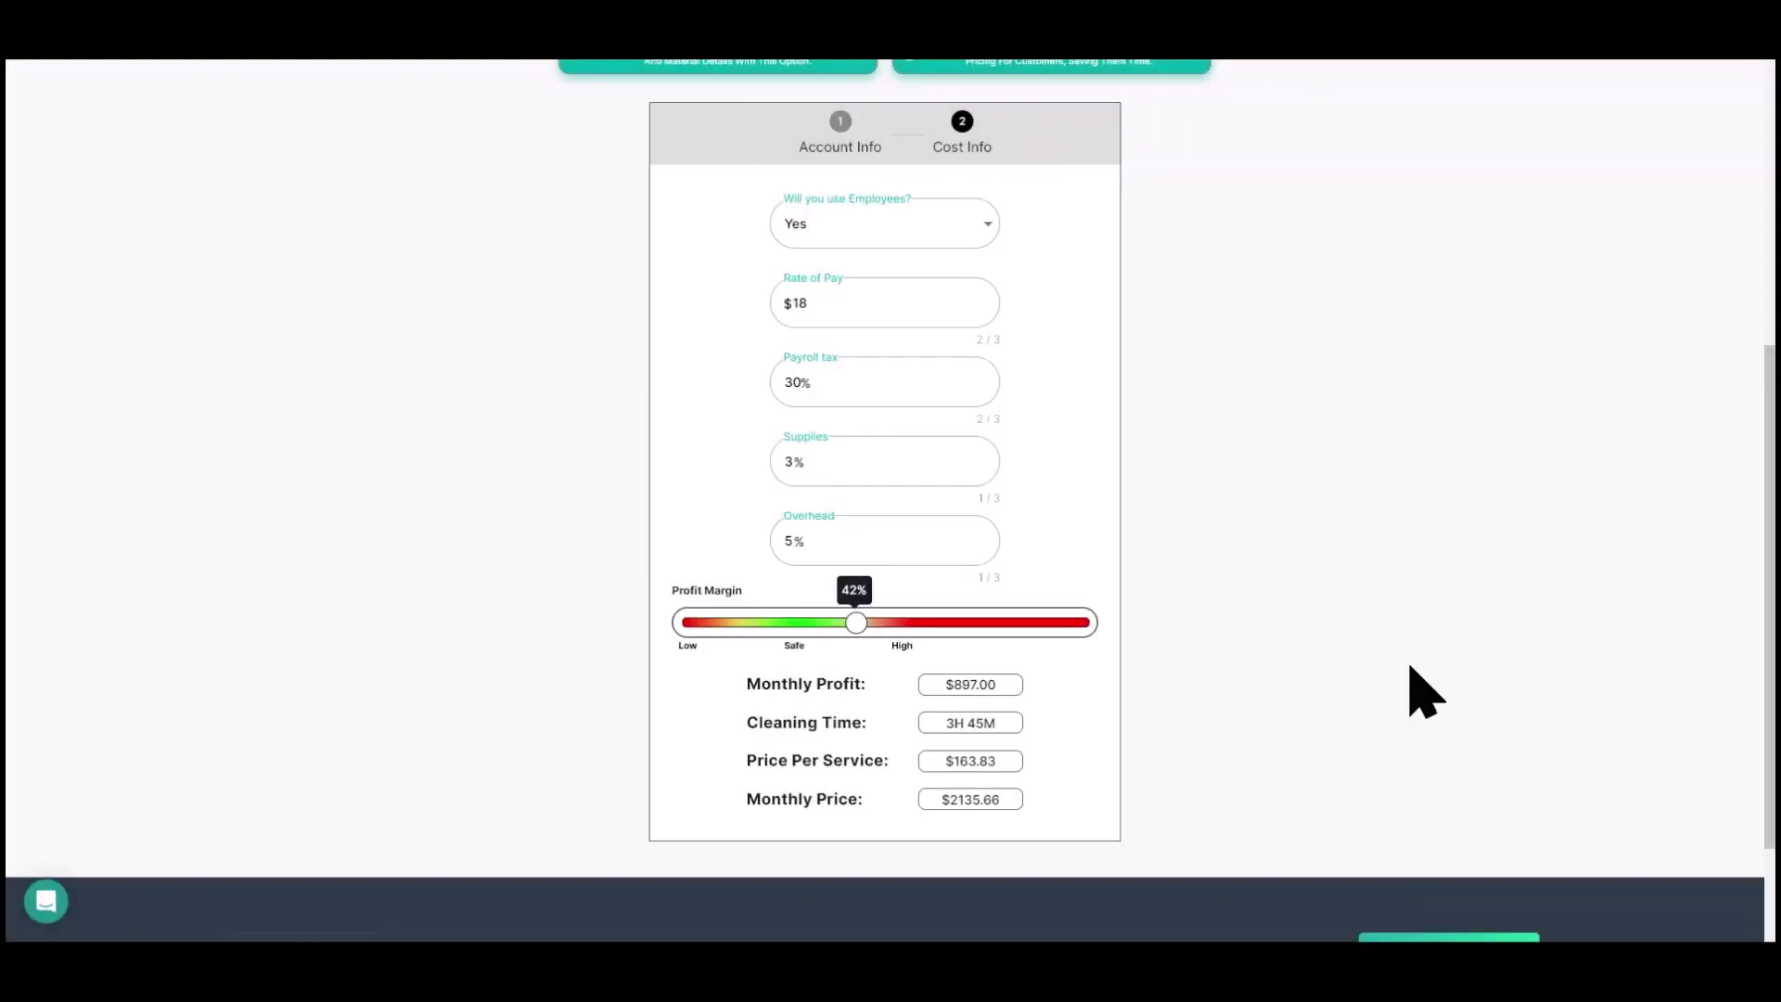
Review the automated estimate's results, then switch the price calculator to the DIY Advanced Cost Estimator.
{"action": "scroll", "coordinate": [1410, 683], "scroll_direction": "up", "scroll_amount": 5}
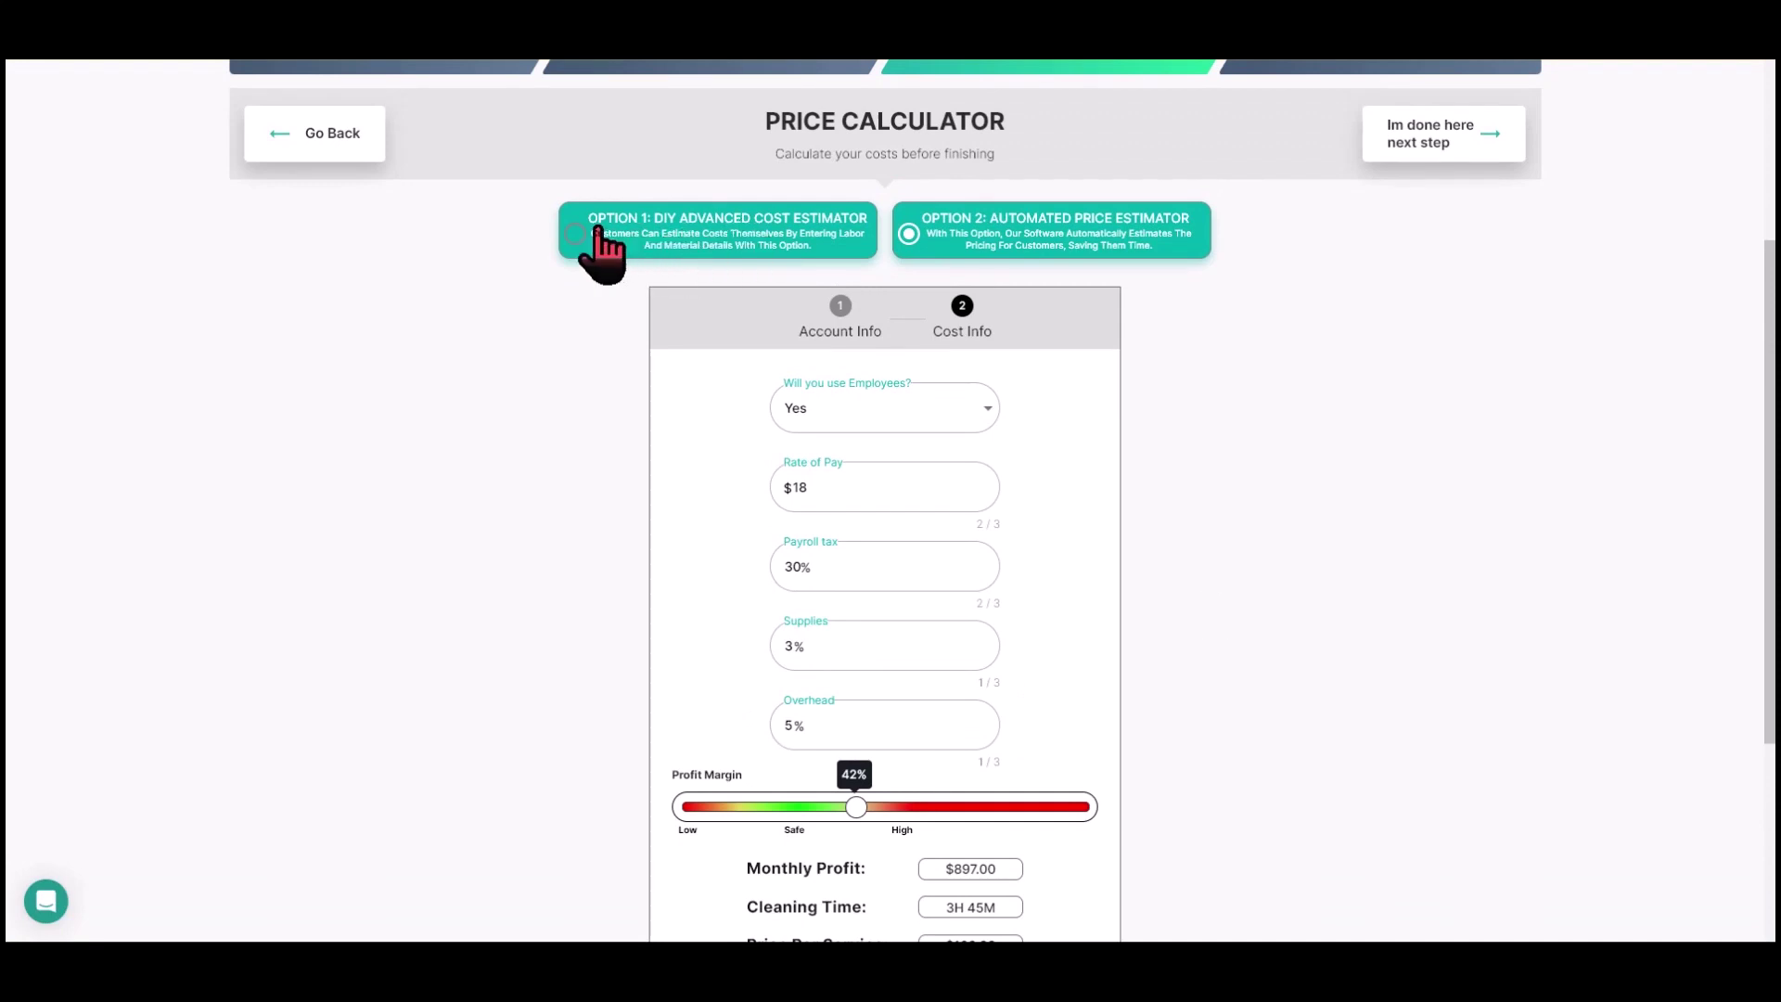
{"action": "scroll", "coordinate": [1433, 705], "scroll_direction": "down", "scroll_amount": 2}
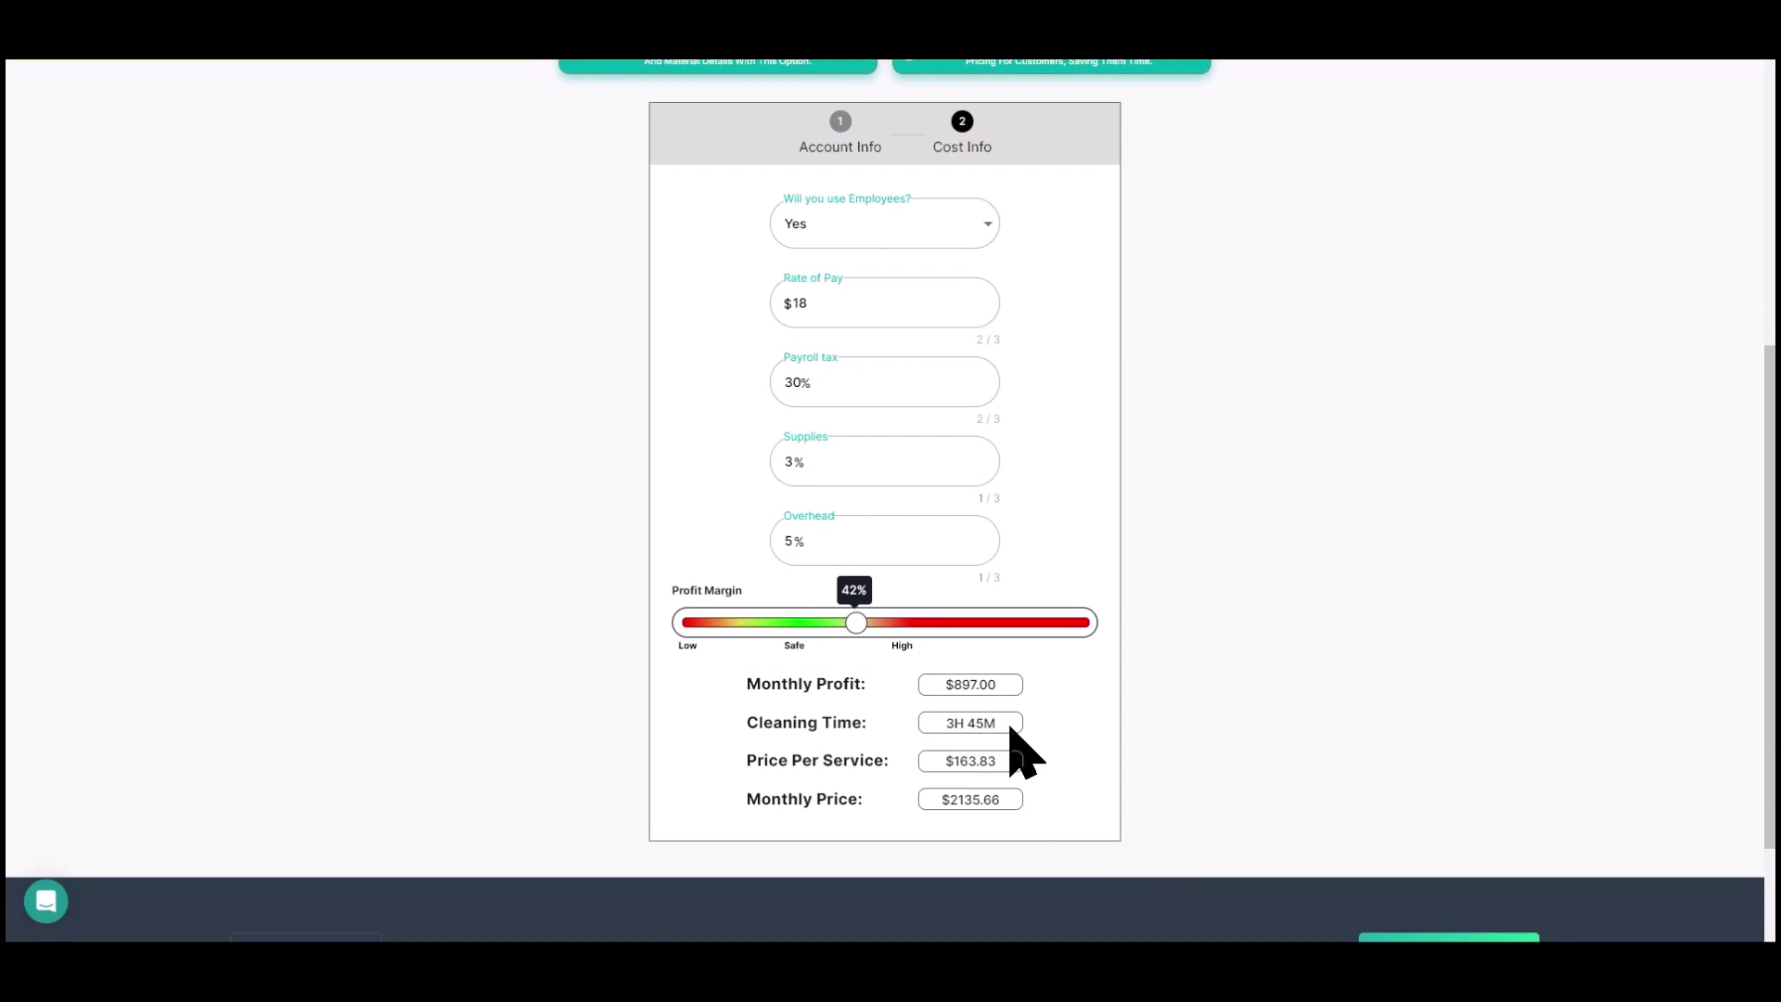
{"action": "scroll", "coordinate": [1229, 767], "scroll_direction": "up", "scroll_amount": 4}
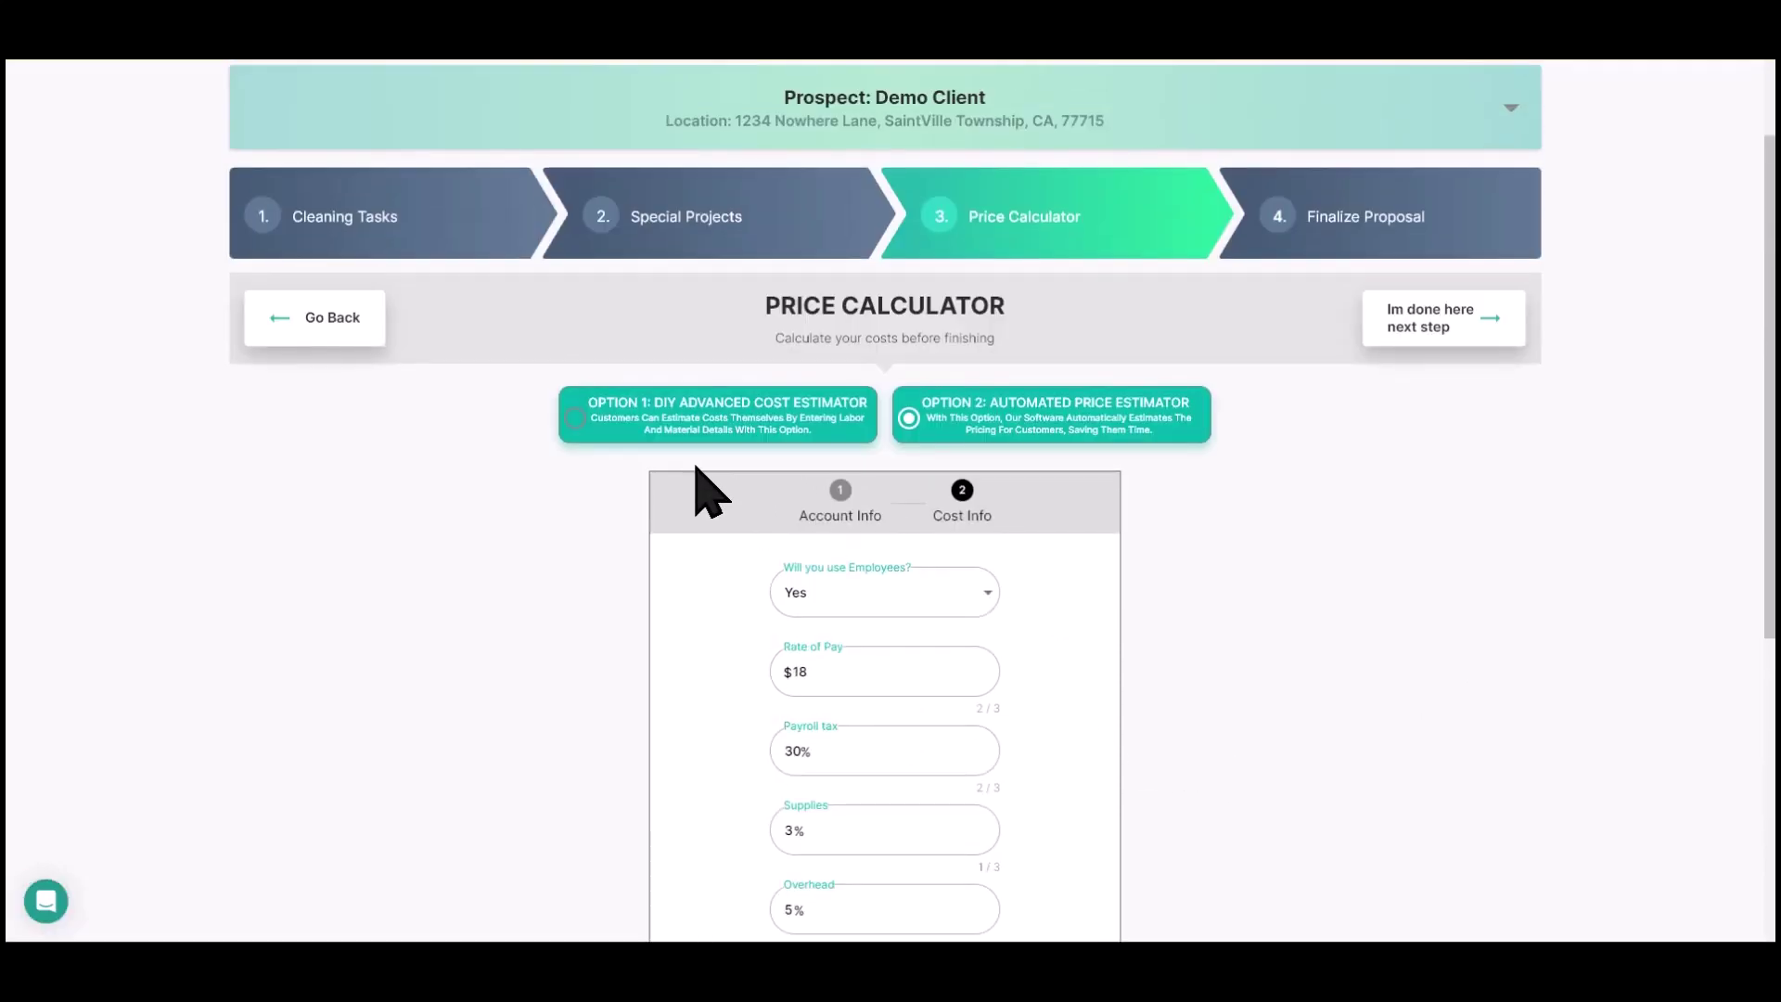
{"action": "left_click", "coordinate": [706, 434]}
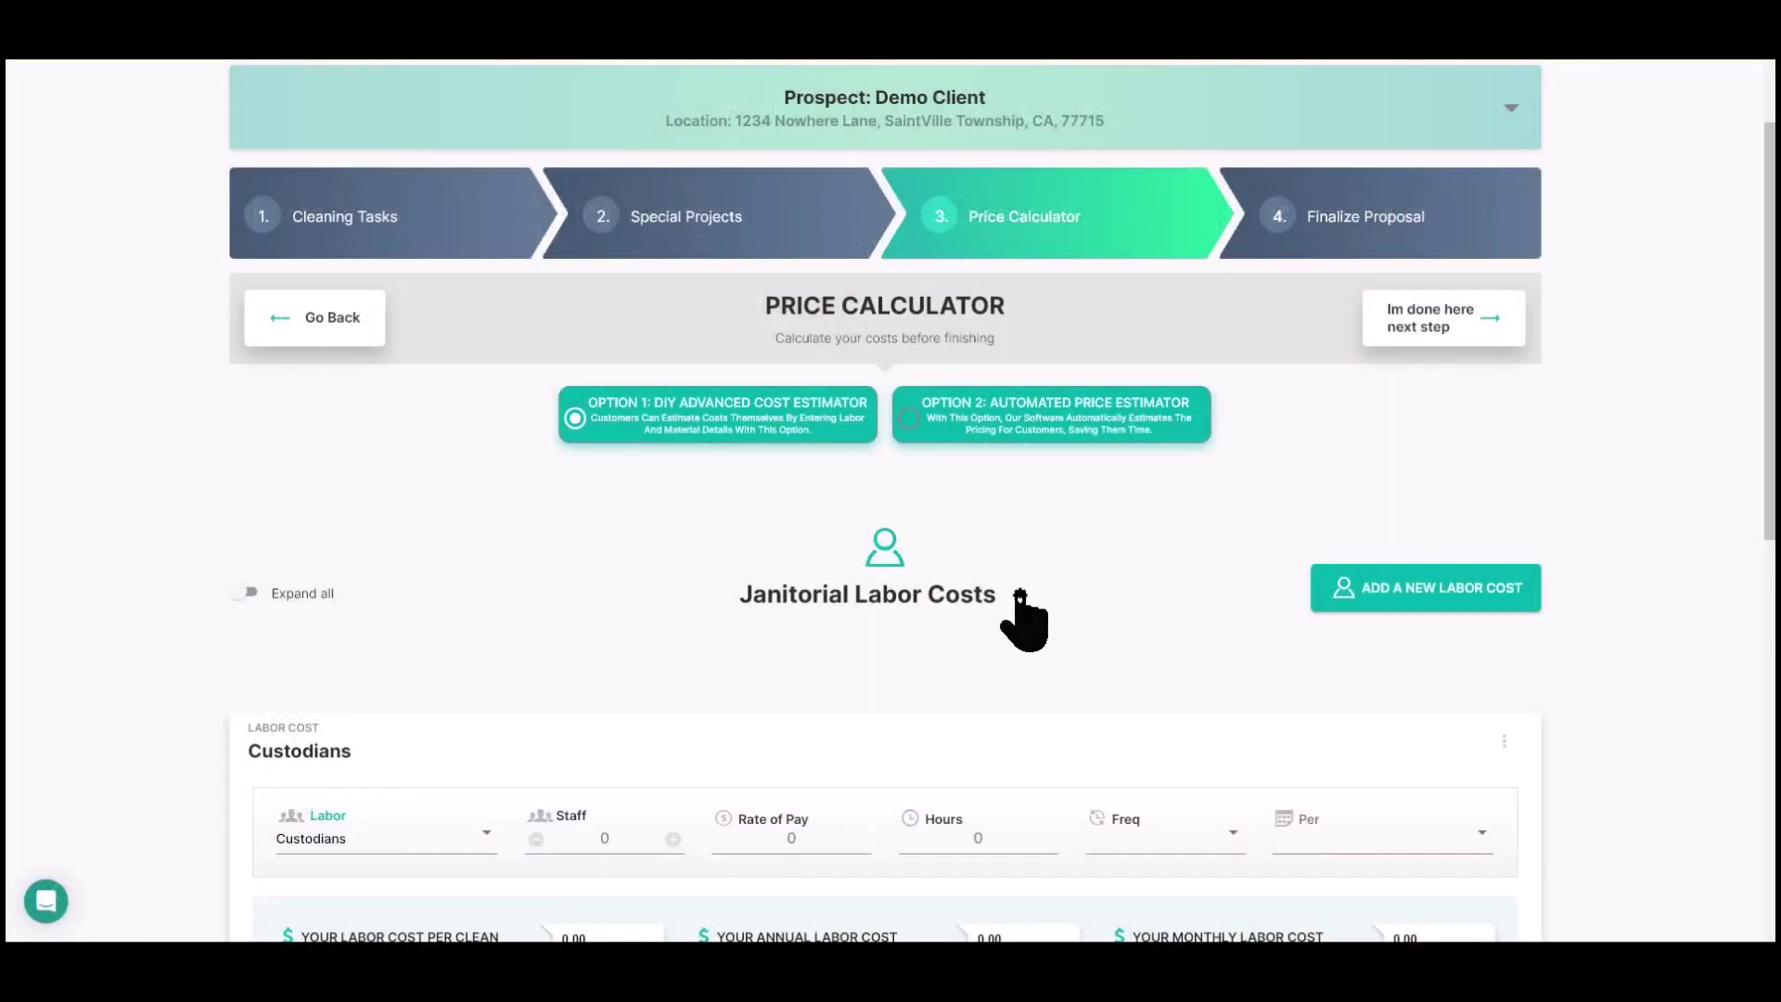
Reveal the payroll cost factors for janitorial labor, review taxes, insurance and overhead, and hide them again.
{"action": "left_click", "coordinate": [1019, 593]}
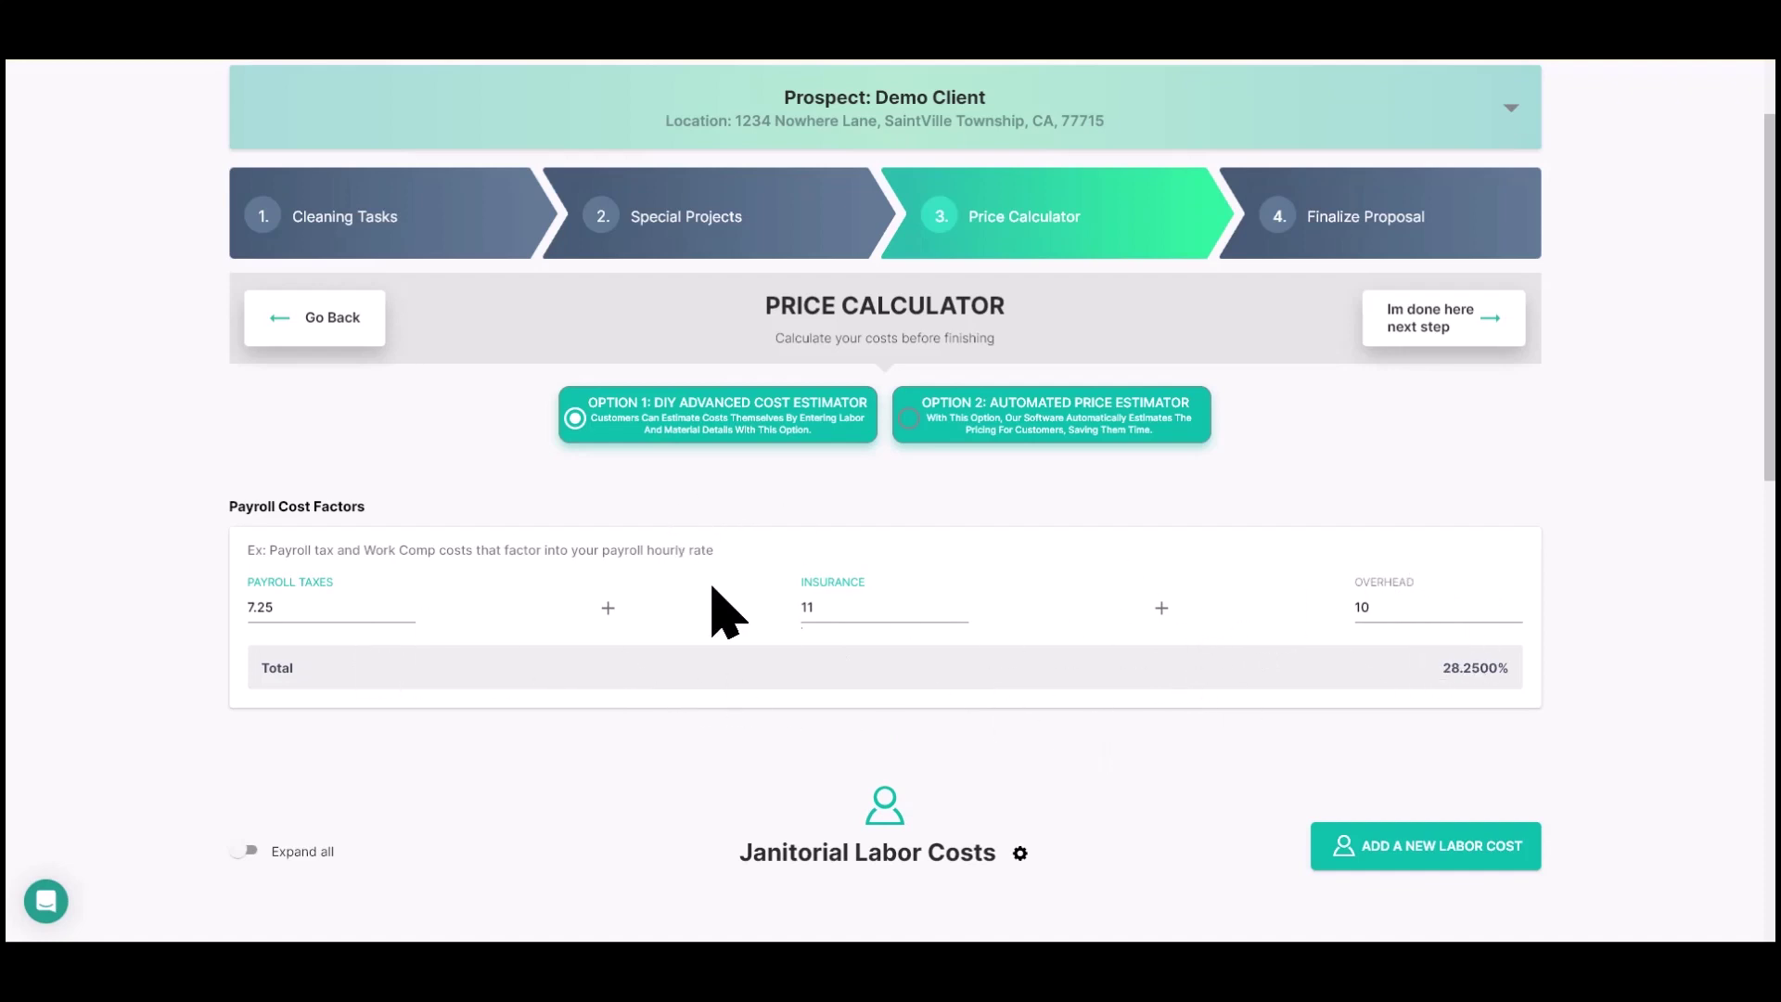
{"action": "scroll", "coordinate": [1449, 647], "scroll_direction": "down", "scroll_amount": 2}
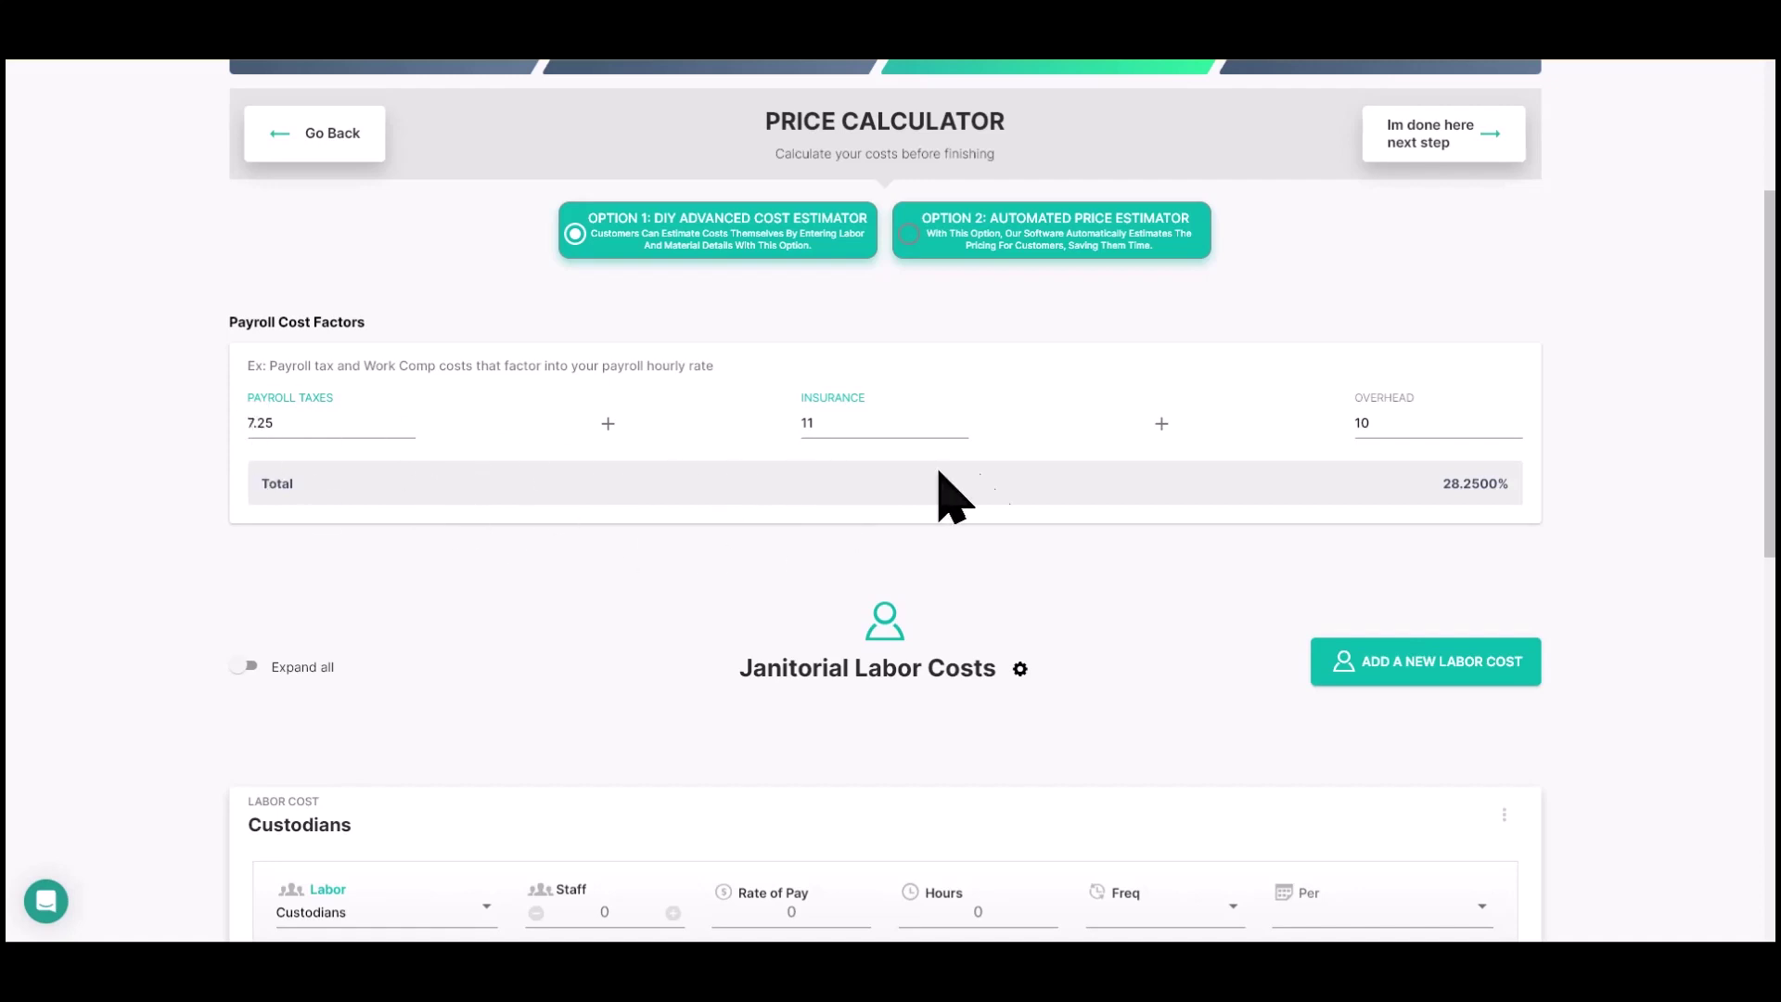
{"action": "scroll", "coordinate": [1027, 661], "scroll_direction": "down", "scroll_amount": 3}
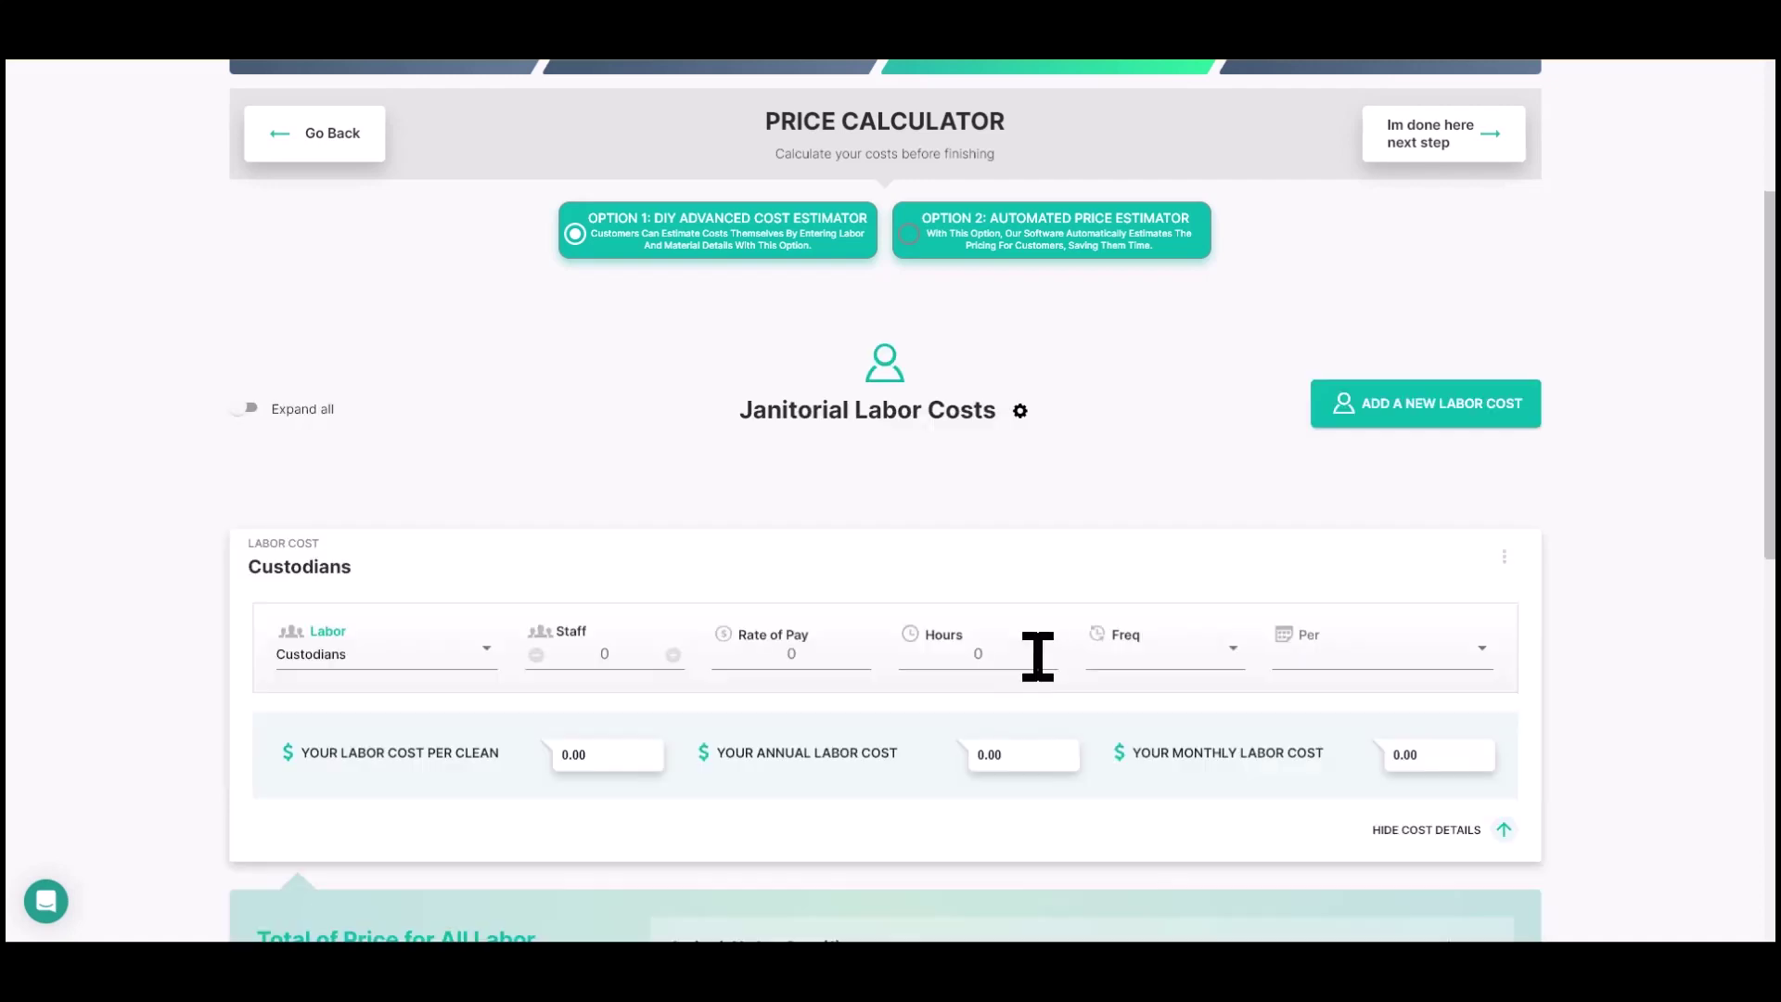
Set the Custodians labor cost to 1 staff member with a rate of pay of 18.
{"action": "scroll", "coordinate": [1636, 594], "scroll_direction": "down", "scroll_amount": 2}
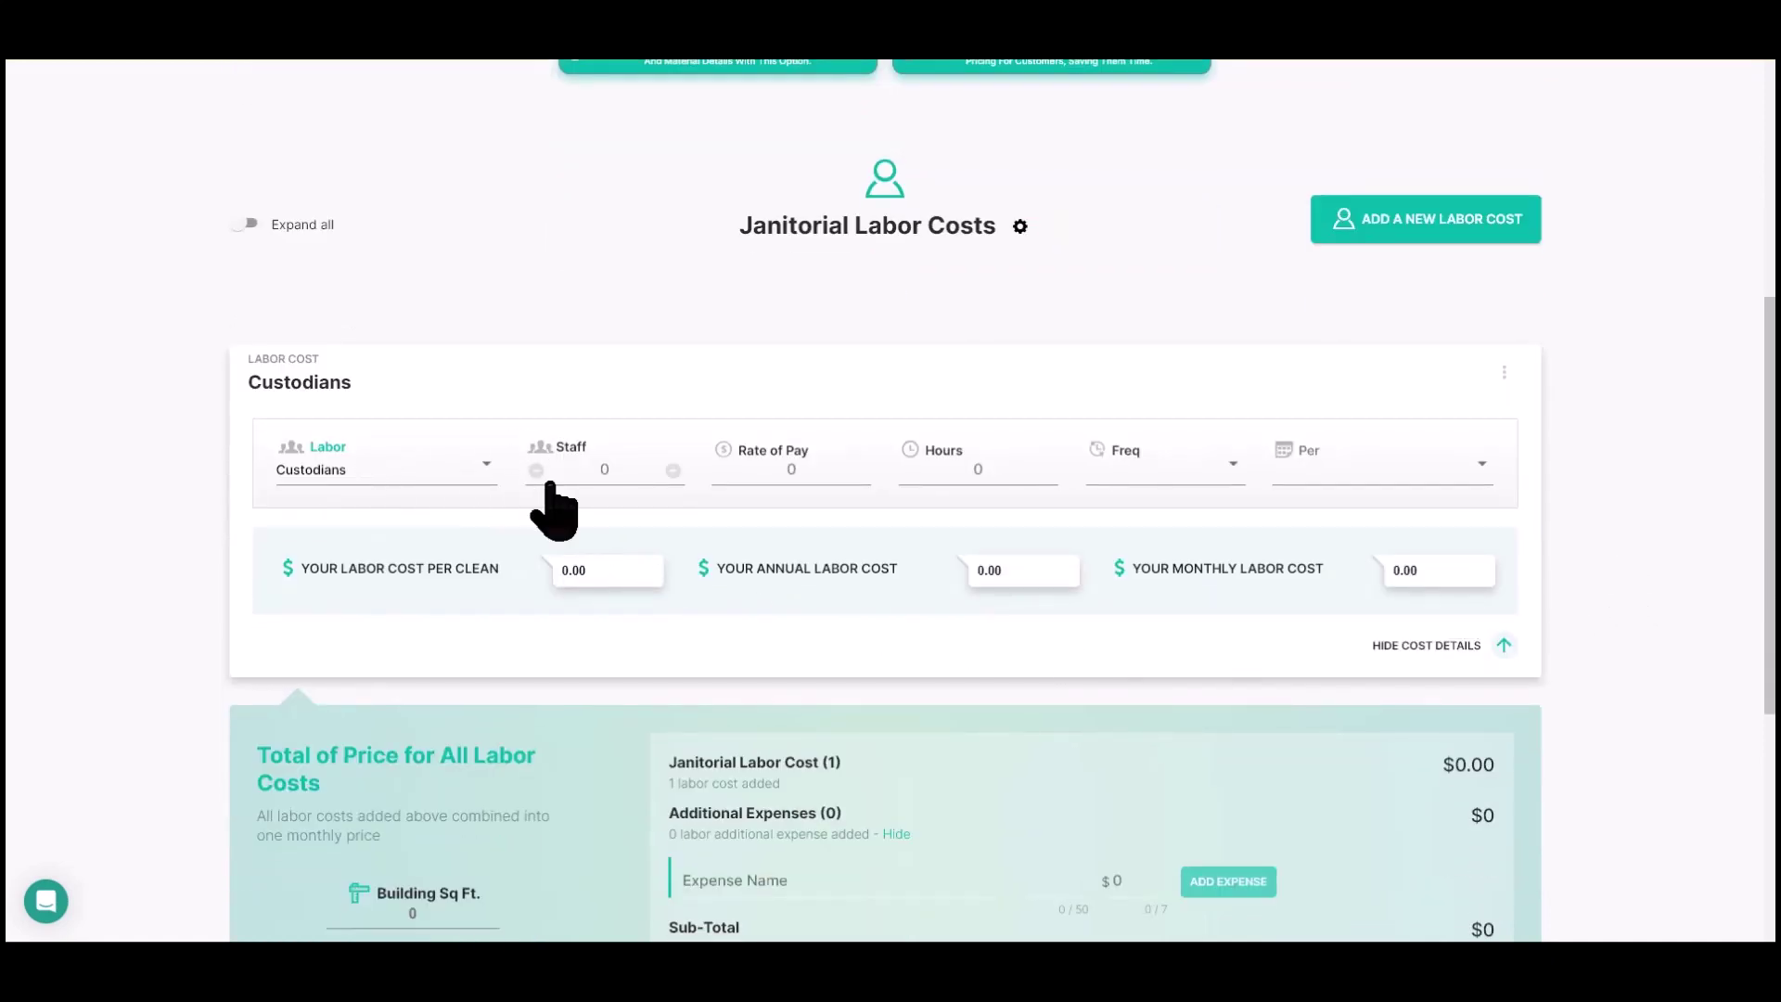
{"action": "left_click", "coordinate": [675, 471]}
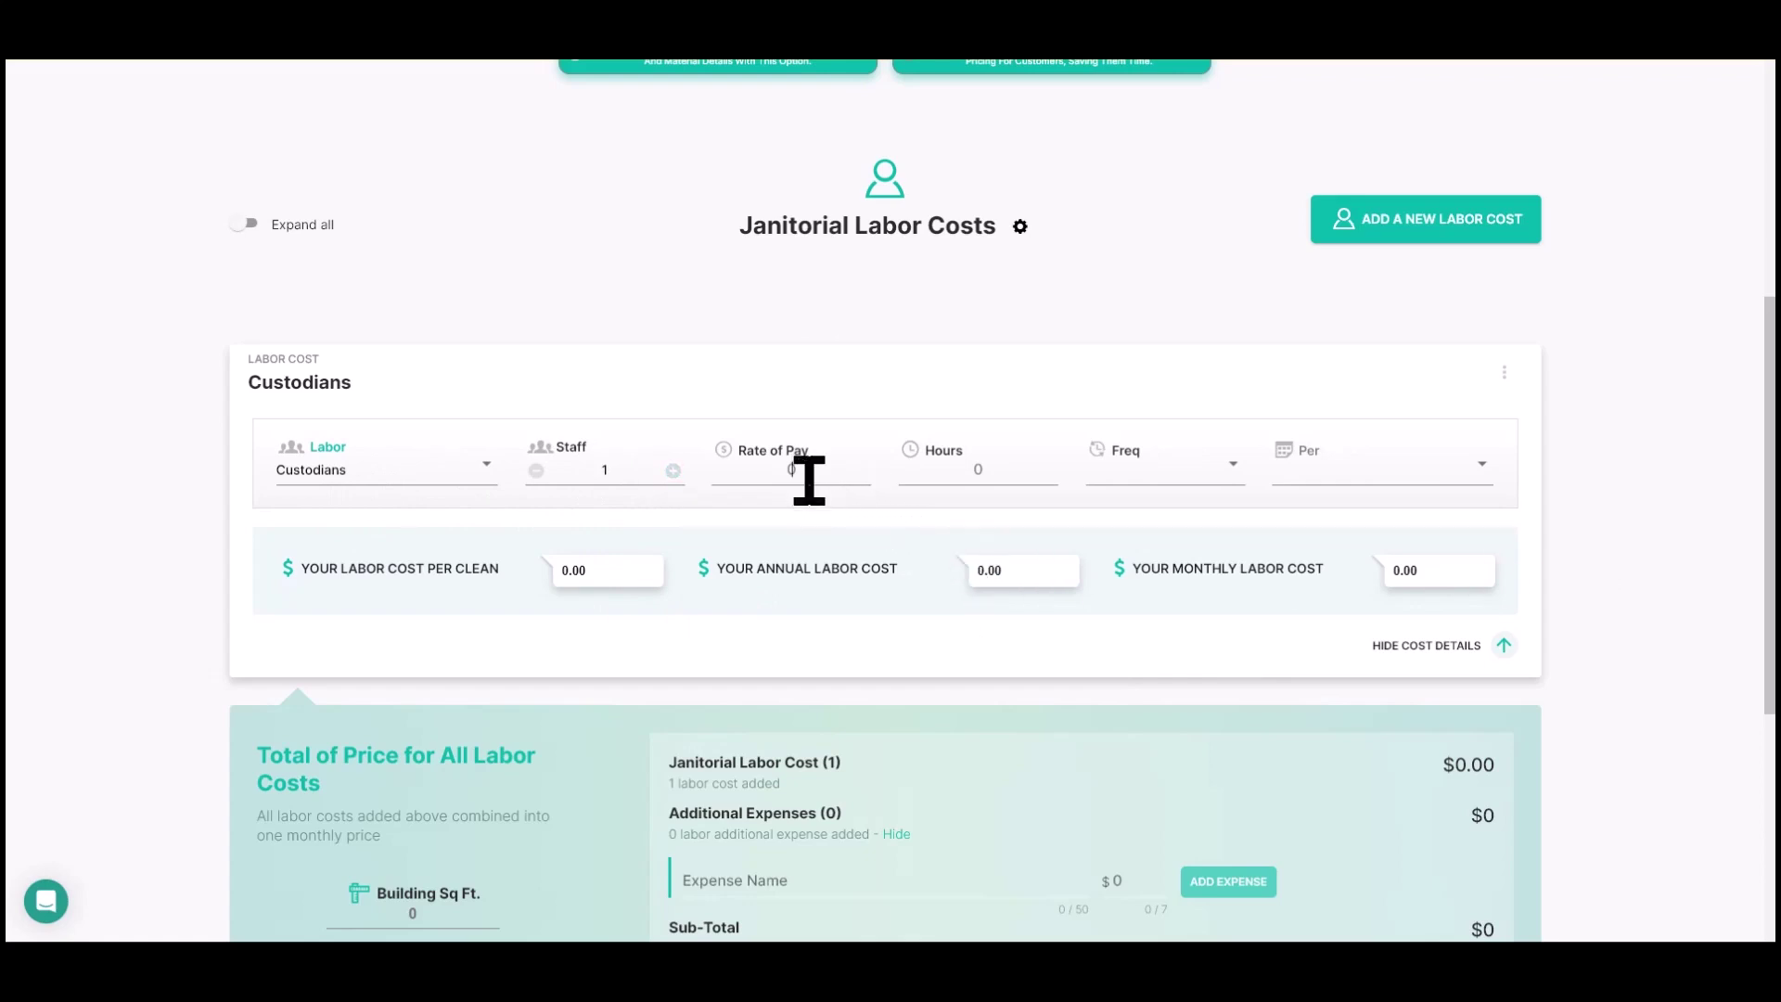
{"action": "type", "text": "18"}
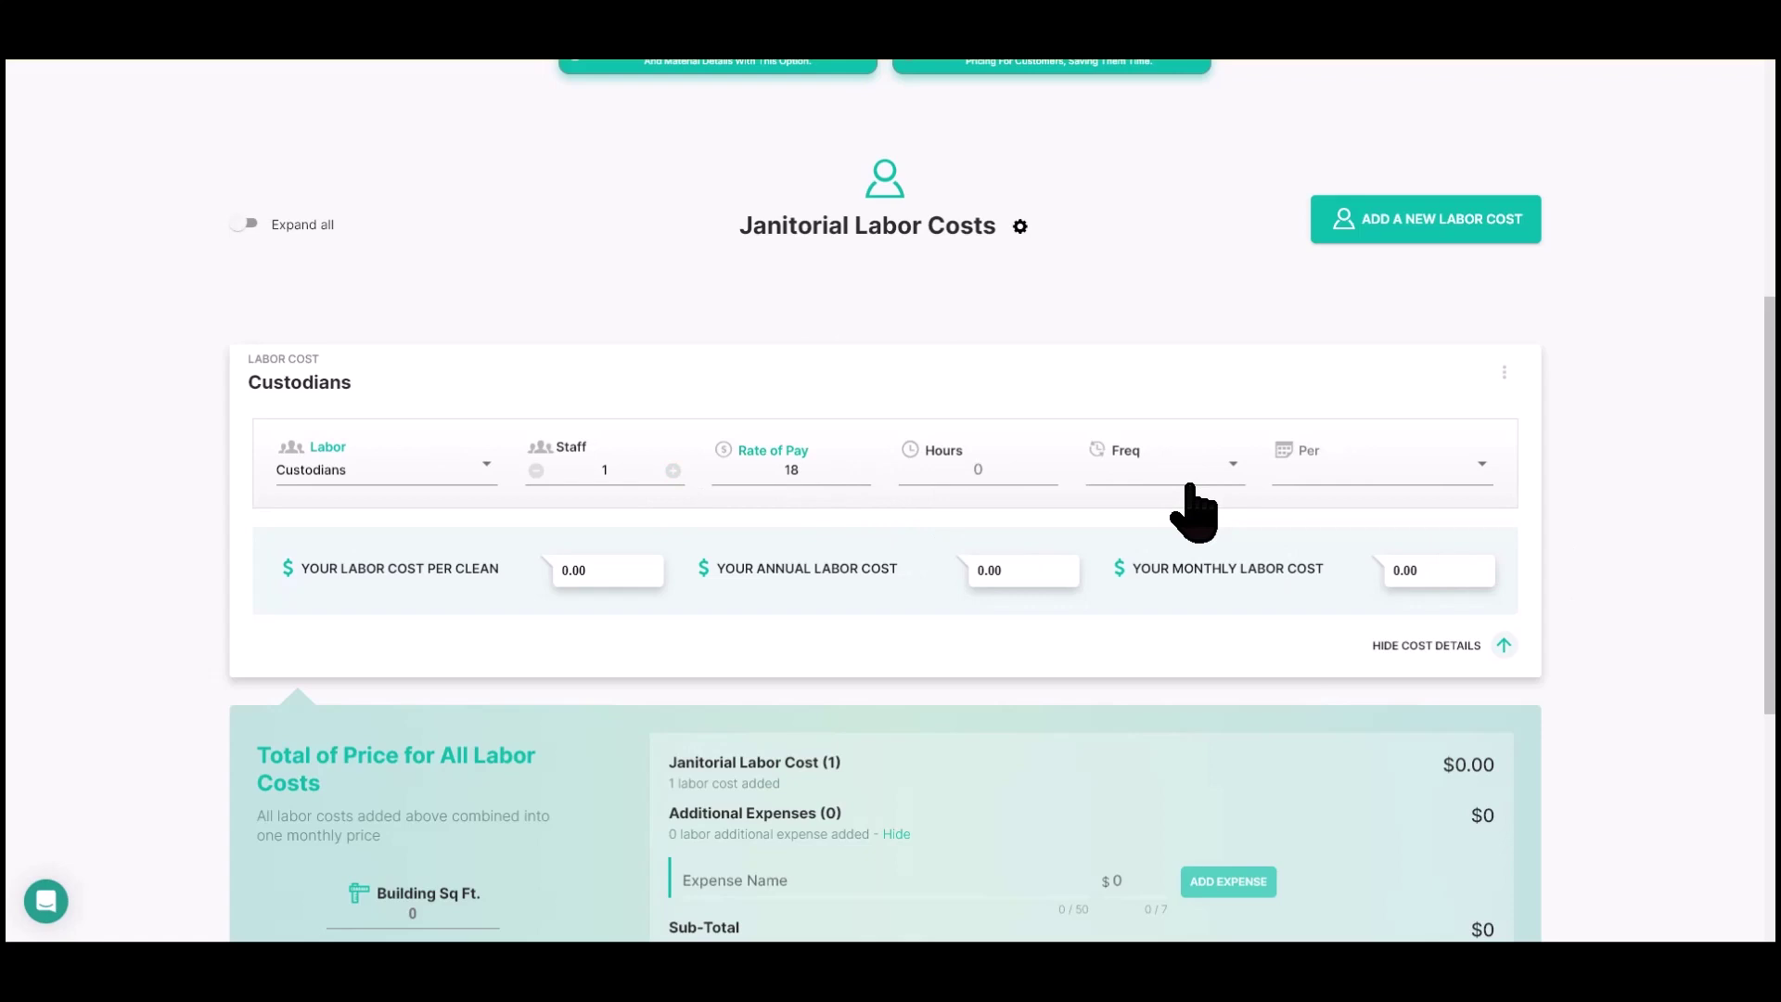
Check the cleaning time in the Automated Price Estimator and return to the DIY Advanced Cost Estimator.
{"action": "scroll", "coordinate": [1076, 306], "scroll_direction": "up", "scroll_amount": 4}
{"action": "left_click", "coordinate": [1109, 432]}
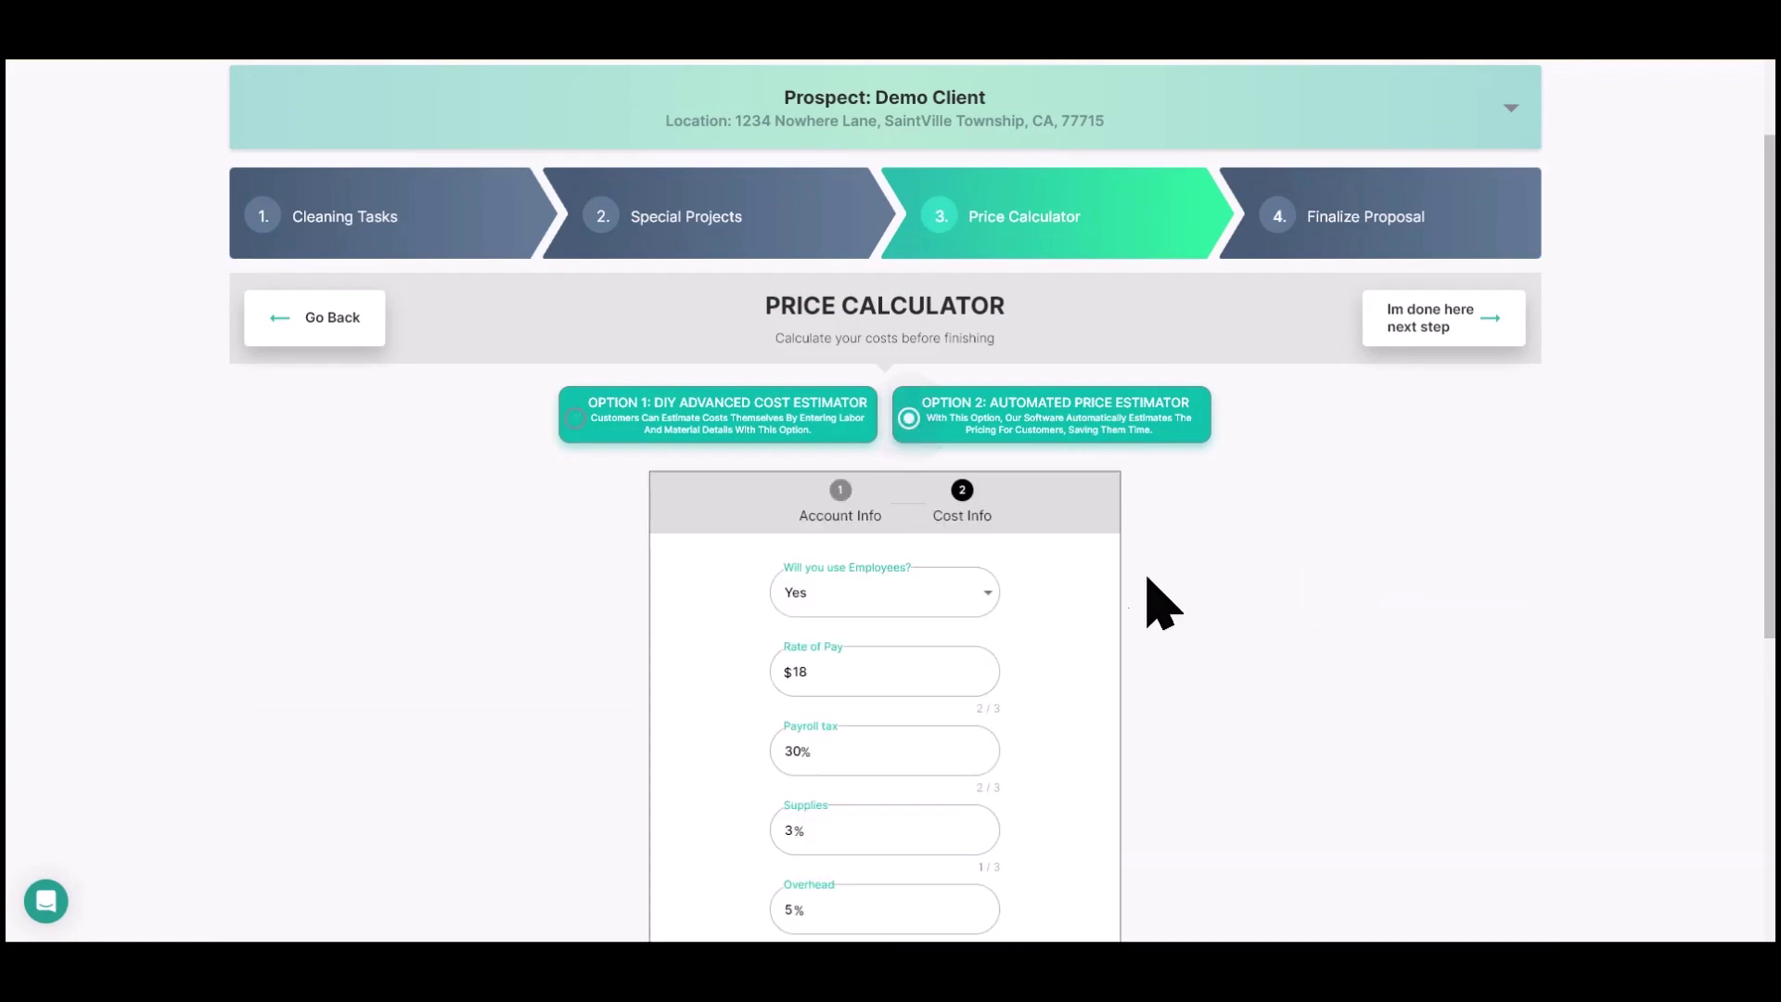
{"action": "scroll", "coordinate": [1201, 570], "scroll_direction": "down", "scroll_amount": 4}
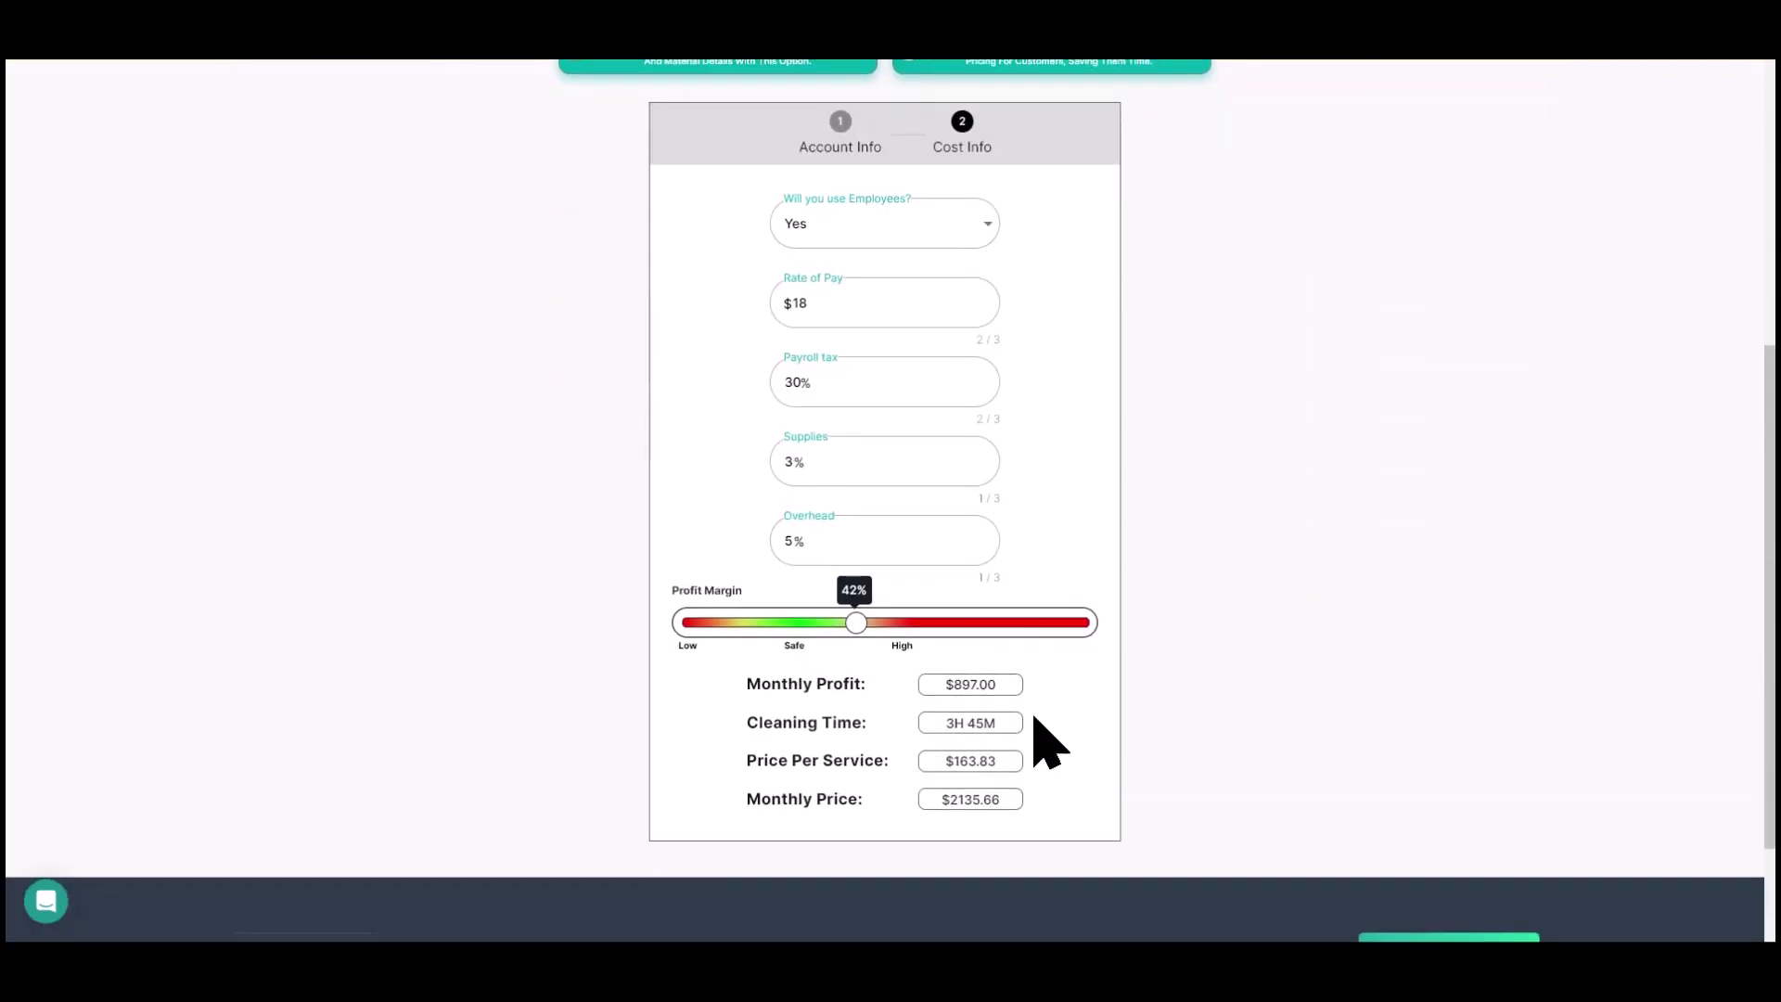
{"action": "scroll", "coordinate": [1039, 732], "scroll_direction": "up", "scroll_amount": 5}
{"action": "left_click", "coordinate": [725, 561]}
Set the Custodians labor cost to 4 hours, 3 times per week, and collapse its cost details.
{"action": "scroll", "coordinate": [1066, 608], "scroll_direction": "down", "scroll_amount": 1}
{"action": "scroll", "coordinate": [1196, 603], "scroll_direction": "down", "scroll_amount": 3}
{"action": "left_click", "coordinate": [982, 604]}
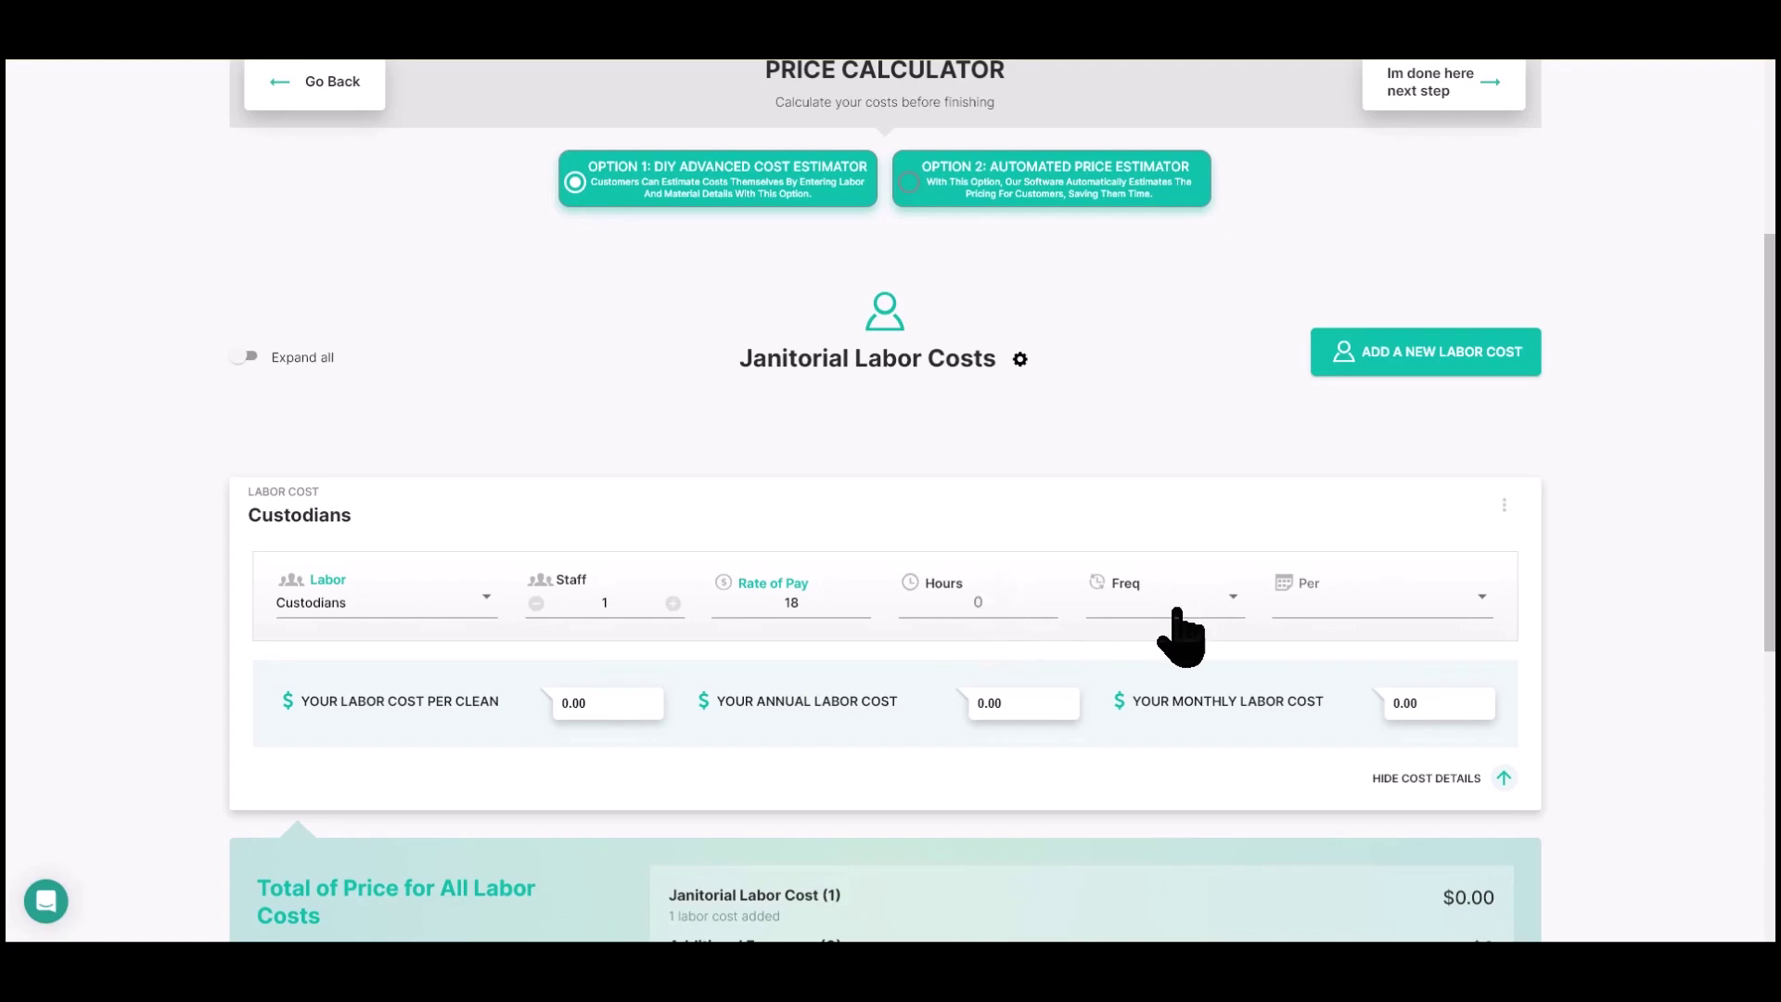
{"action": "type", "text": "4"}
{"action": "left_click", "coordinate": [1176, 613]}
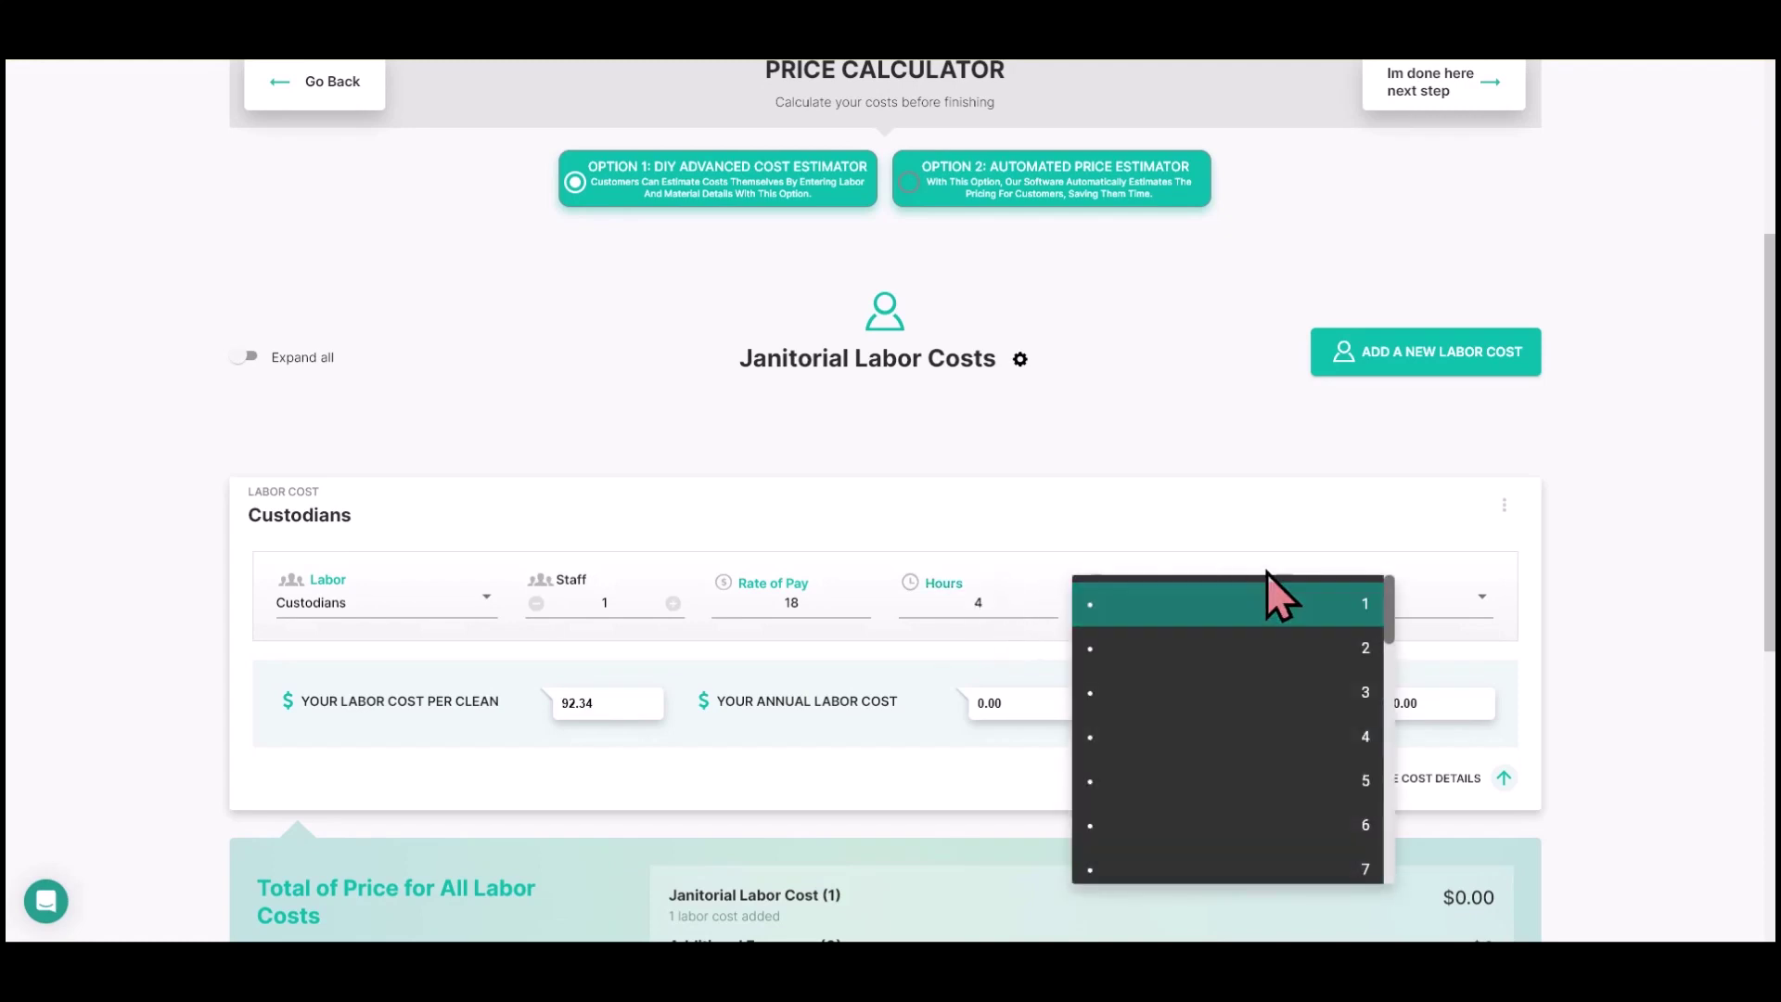
{"action": "left_click", "coordinate": [1351, 710]}
{"action": "left_click", "coordinate": [1439, 616]}
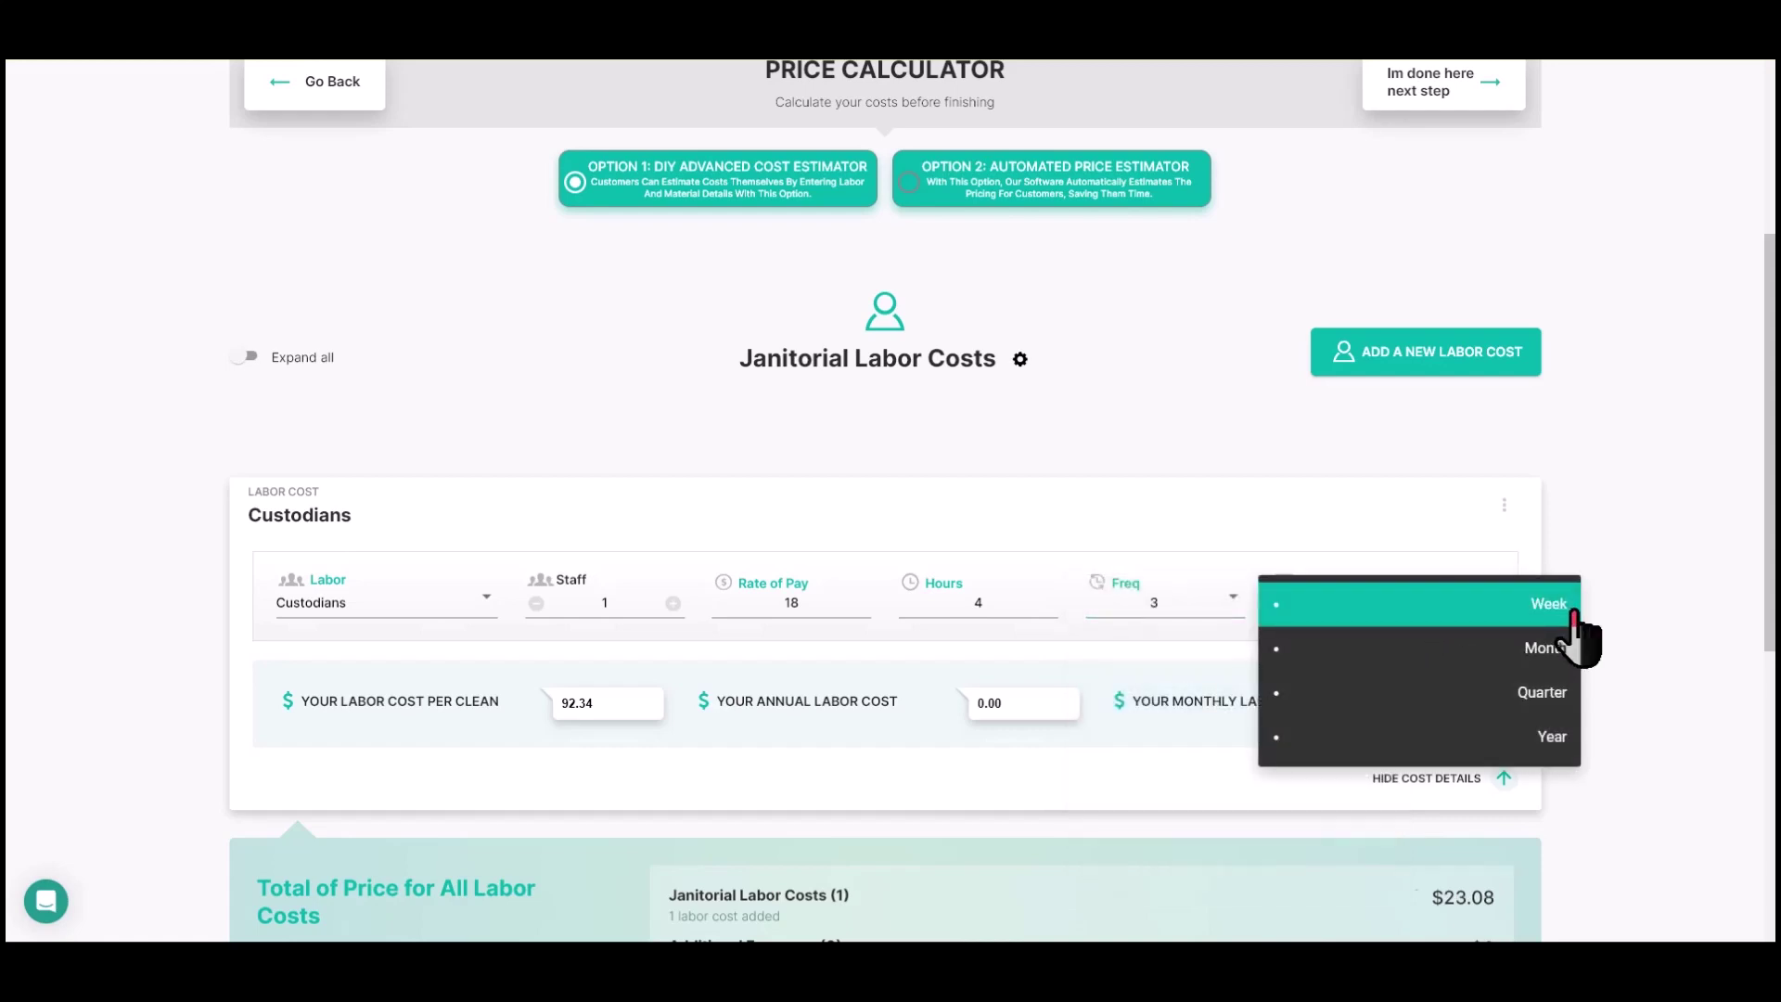
{"action": "left_click", "coordinate": [1574, 610]}
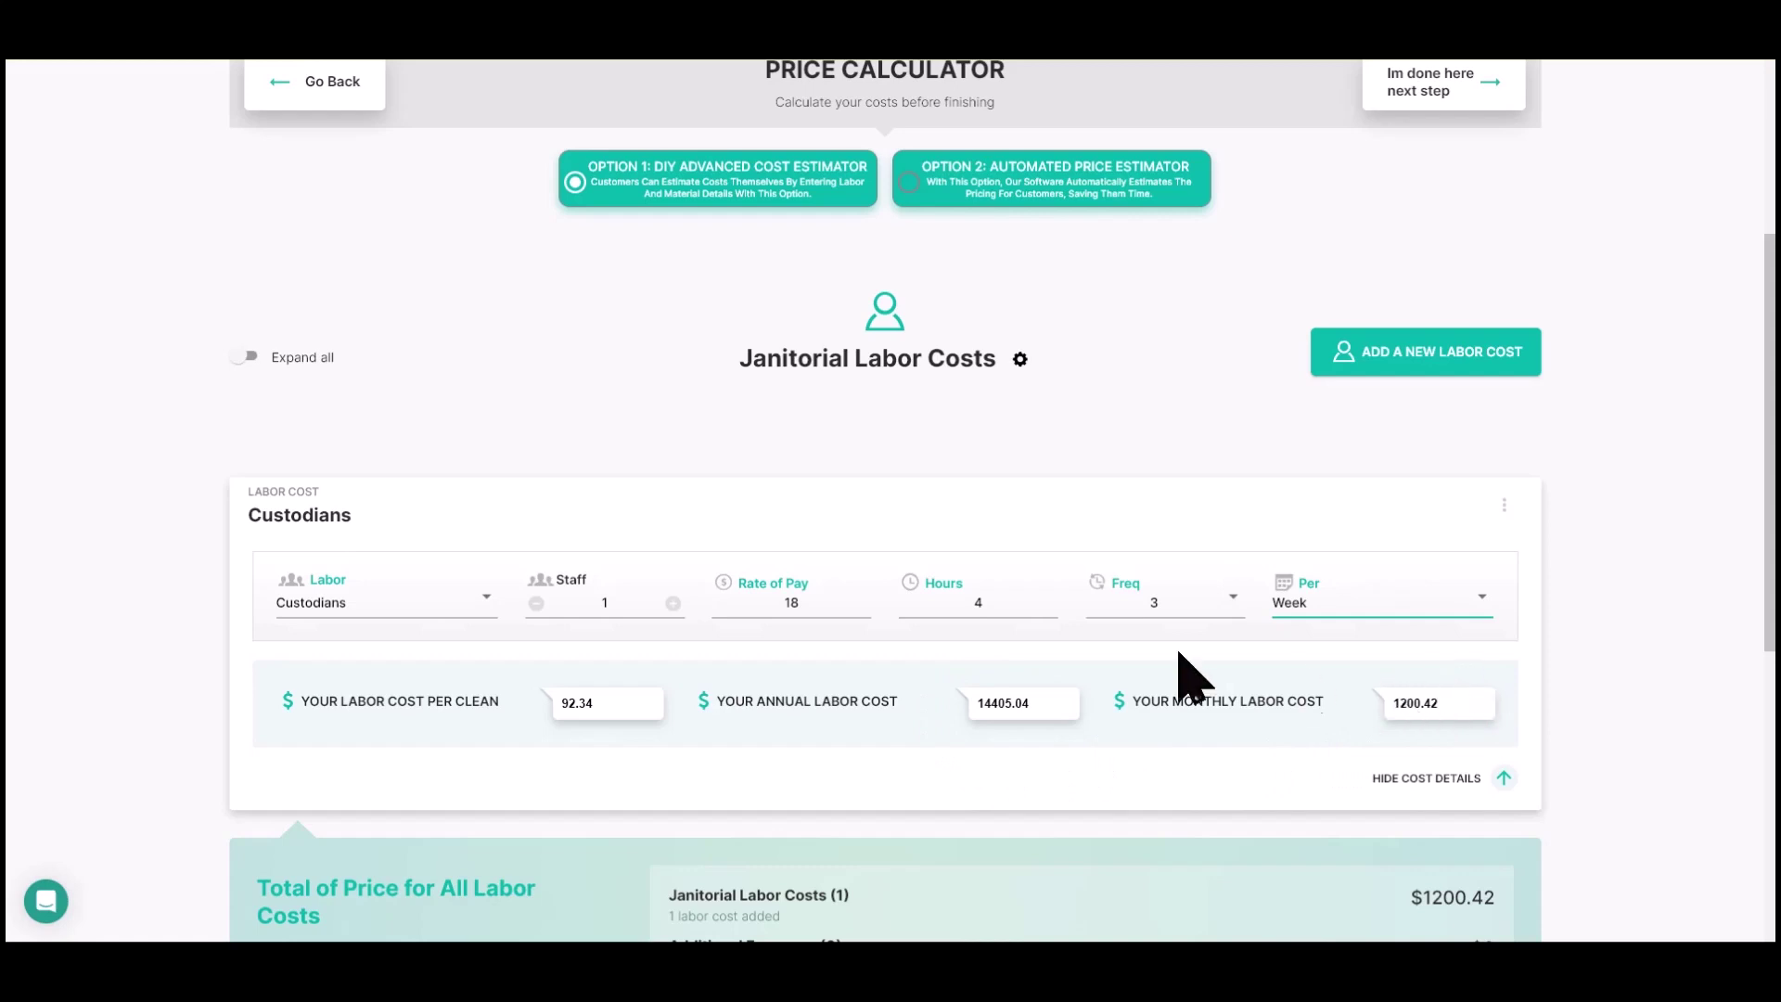
{"action": "left_click", "coordinate": [1502, 779]}
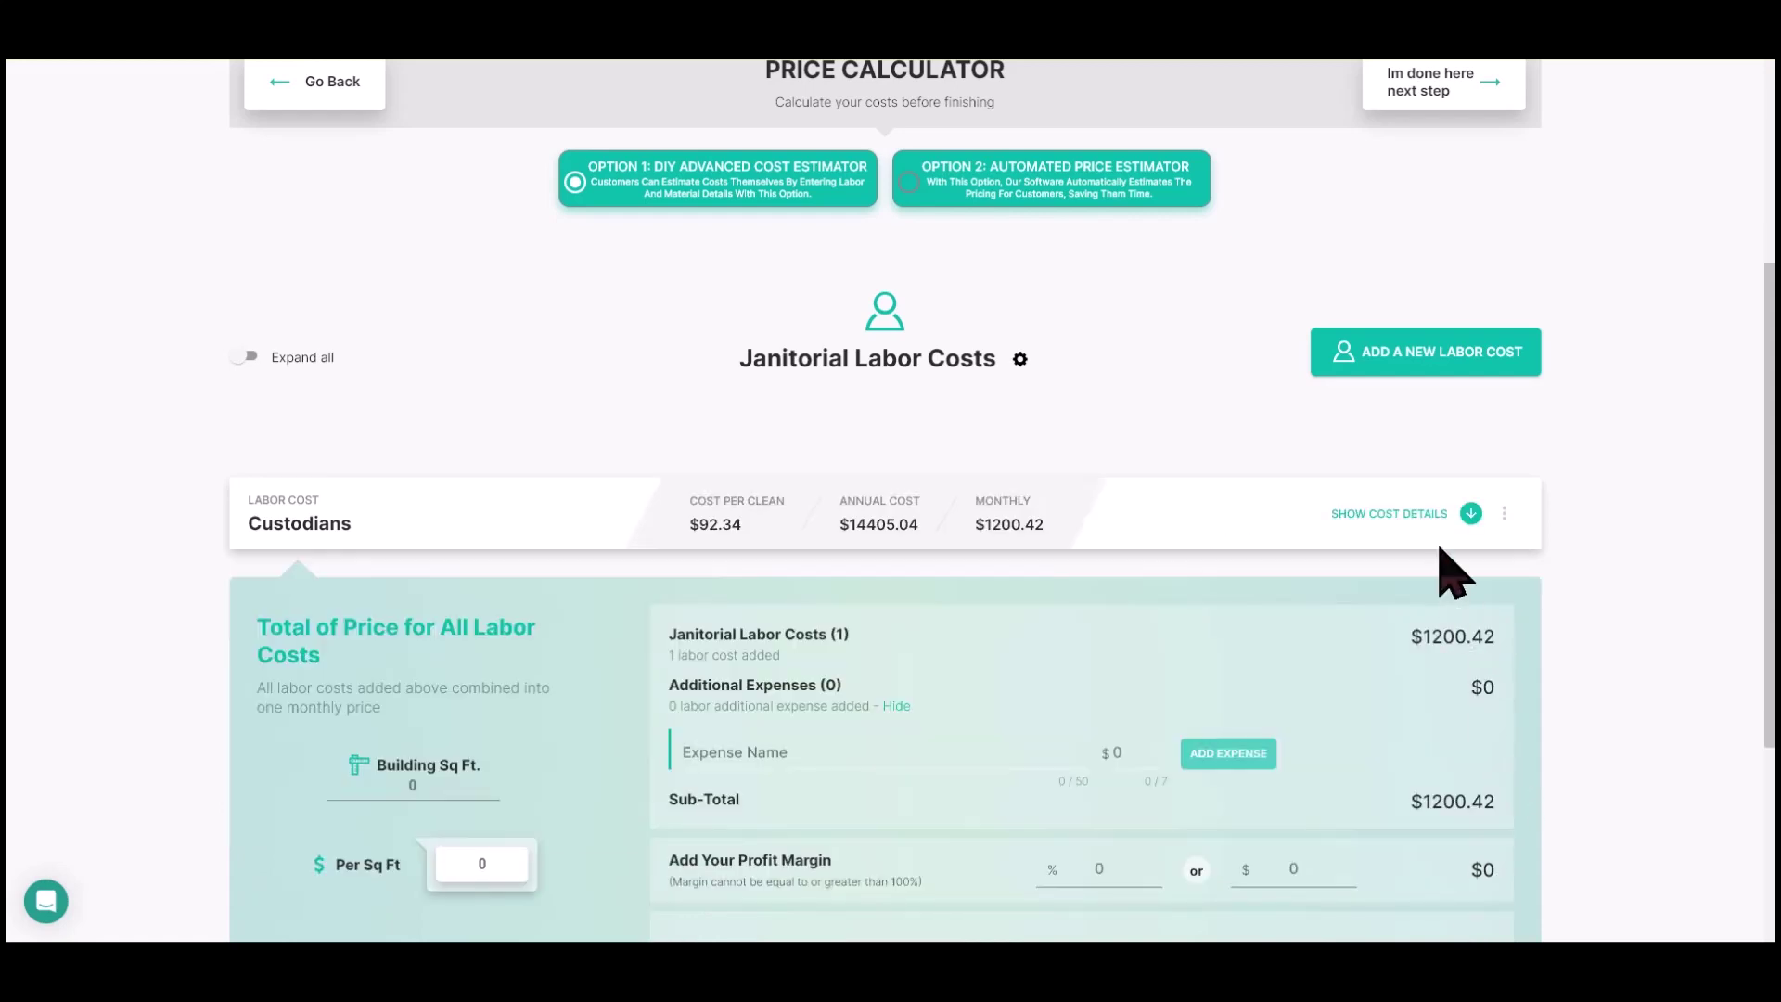
Start a new labor cost for Trainers with 1 staff member, a rate of pay of 25 and 12 hours.
{"action": "left_click", "coordinate": [1427, 352]}
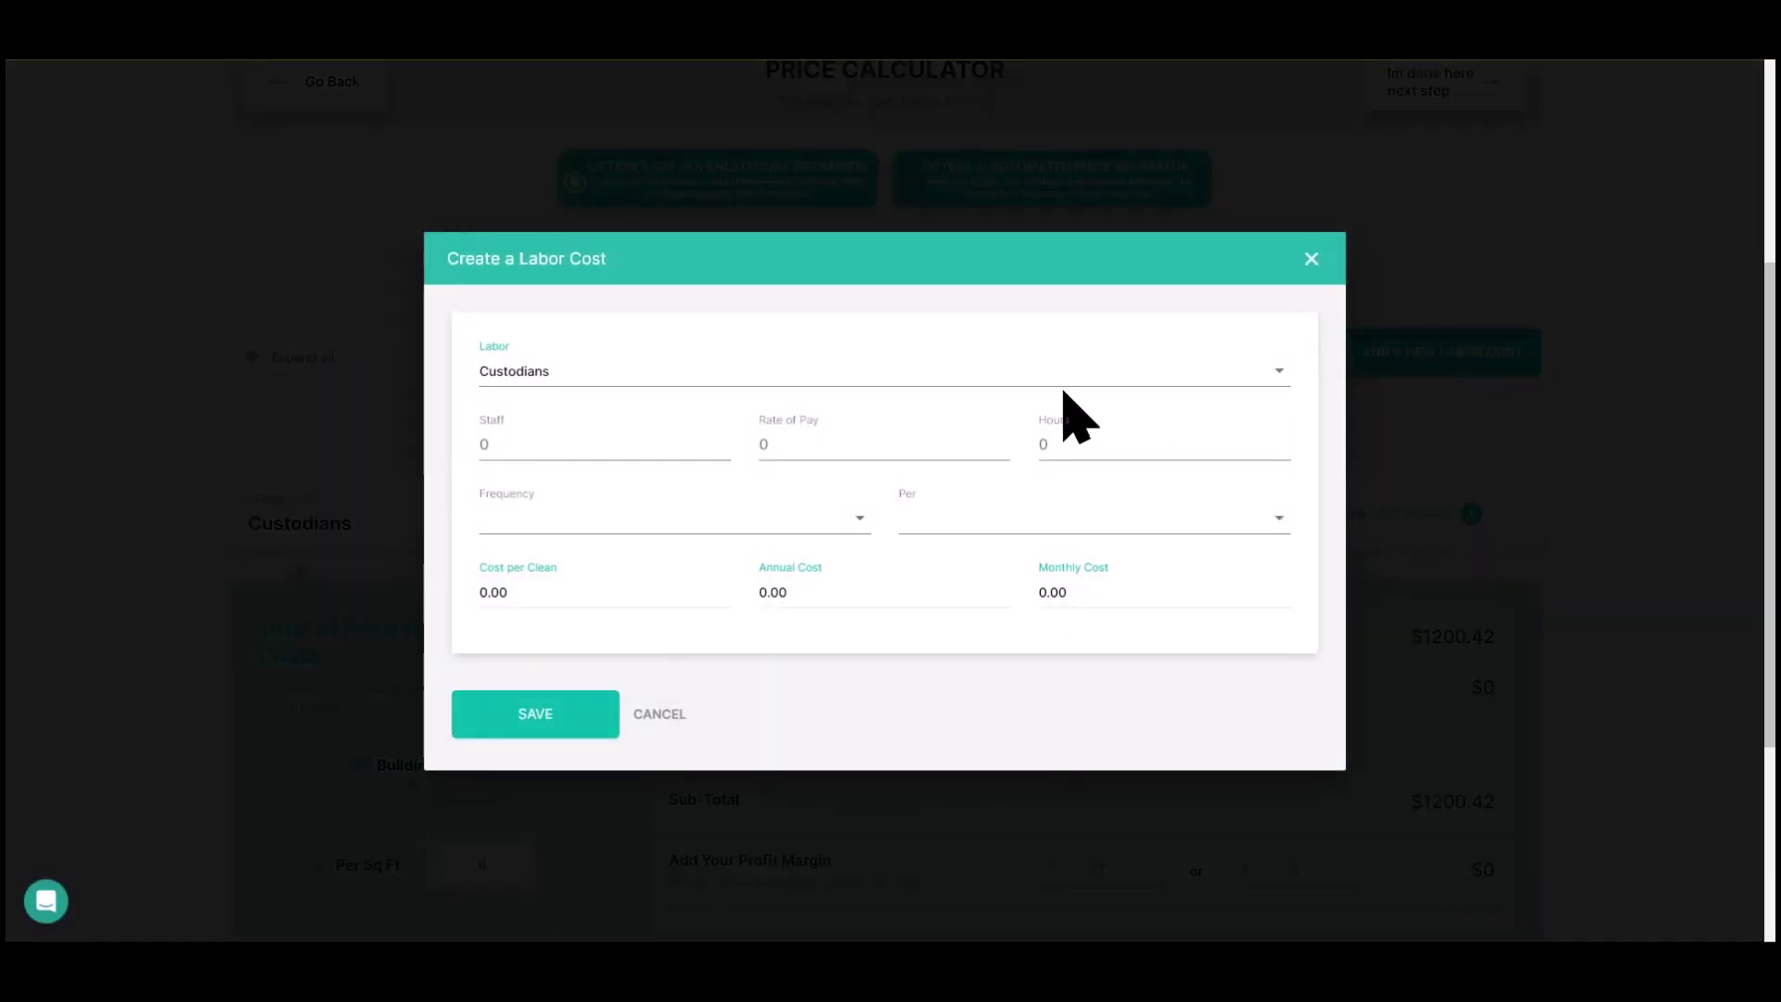
{"action": "left_click", "coordinate": [1044, 384]}
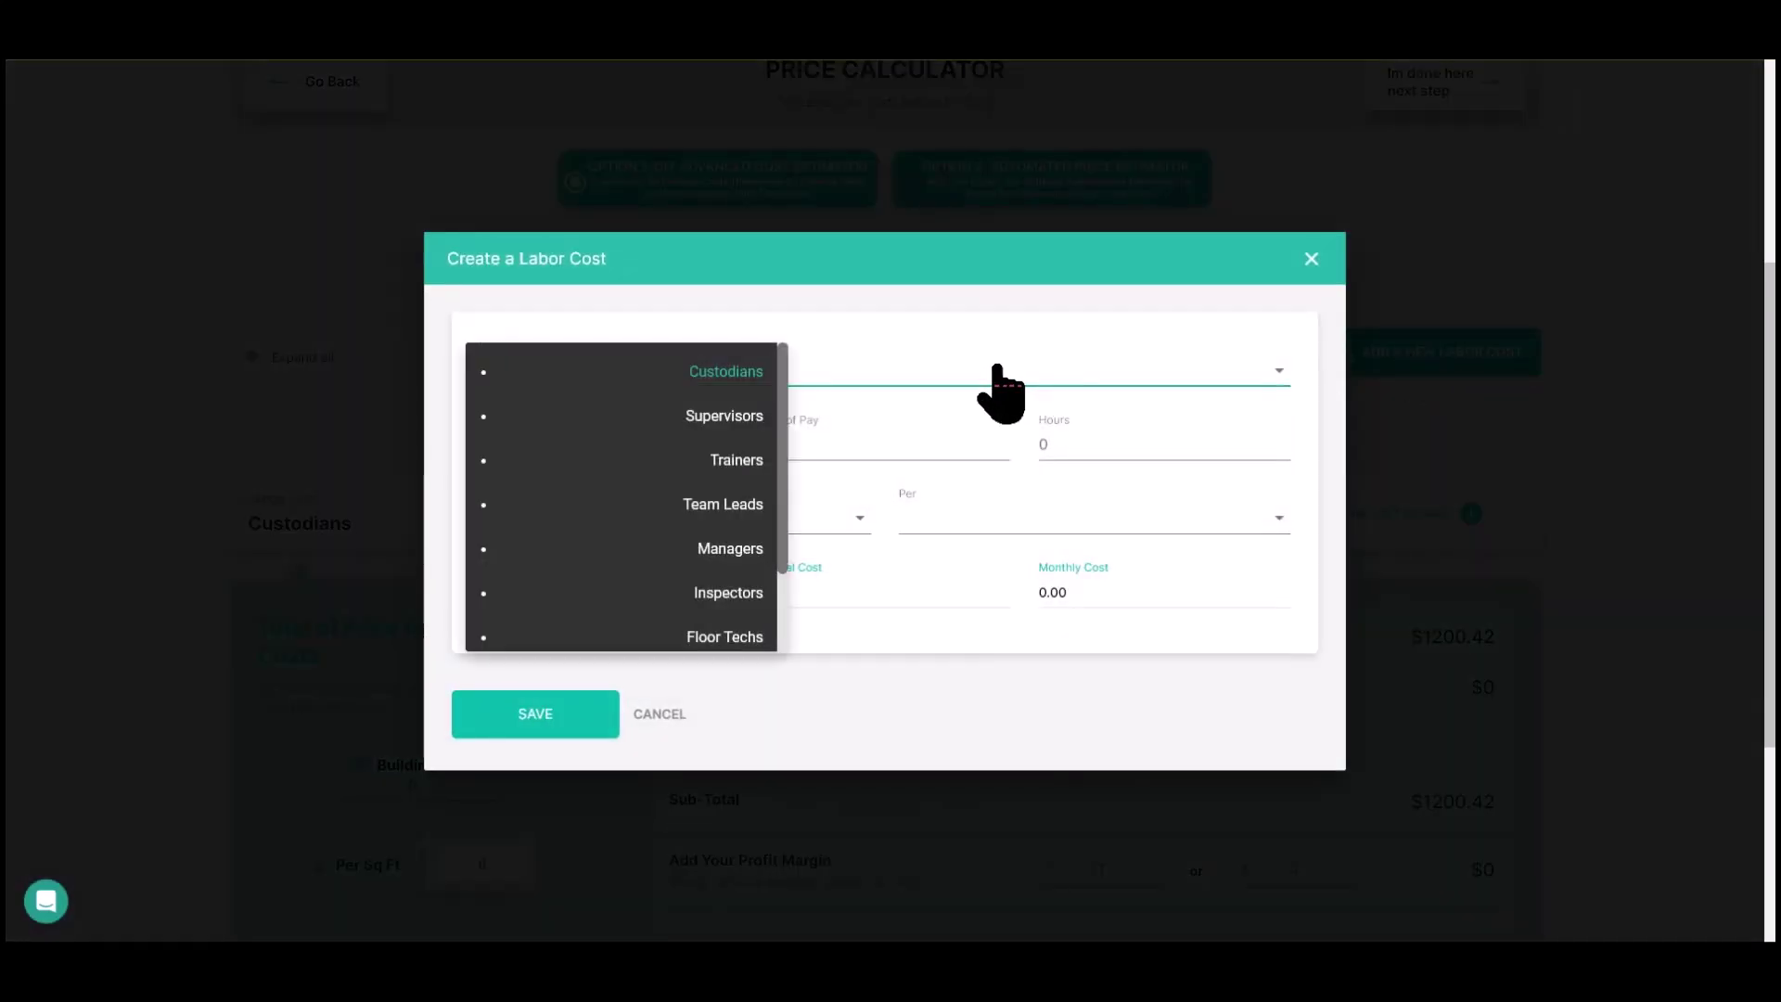
{"action": "left_click", "coordinate": [756, 464]}
{"action": "left_click", "coordinate": [682, 444]}
{"action": "type", "text": "1"}
{"action": "key", "text": "Tab"}
{"action": "type", "text": "25"}
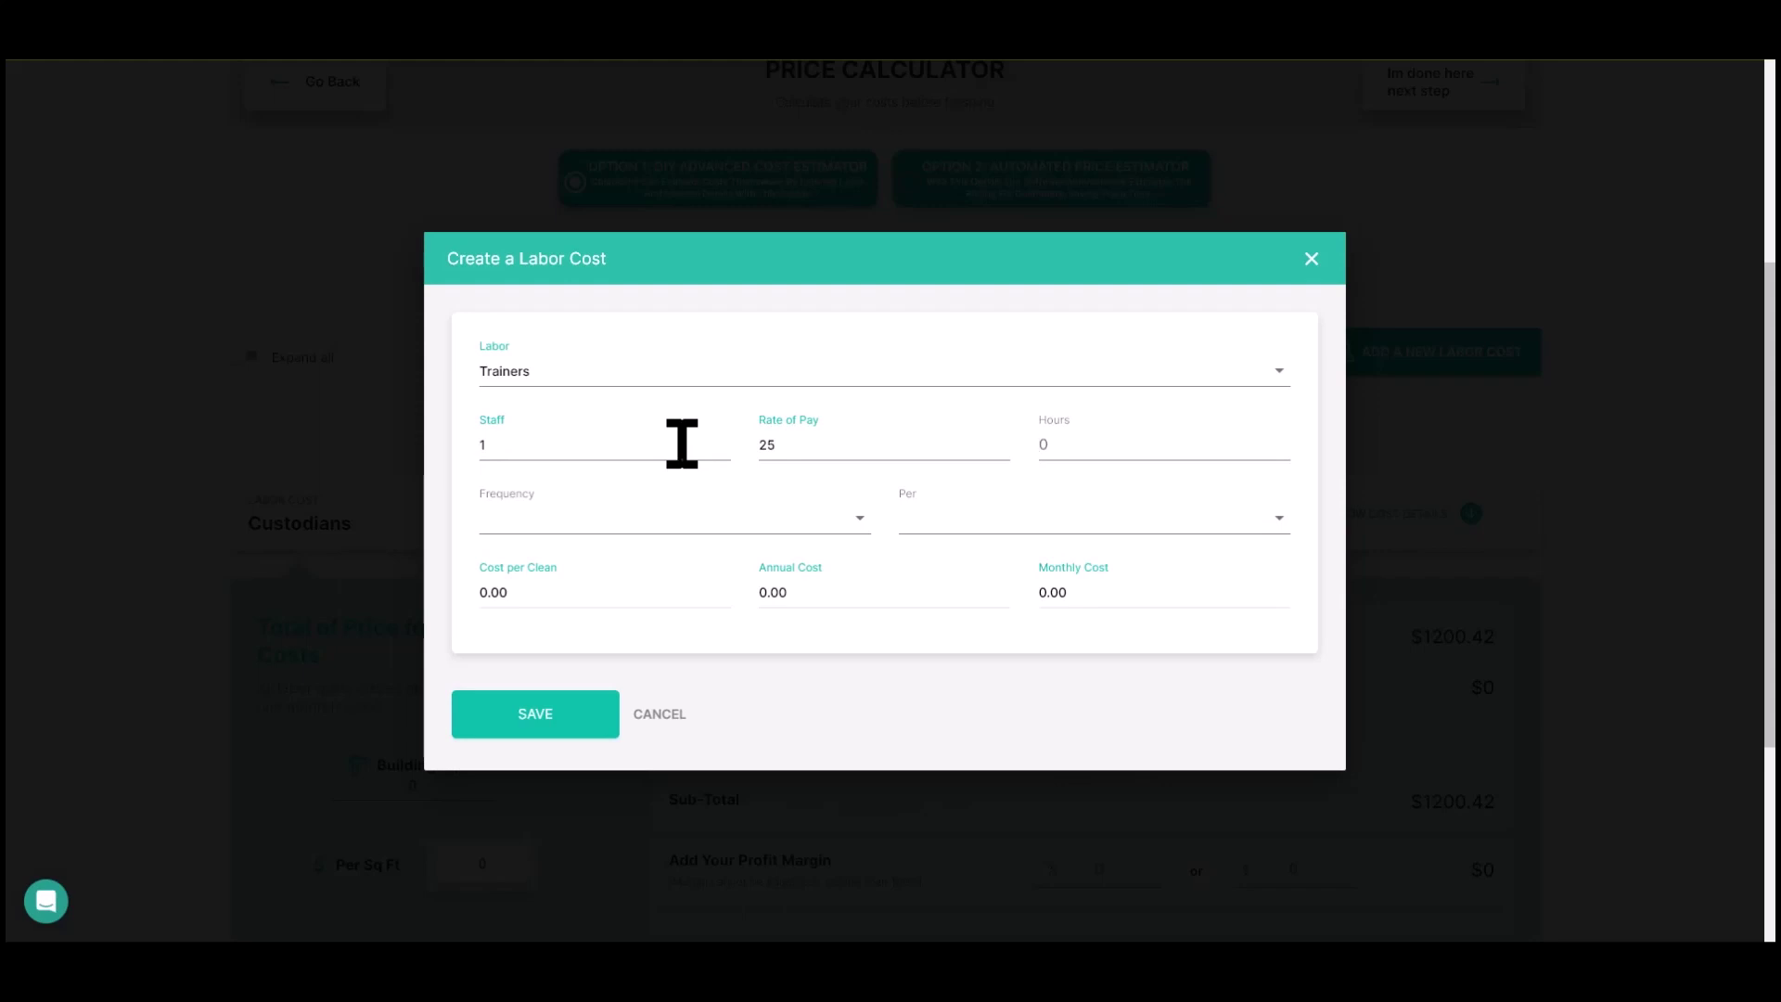
{"action": "key", "text": "Tab"}
{"action": "type", "text": "12"}
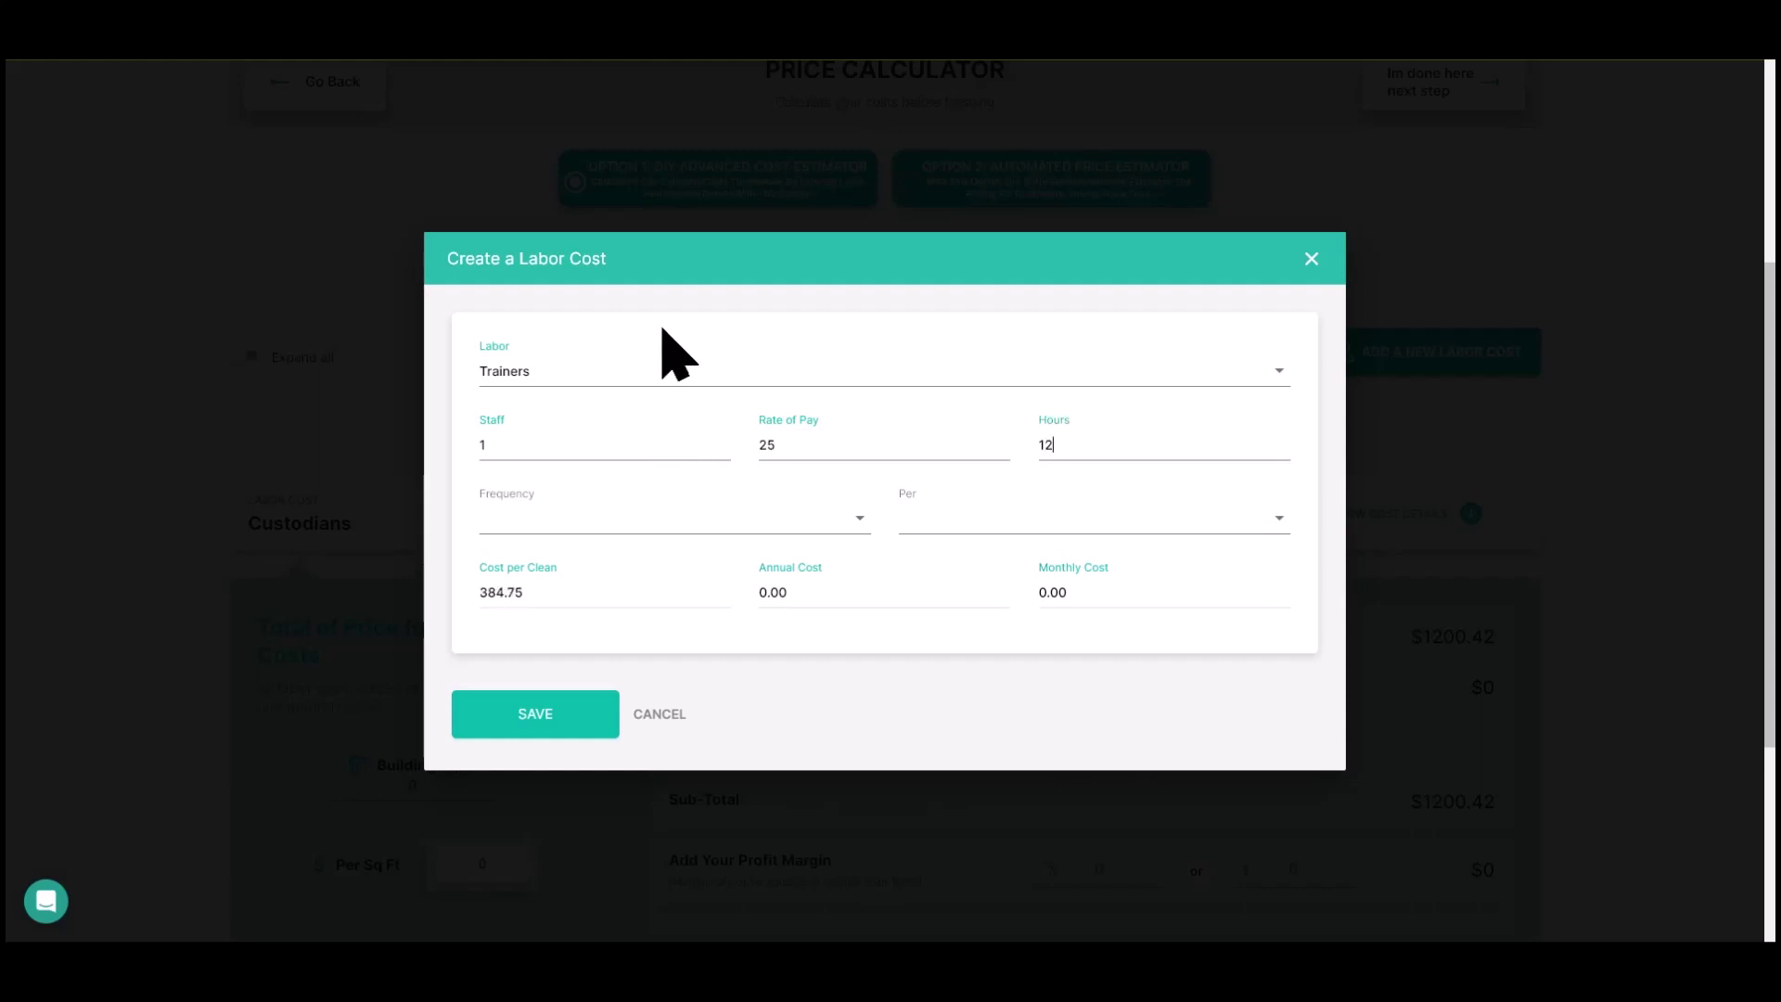
Set the Trainers frequency to 2 per quarter and save the labor cost.
{"action": "left_click", "coordinate": [662, 524]}
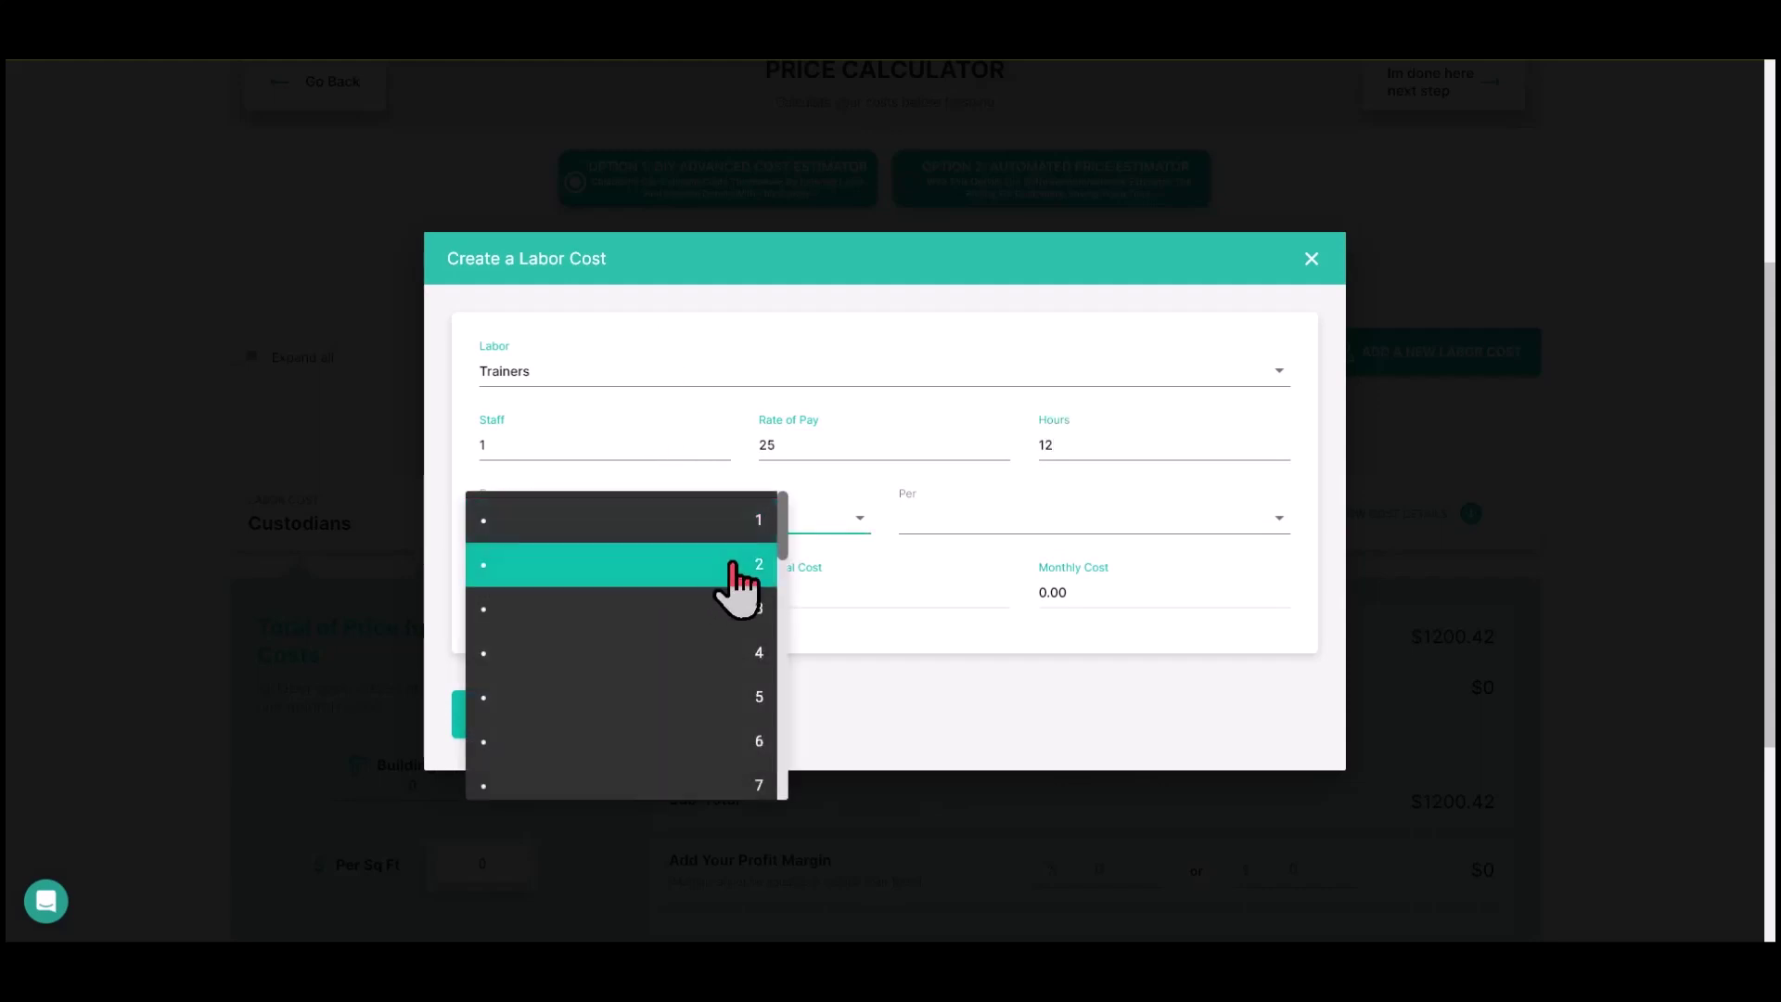
{"action": "left_click", "coordinate": [733, 563]}
{"action": "left_click", "coordinate": [973, 524]}
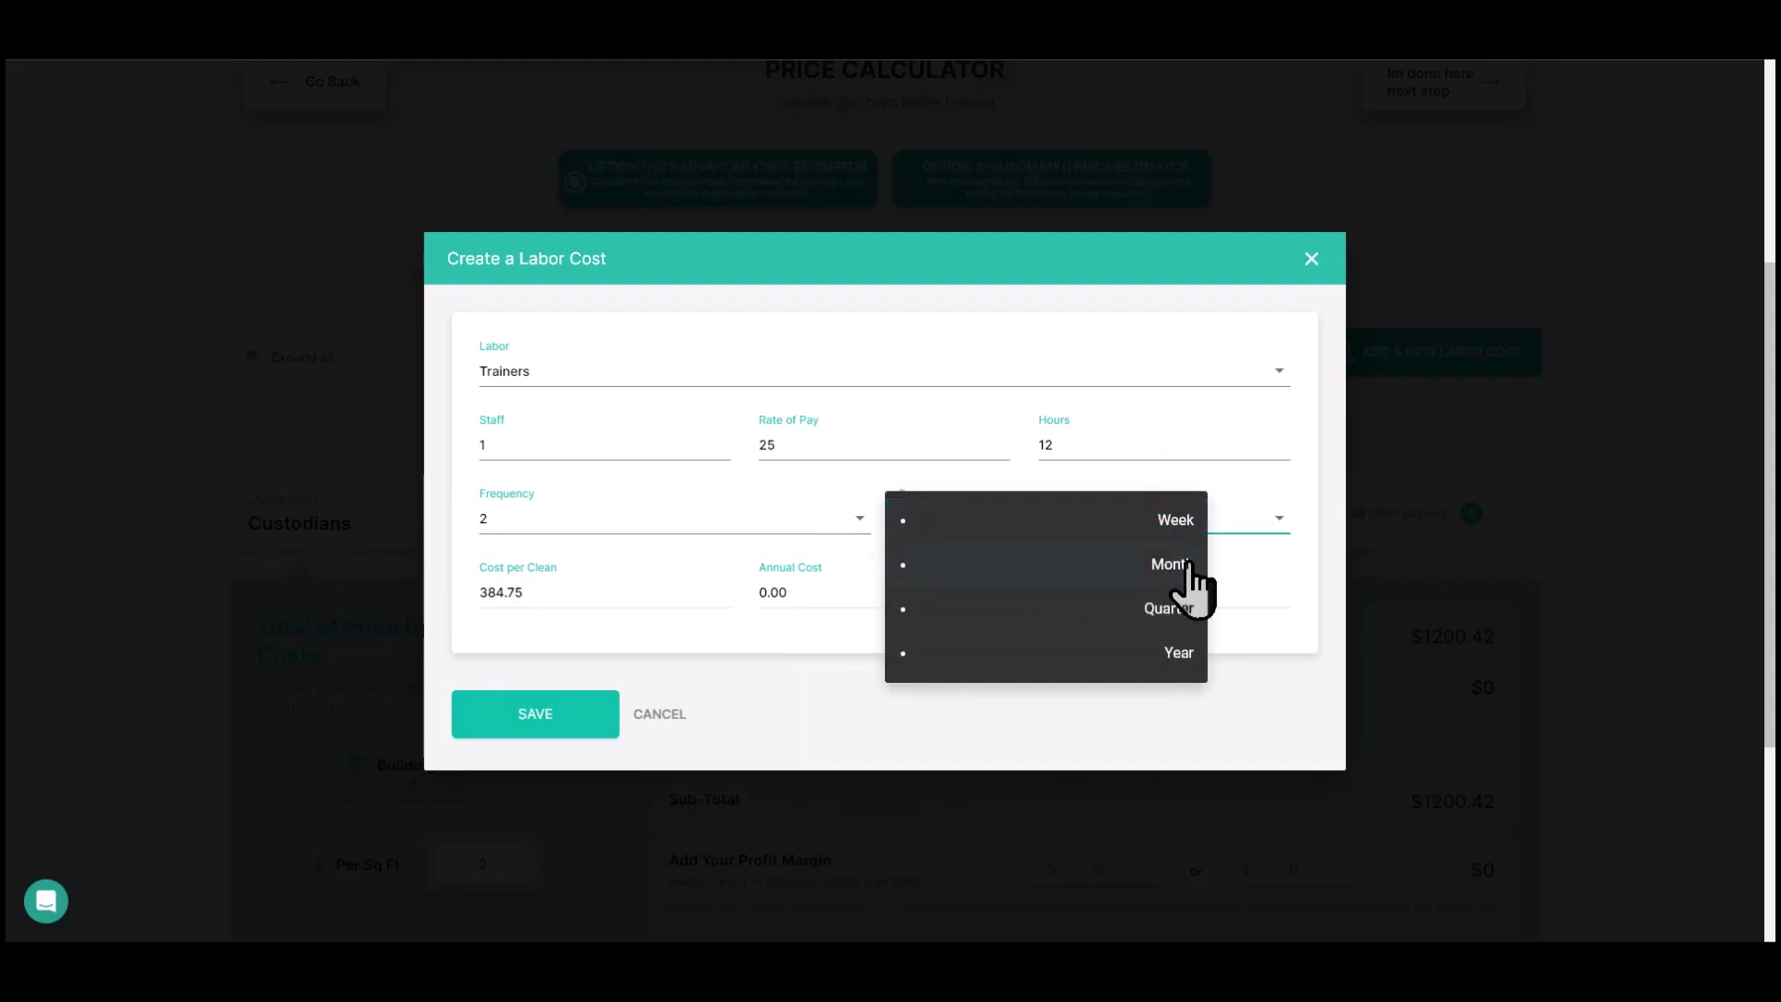
{"action": "left_click", "coordinate": [1188, 614]}
{"action": "left_click", "coordinate": [559, 731]}
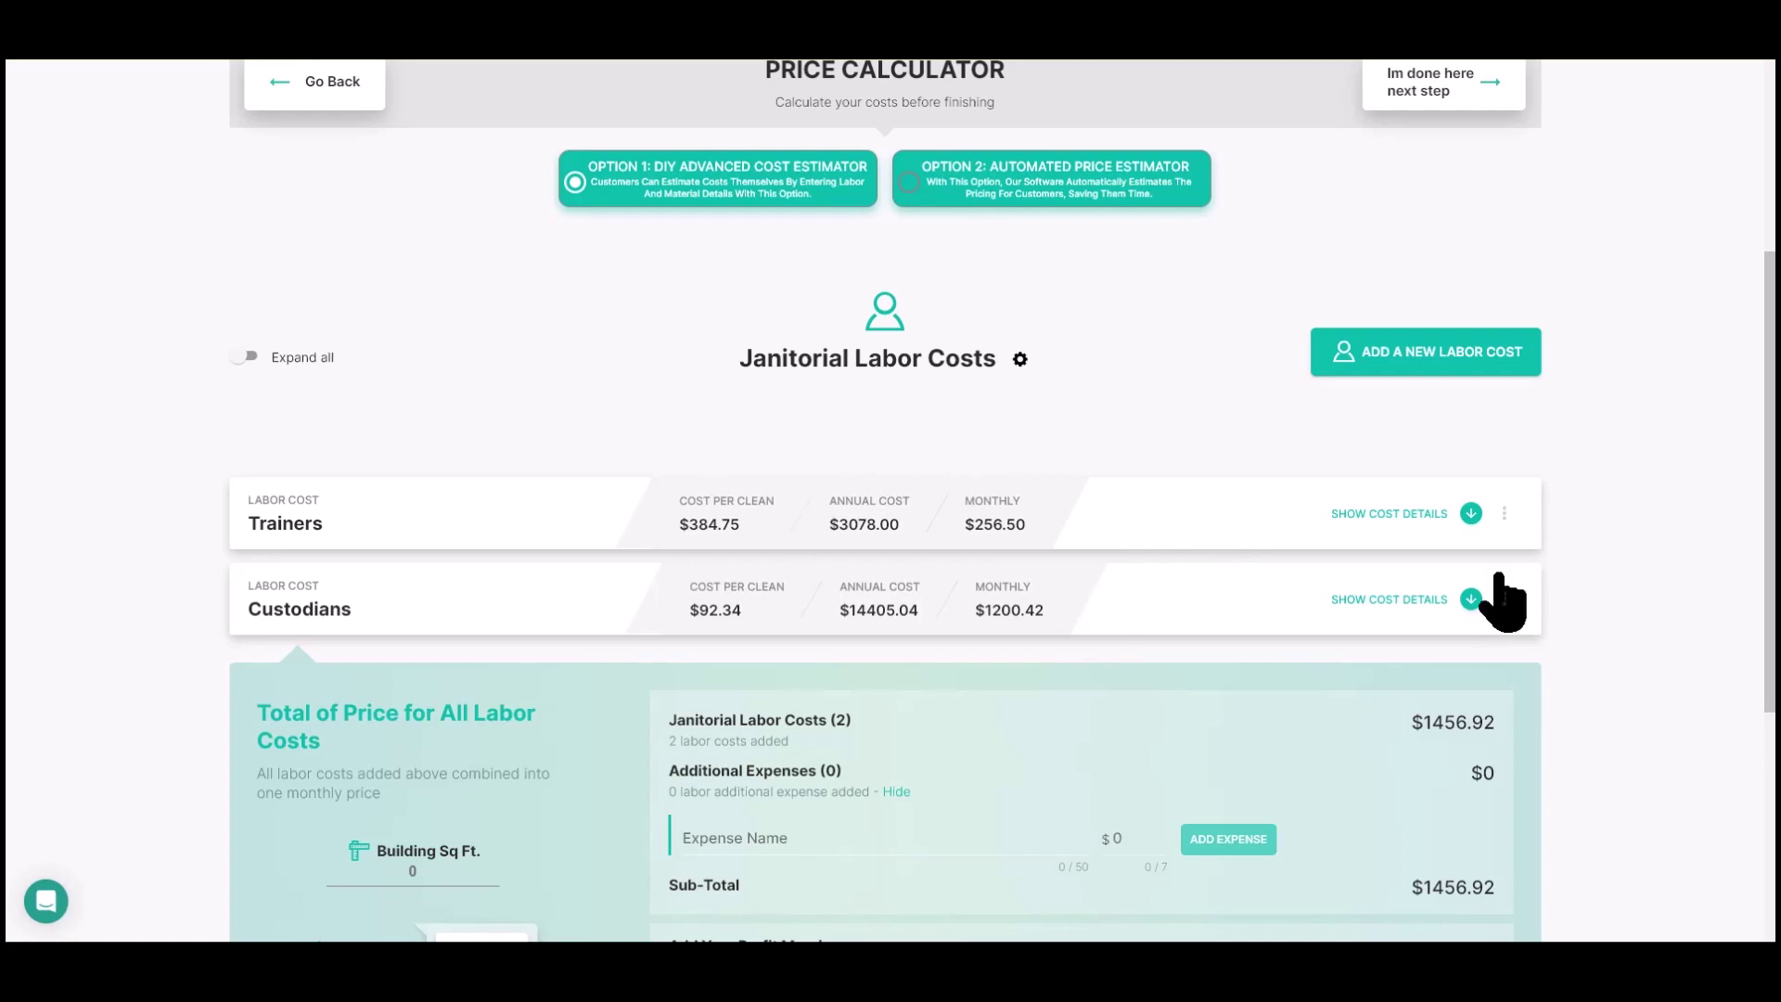
Start another labor cost for Inspectors with 1 staff member, a rate of pay of 20 and 1 hour.
{"action": "left_click", "coordinate": [1450, 363]}
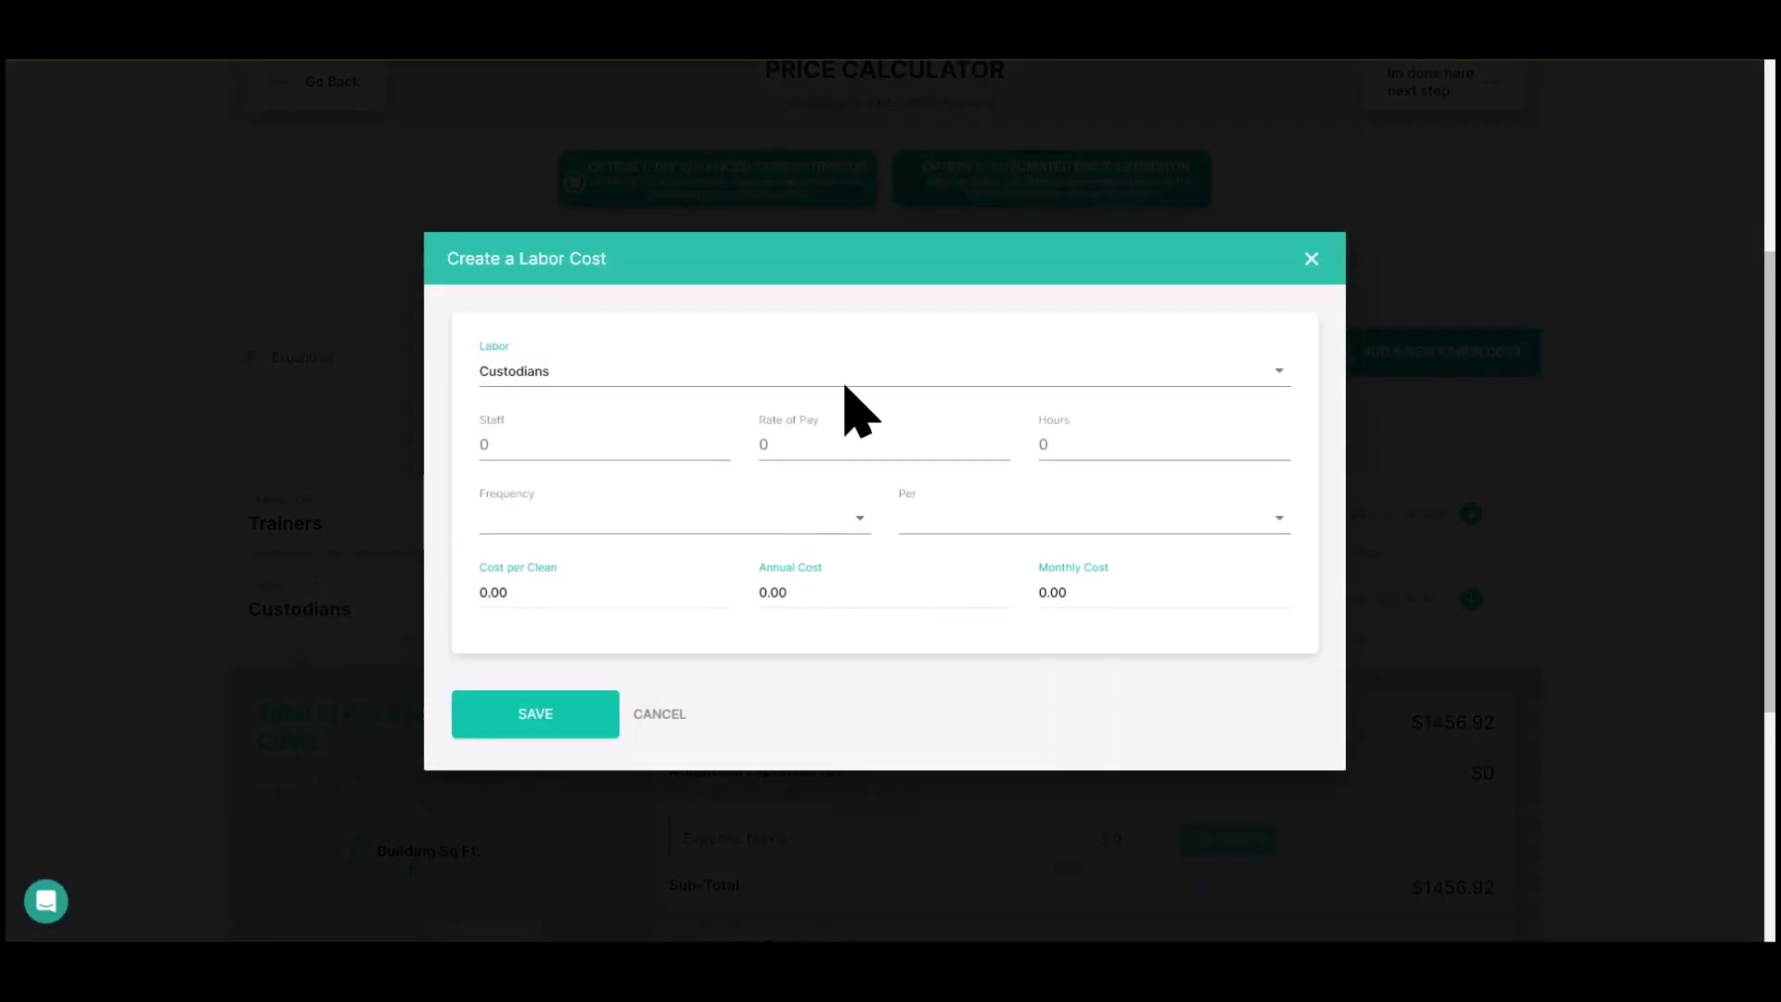
{"action": "left_click", "coordinate": [850, 401]}
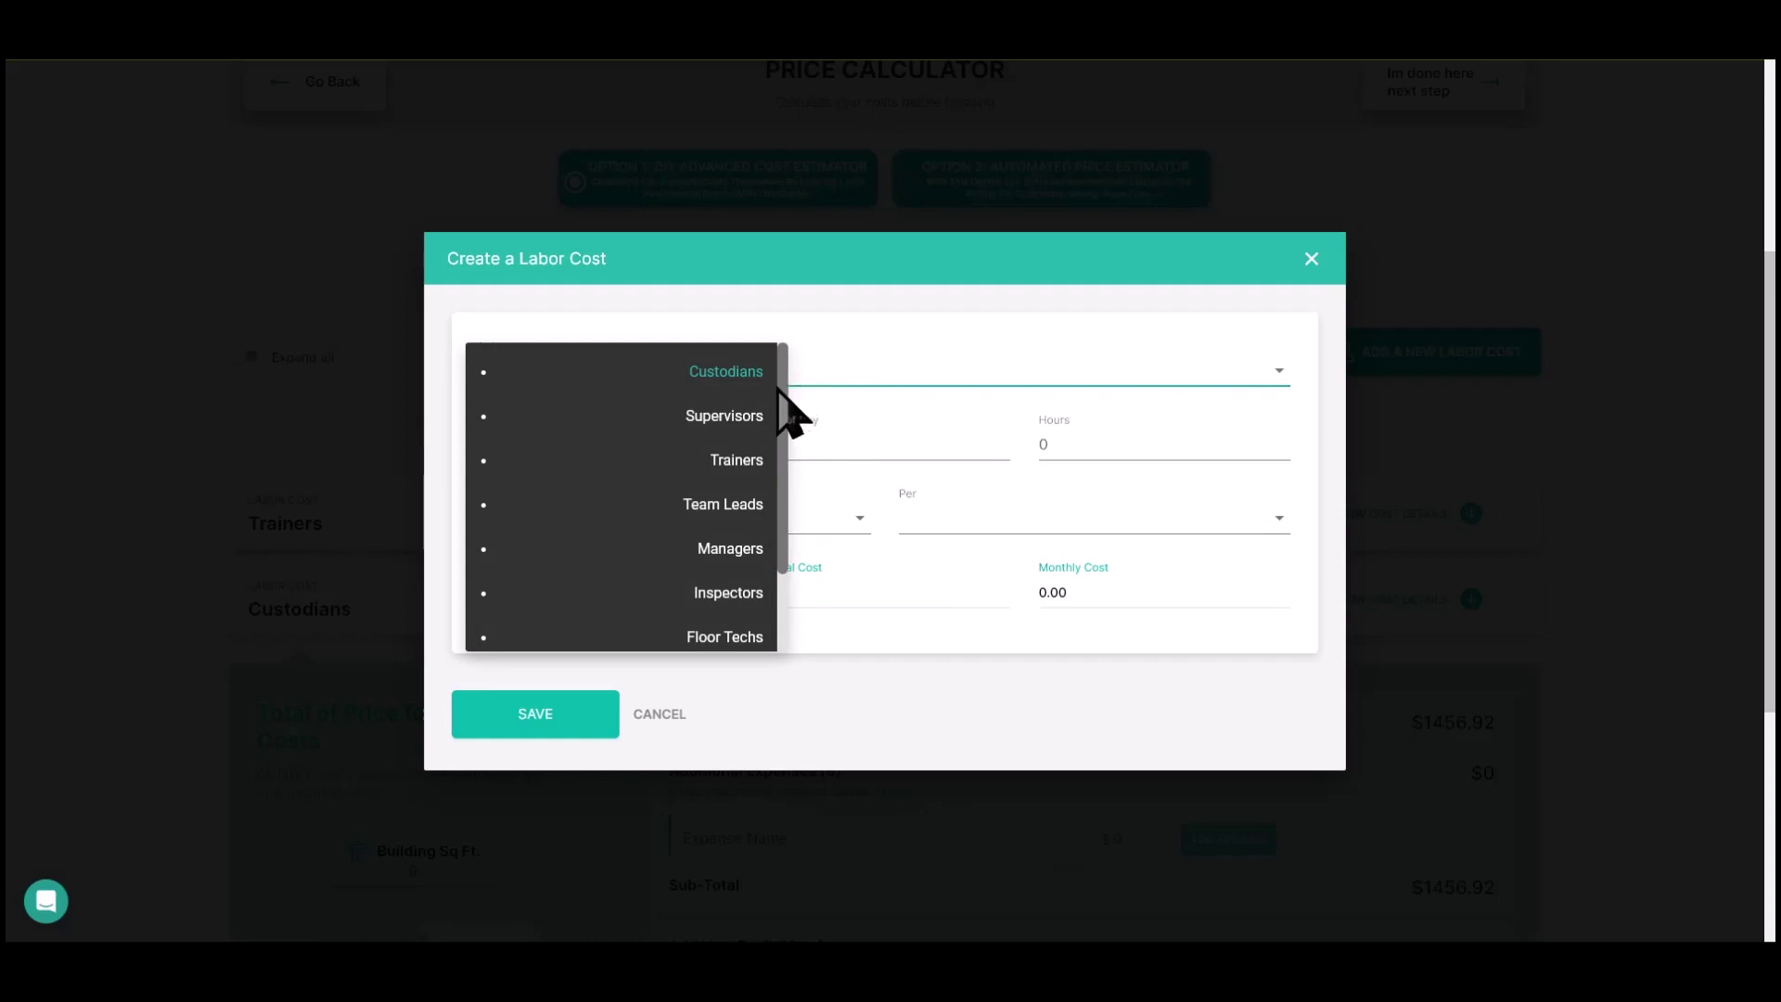
{"action": "left_click", "coordinate": [751, 598]}
{"action": "left_click", "coordinate": [651, 442]}
{"action": "type", "text": "1"}
{"action": "key", "text": "Tab"}
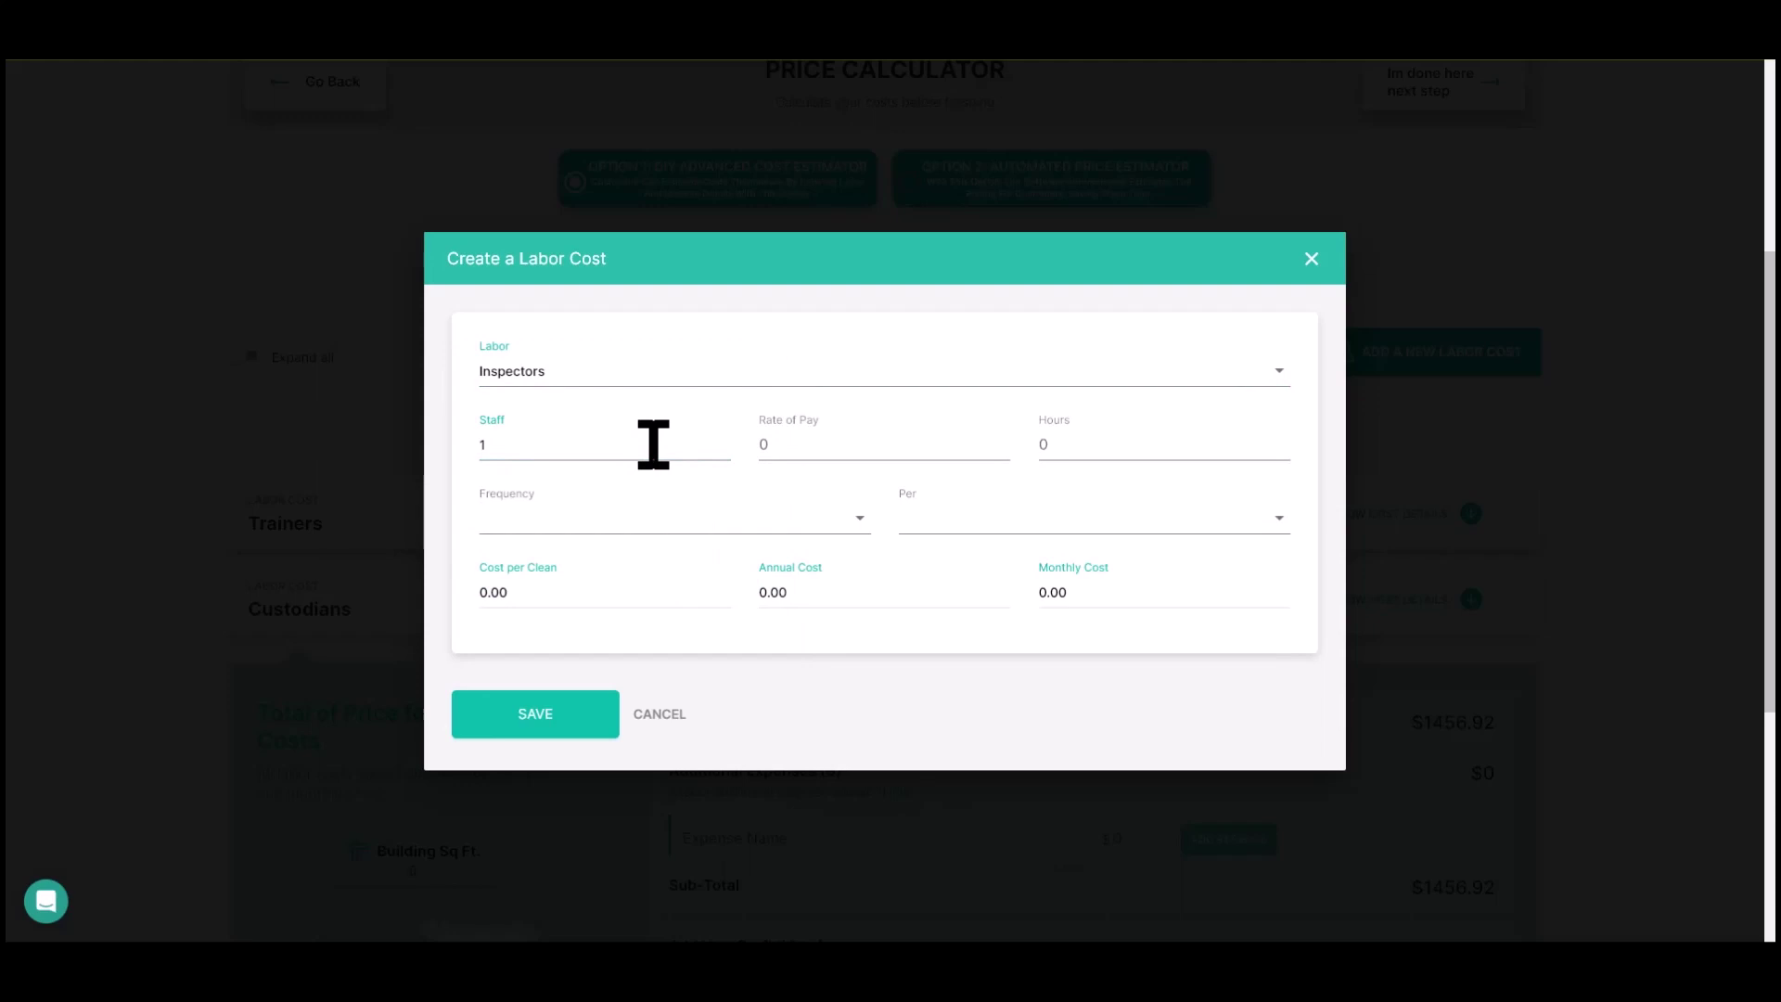
{"action": "type", "text": "20"}
{"action": "key", "text": "Tab"}
{"action": "type", "text": "1"}
Set the Inspectors frequency to 1 per month and save the labor cost.
{"action": "left_click", "coordinate": [803, 519]}
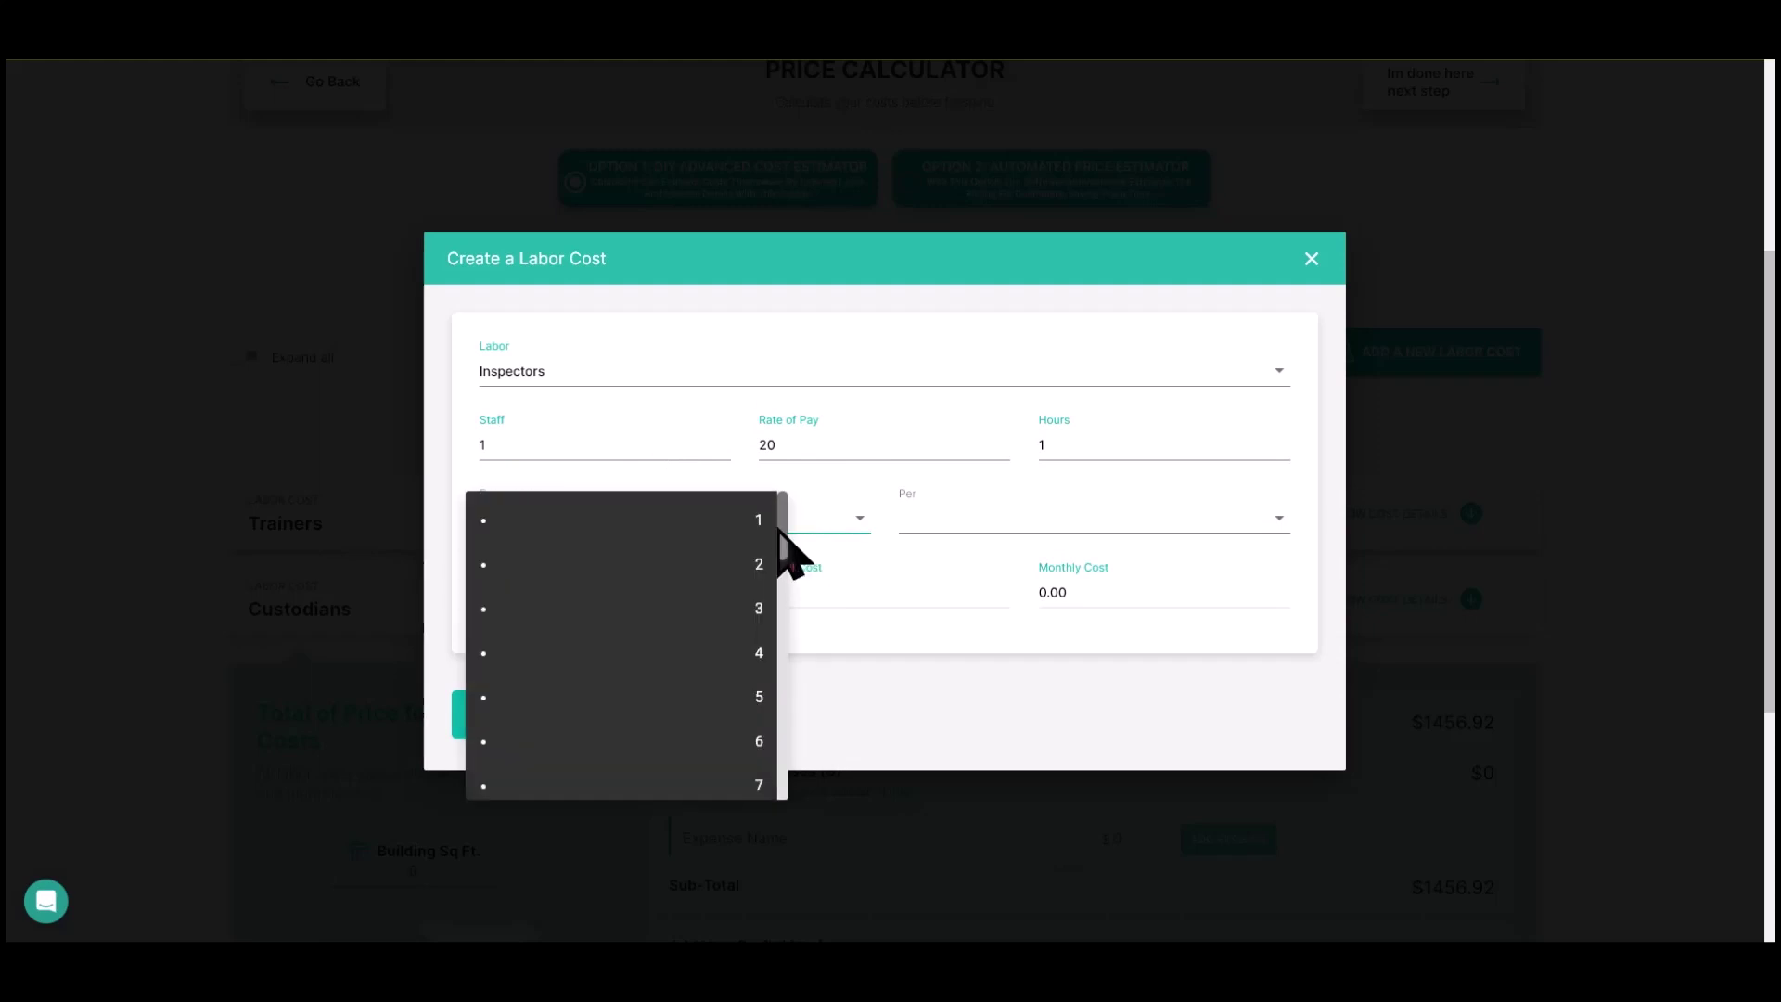
{"action": "left_click", "coordinate": [769, 526]}
{"action": "left_click", "coordinate": [1028, 521]}
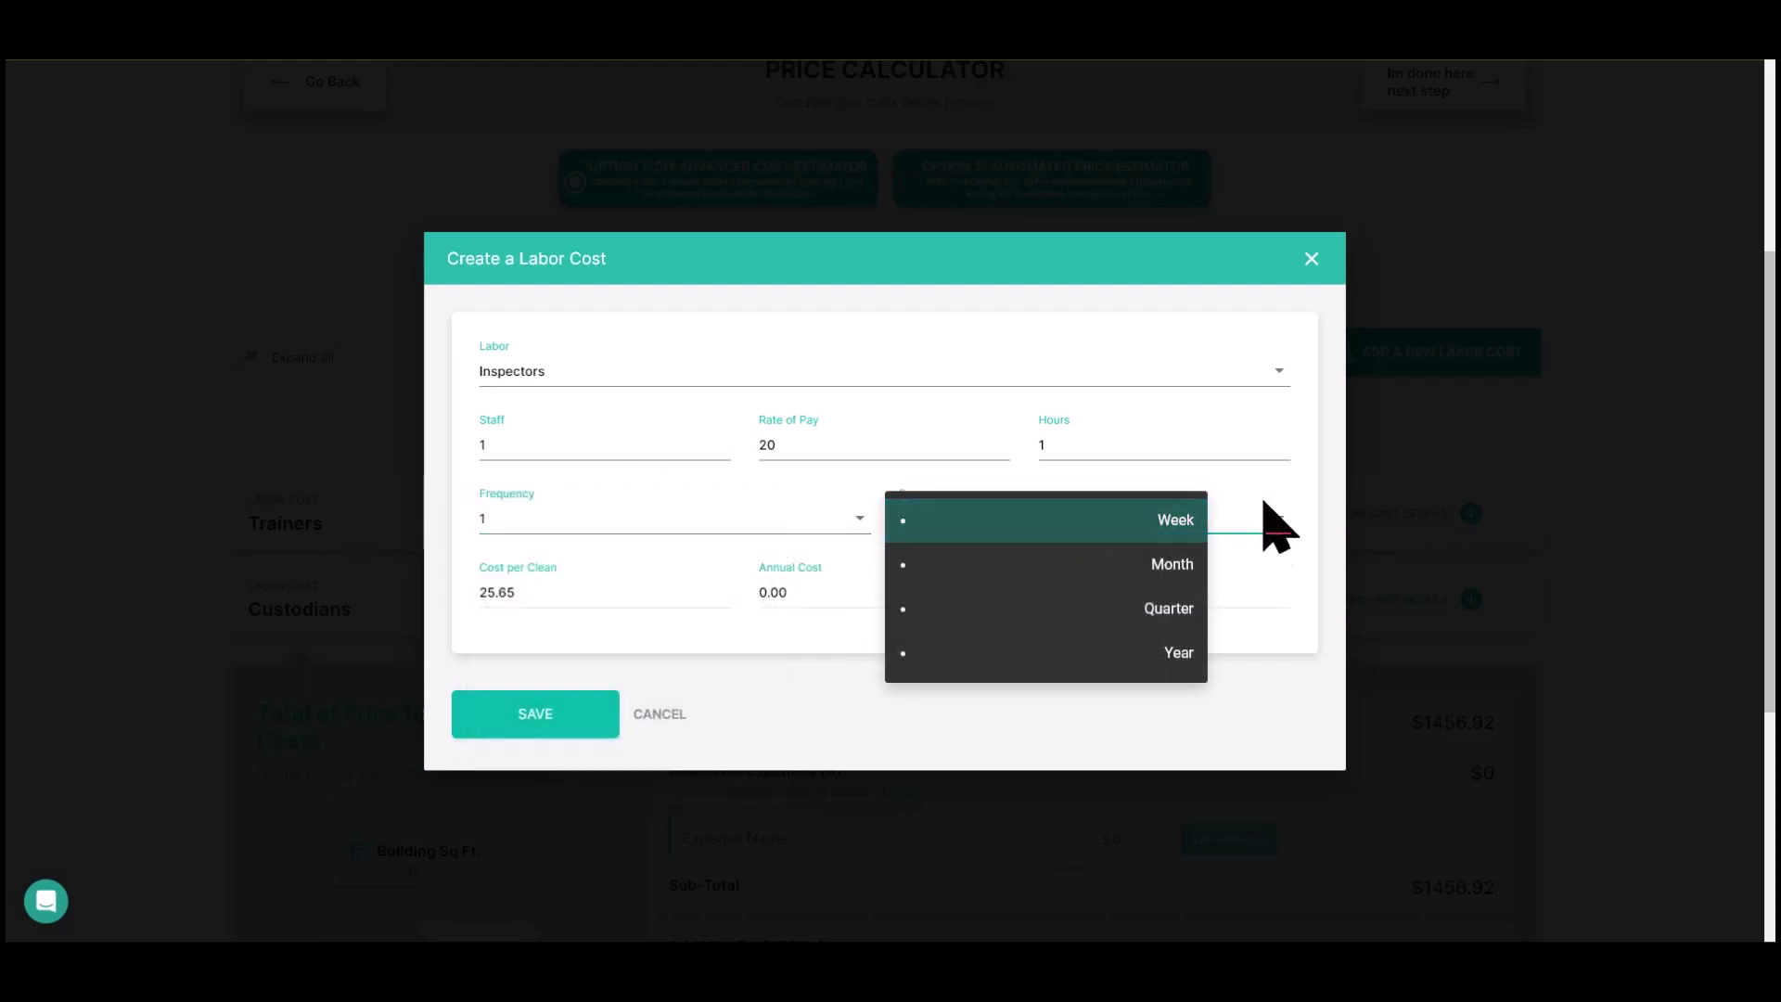
{"action": "left_click", "coordinate": [1176, 562]}
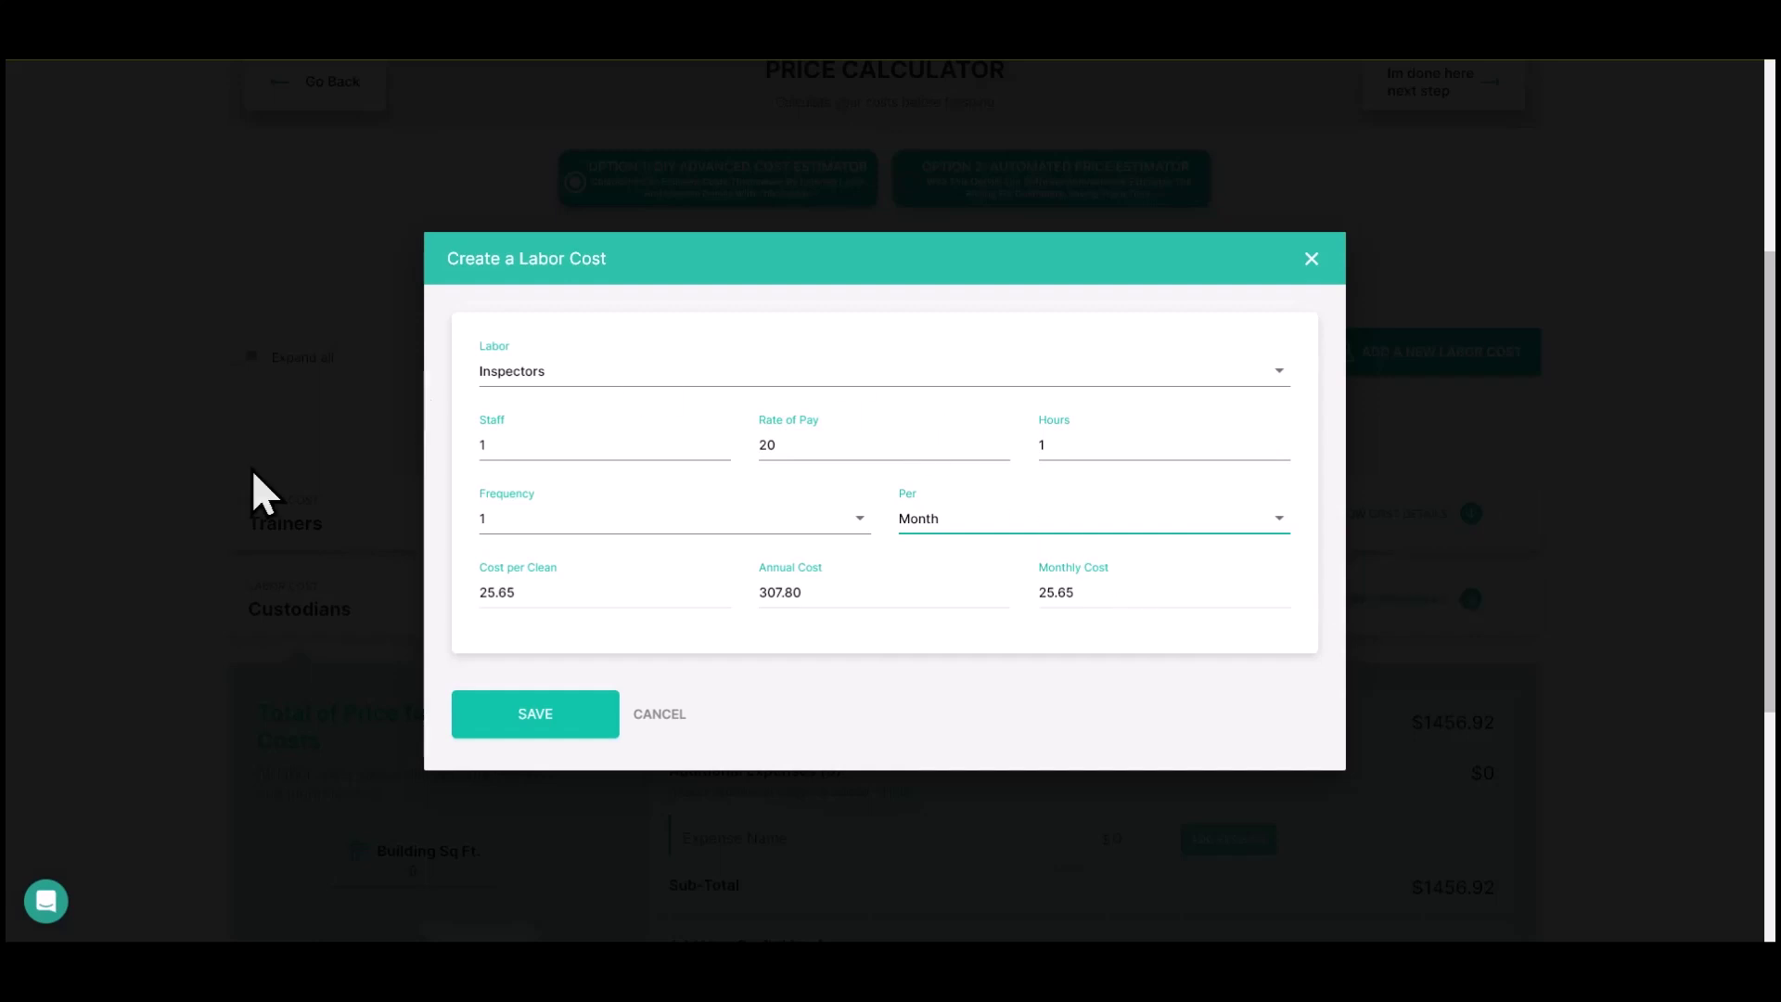
{"action": "left_click", "coordinate": [517, 718]}
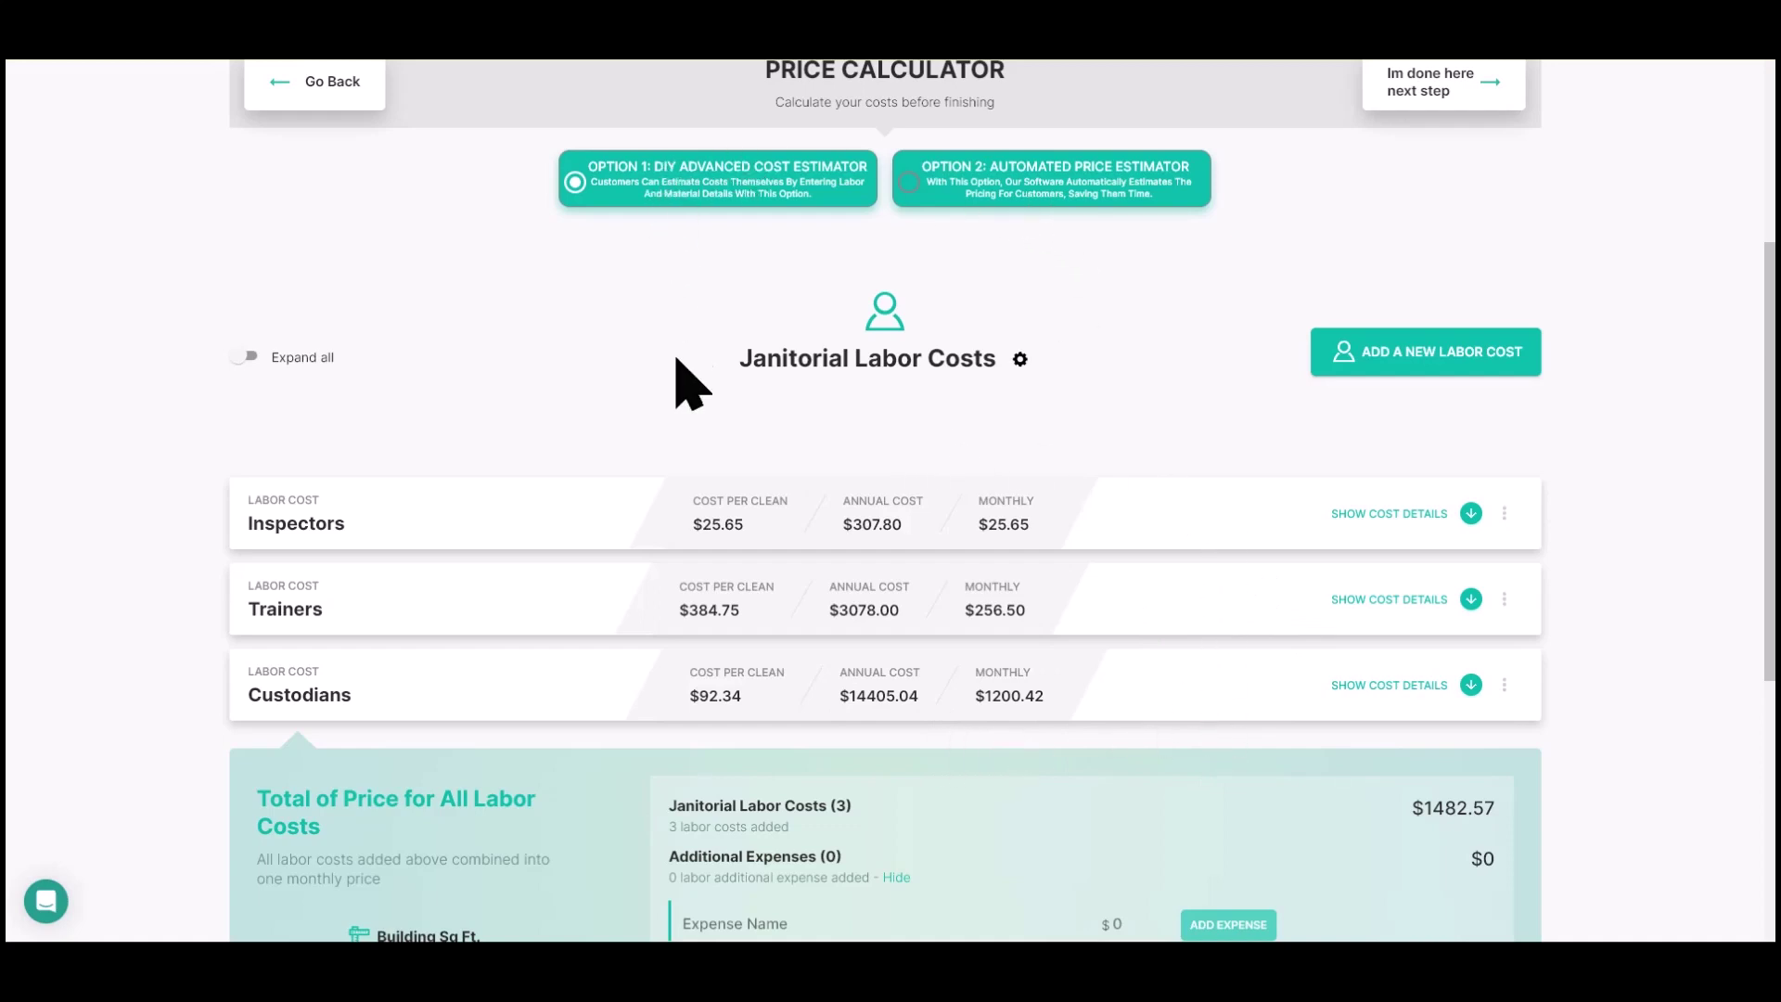
Add an additional labor expense named Cleaning Supplies for $50.
{"action": "scroll", "coordinate": [1202, 698], "scroll_direction": "down", "scroll_amount": 2}
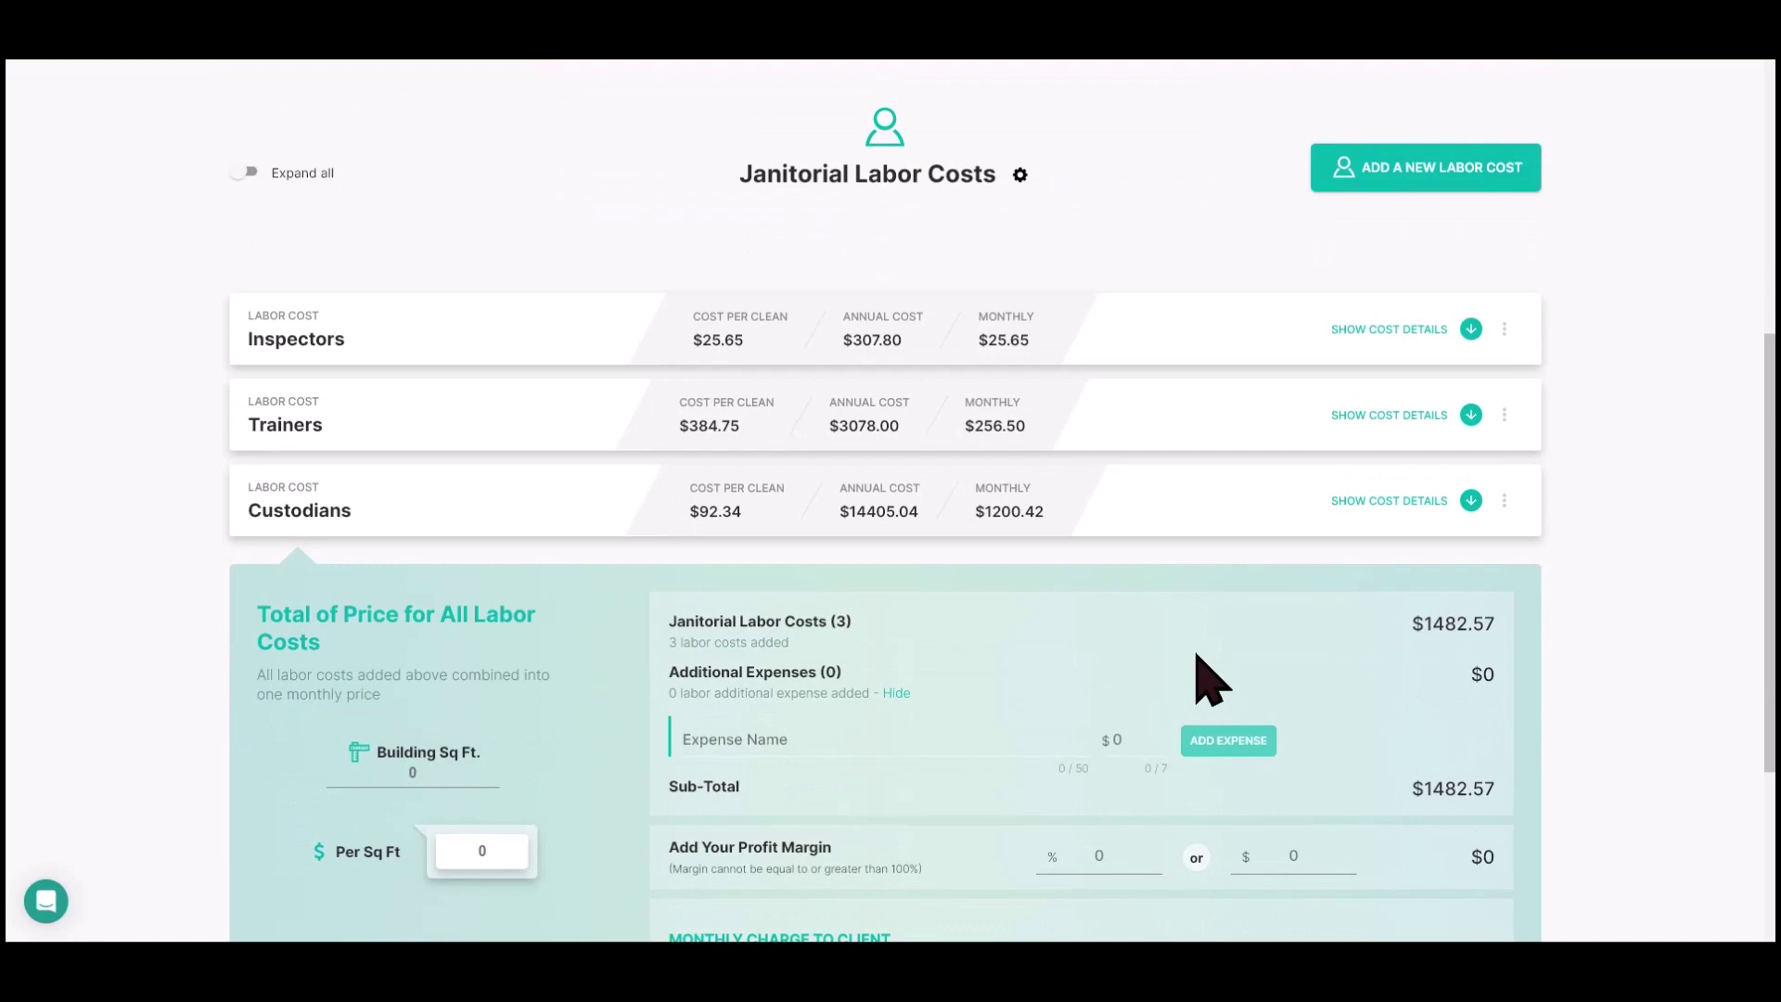
{"action": "left_click", "coordinate": [816, 739]}
{"action": "type", "text": "Cleaning Supplies"}
{"action": "key", "text": "Tab"}
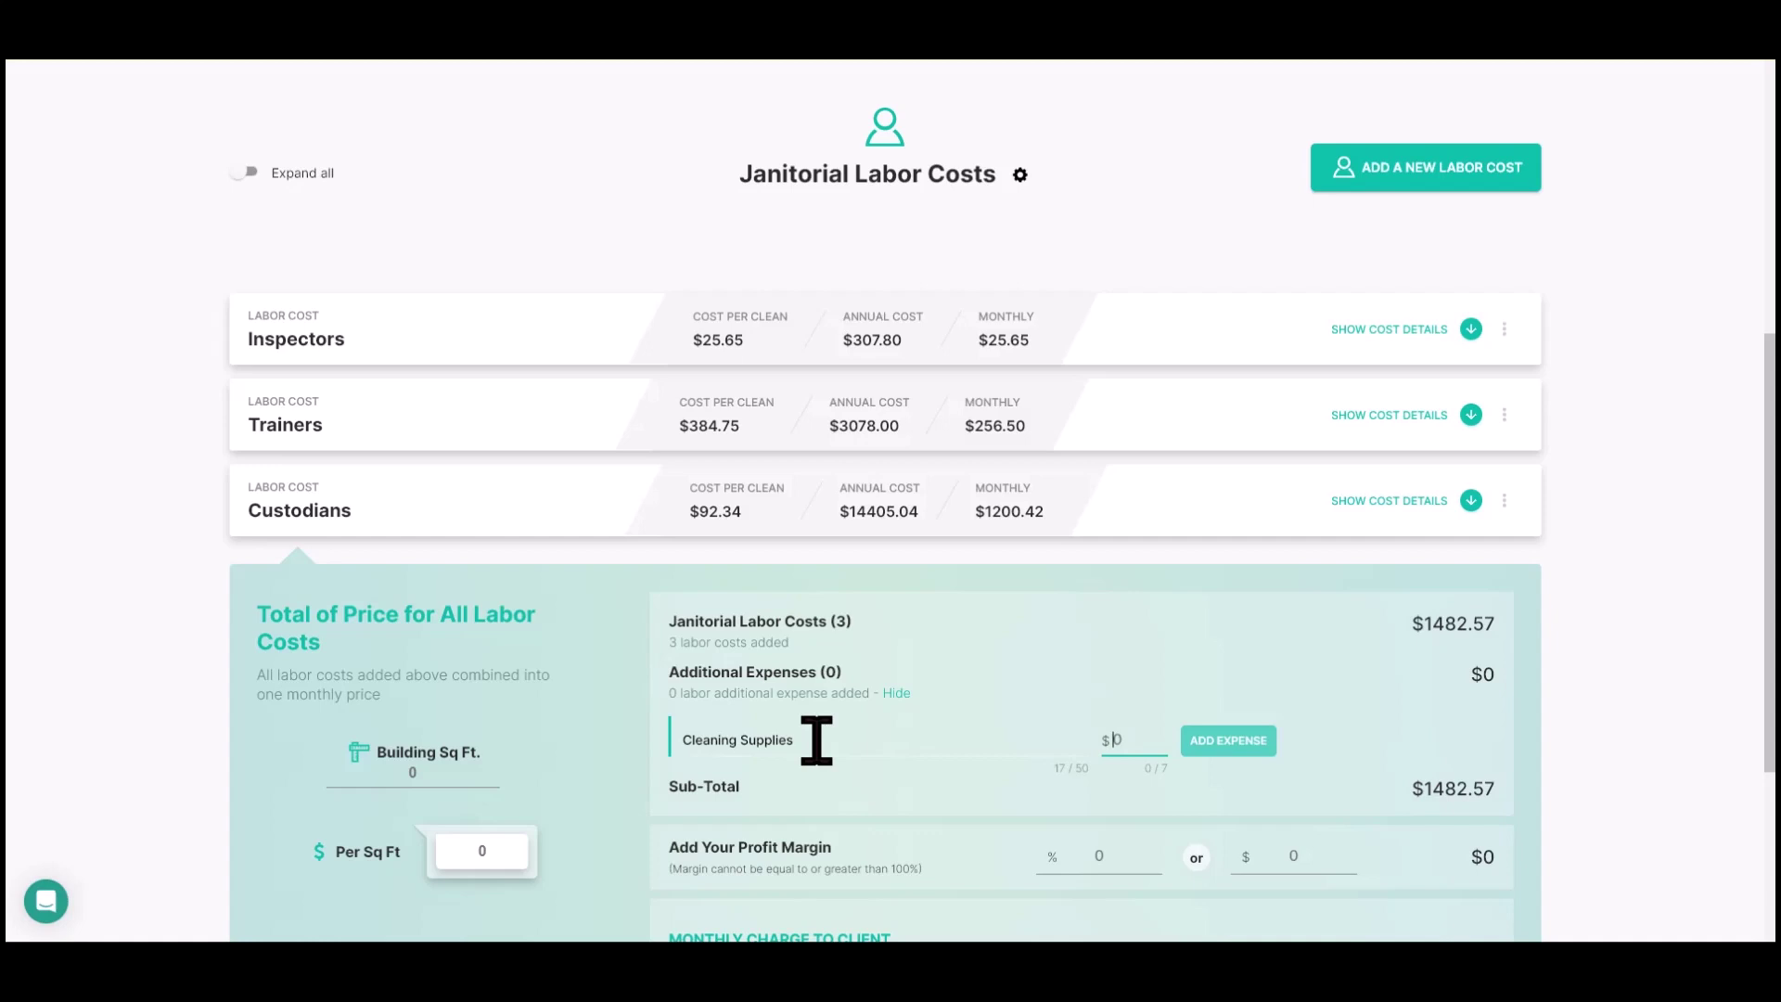
{"action": "type", "text": "50"}
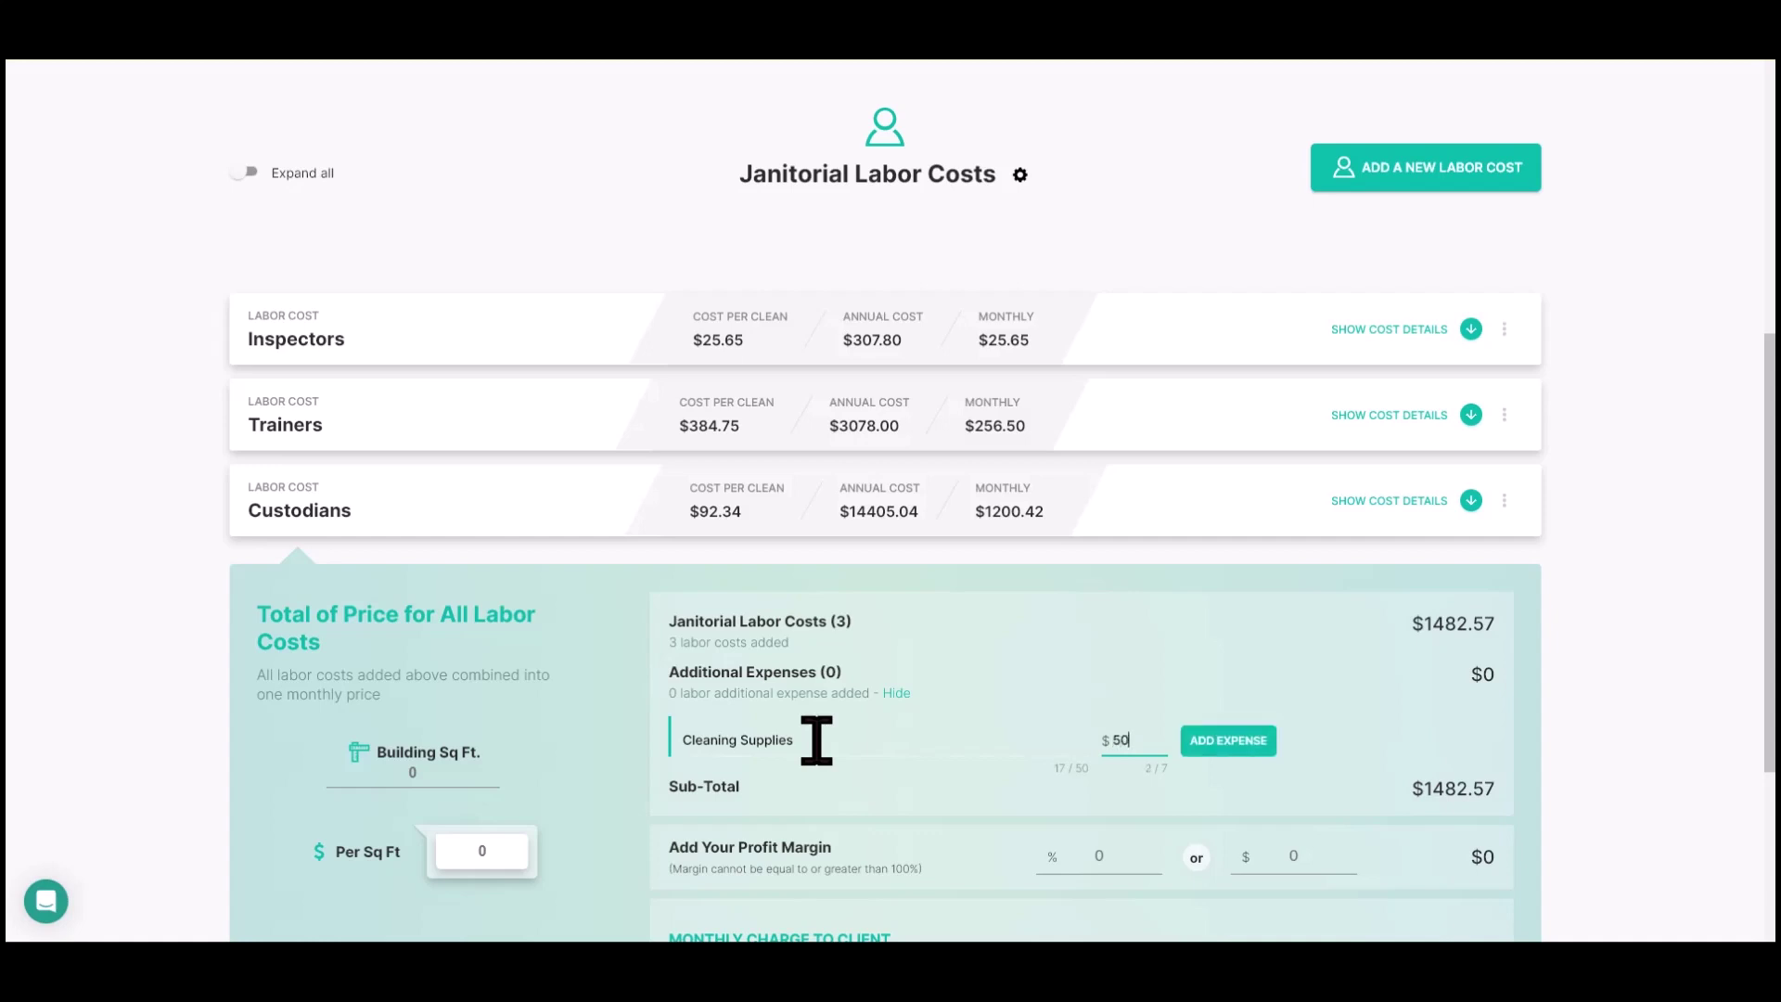
{"action": "left_click", "coordinate": [1226, 742]}
Add an additional labor expense named Tech Fee for $25.
{"action": "left_click", "coordinate": [747, 781]}
{"action": "type", "text": "Tech Fee"}
{"action": "left_click", "coordinate": [1125, 779]}
{"action": "type", "text": "25"}
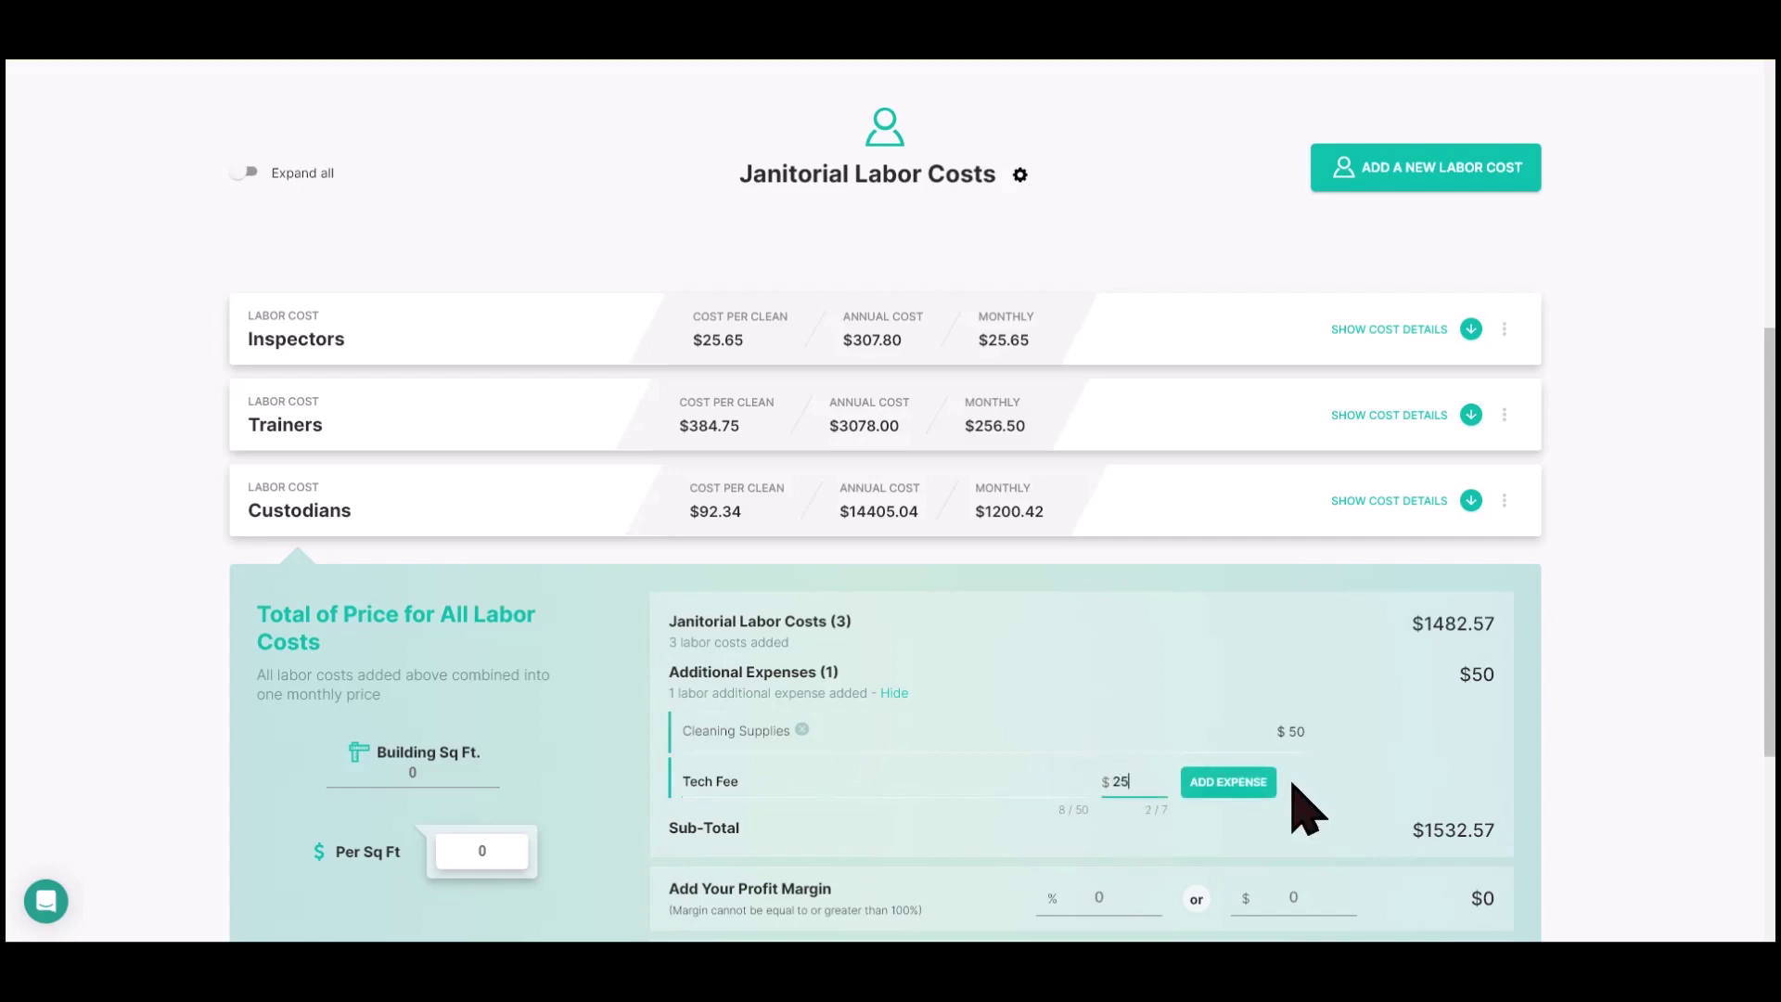
{"action": "left_click", "coordinate": [1226, 782]}
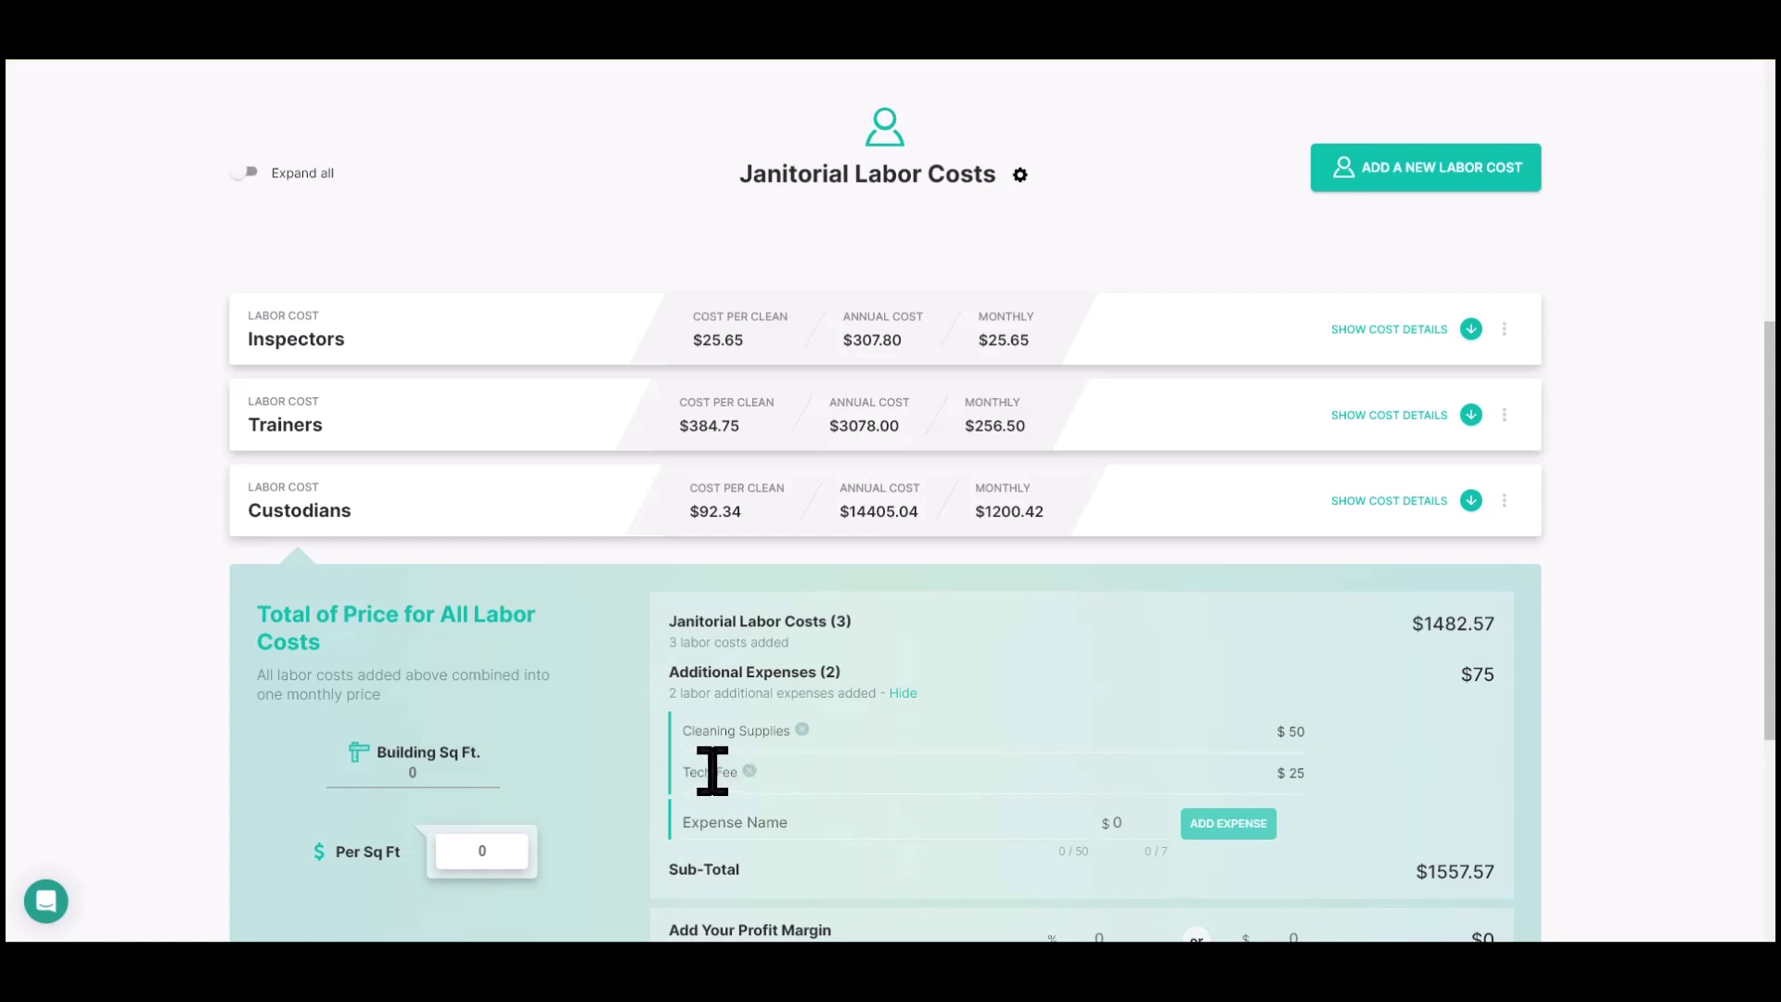
Add an additional labor expense named Drive Time/Fuel for $125.
{"action": "left_click", "coordinate": [722, 830]}
{"action": "type", "text": "Dr"}
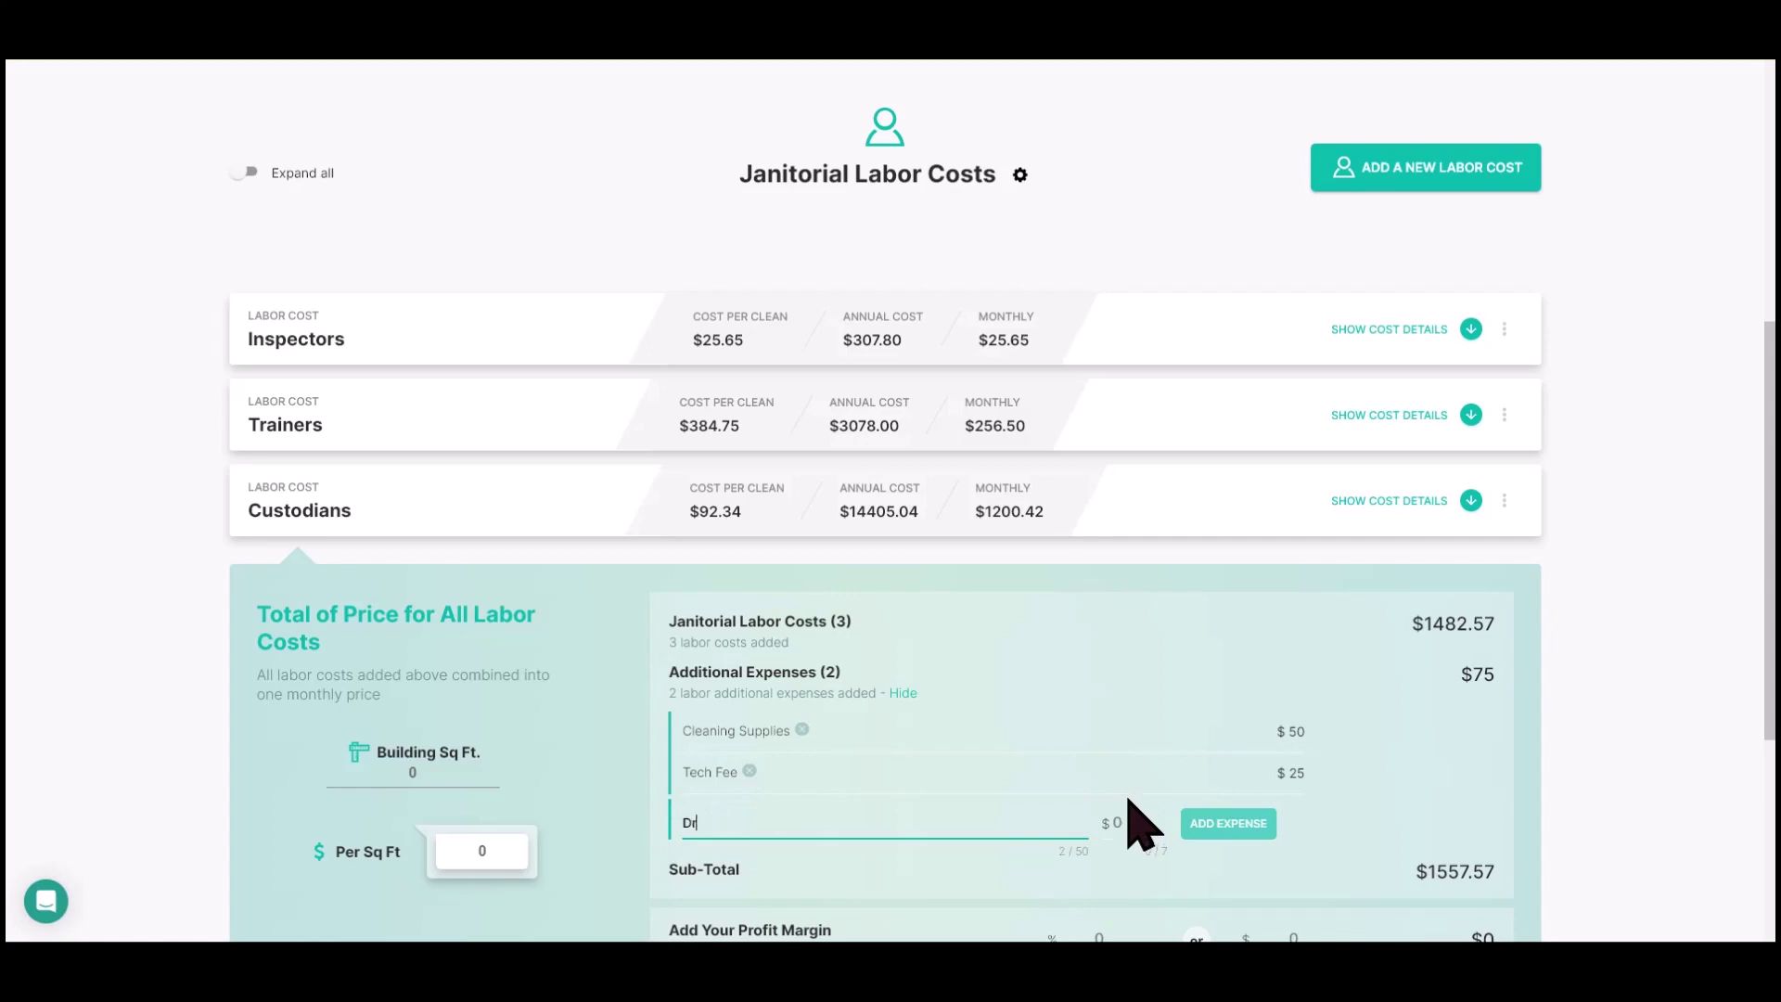
{"action": "type", "text": "ive Time/Fuel"}
{"action": "left_click", "coordinate": [1119, 823]}
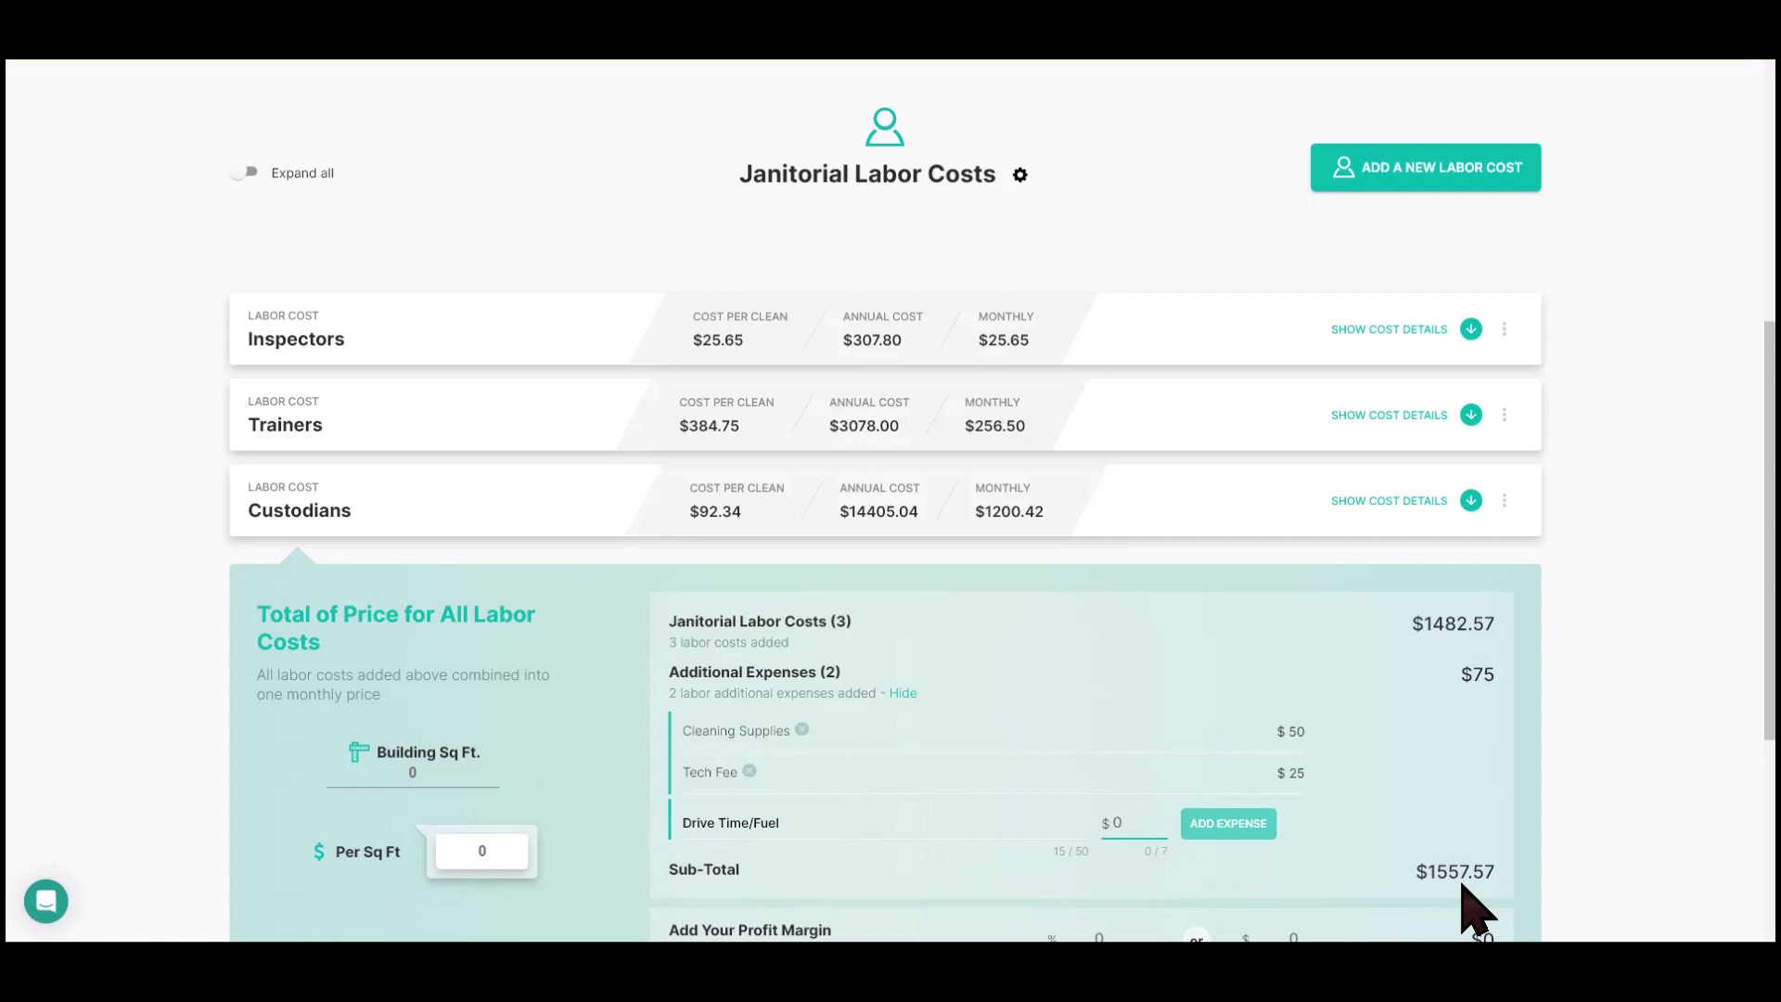
{"action": "type", "text": "125"}
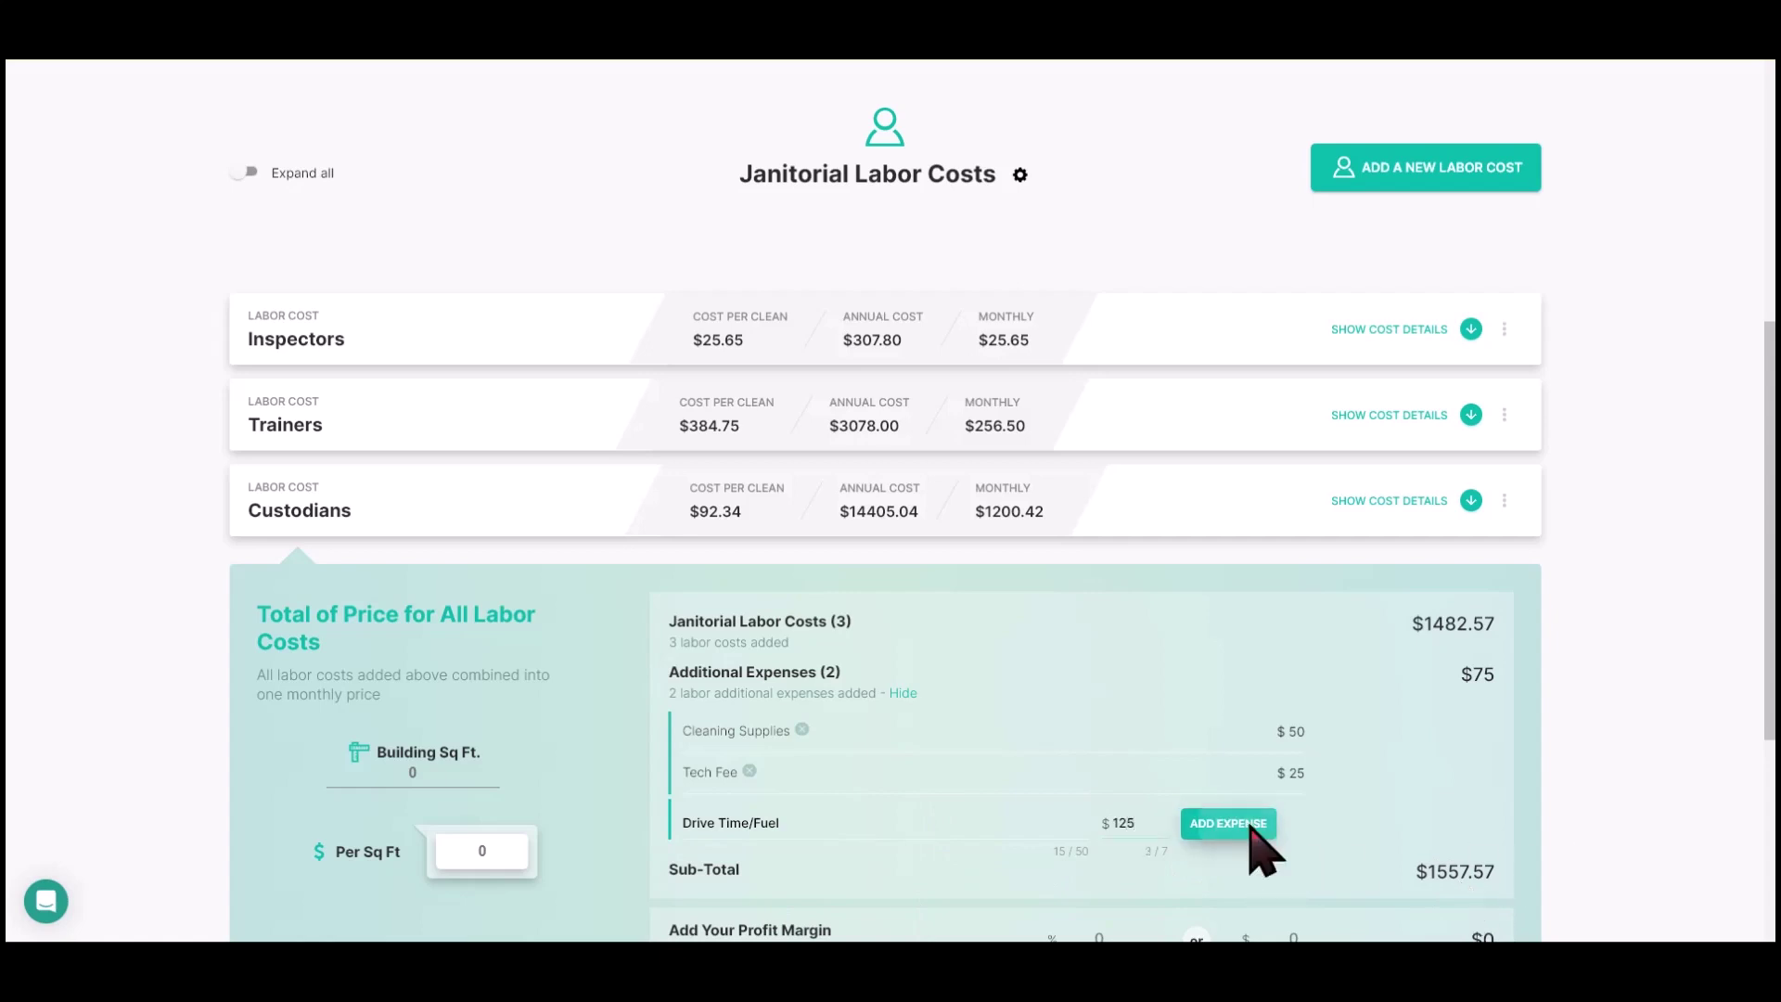
{"action": "left_click", "coordinate": [1236, 824]}
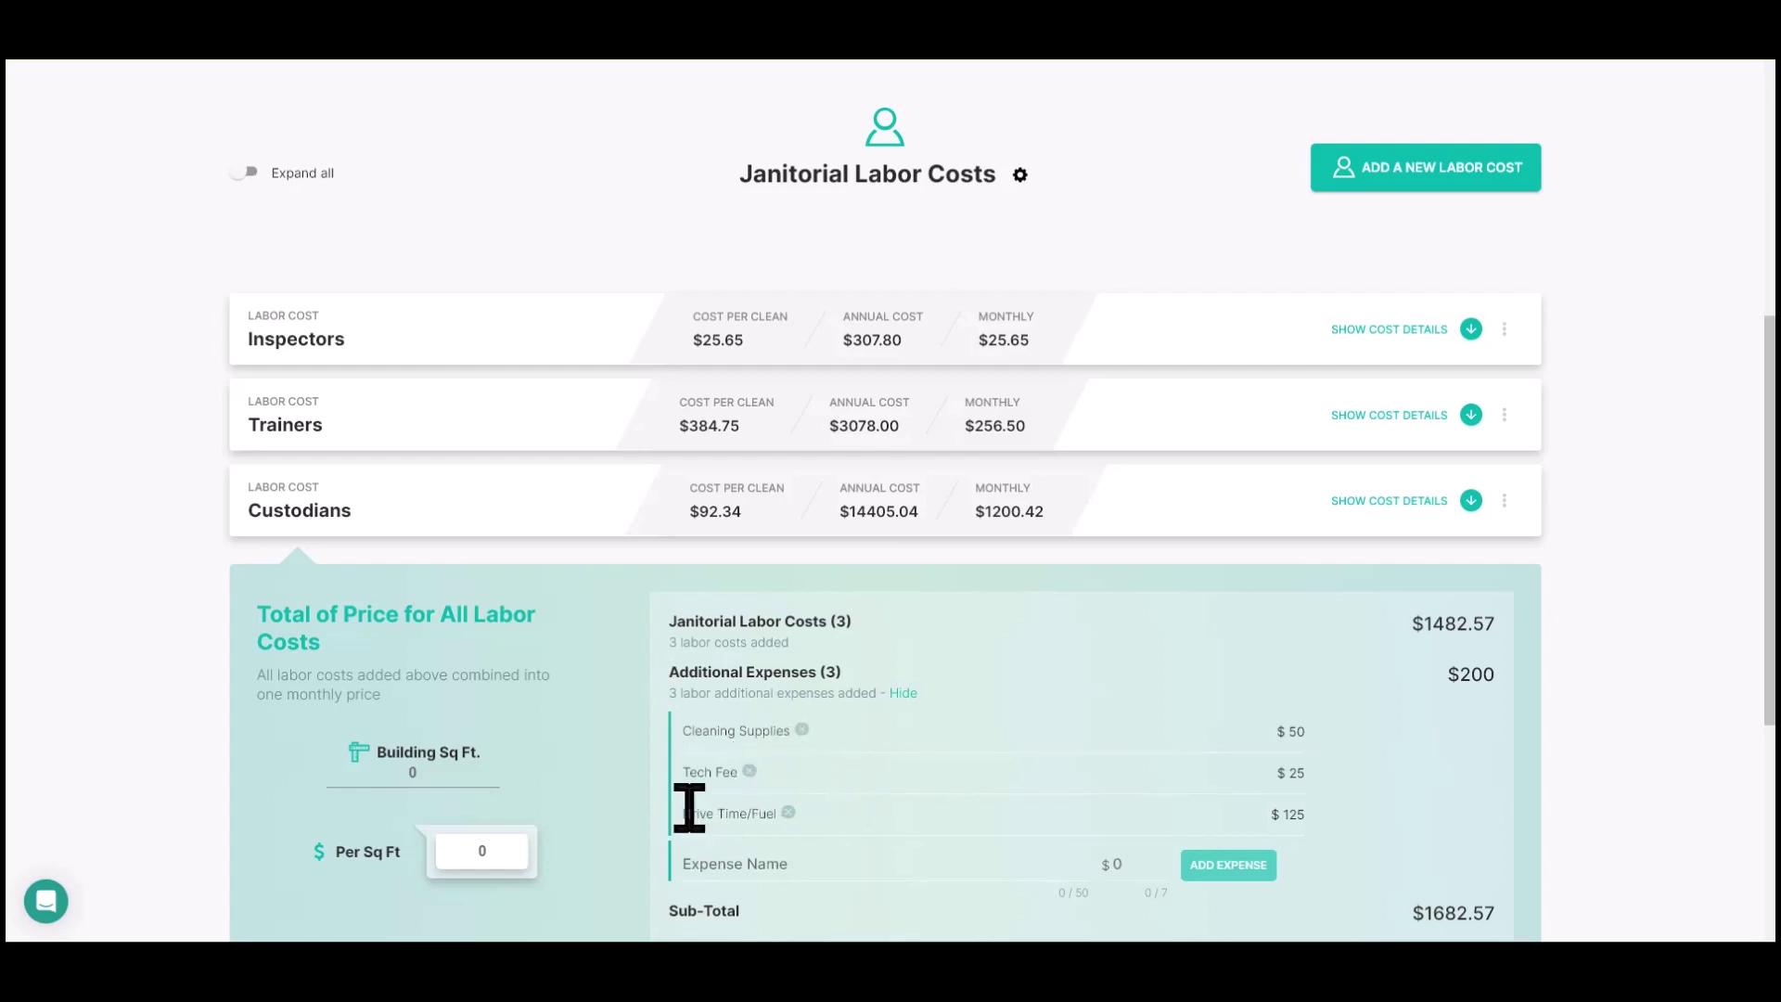
Add an additional labor expense named Cell Phone for $10.
{"action": "left_click", "coordinate": [791, 864]}
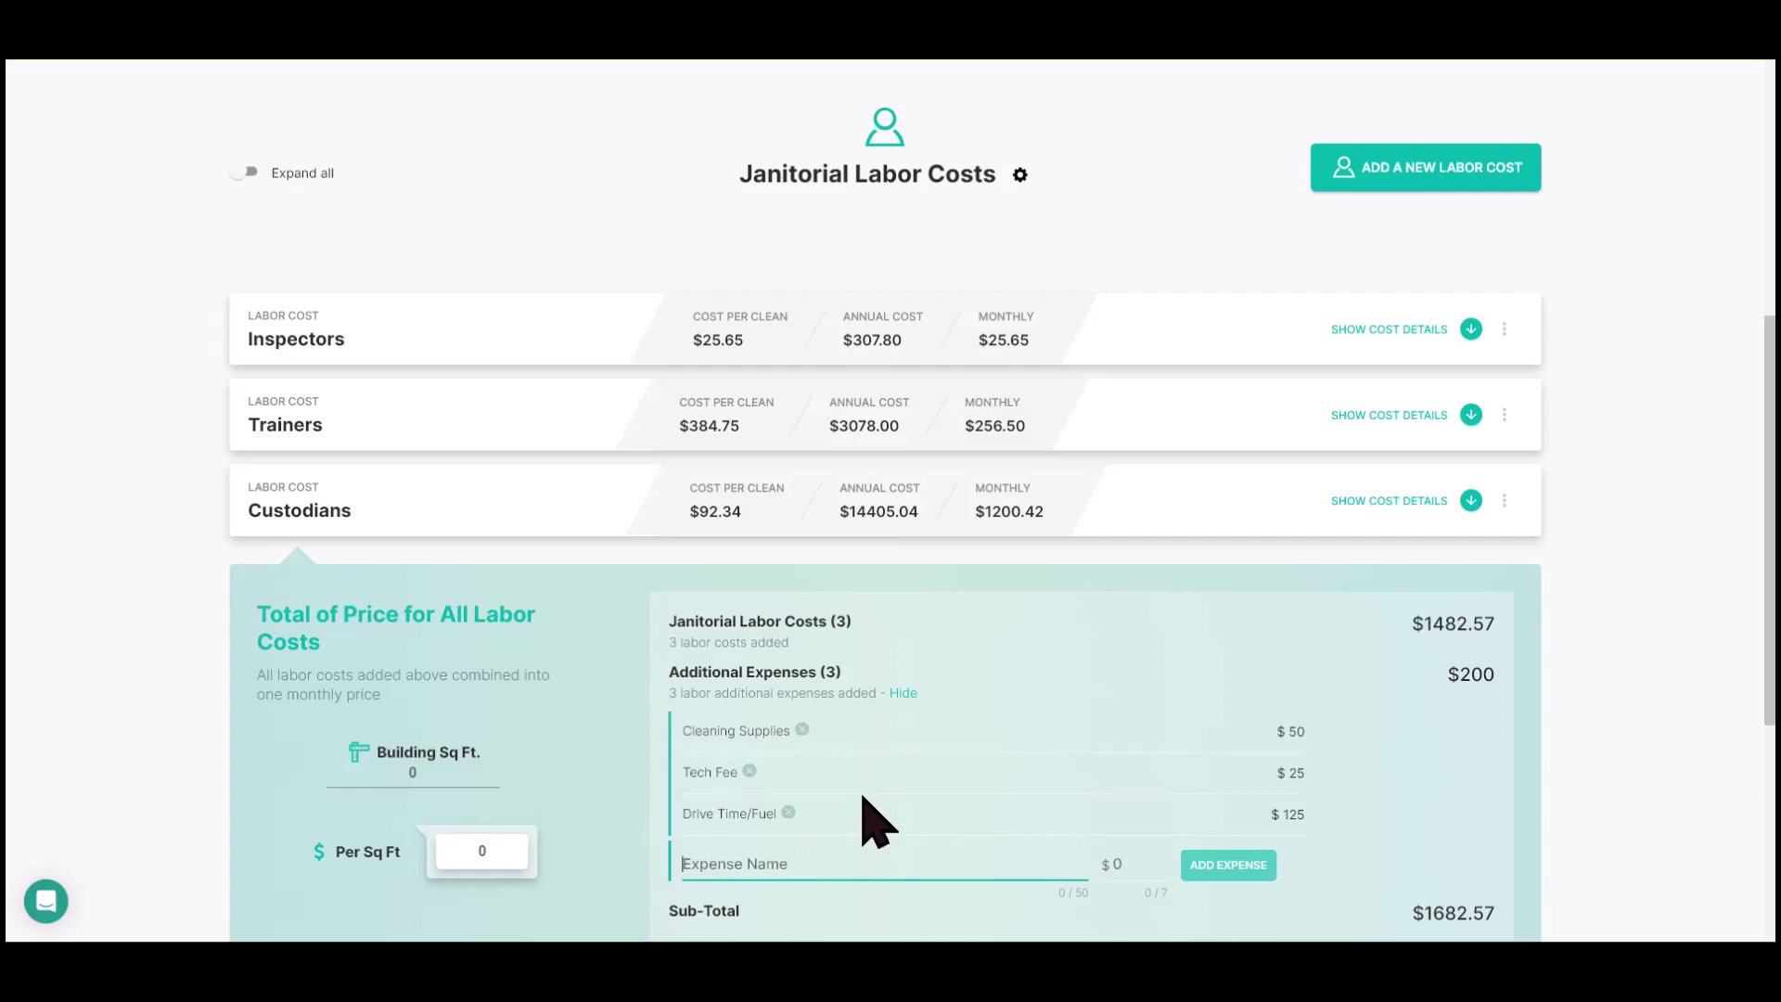
{"action": "type", "text": "C"}
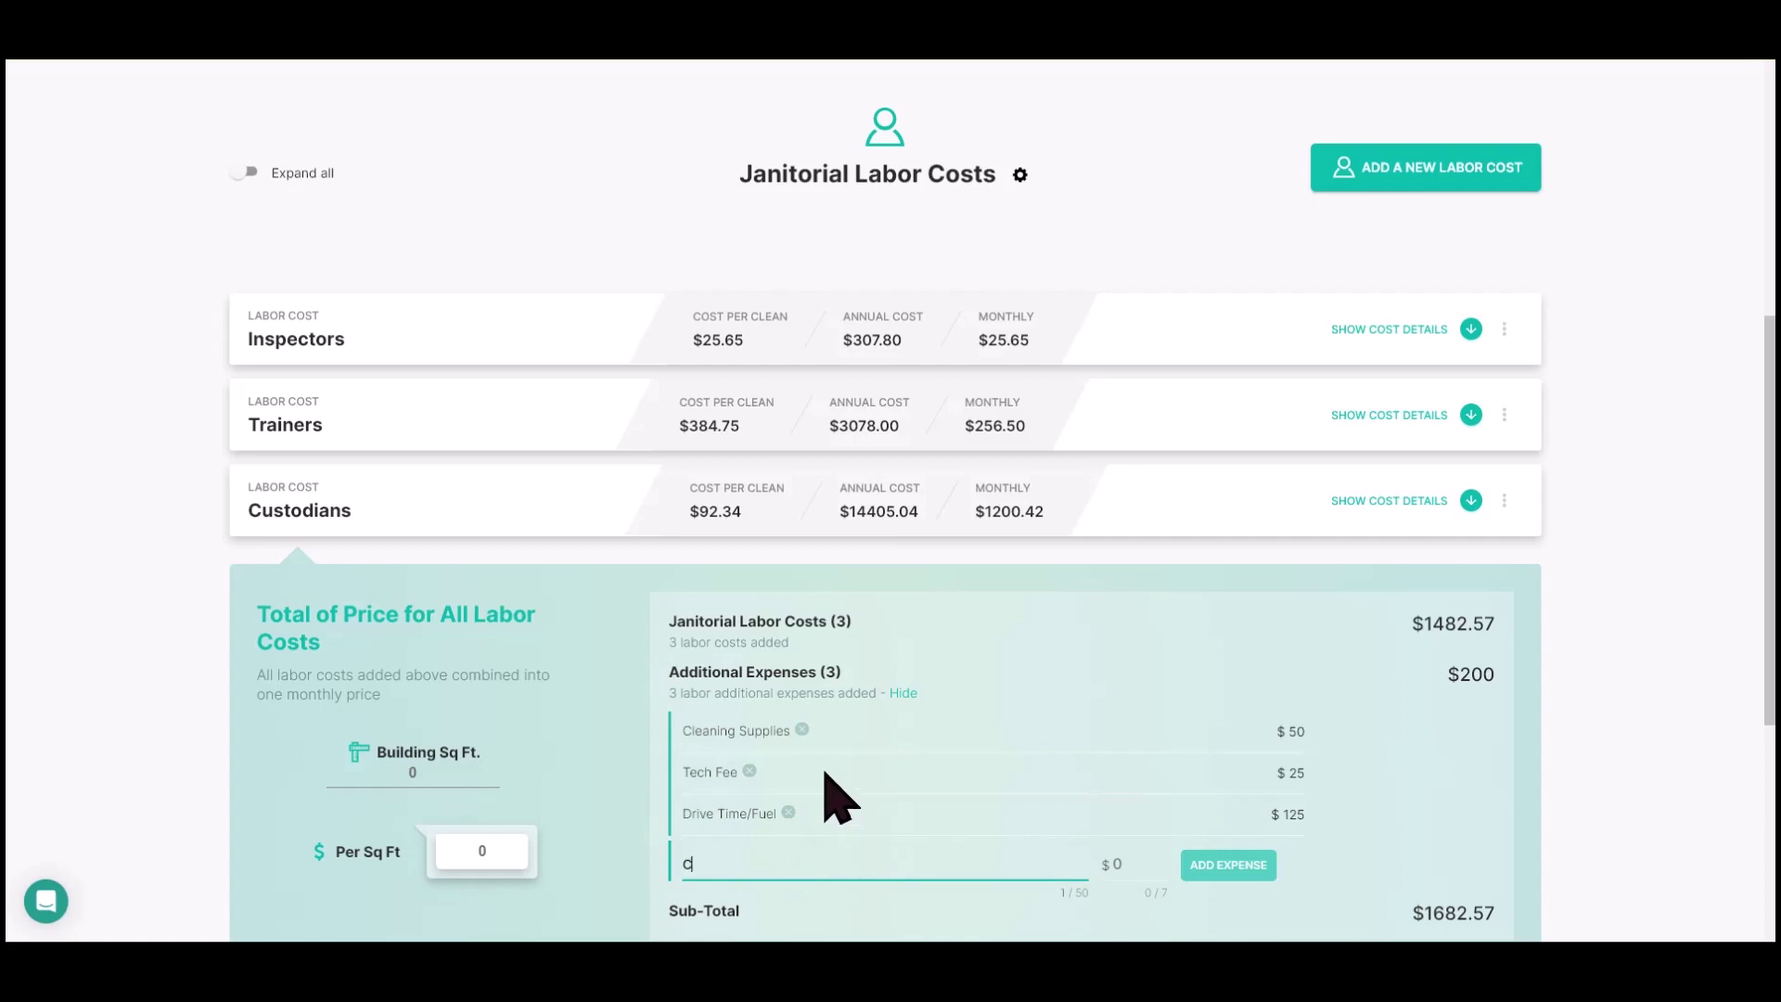
{"action": "type", "text": "ell Phone"}
{"action": "key", "text": "Tab"}
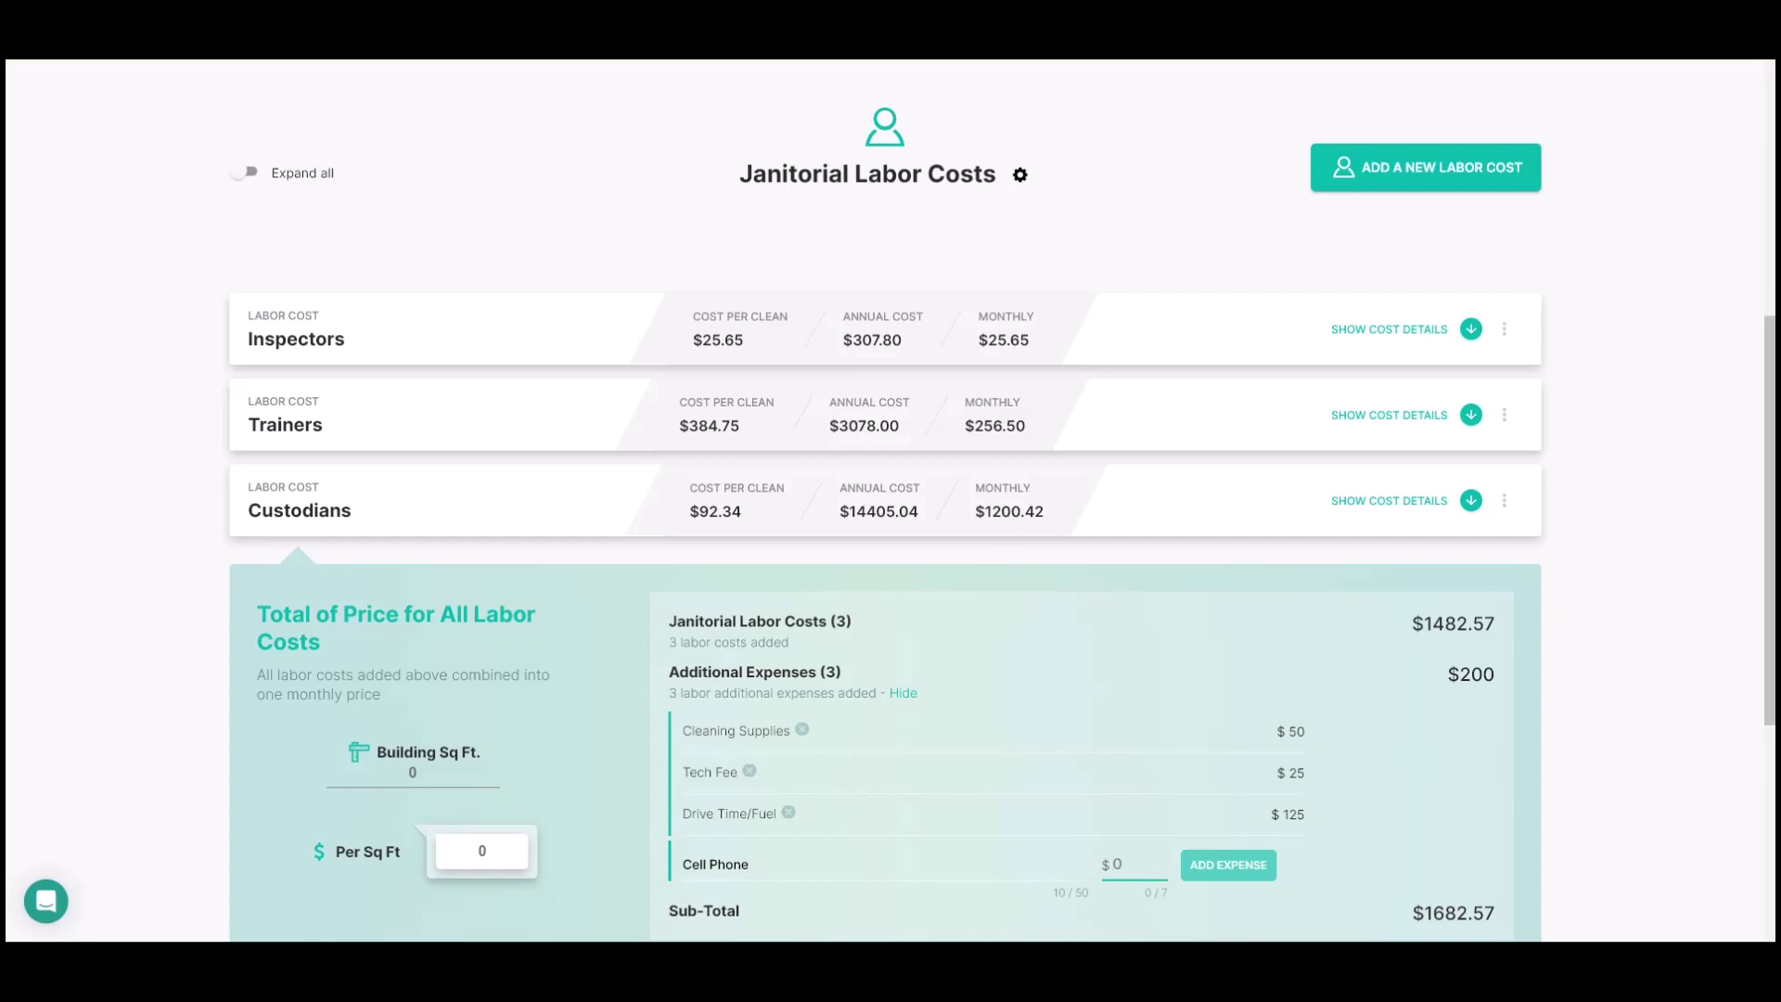
{"action": "type", "text": "10"}
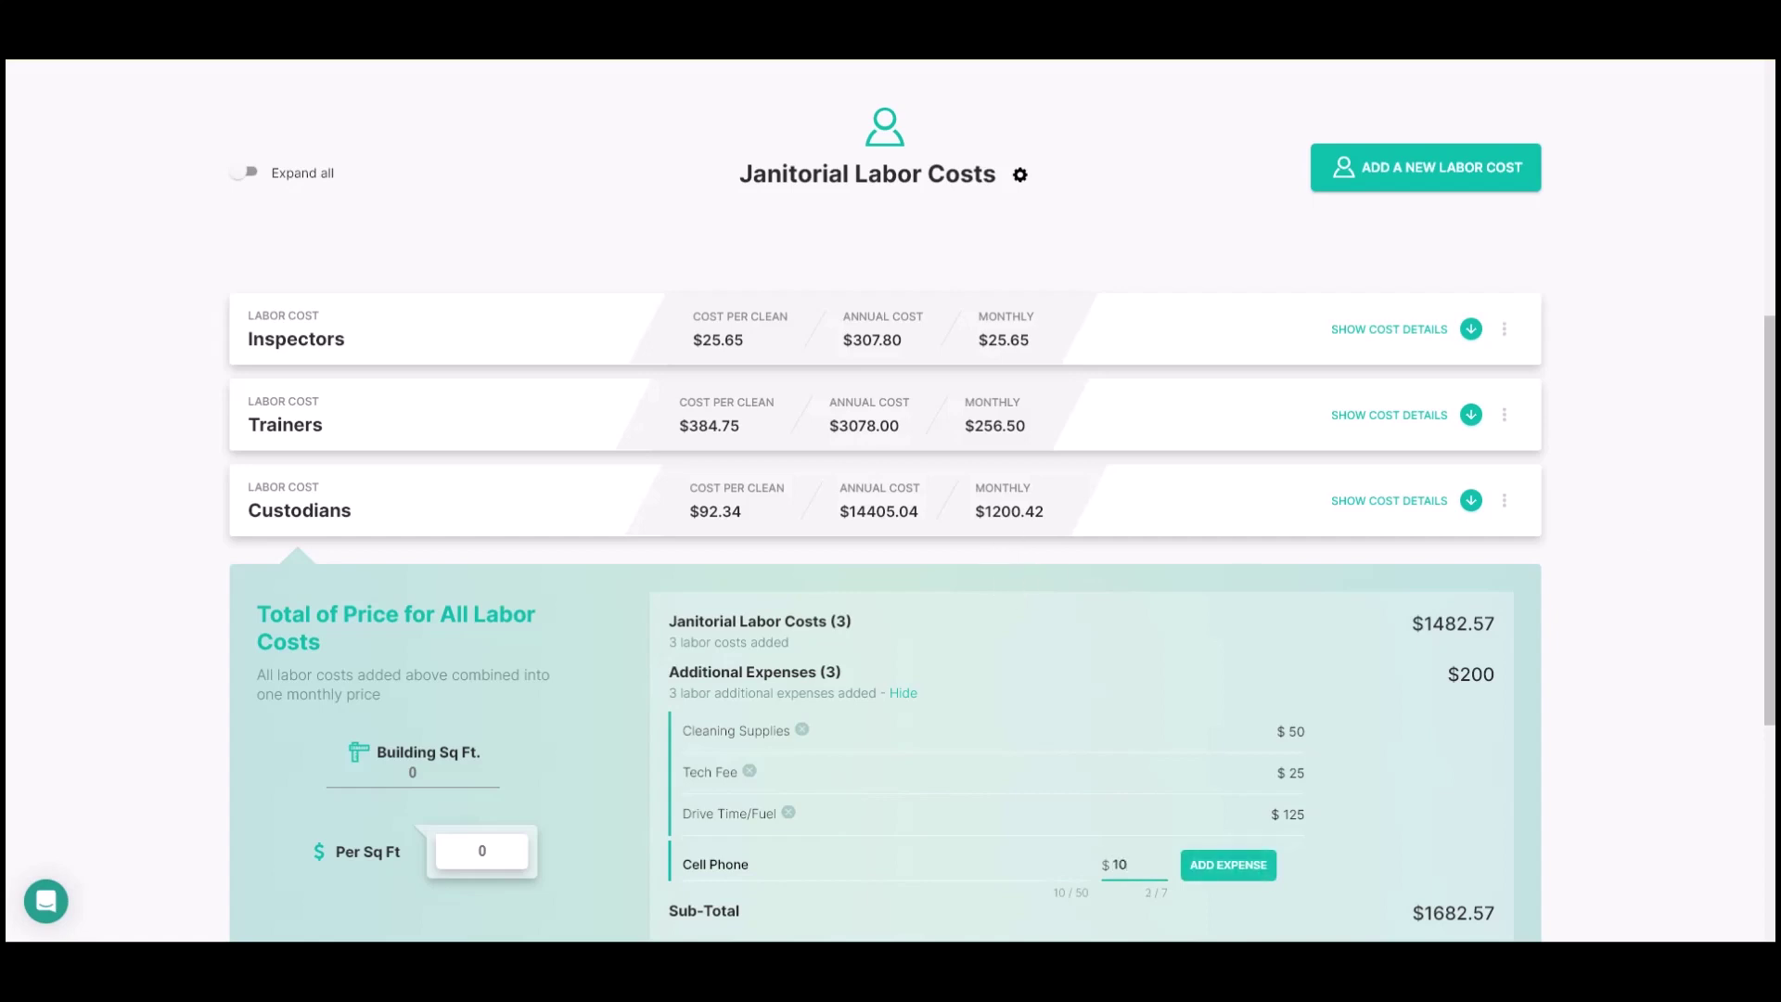
{"action": "left_click", "coordinate": [1230, 872]}
Set the profit margin on the labor costs to 35 percent.
{"action": "scroll", "coordinate": [1339, 724], "scroll_direction": "down", "scroll_amount": 2}
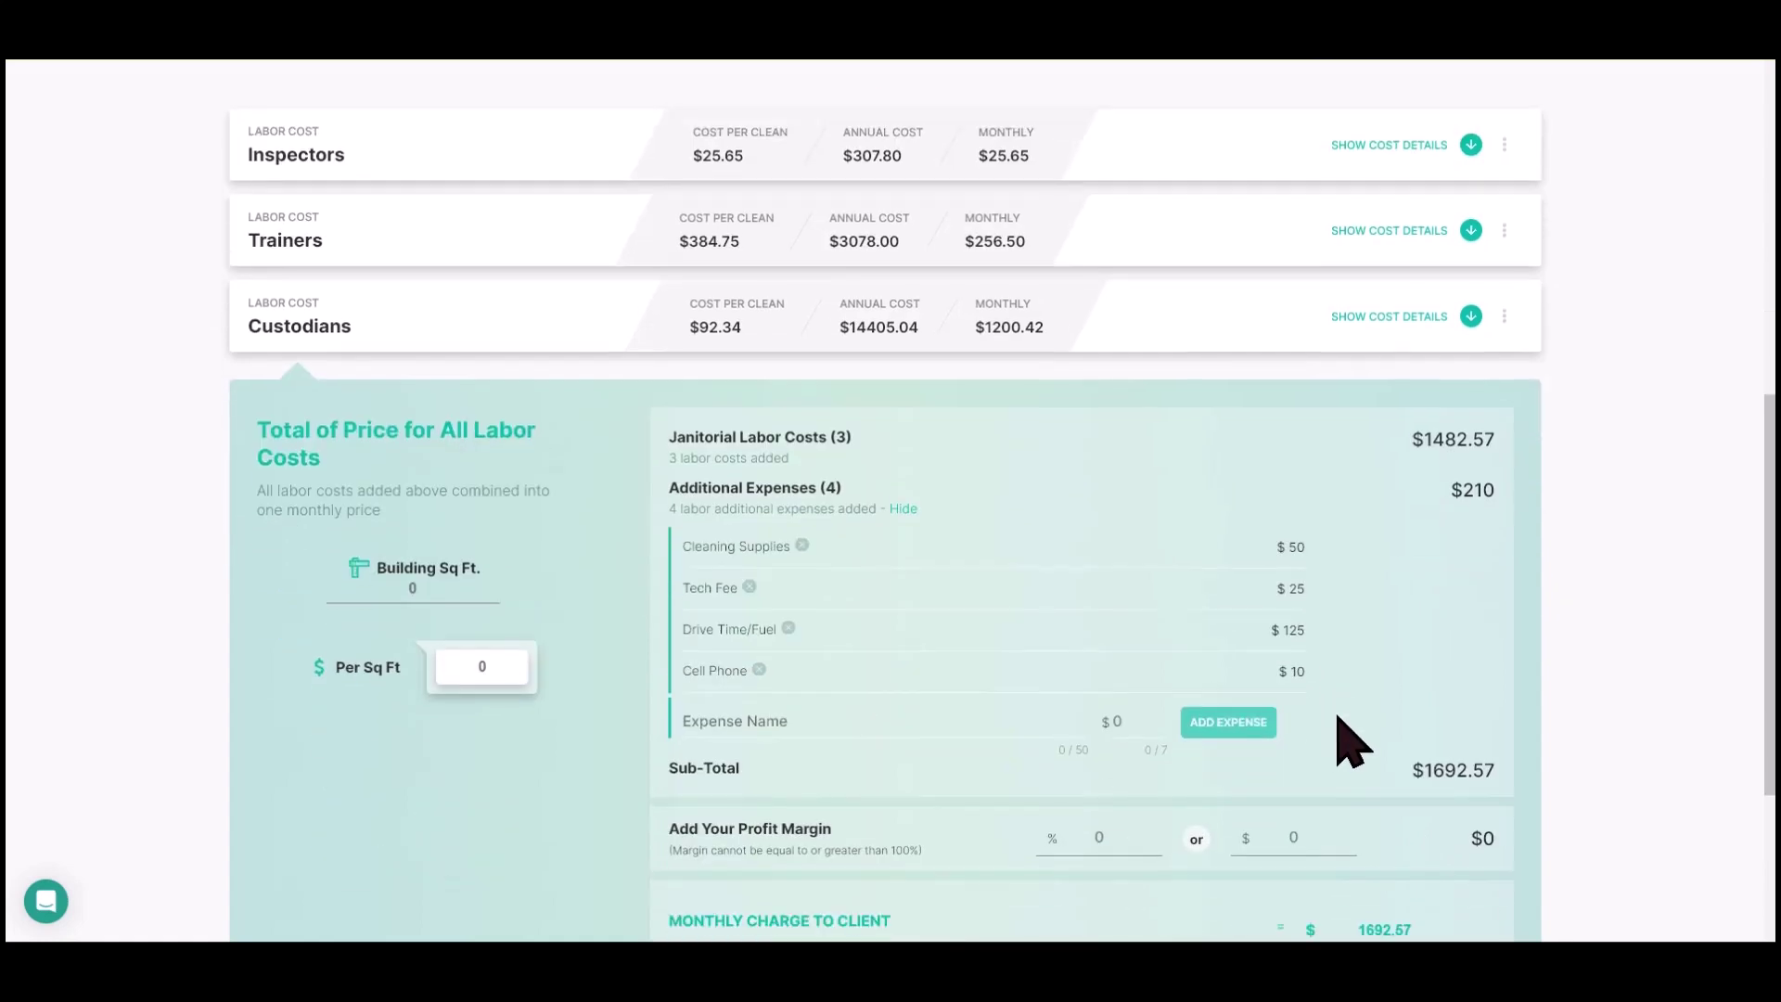
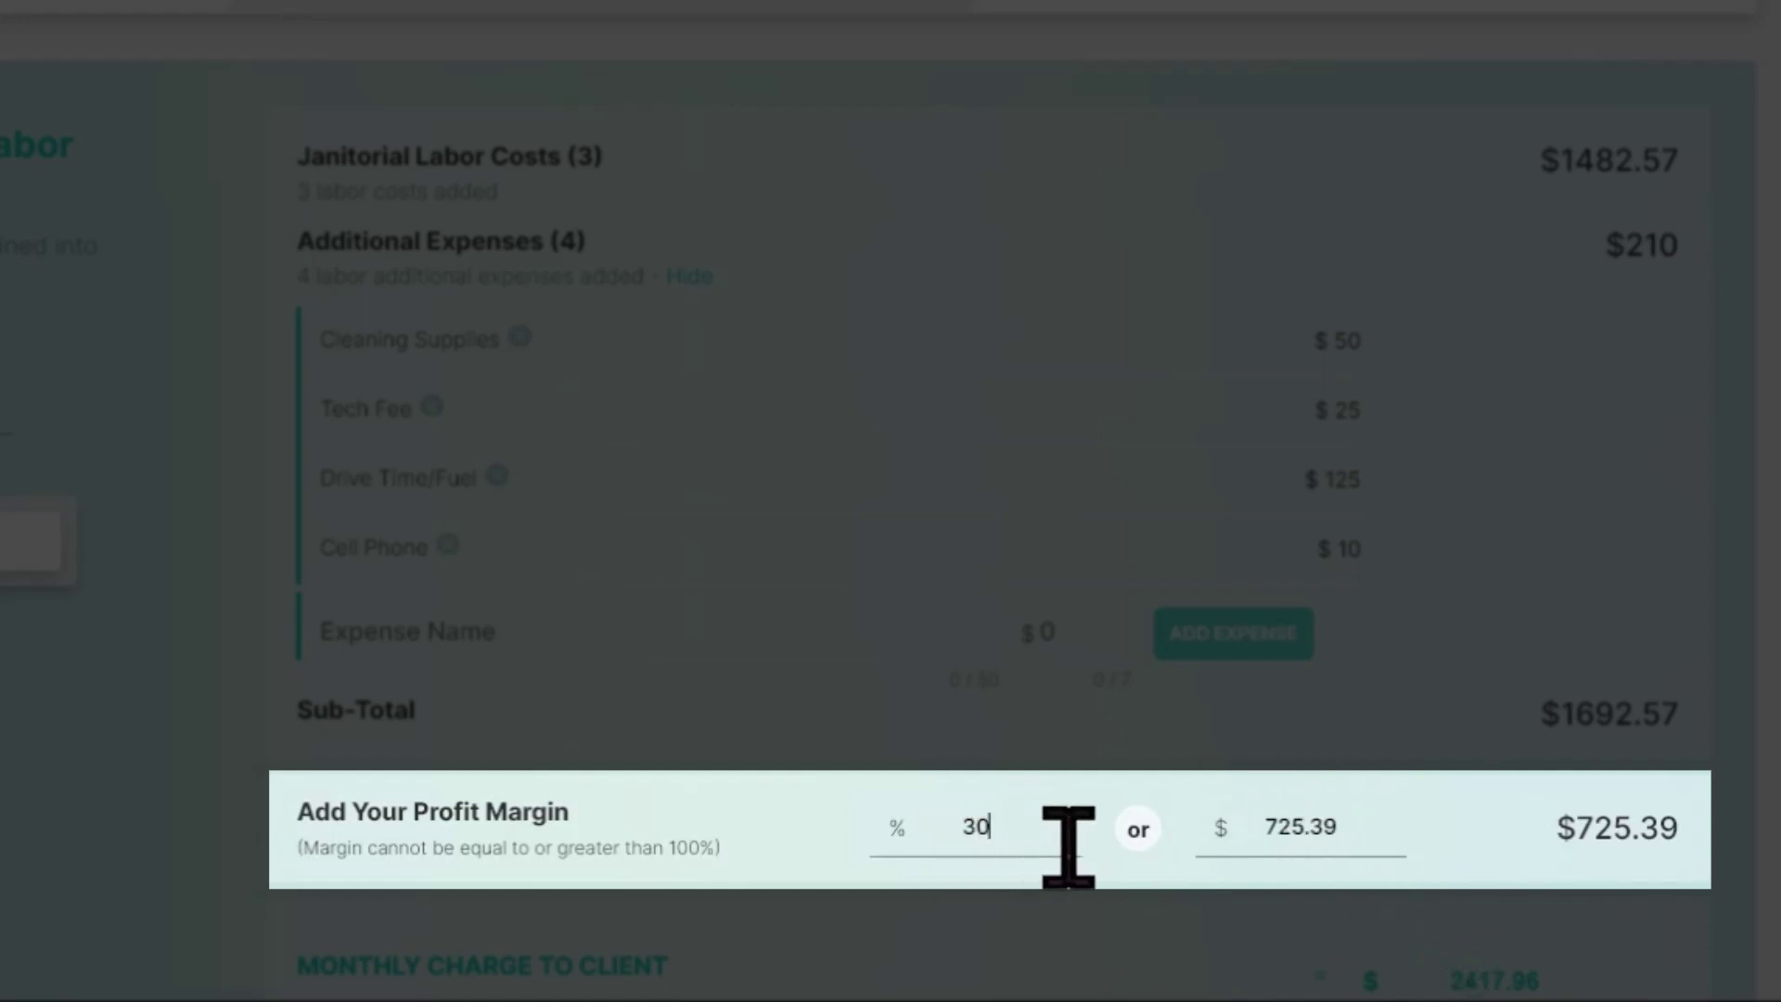
{"action": "key", "text": "BackSpace"}
{"action": "type", "text": "5"}
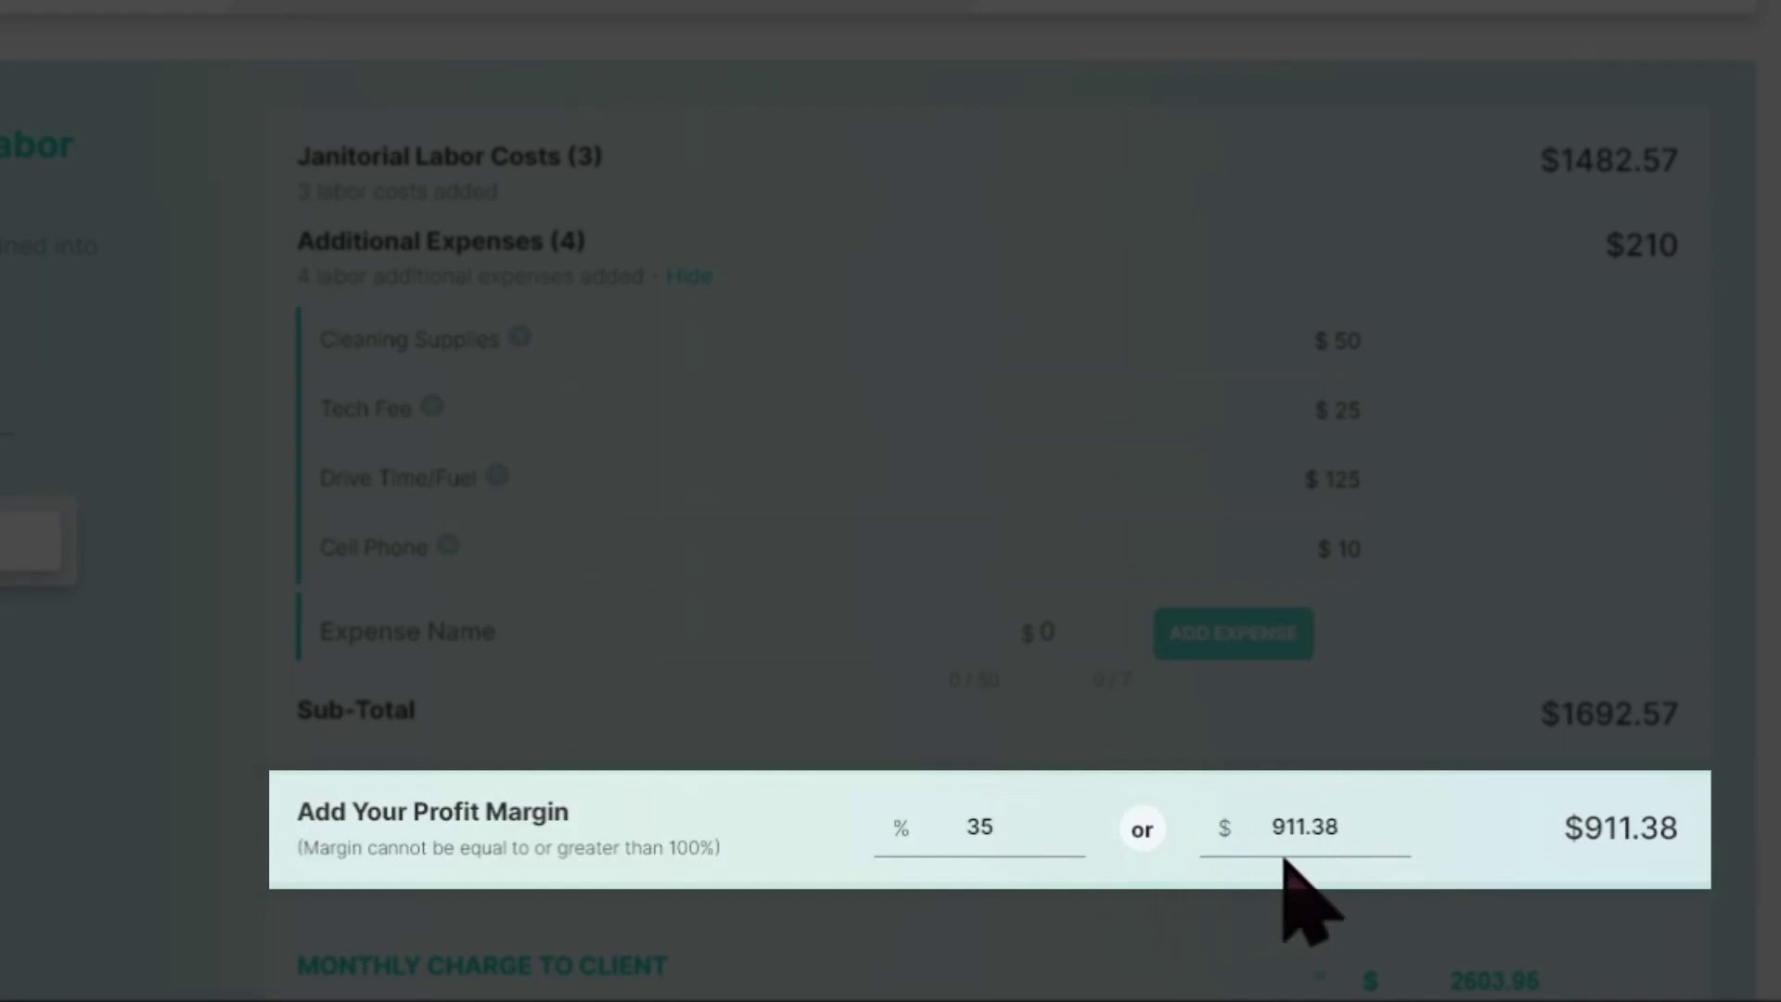
{"action": "left_click_drag", "start_coordinate": [1381, 824], "coordinate": [1255, 811]}
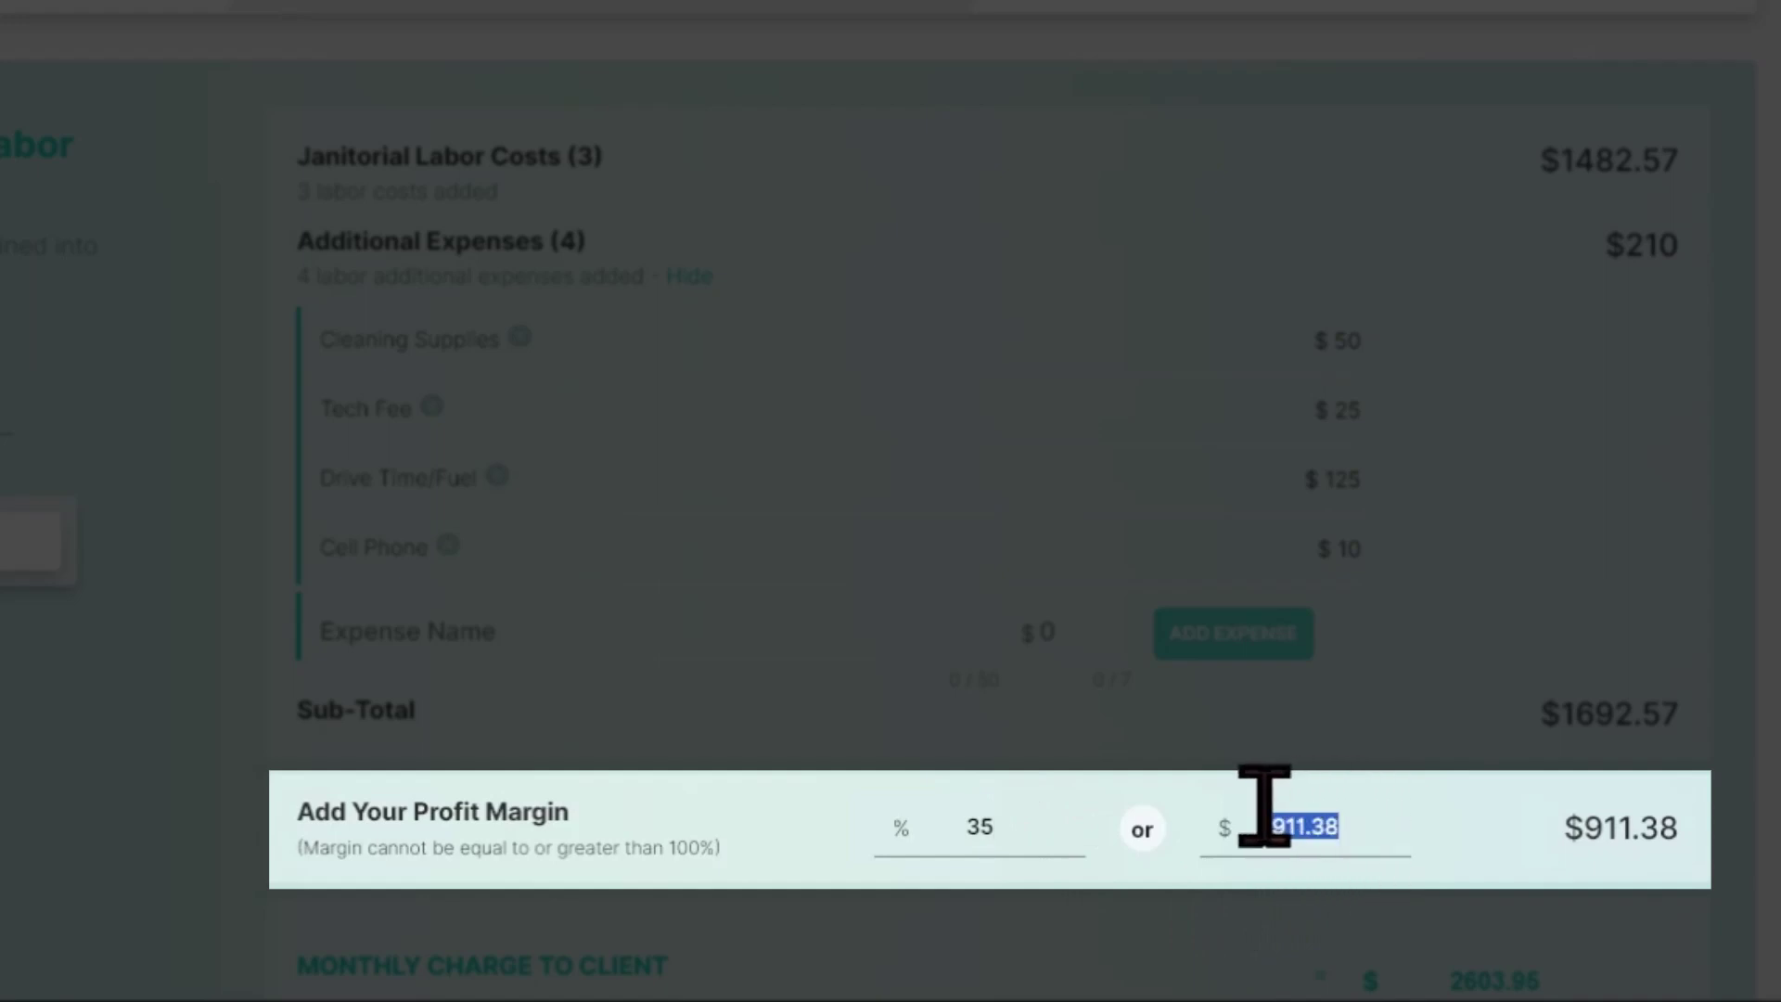
{"action": "left_click", "coordinate": [1342, 884]}
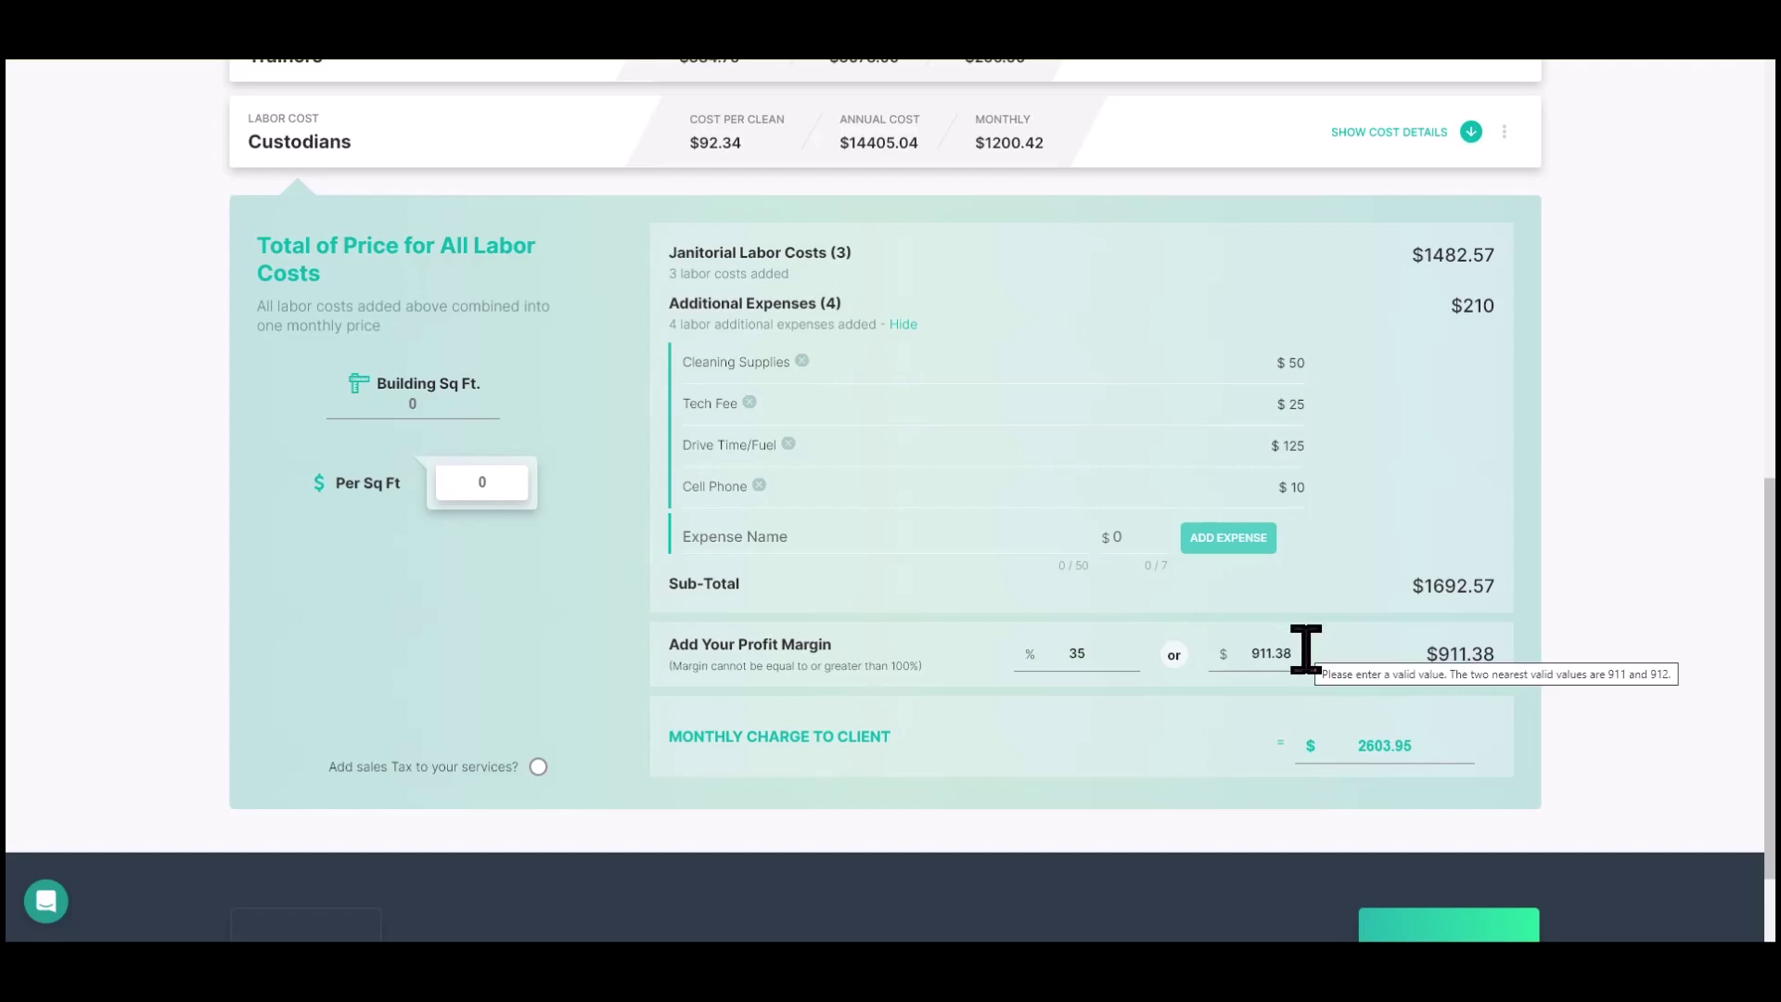
Set the profit margin to a fixed $1000 and check the margin percentage and monthly charge to the client.
{"action": "left_click_drag", "start_coordinate": [1305, 649], "coordinate": [1224, 643]}
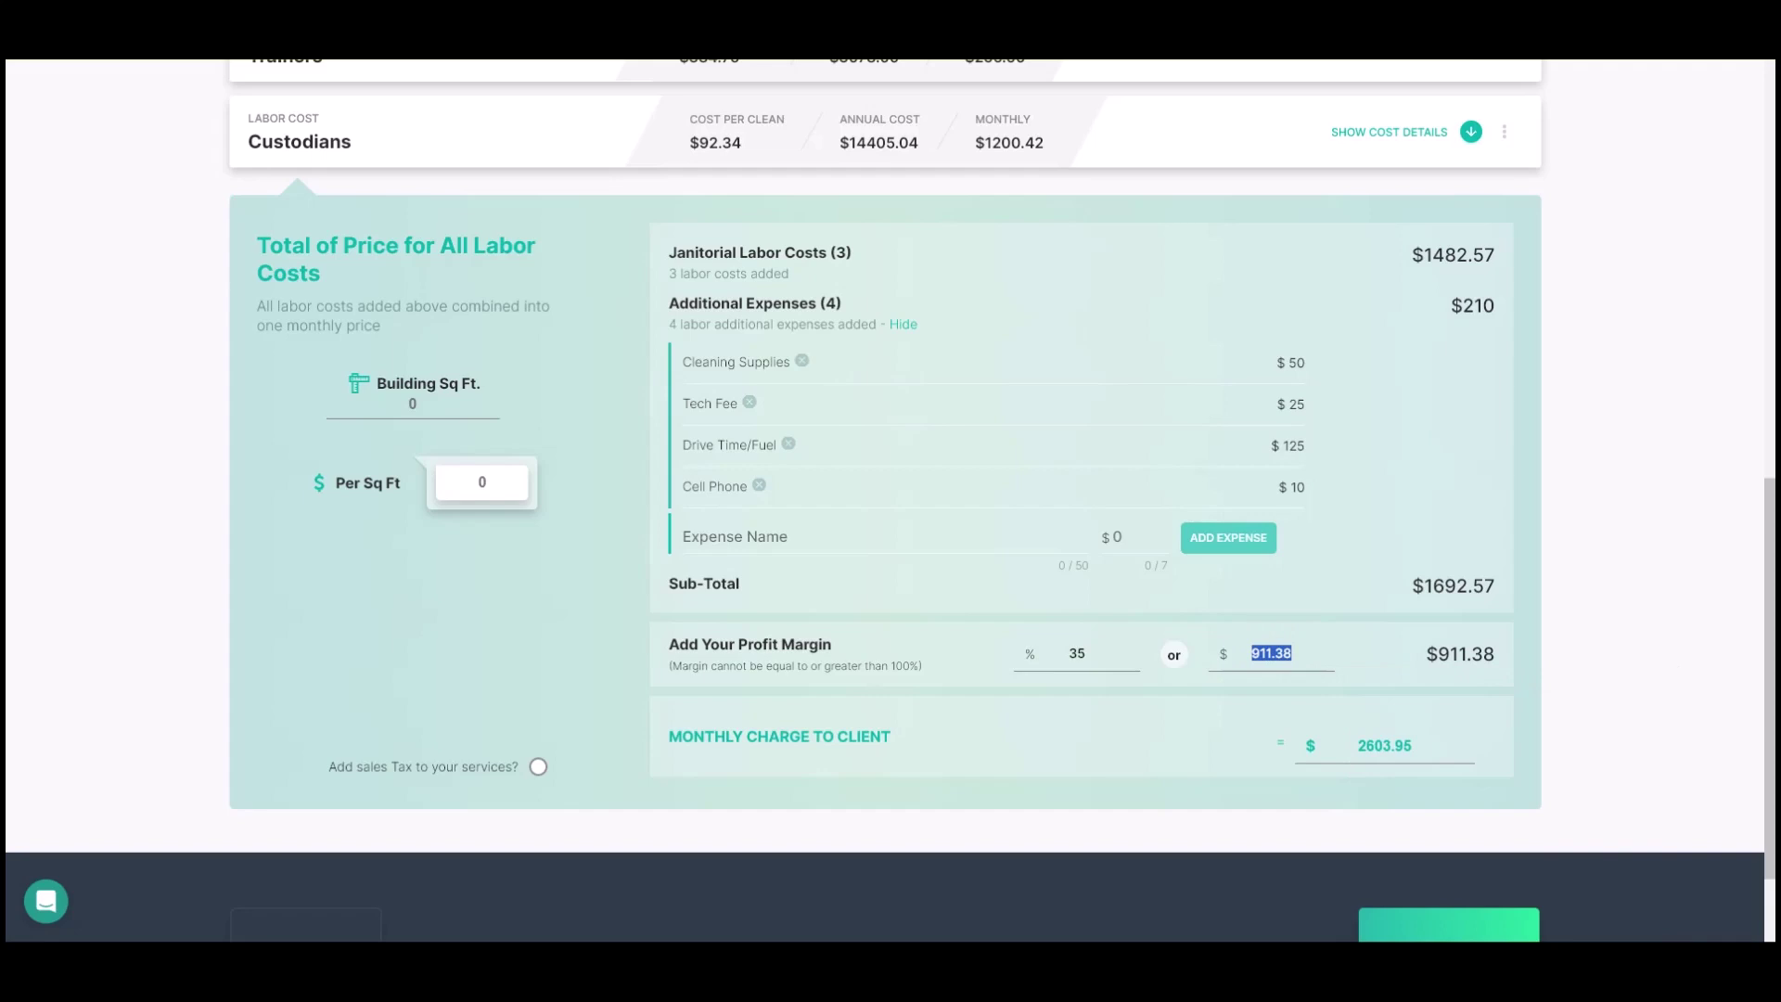
{"action": "type", "text": "1000"}
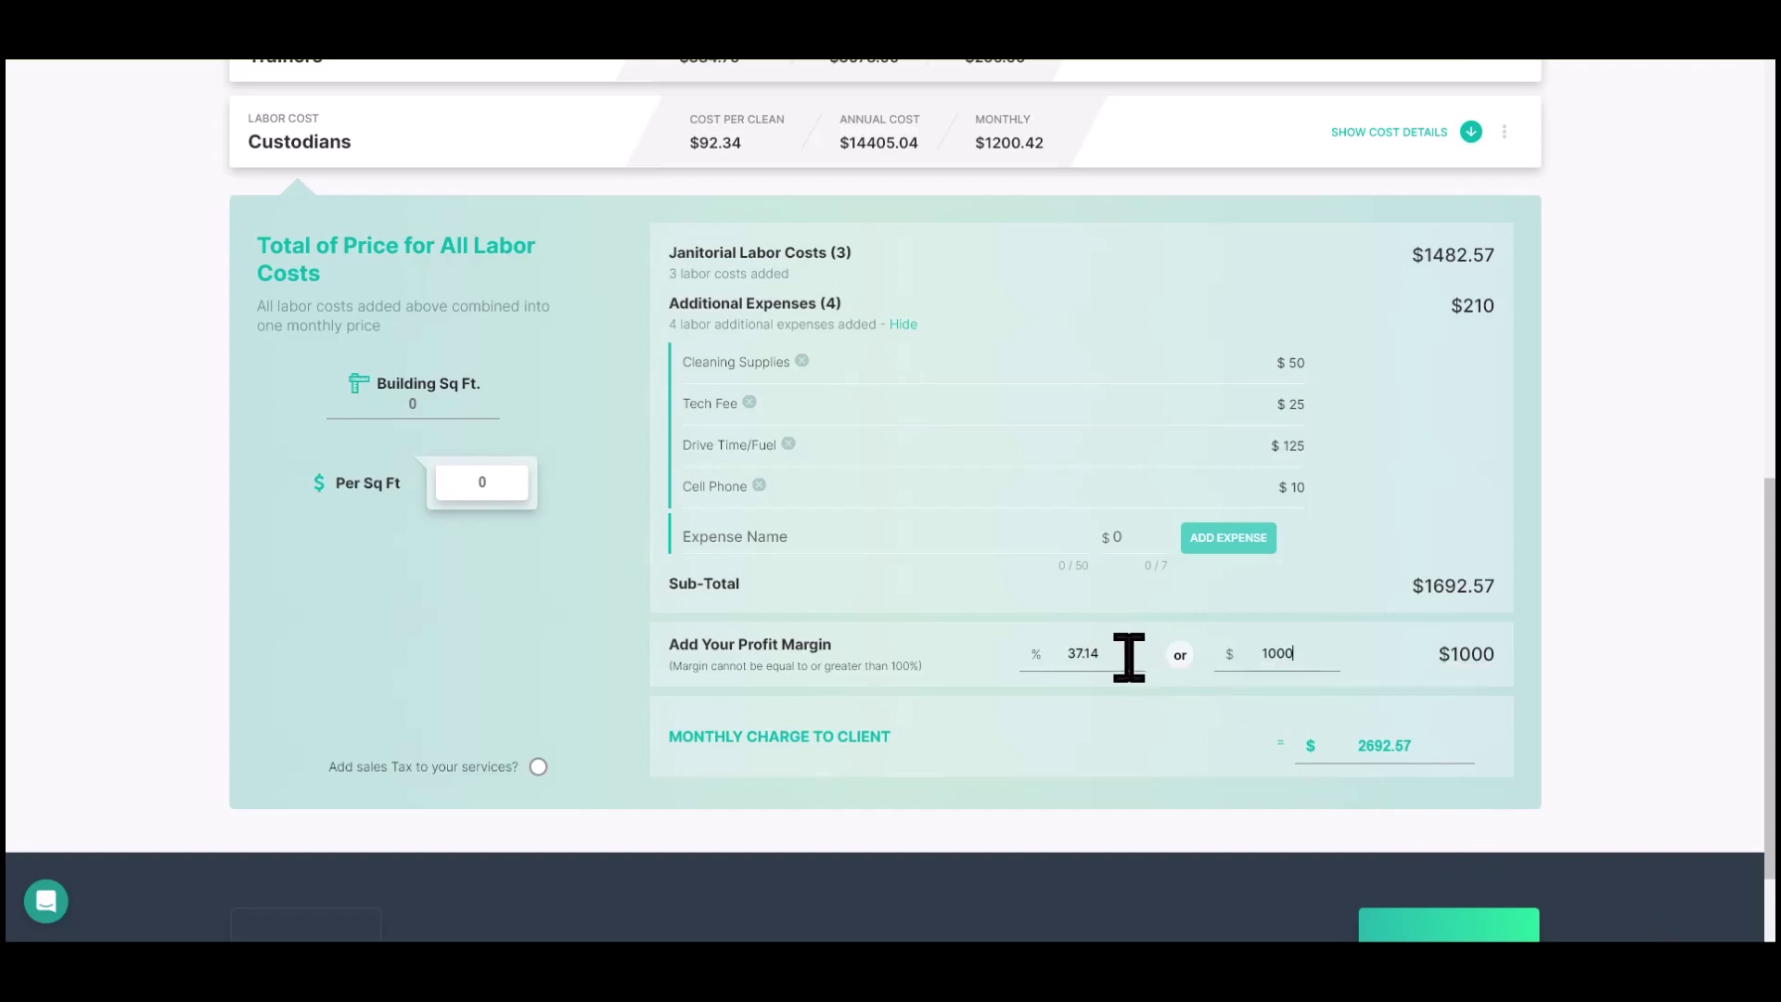
{"action": "left_click_drag", "start_coordinate": [1121, 657], "coordinate": [1071, 653]}
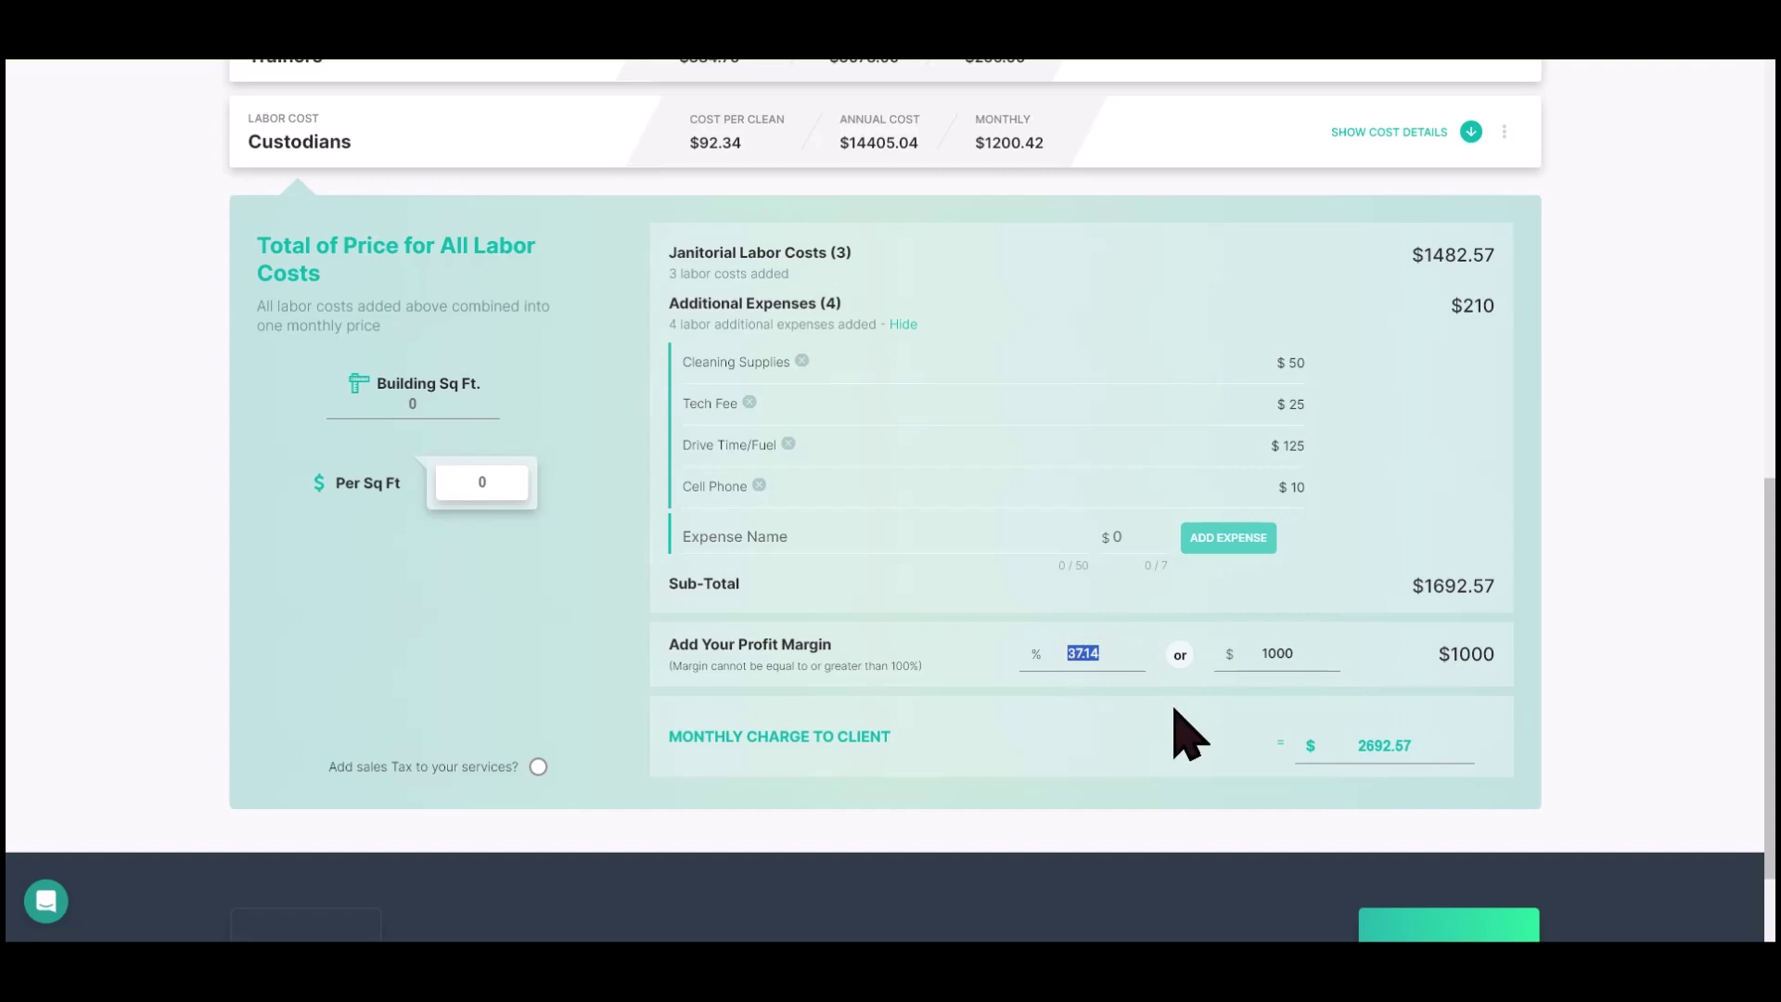
{"action": "left_click_drag", "start_coordinate": [1360, 748], "coordinate": [1507, 753]}
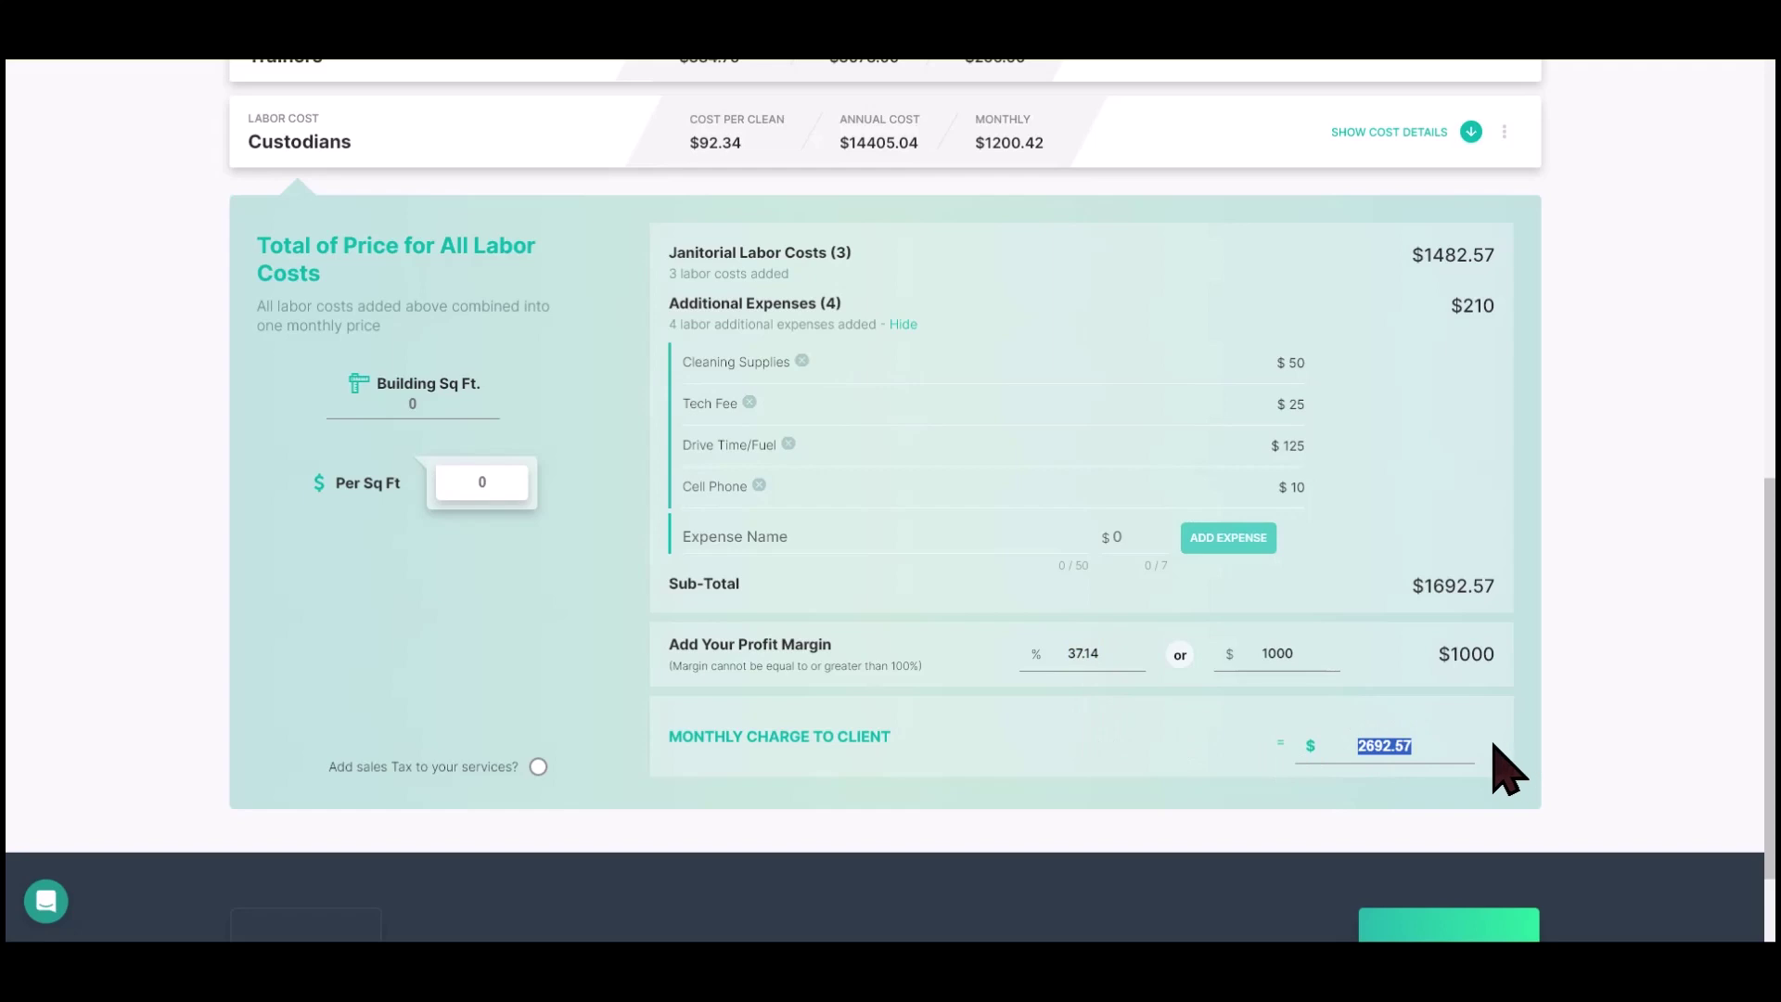
{"action": "left_click", "coordinate": [1067, 716]}
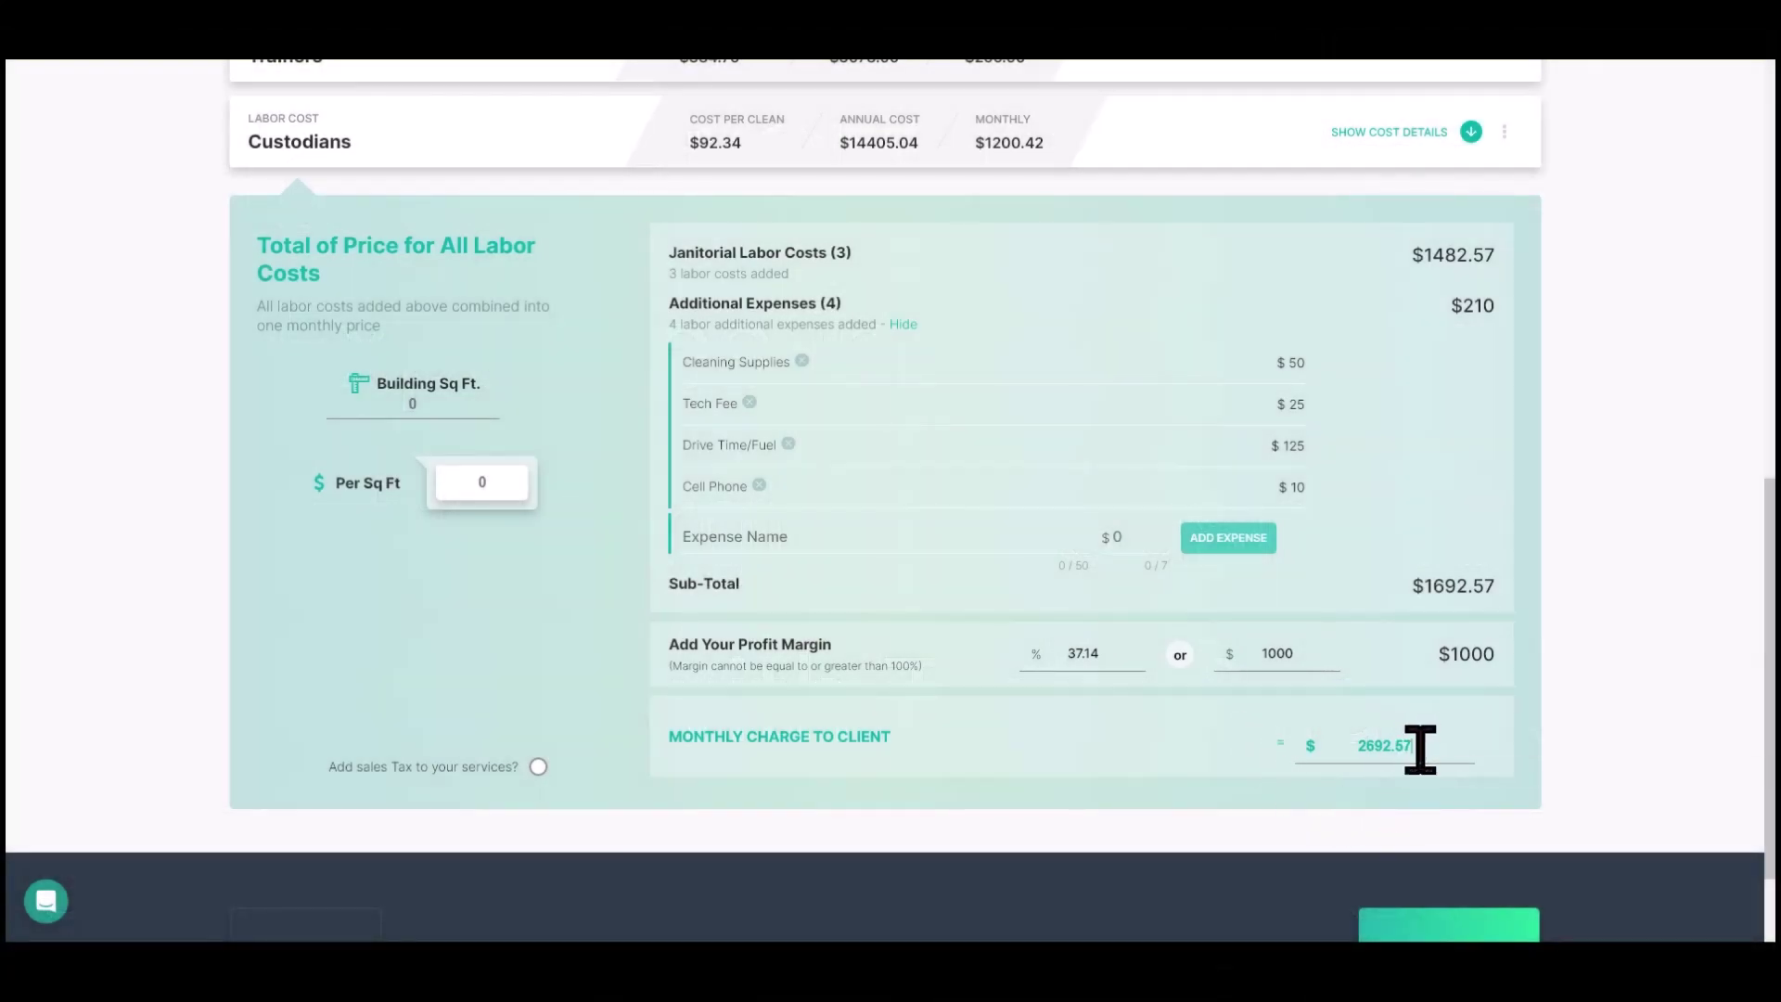
Set the monthly charge to the client to $2400.
{"action": "left_click_drag", "start_coordinate": [1415, 746], "coordinate": [1361, 749]}
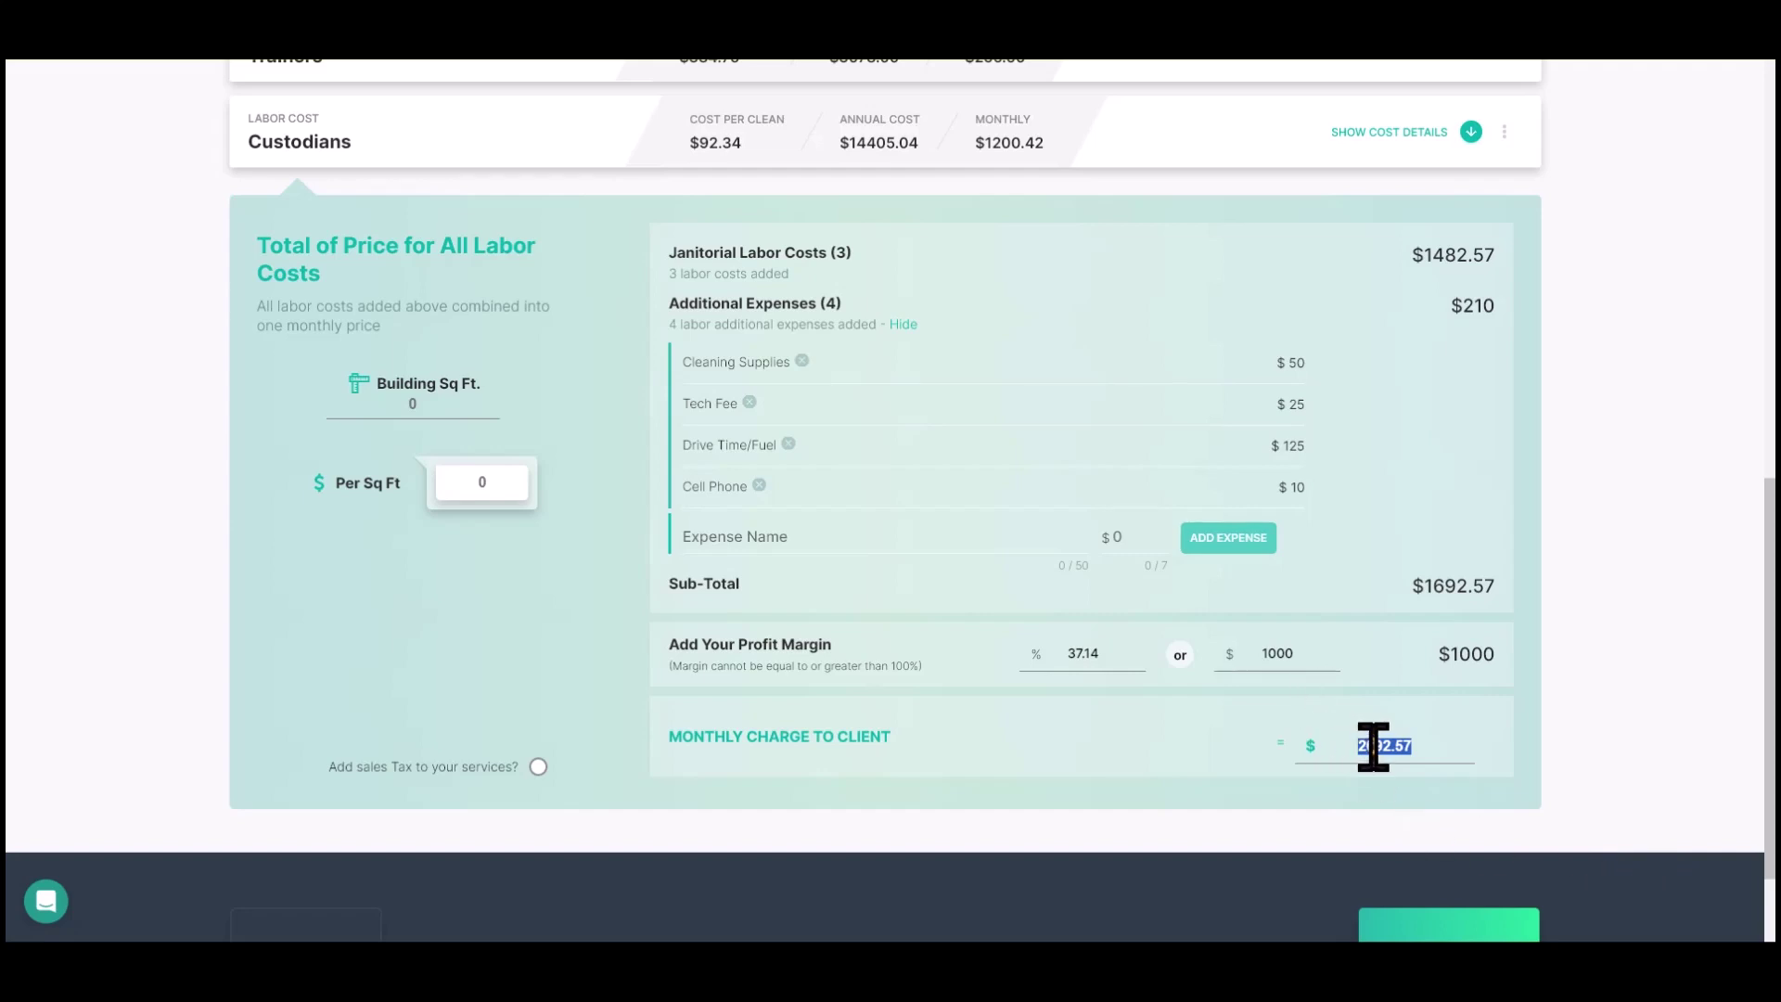
{"action": "type", "text": "42"}
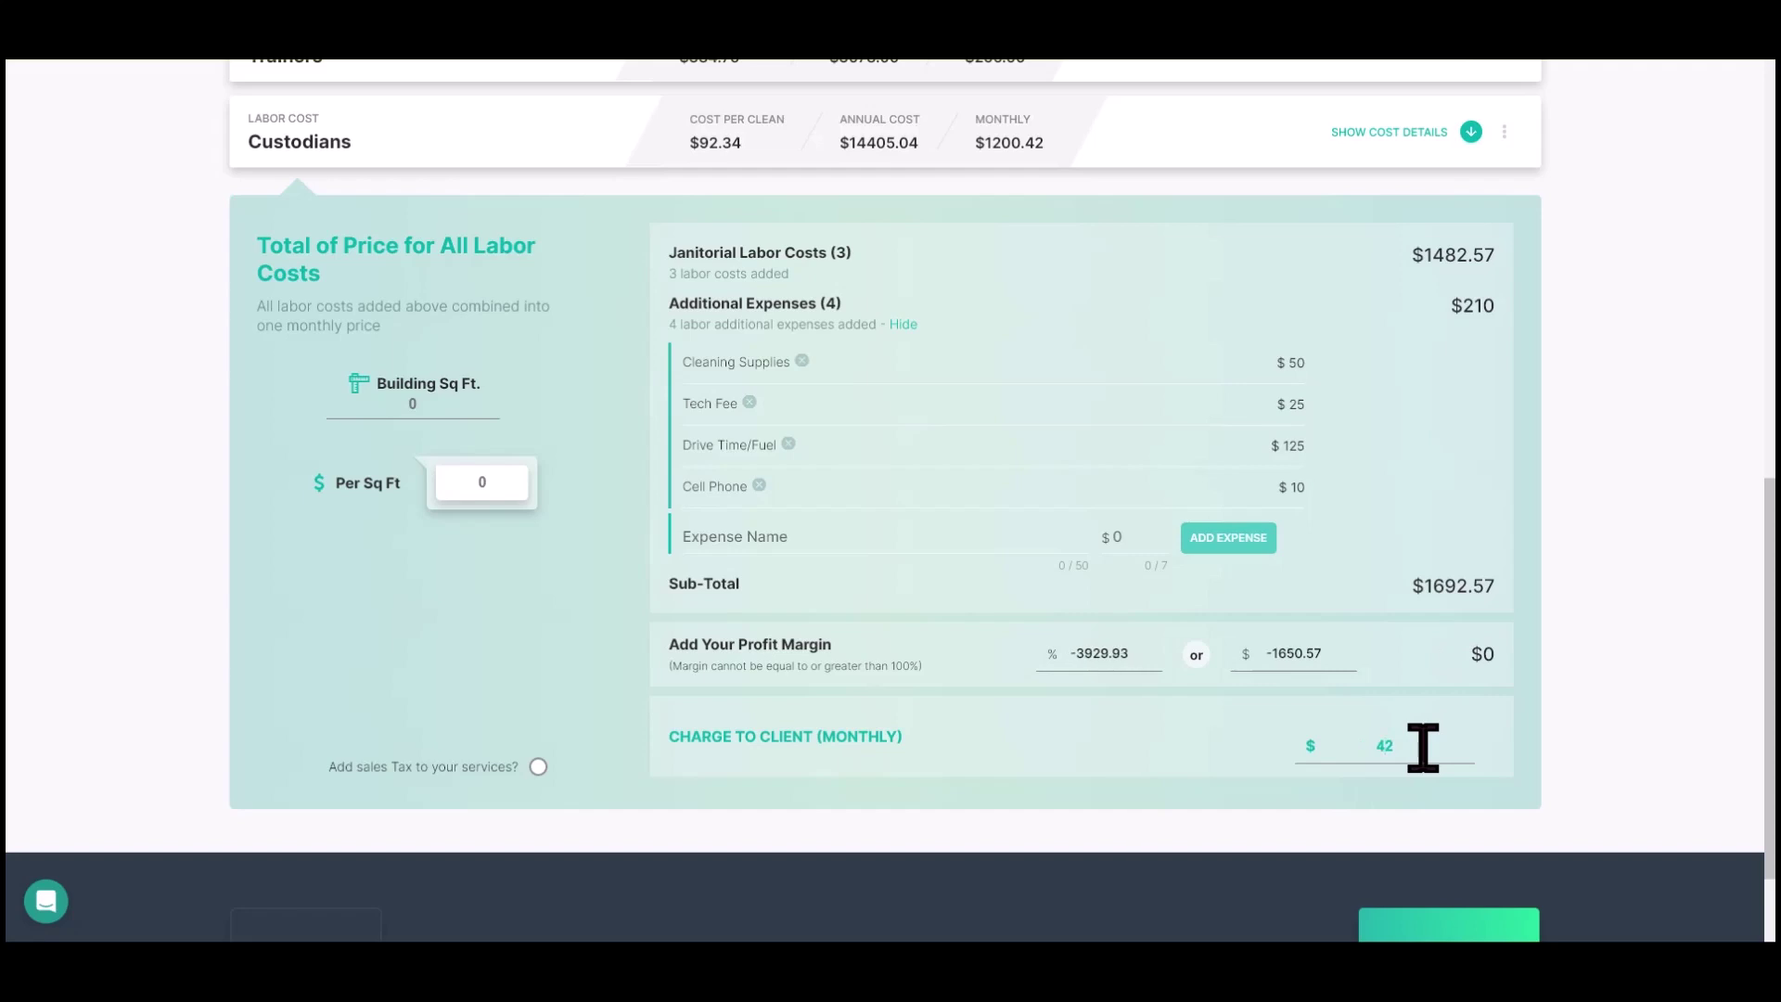
{"action": "type", "text": "400"}
{"action": "key", "text": "BackSpace"}
{"action": "key", "text": "BackSpace"}
{"action": "key", "text": "BackSpace"}
{"action": "key", "text": "BackSpace"}
{"action": "type", "text": "400"}
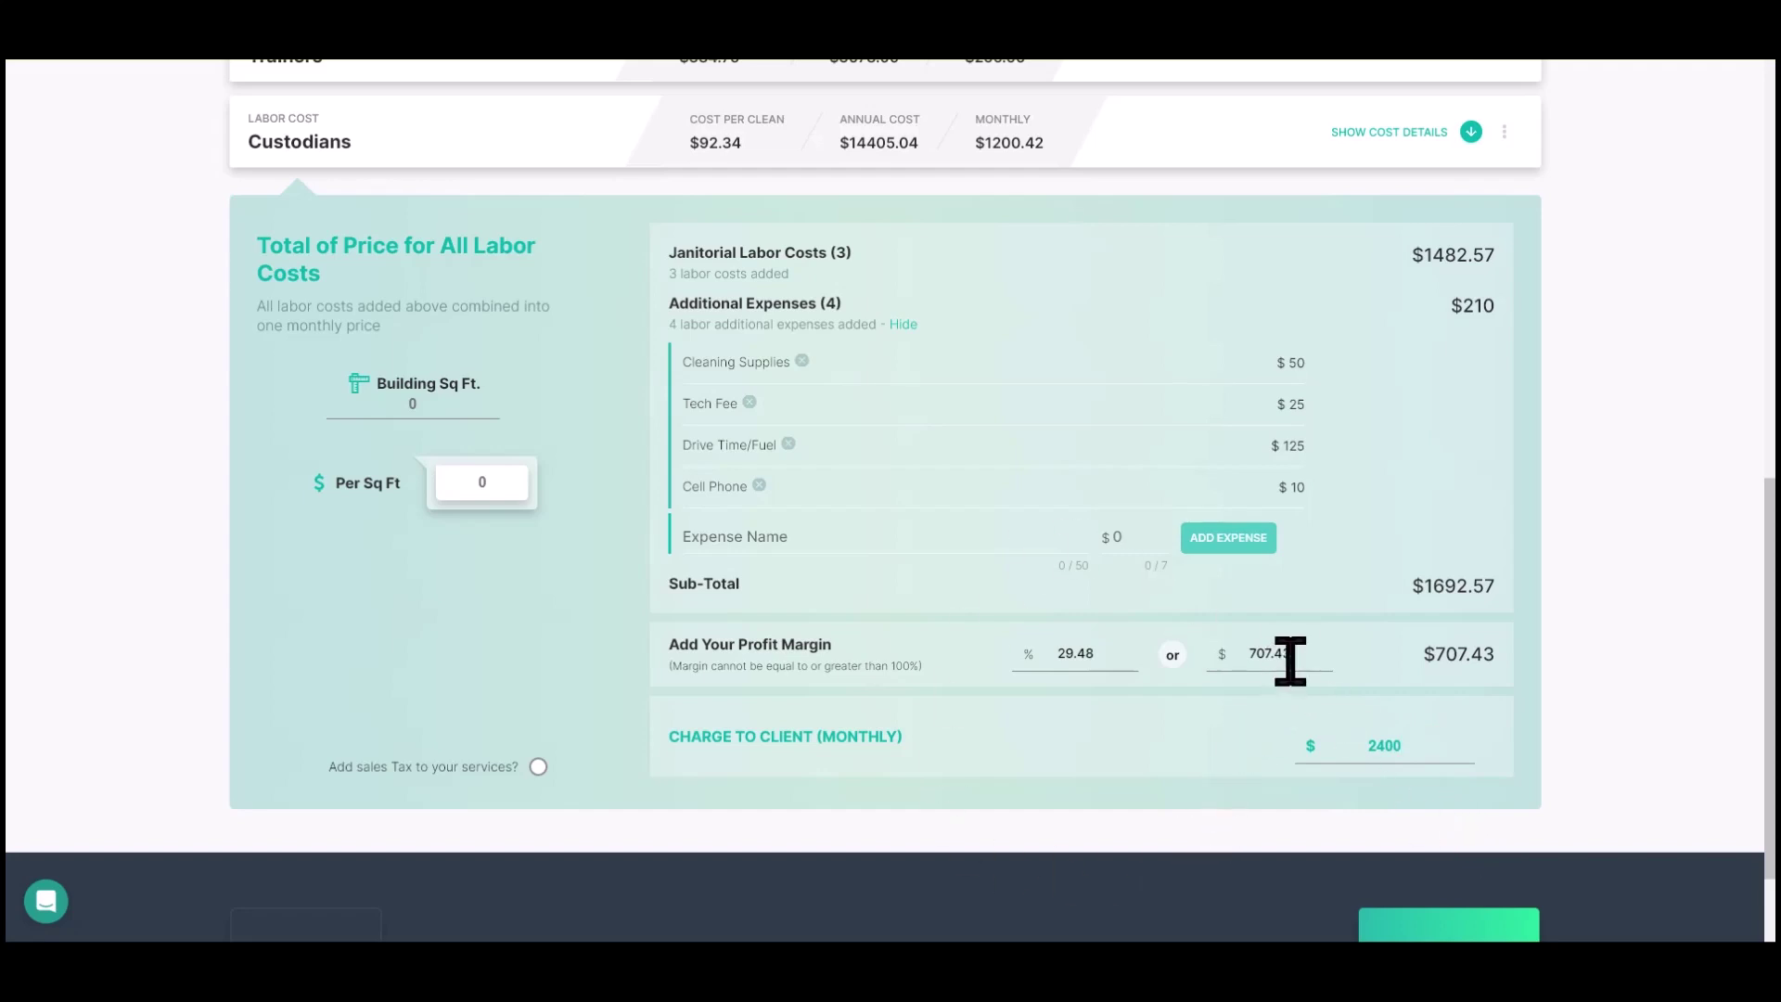
Examine the profit margin's percentage and dollar amount against the labor costs and the monthly charge to the client.
{"action": "left_click_drag", "start_coordinate": [1271, 654], "coordinate": [1234, 654]}
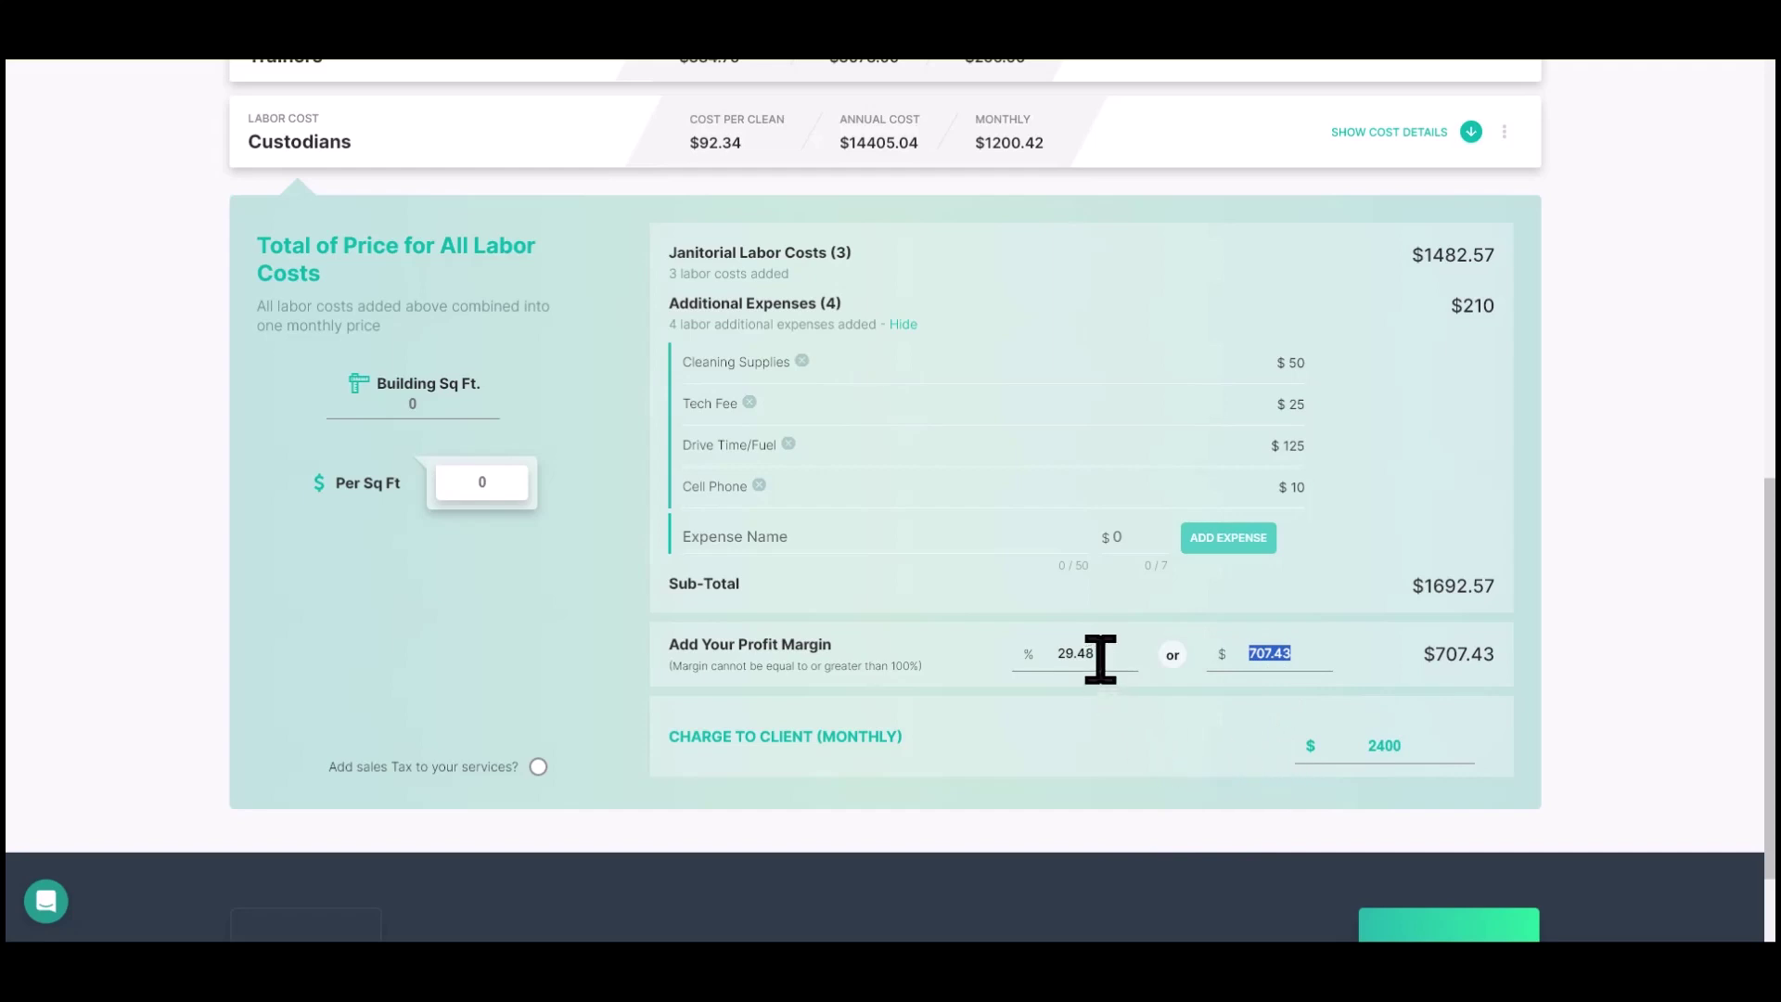
{"action": "left_click_drag", "start_coordinate": [1097, 656], "coordinate": [1021, 655]}
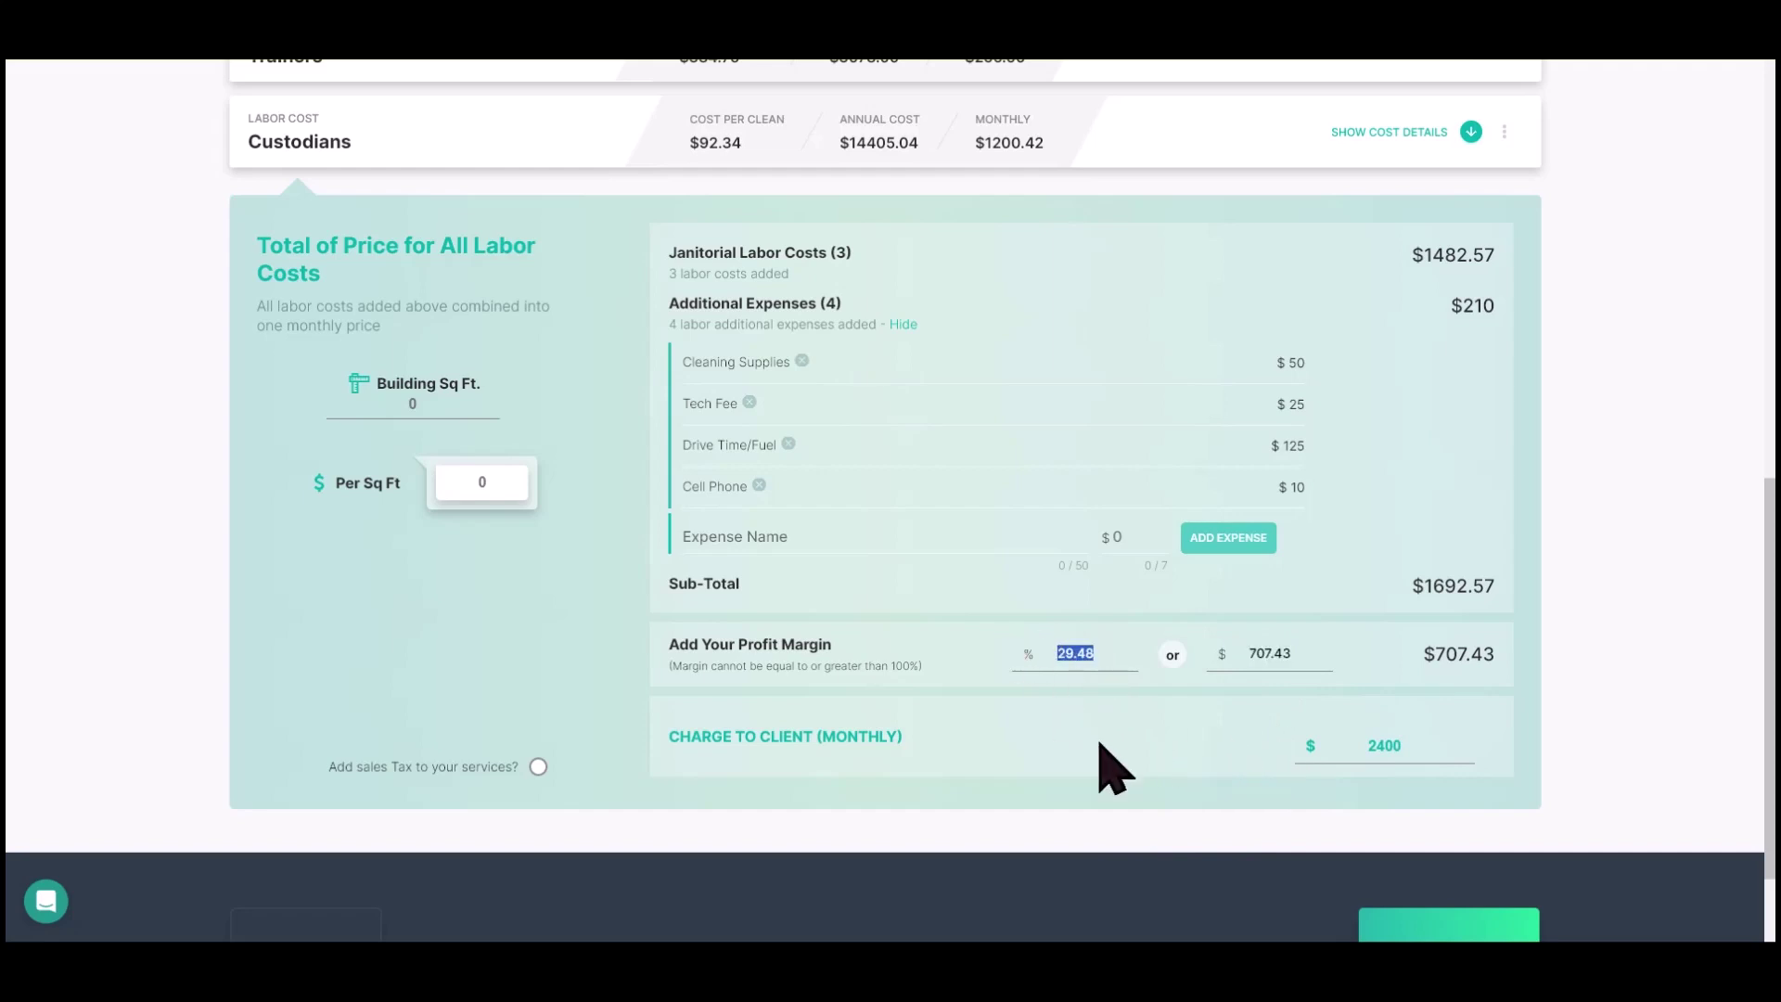
{"action": "left_click_drag", "start_coordinate": [1292, 653], "coordinate": [1209, 652]}
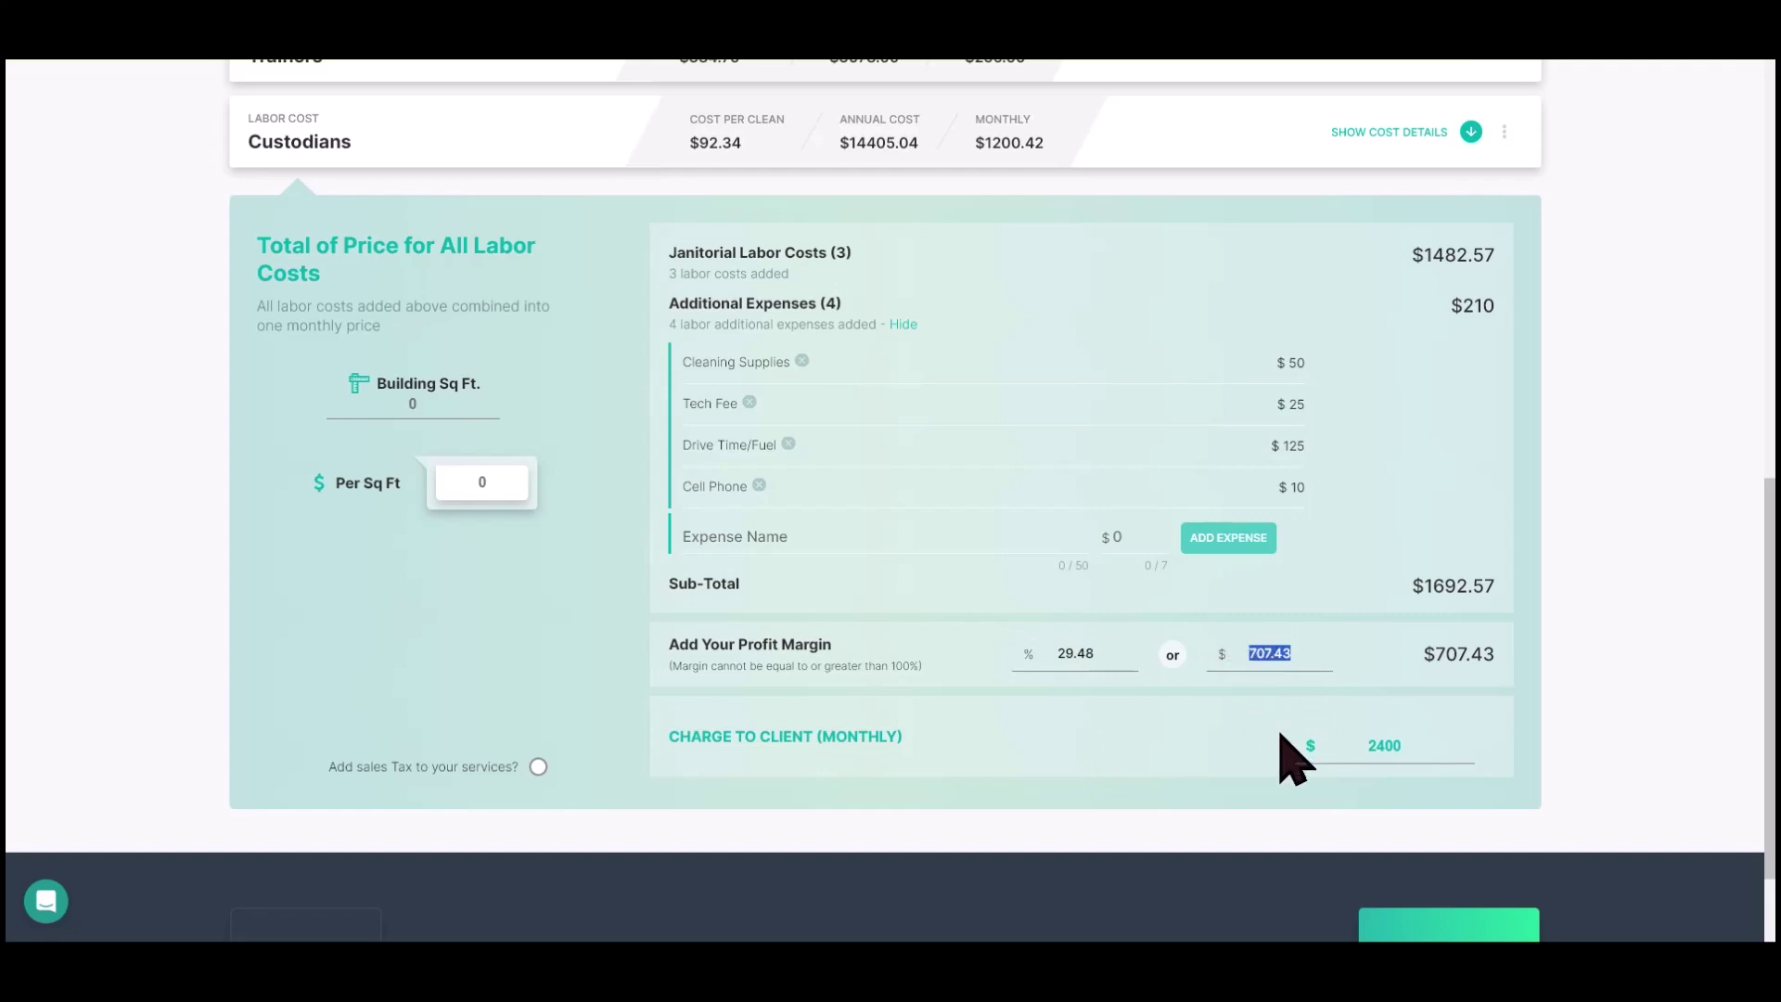
{"action": "left_click_drag", "start_coordinate": [1099, 653], "coordinate": [969, 670]}
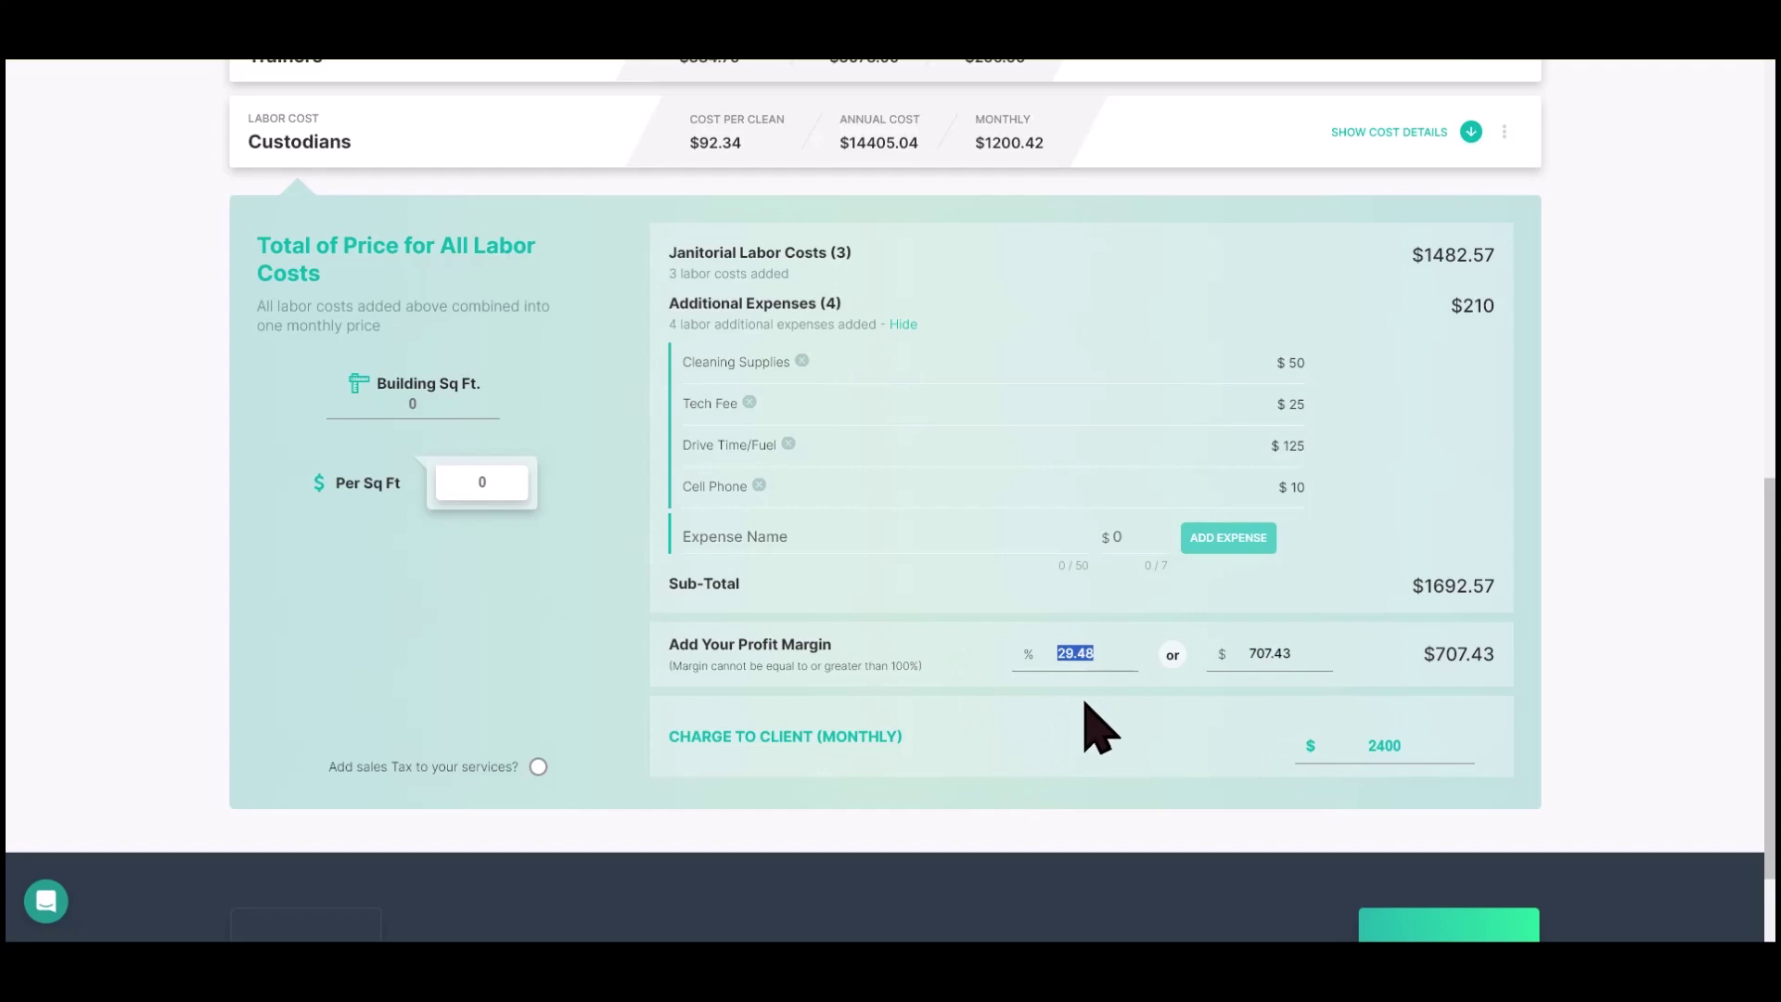
{"action": "left_click", "coordinate": [1102, 655]}
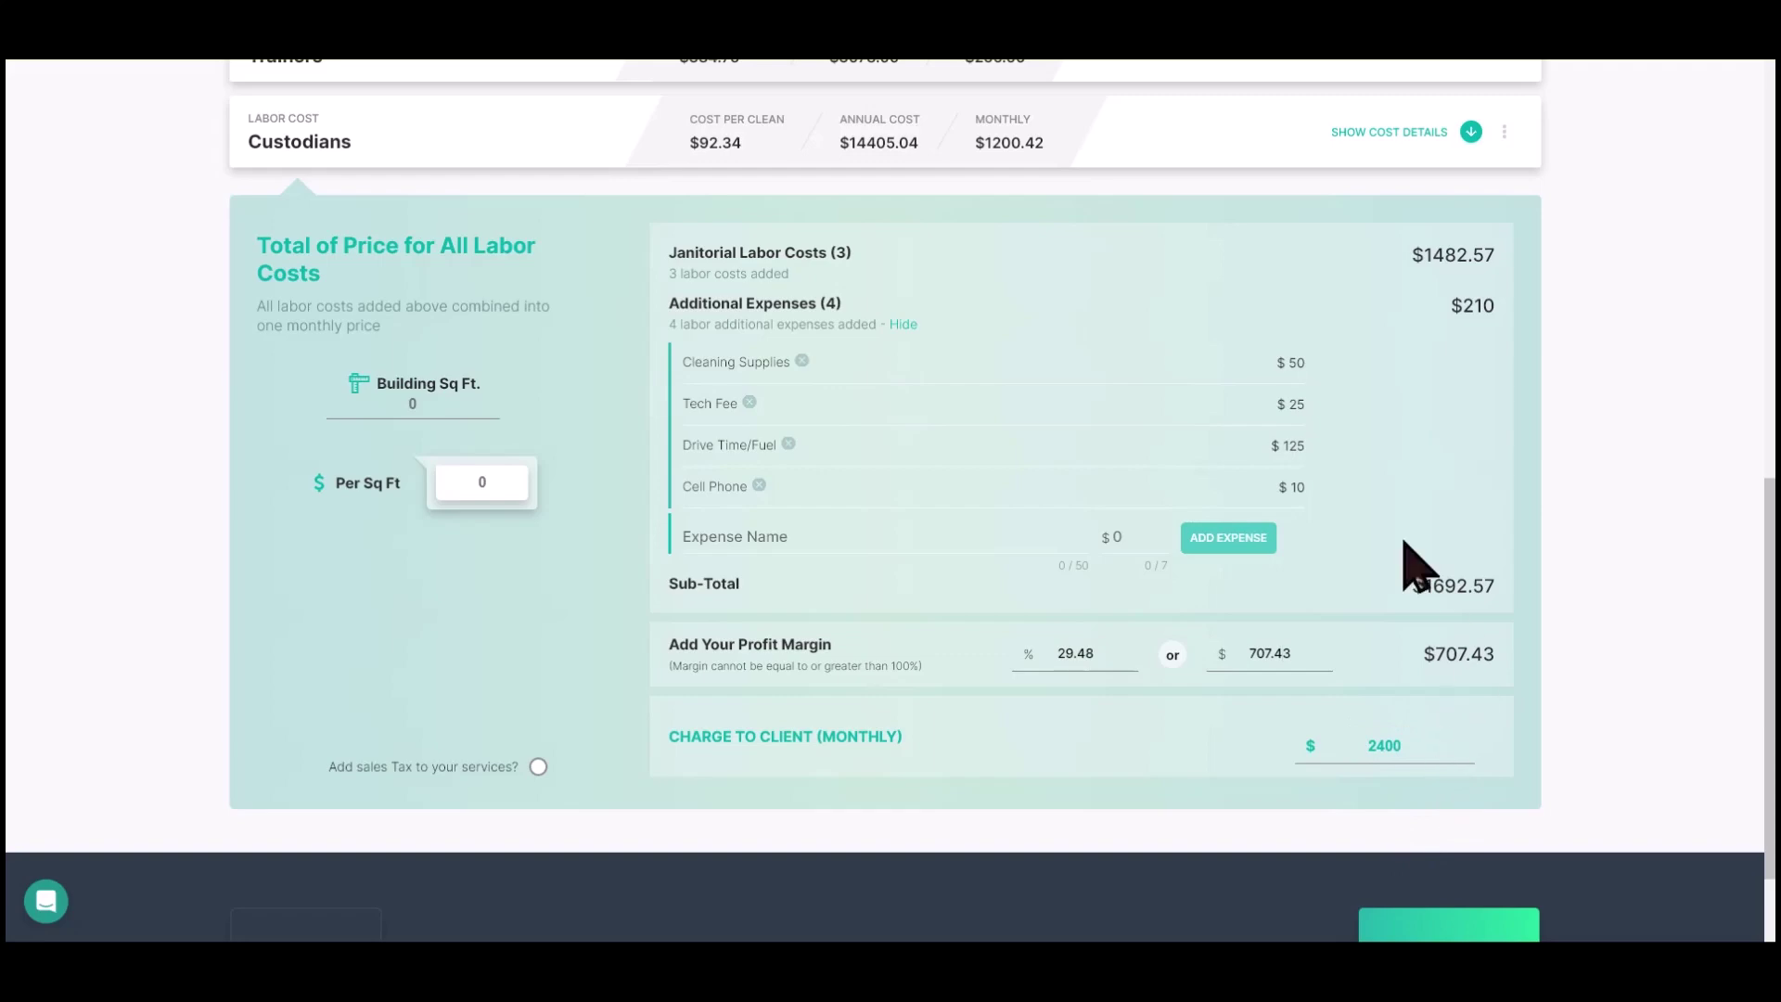
{"action": "scroll", "coordinate": [1339, 312], "scroll_direction": "up", "scroll_amount": 2}
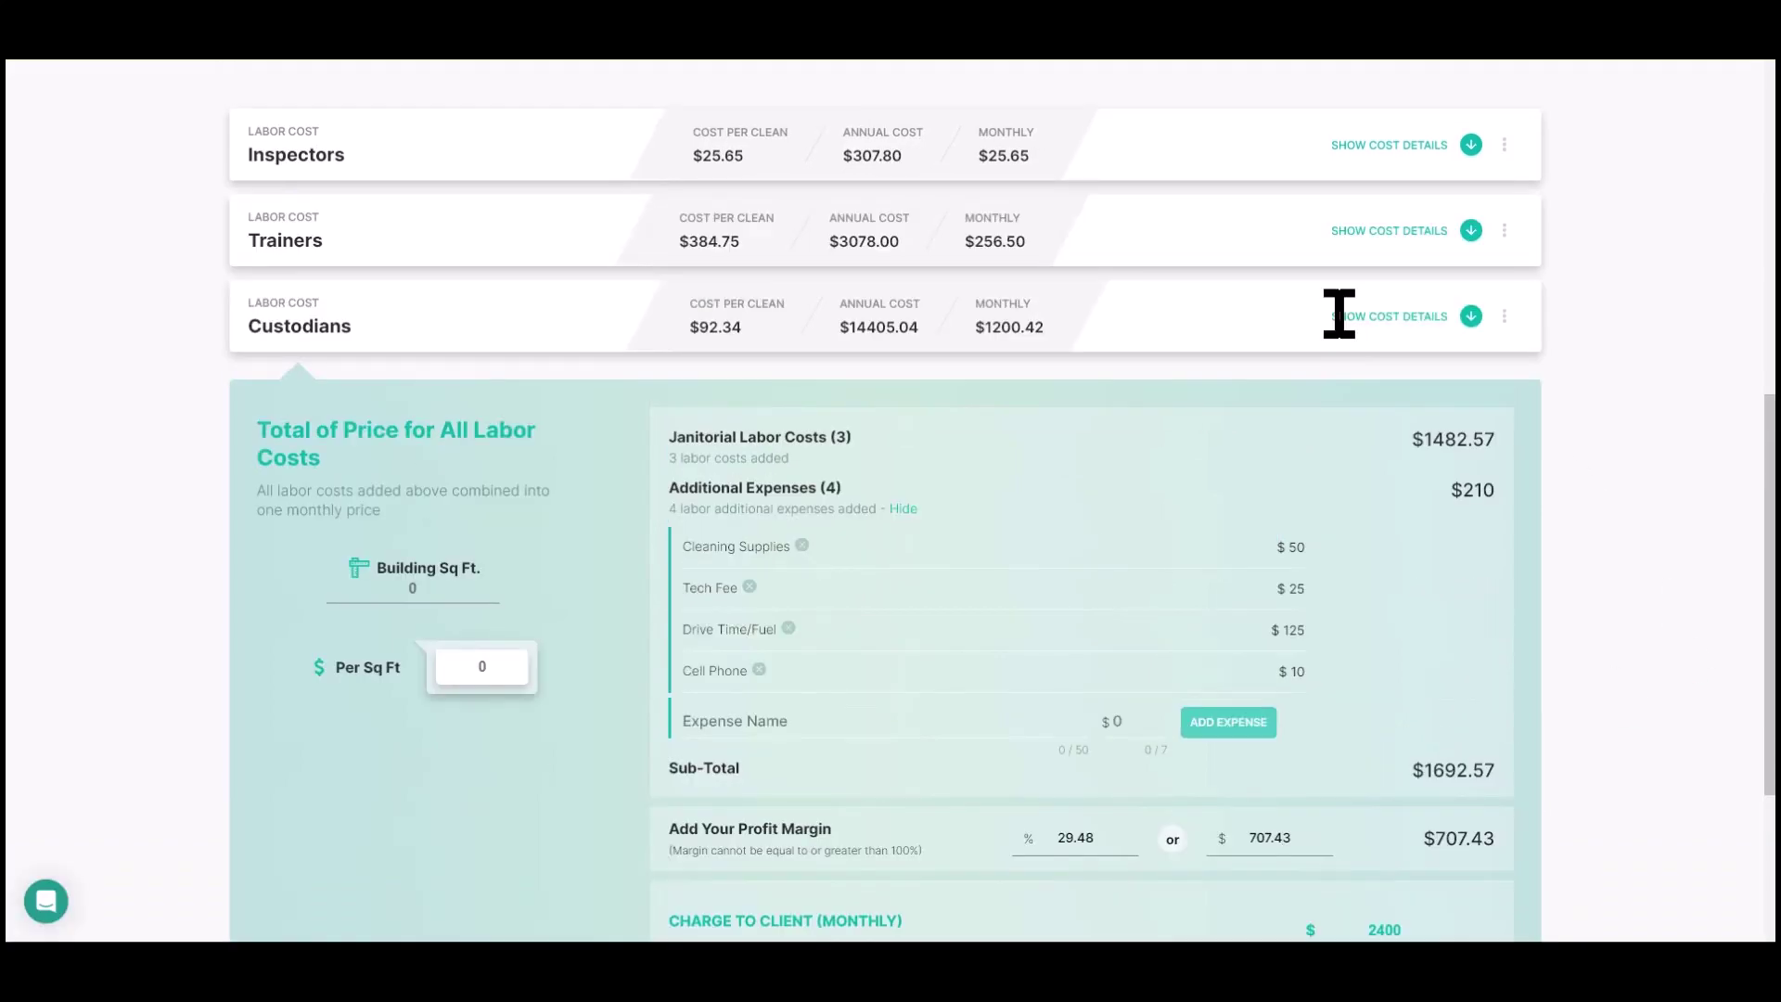
{"action": "scroll", "coordinate": [1351, 349], "scroll_direction": "down", "scroll_amount": 2}
{"action": "scroll", "coordinate": [1363, 345], "scroll_direction": "up", "scroll_amount": 2}
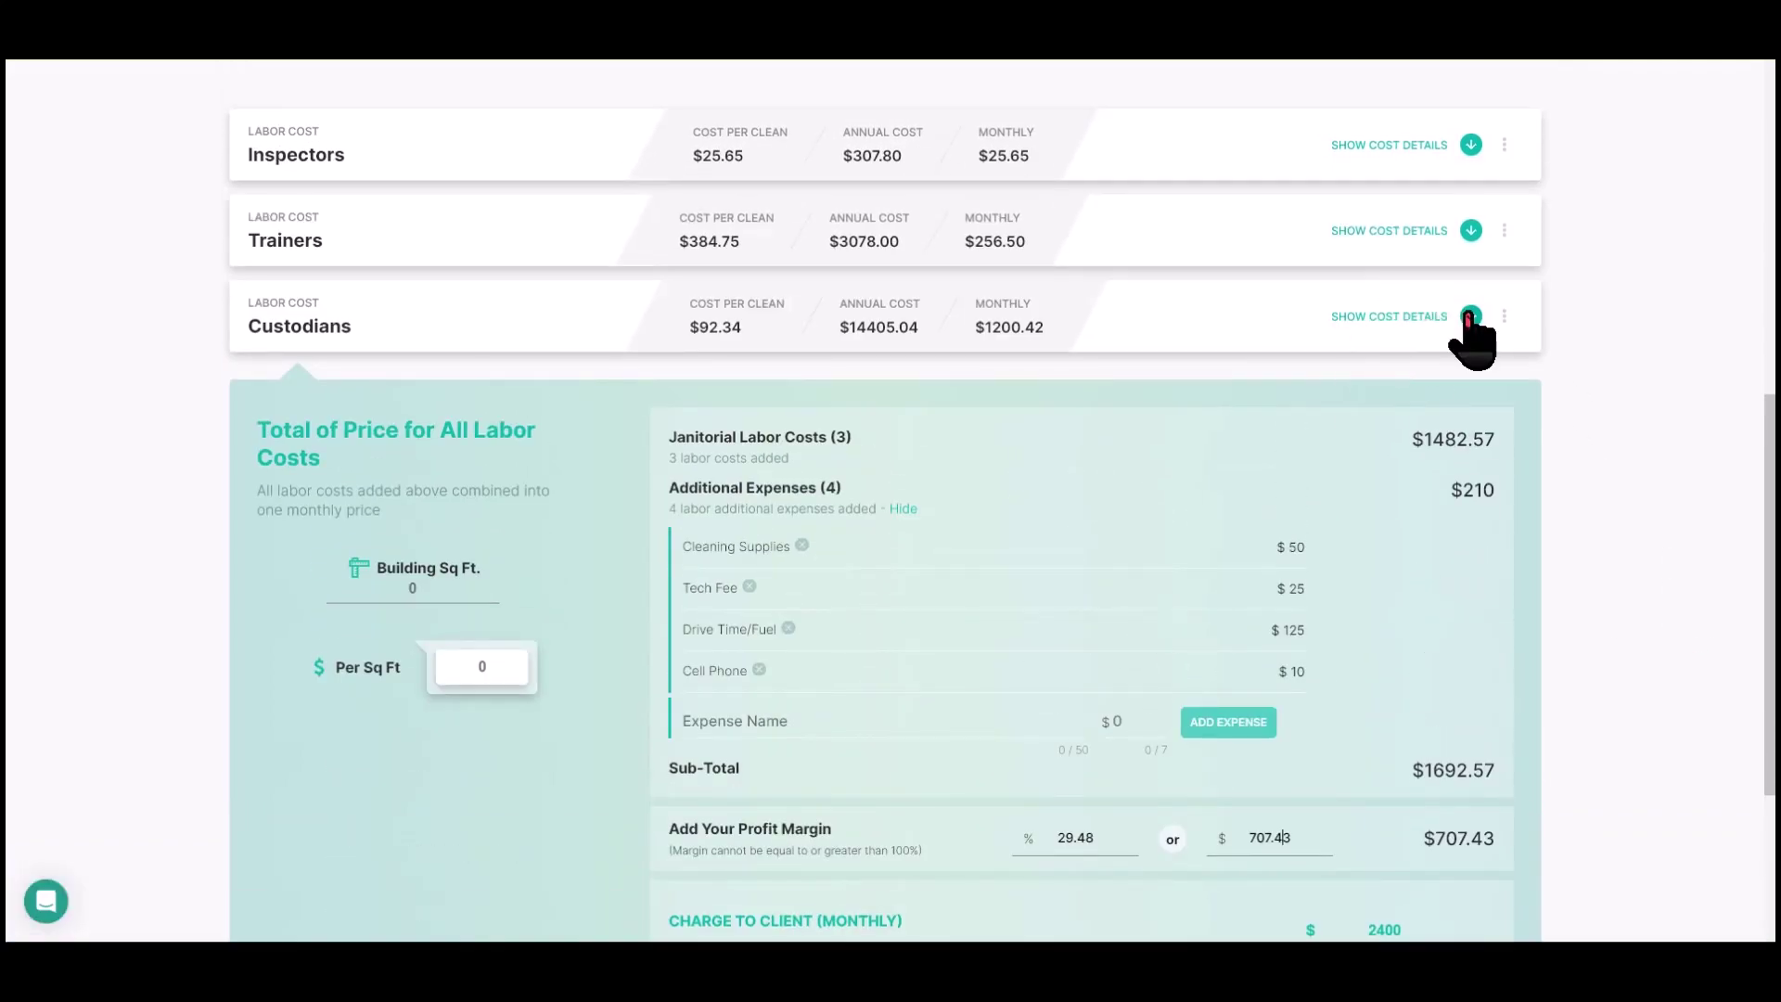
{"action": "scroll", "coordinate": [1477, 362], "scroll_direction": "down", "scroll_amount": 2}
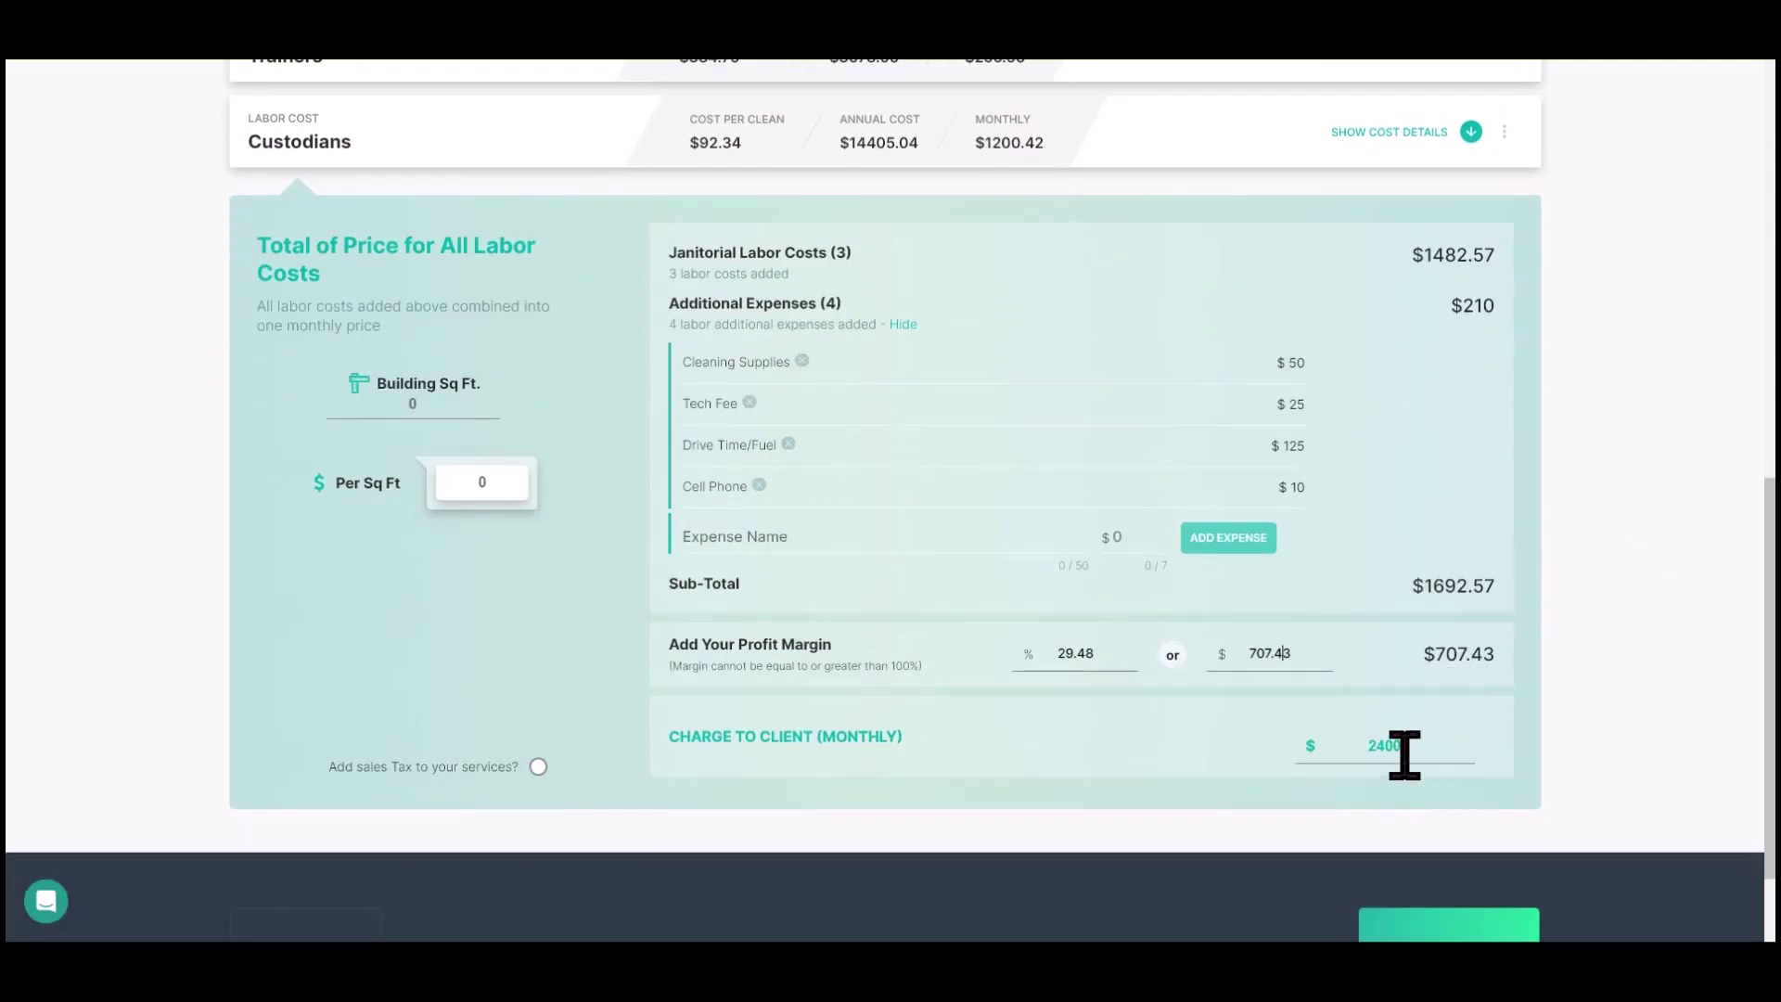
Set the Custodians labor cost to 3.75 hours per clean and collapse its cost details.
{"action": "scroll", "coordinate": [1407, 746], "scroll_direction": "up", "scroll_amount": 2}
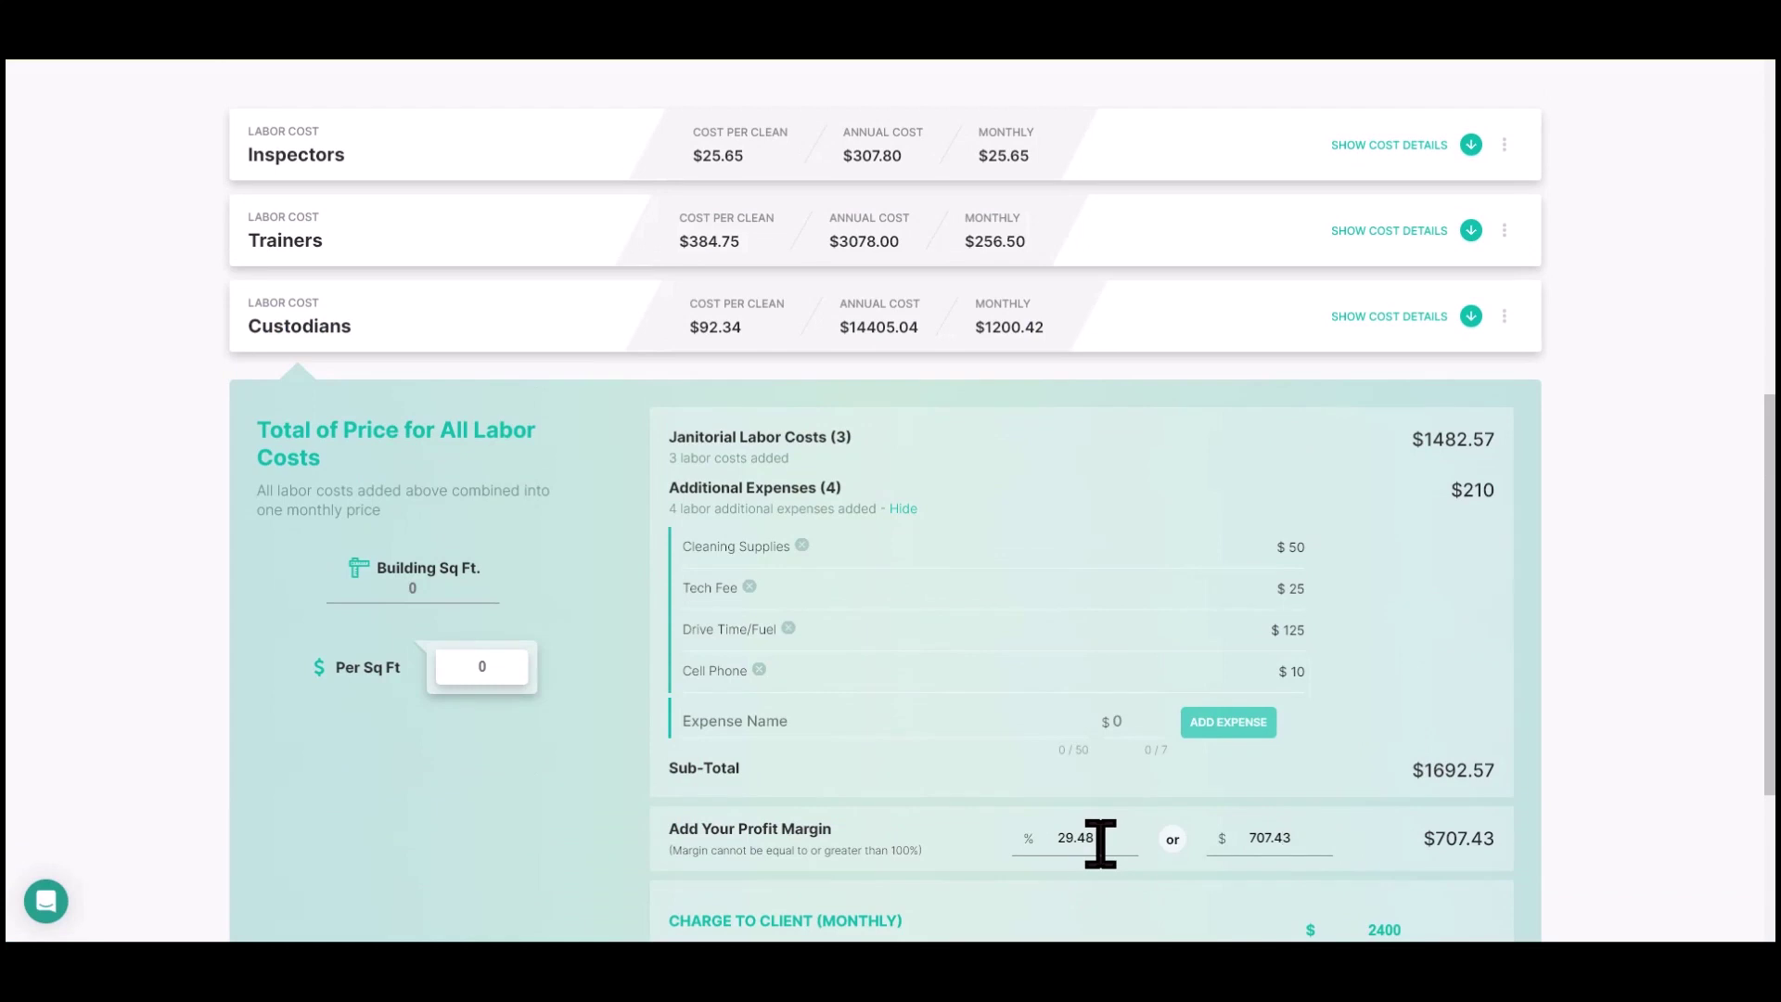
{"action": "mouse_move", "coordinate": [1100, 842]}
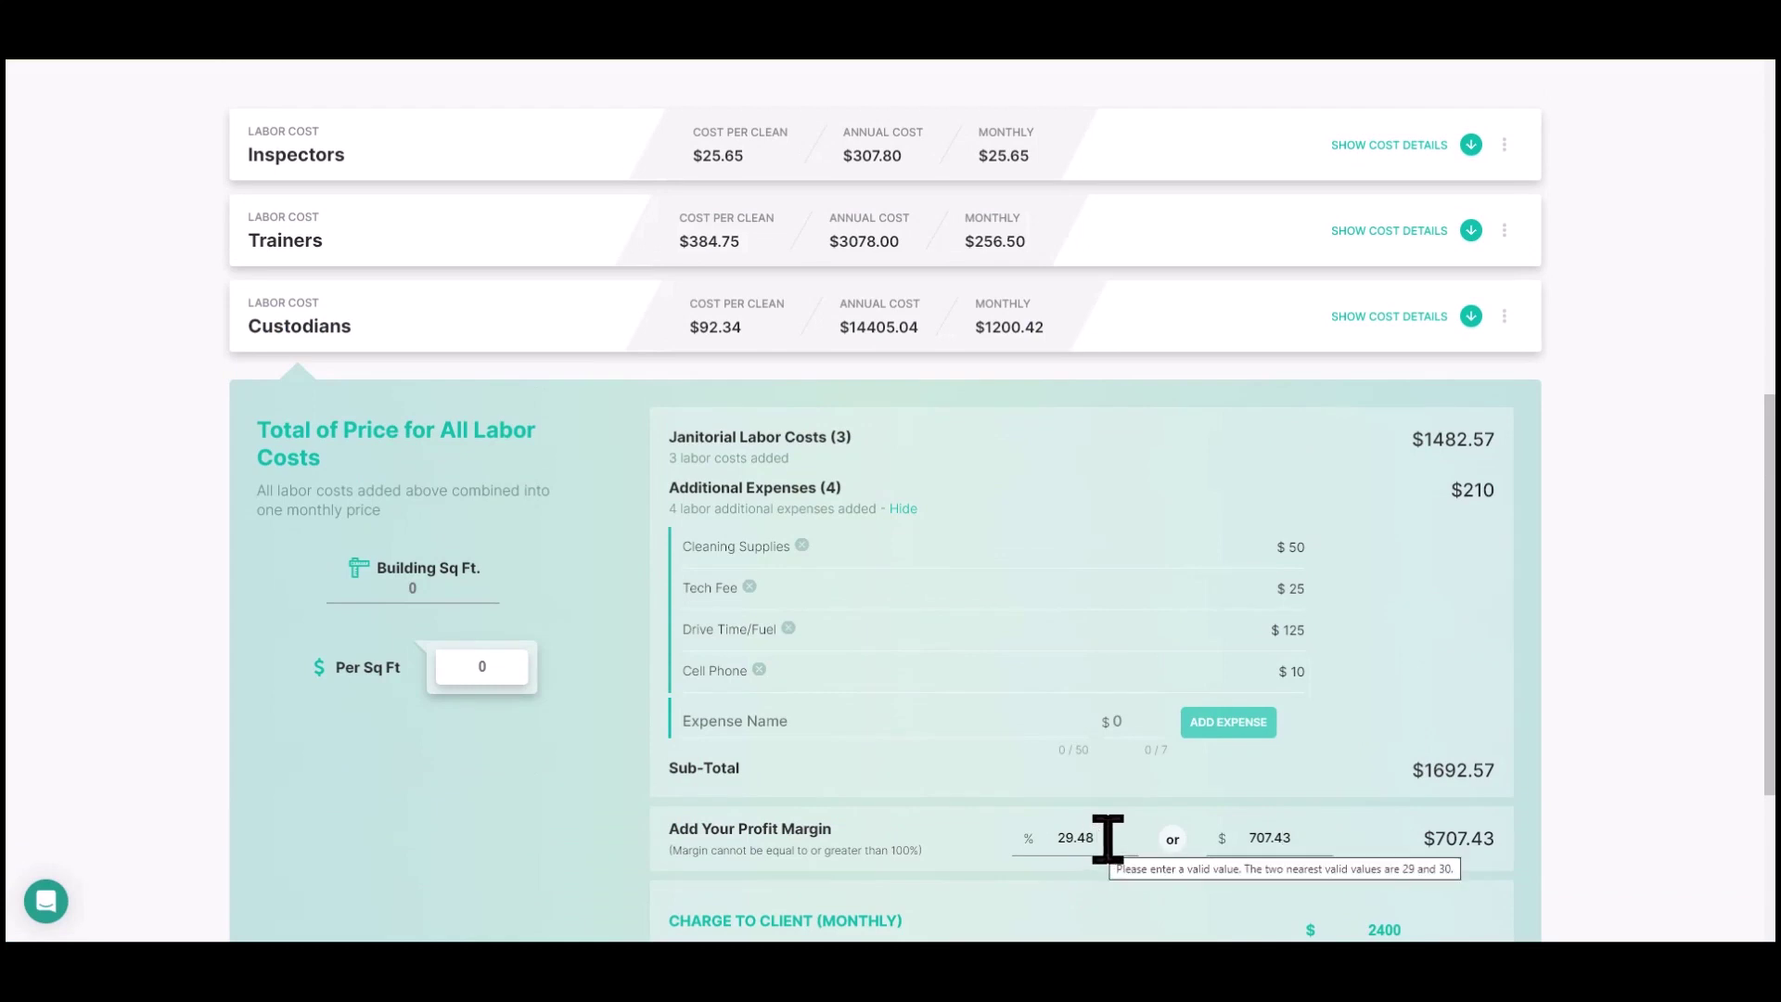
{"action": "left_click", "coordinate": [1471, 317]}
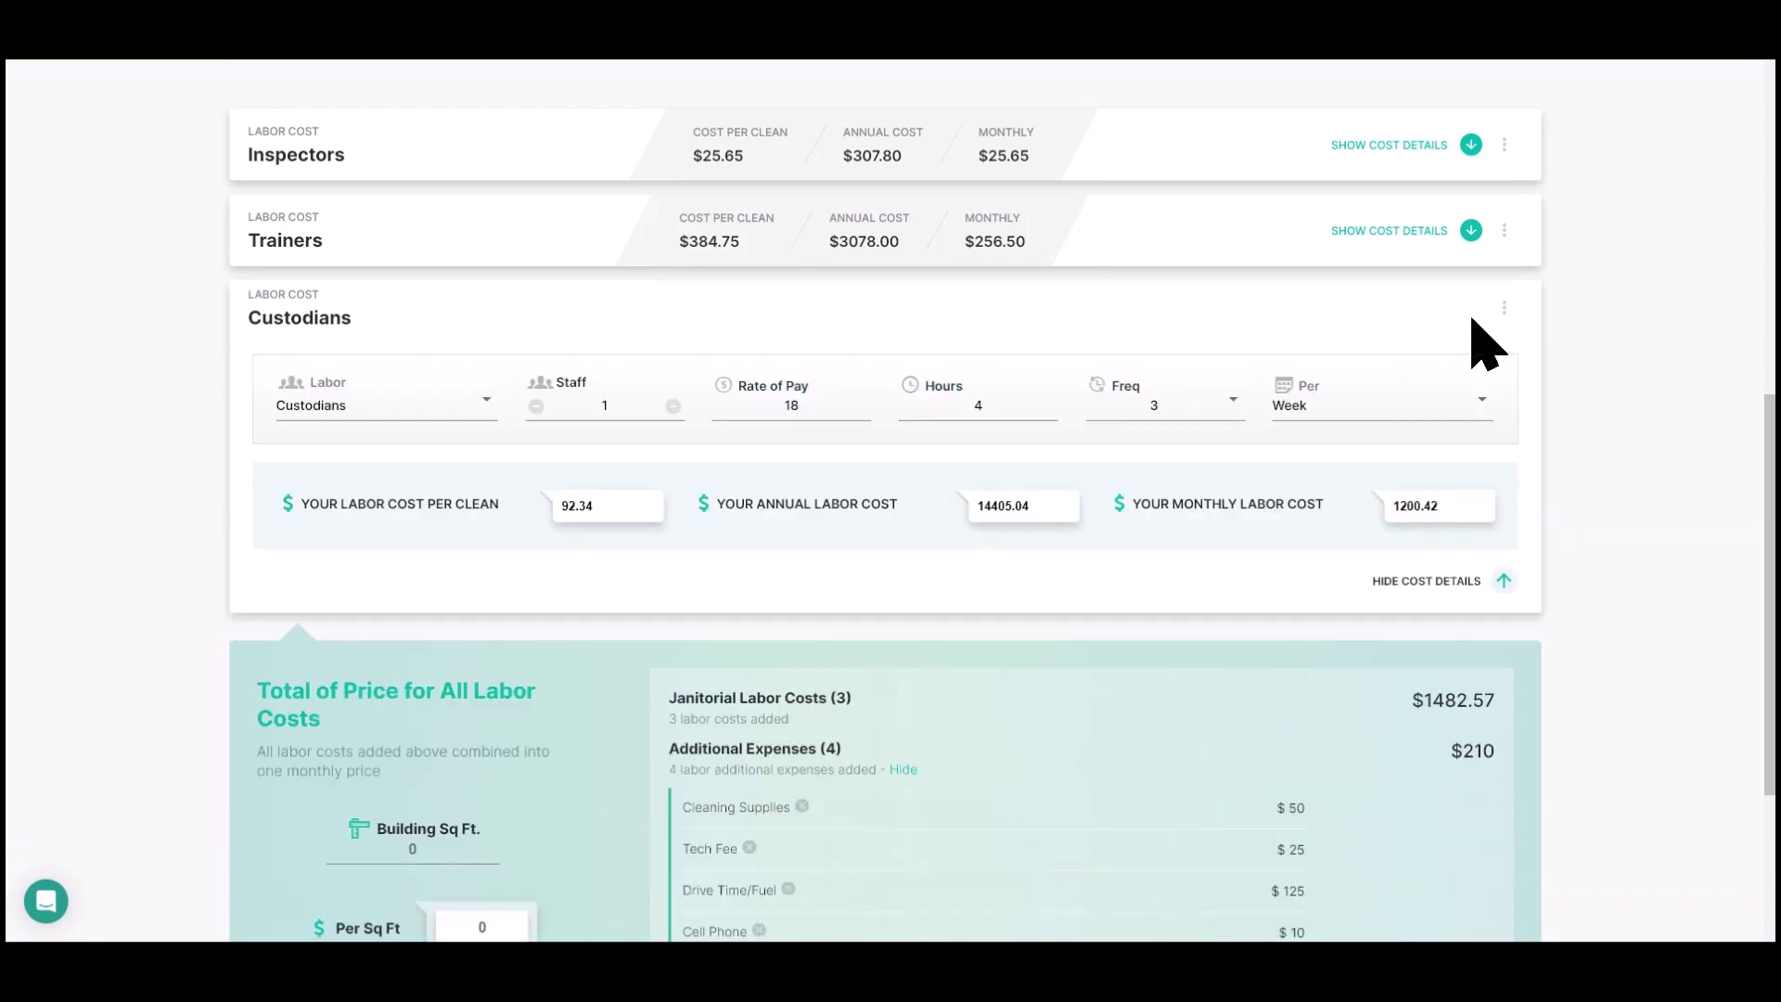
{"action": "left_click", "coordinate": [1031, 406]}
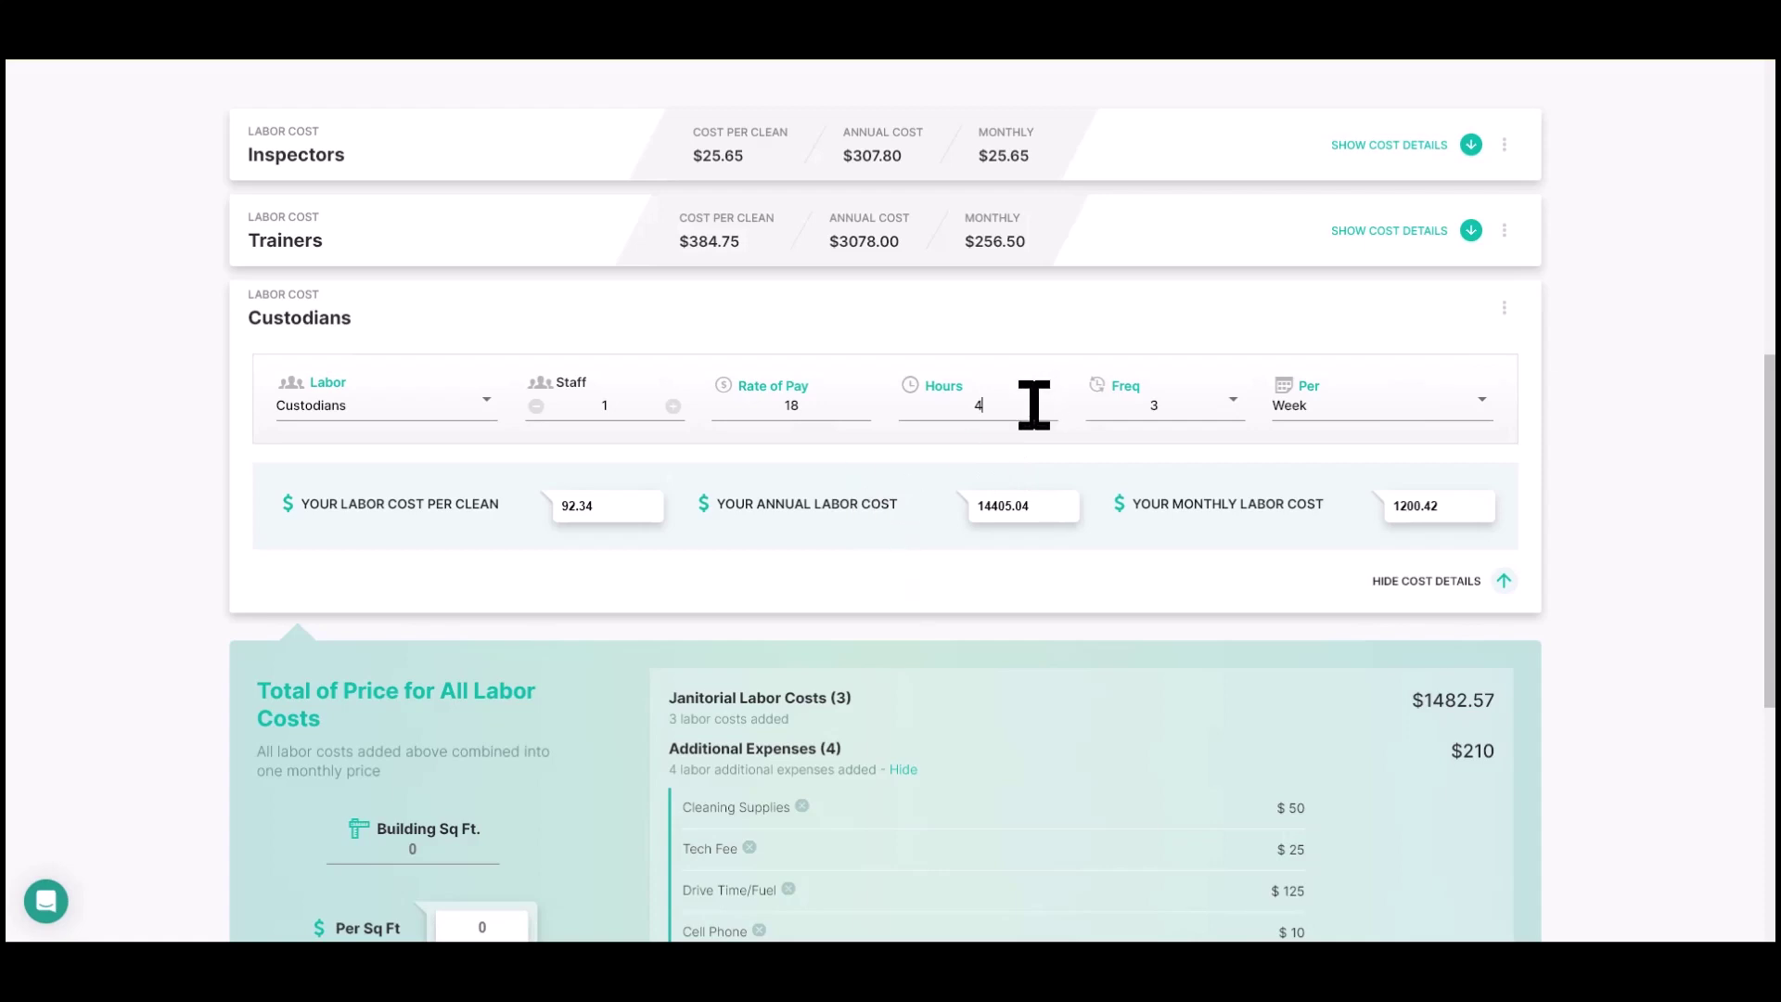
{"action": "key", "text": "BackSpace"}
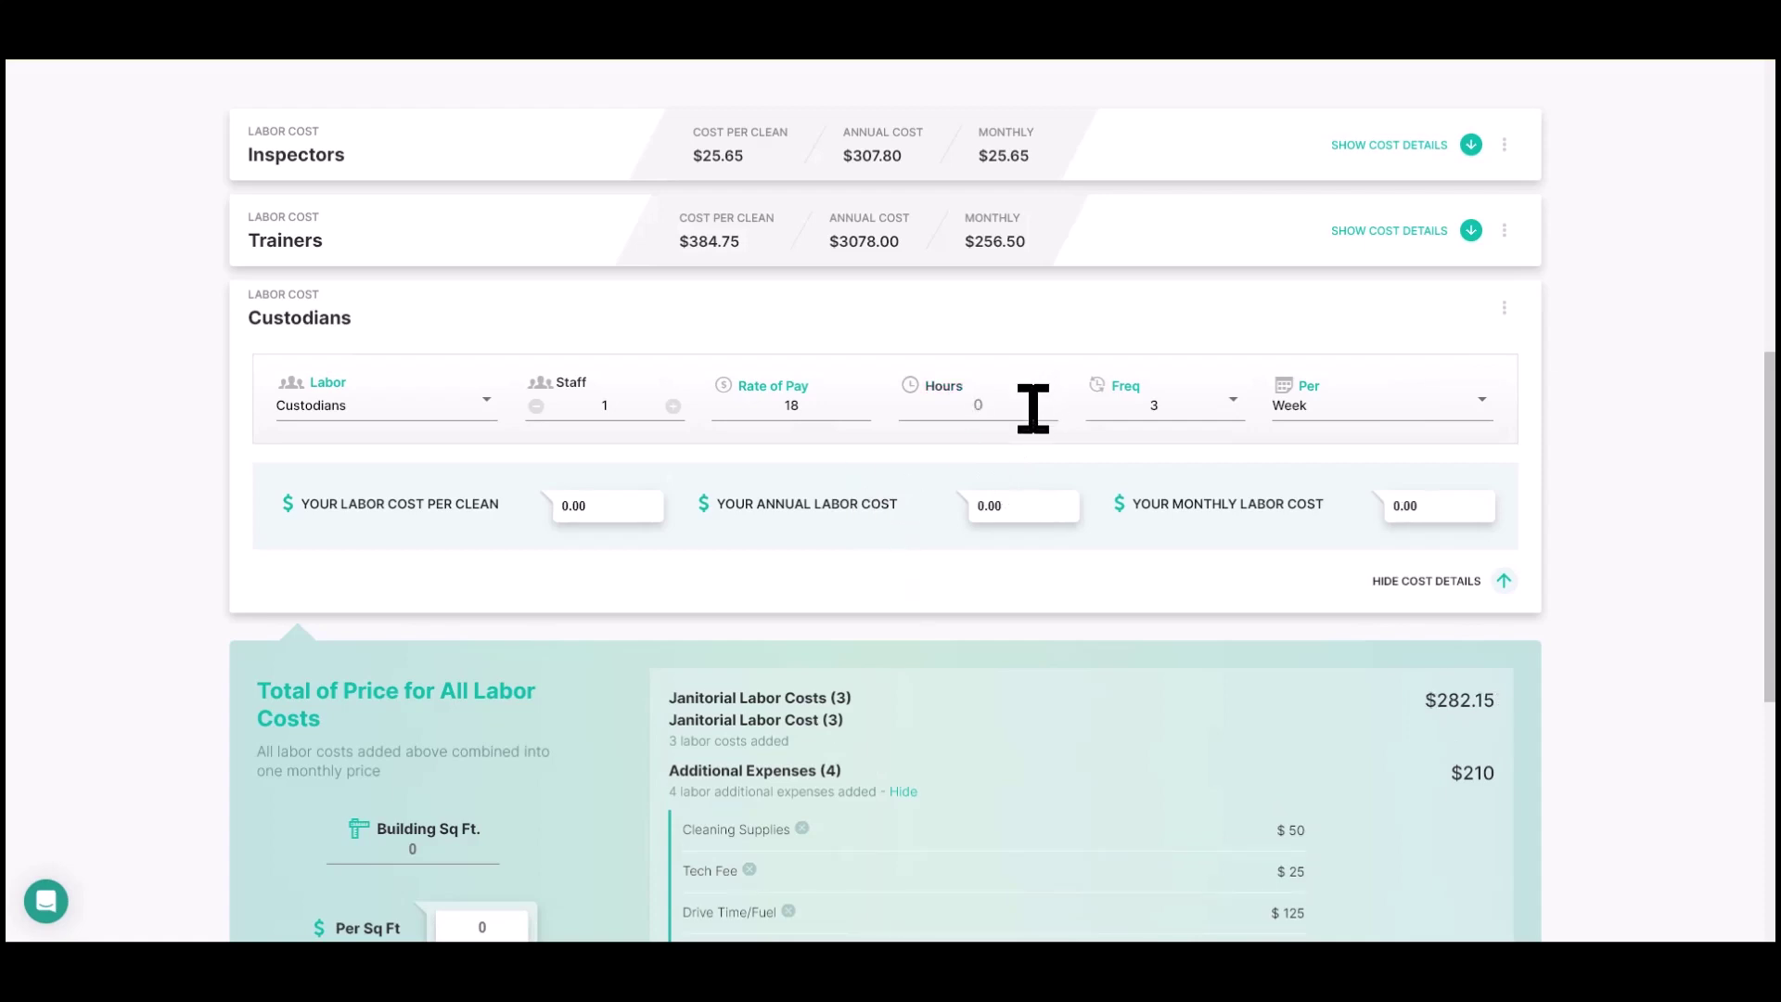
{"action": "type", "text": "3.75"}
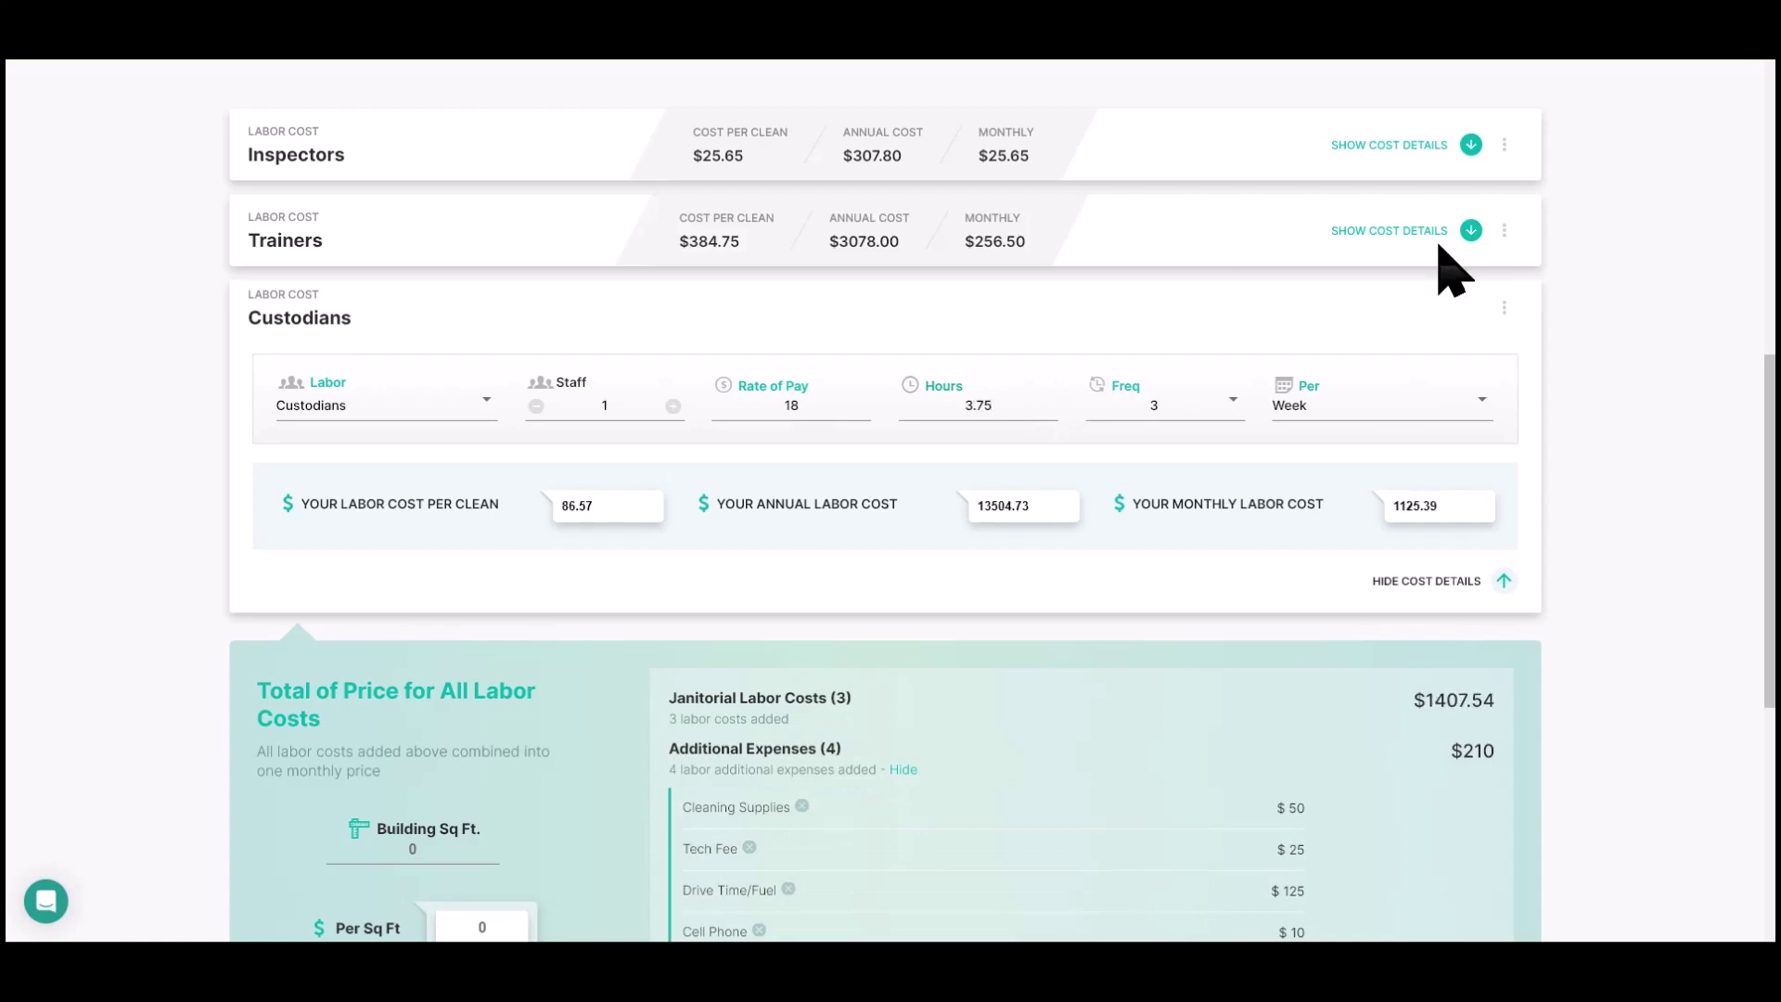
{"action": "left_click", "coordinate": [1501, 582]}
{"action": "scroll", "coordinate": [1513, 575], "scroll_direction": "down", "scroll_amount": 2}
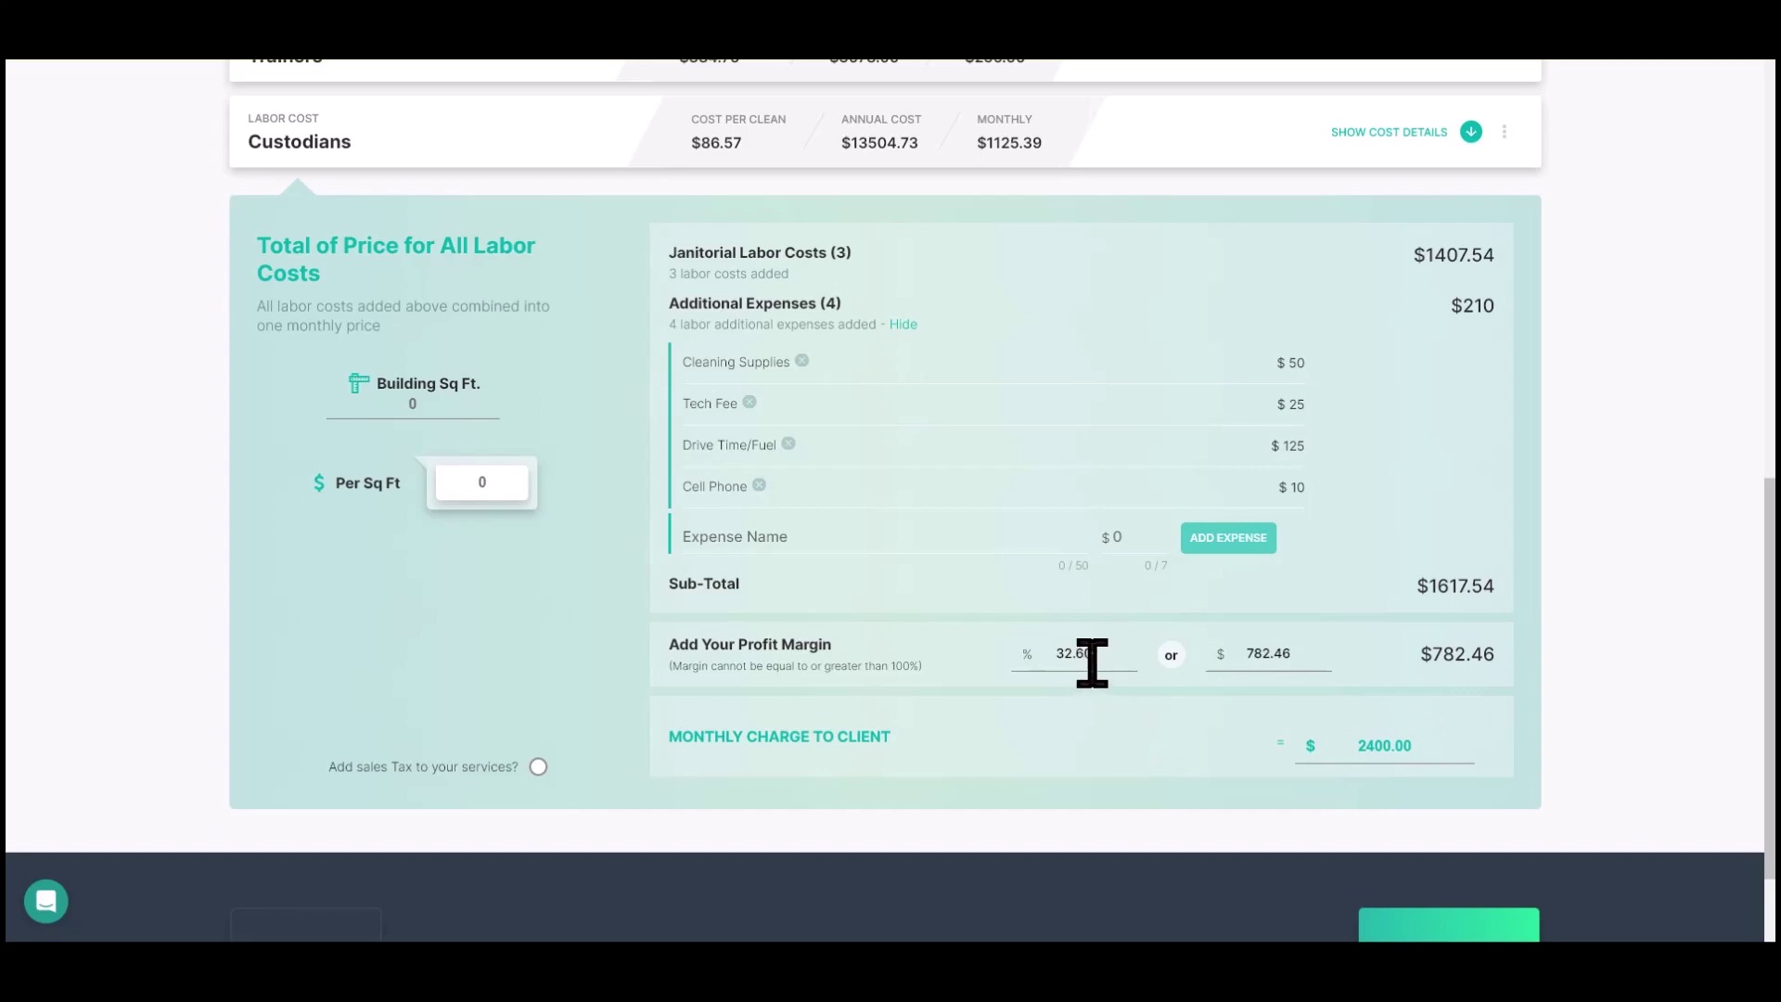
Check the resulting profit margin percentage and review the Custodians cost details.
{"action": "left_click_drag", "start_coordinate": [1090, 655], "coordinate": [1048, 655]}
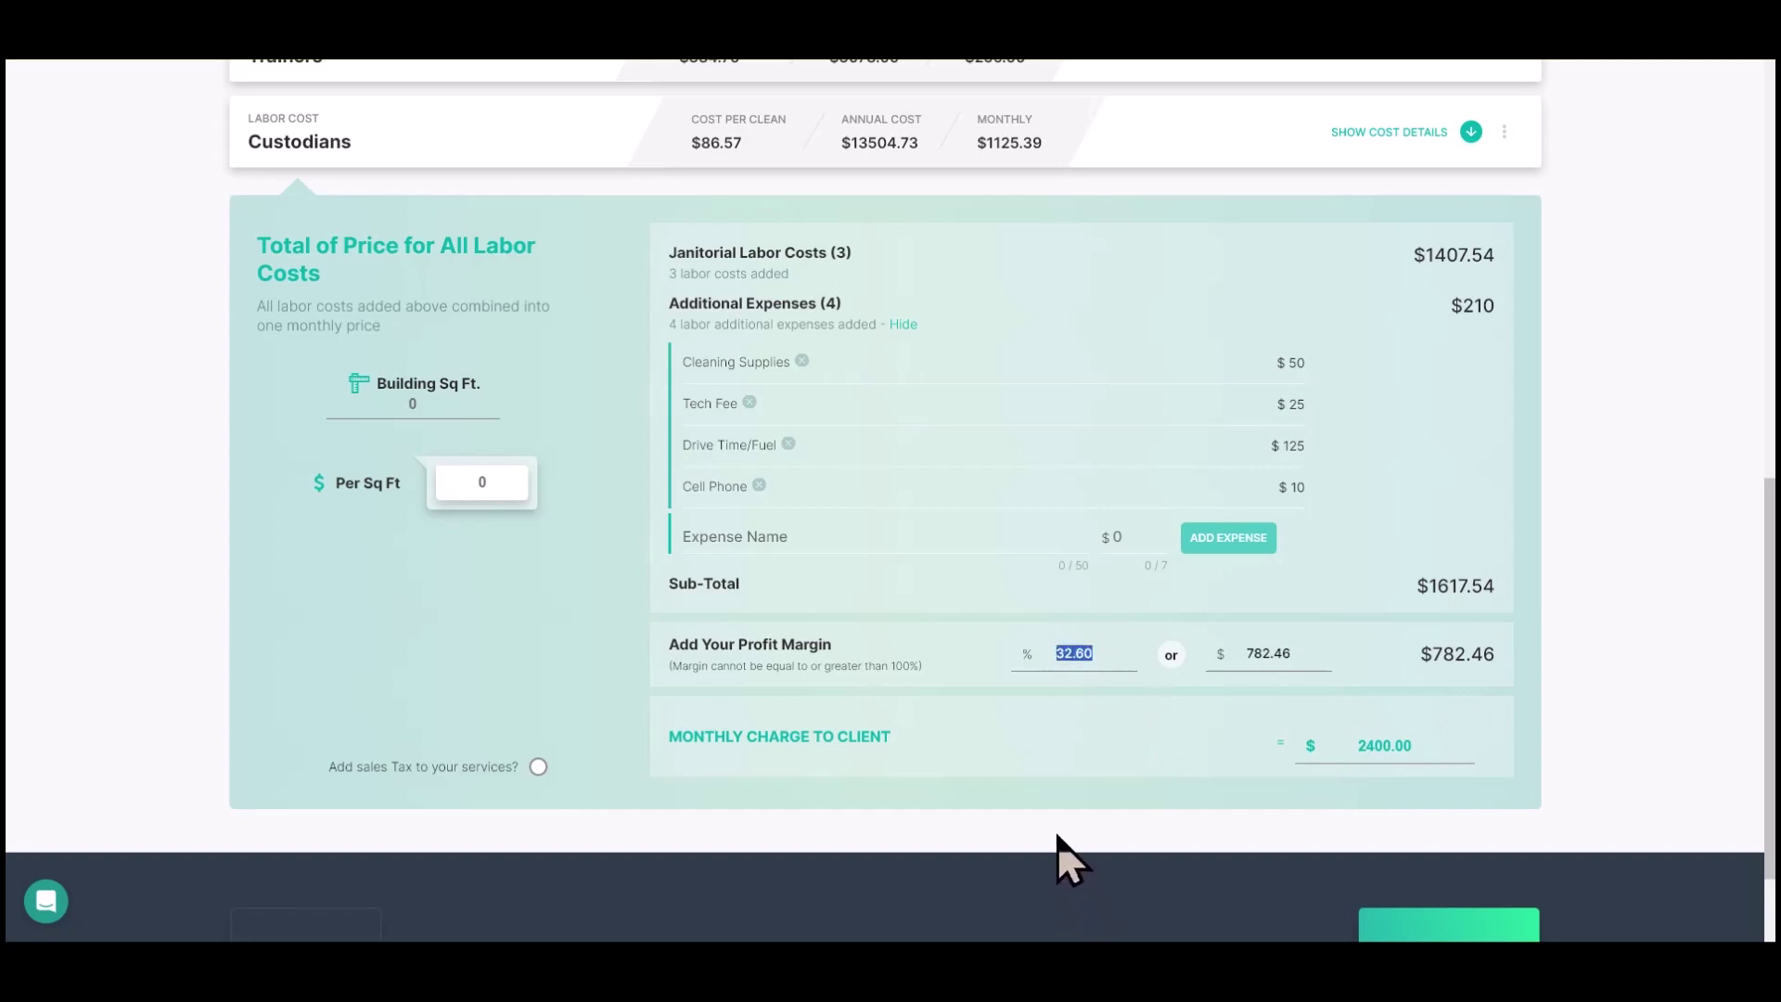
{"action": "scroll", "coordinate": [1317, 93], "scroll_direction": "up", "scroll_amount": 1}
{"action": "scroll", "coordinate": [1391, 185], "scroll_direction": "up", "scroll_amount": 2}
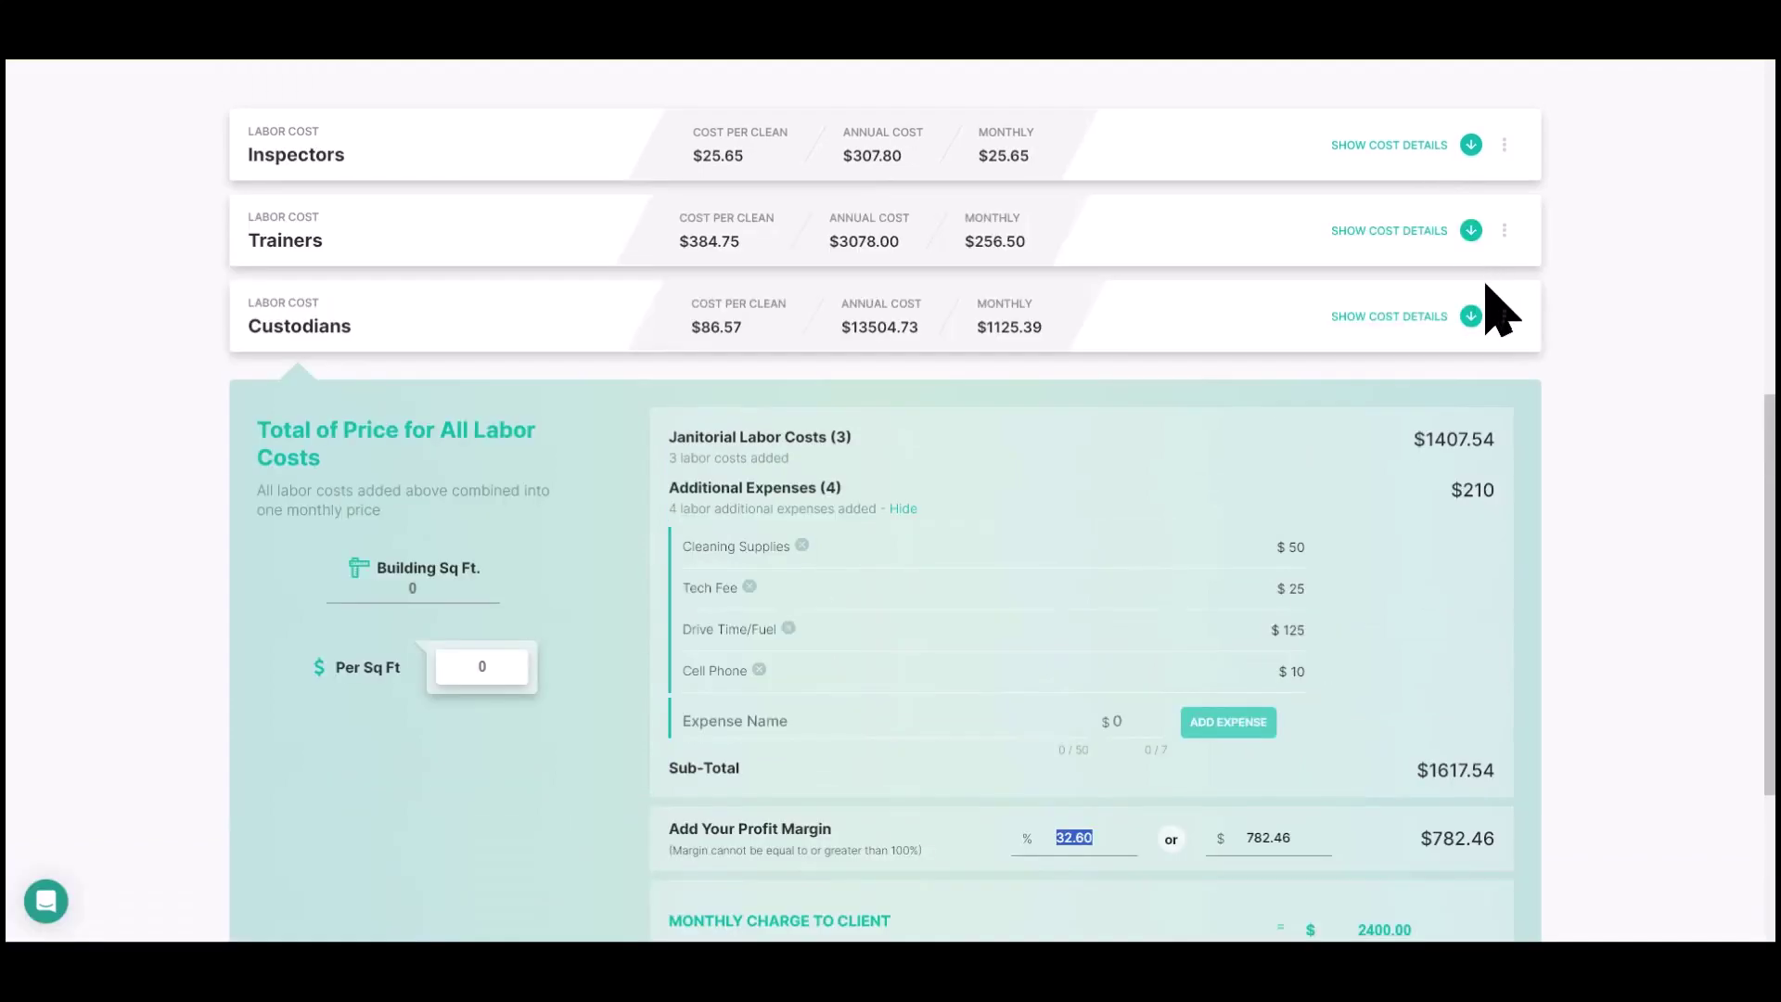
{"action": "left_click", "coordinate": [1475, 334]}
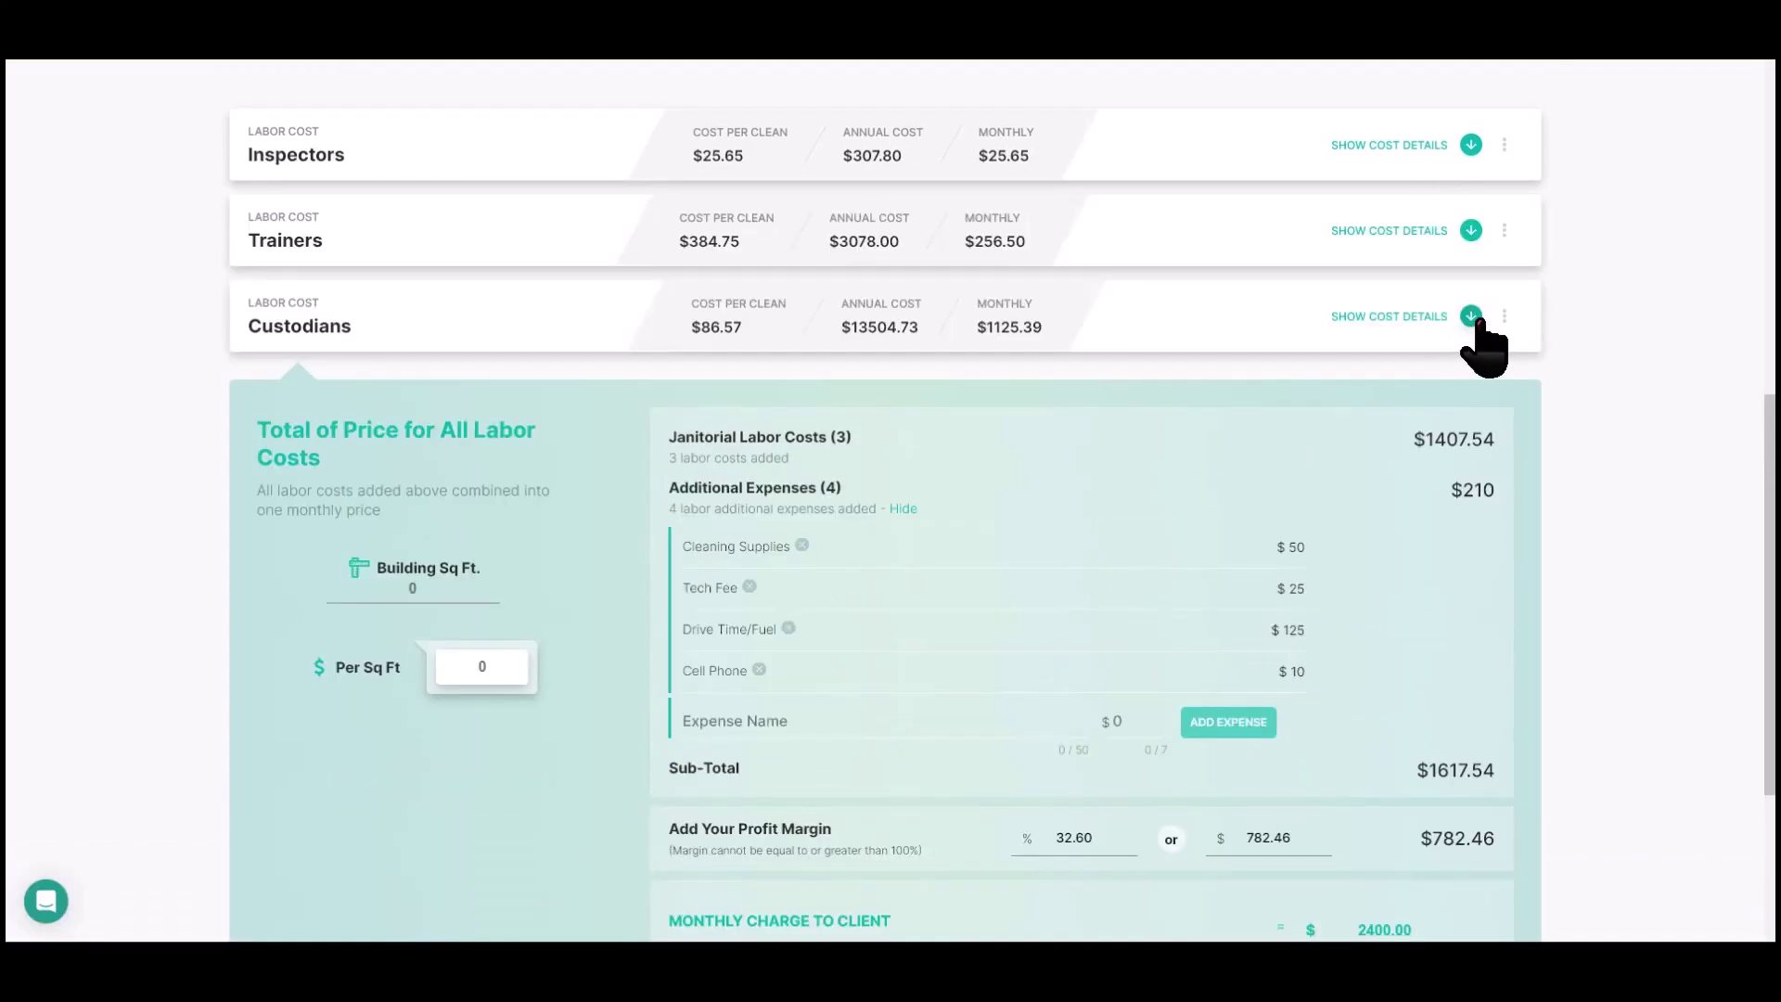
{"action": "left_click", "coordinate": [1470, 317]}
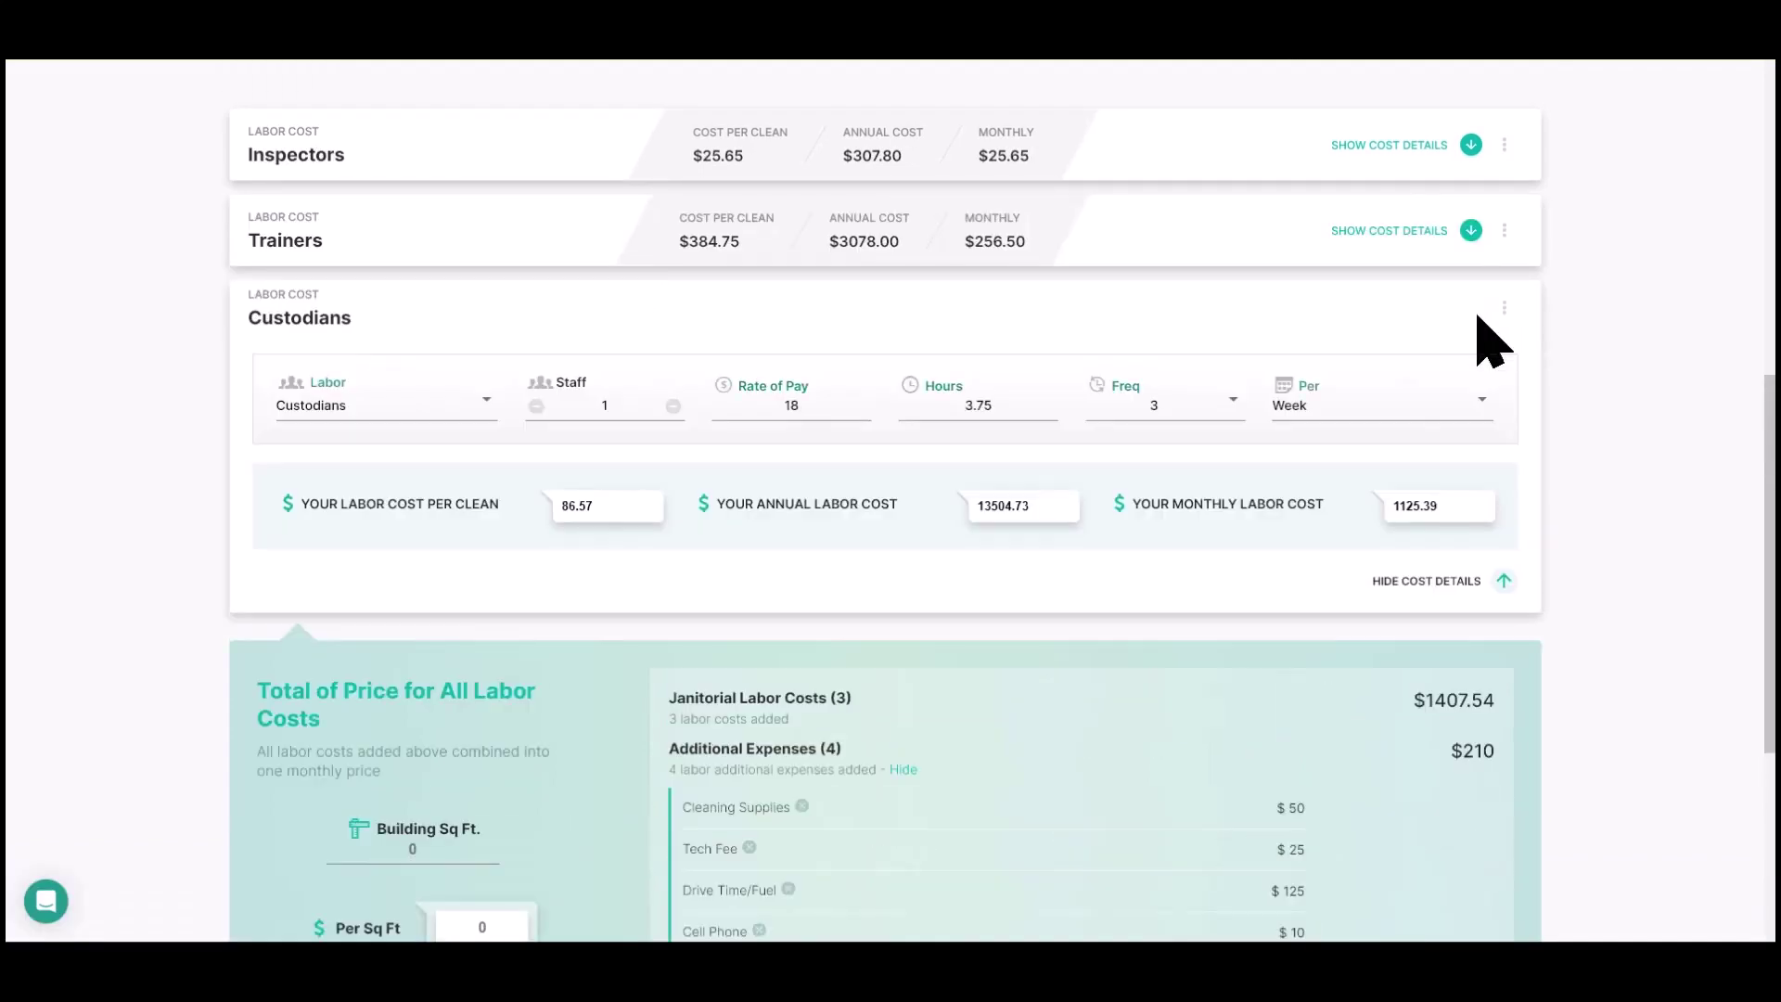
{"action": "left_click", "coordinate": [1503, 581]}
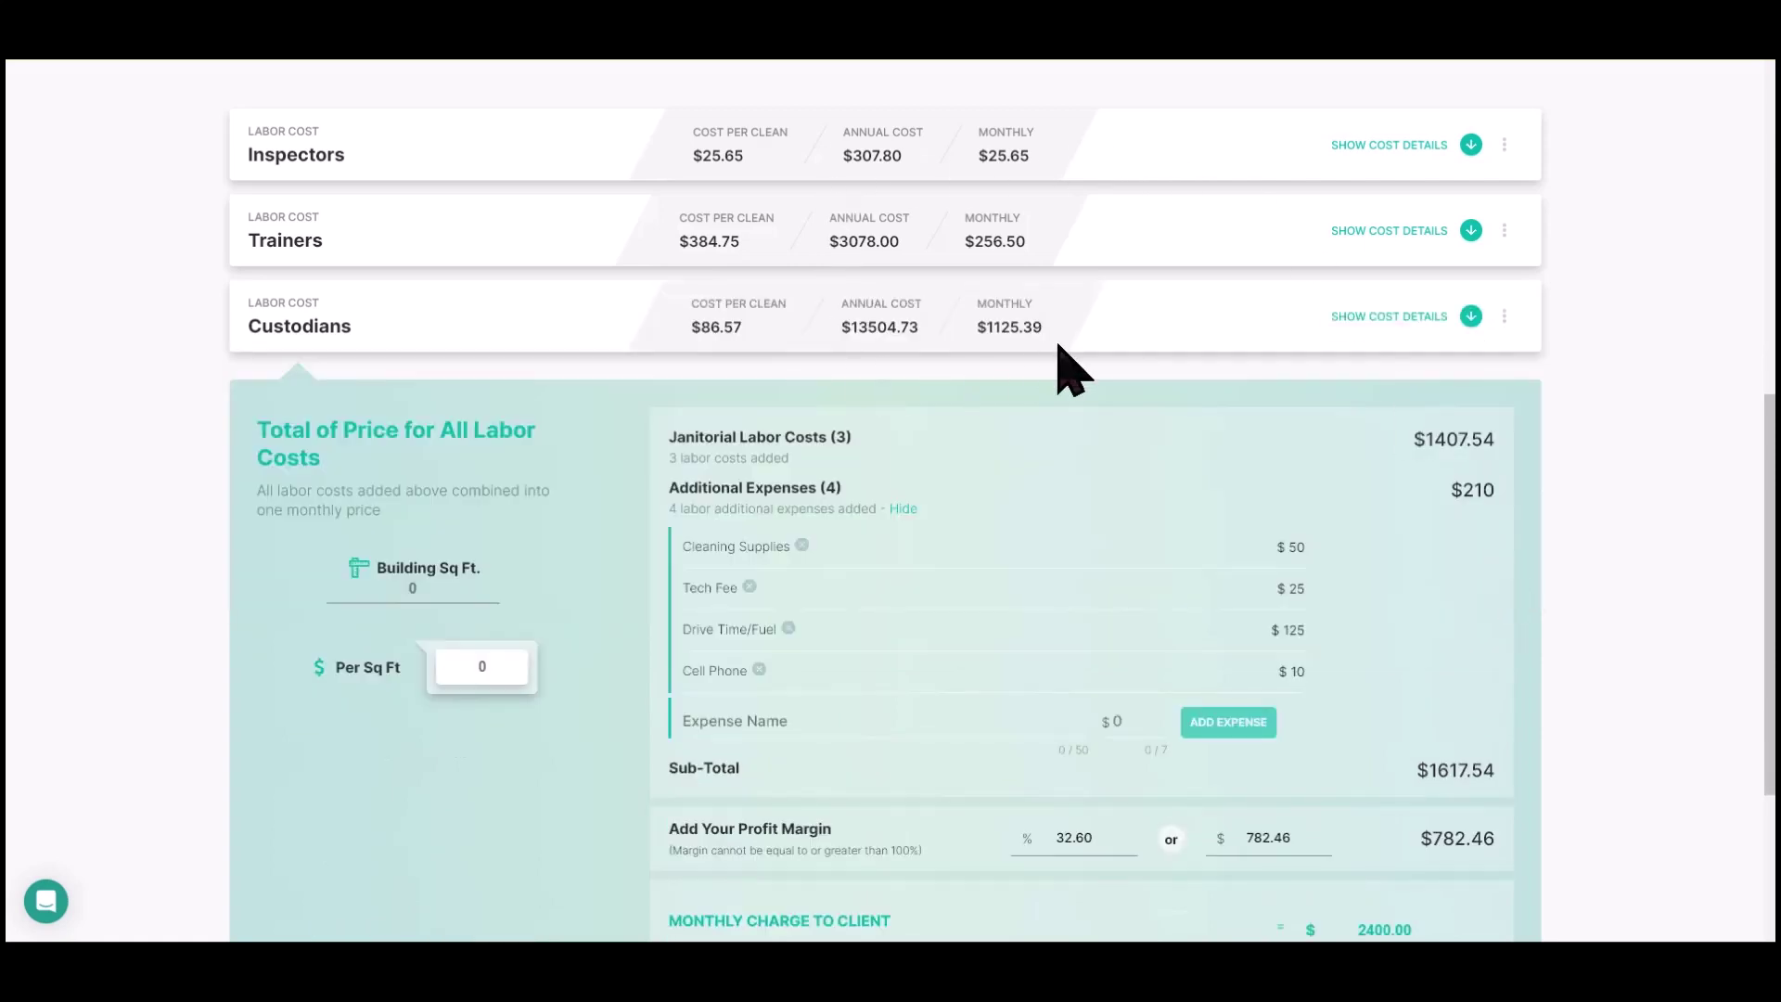
Set the building size to 12500 sq ft in the total price for all labor costs.
{"action": "scroll", "coordinate": [1065, 361], "scroll_direction": "down", "scroll_amount": 2}
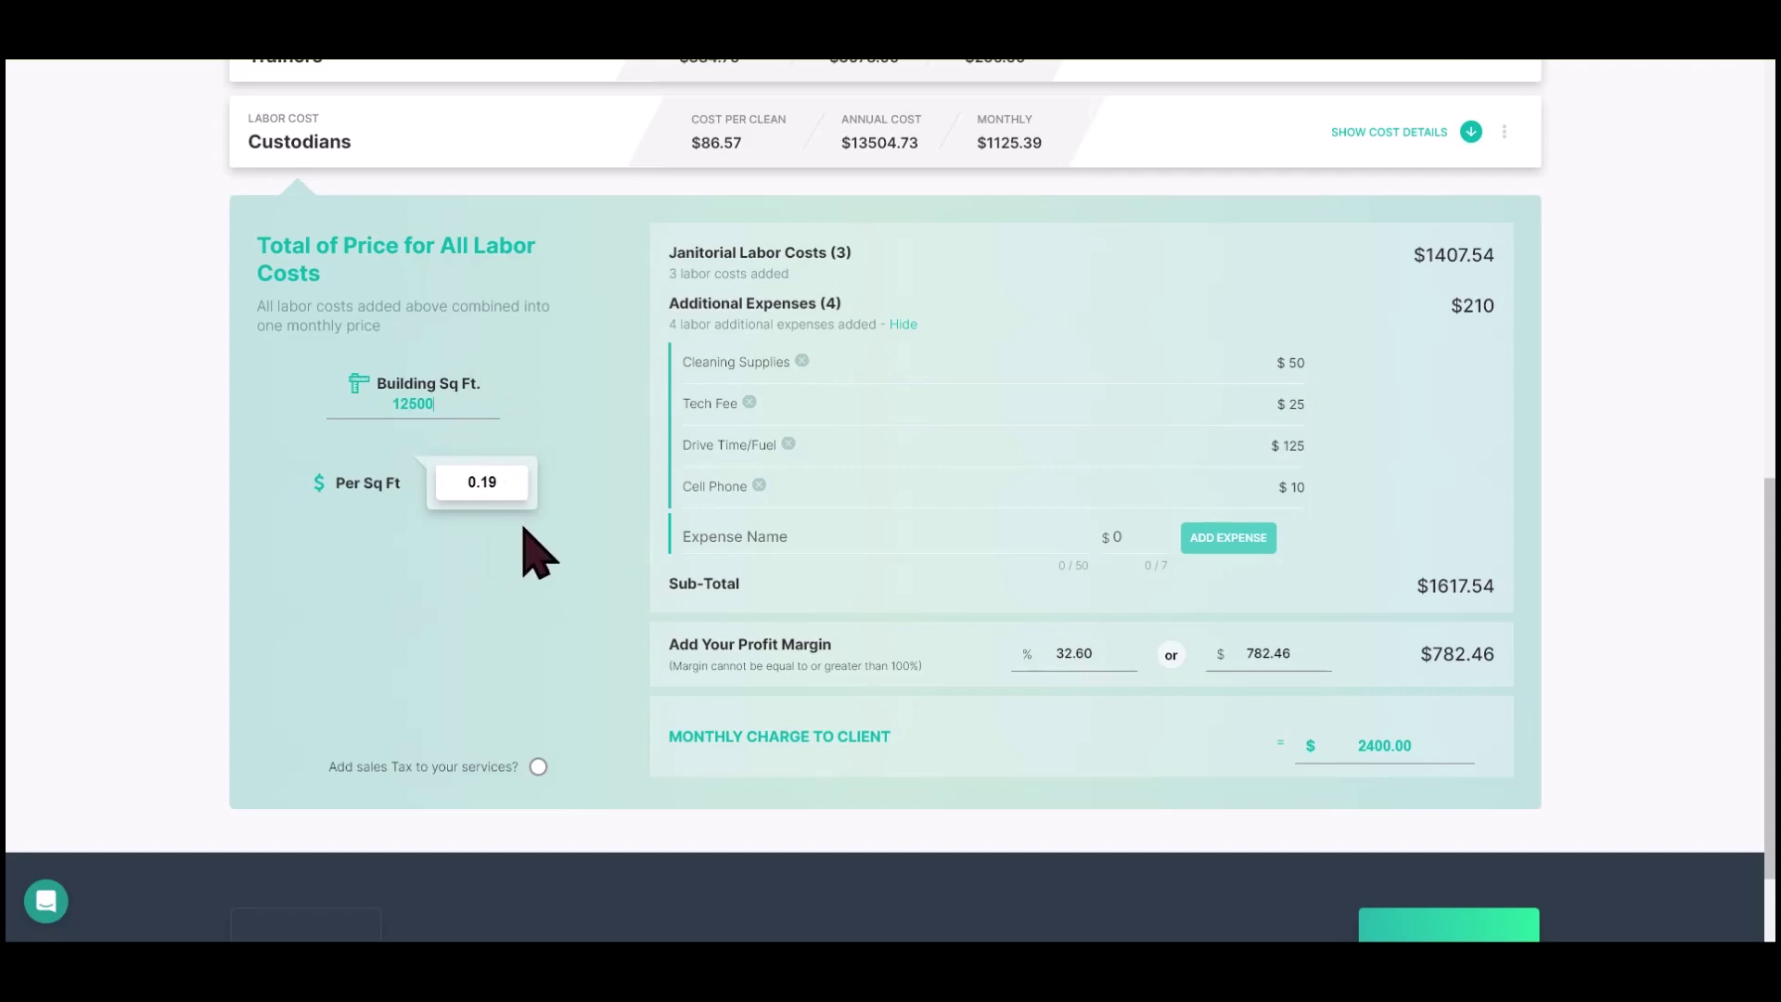
{"action": "scroll", "coordinate": [966, 398], "scroll_direction": "up", "scroll_amount": 4}
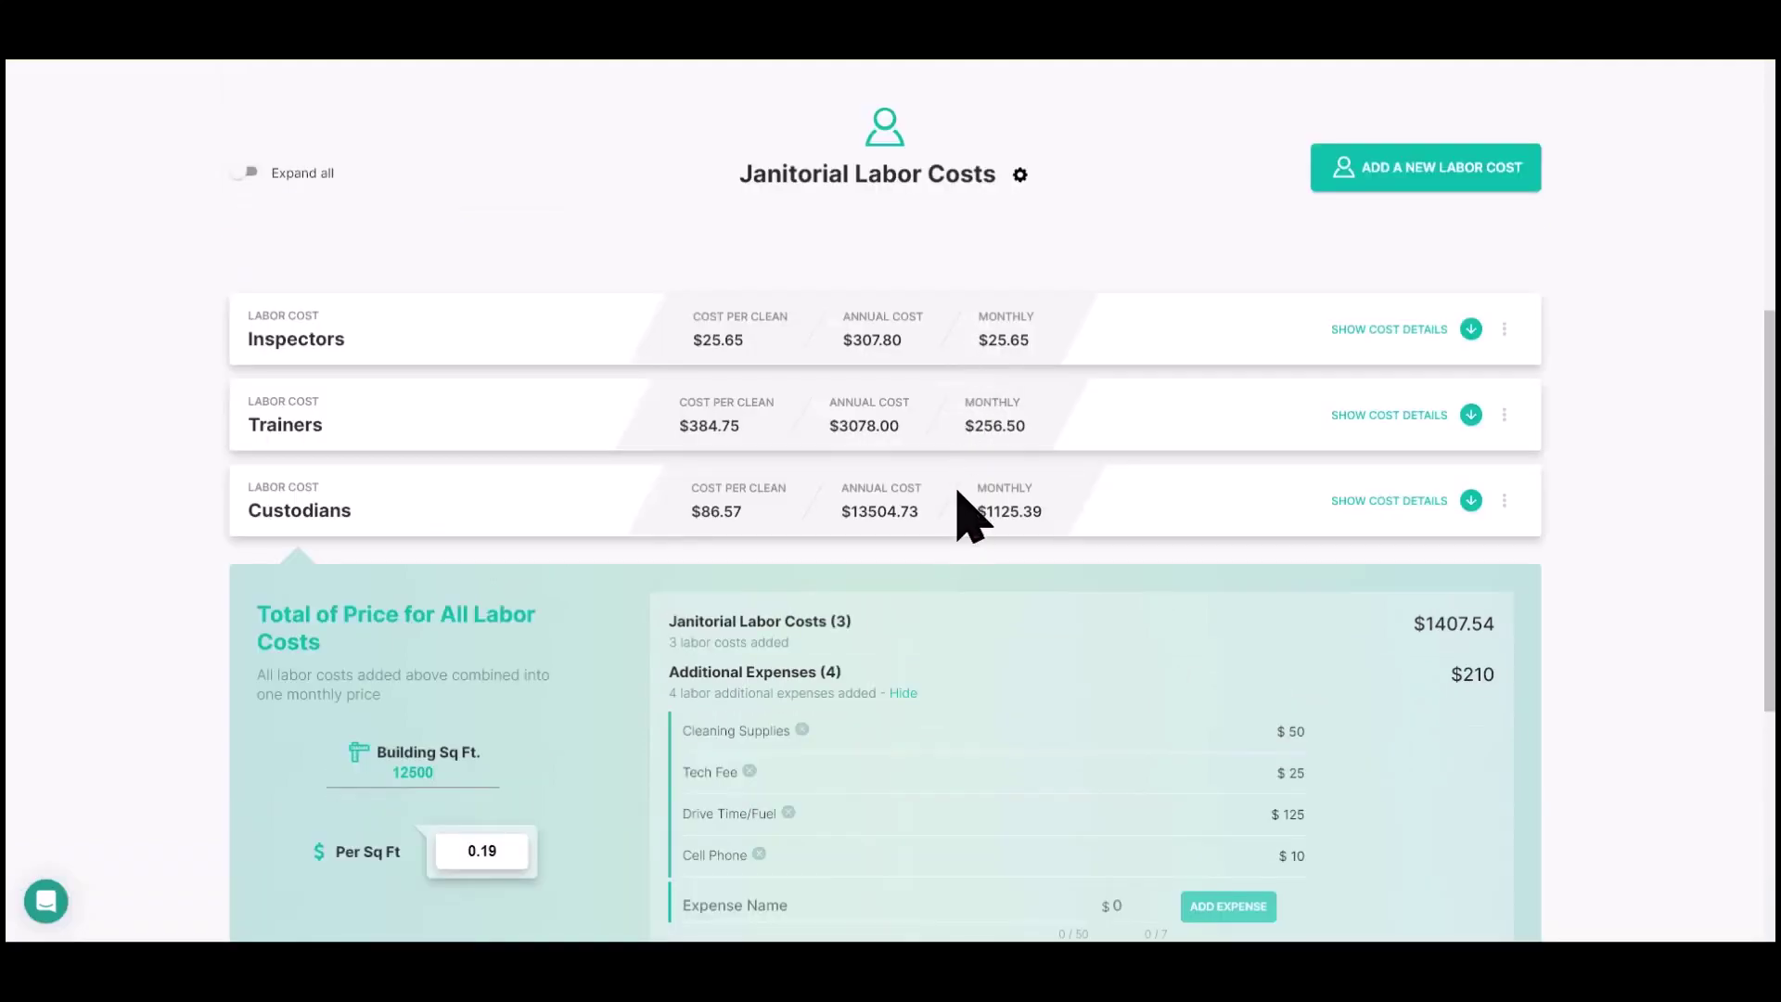
{"action": "scroll", "coordinate": [951, 524], "scroll_direction": "down", "scroll_amount": 4}
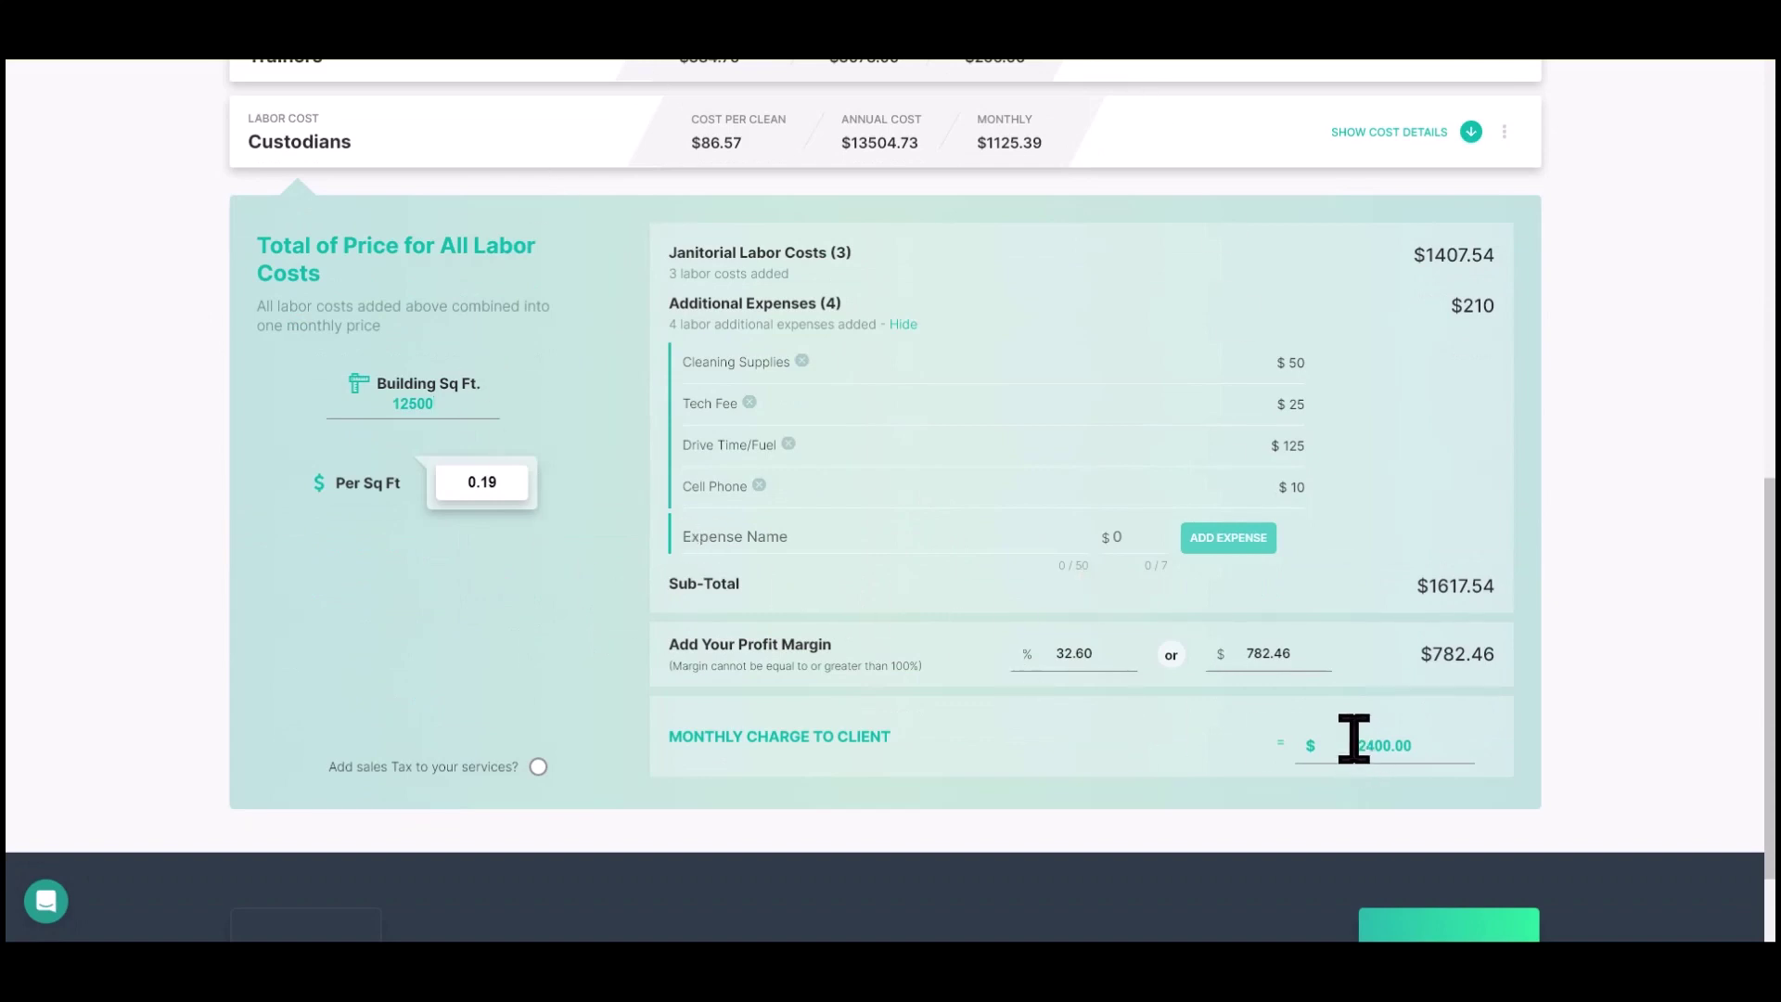
Compare the monthly charge to the client with the individual labor costs and the price per square foot.
{"action": "left_click_drag", "start_coordinate": [1353, 739], "coordinate": [1419, 733]}
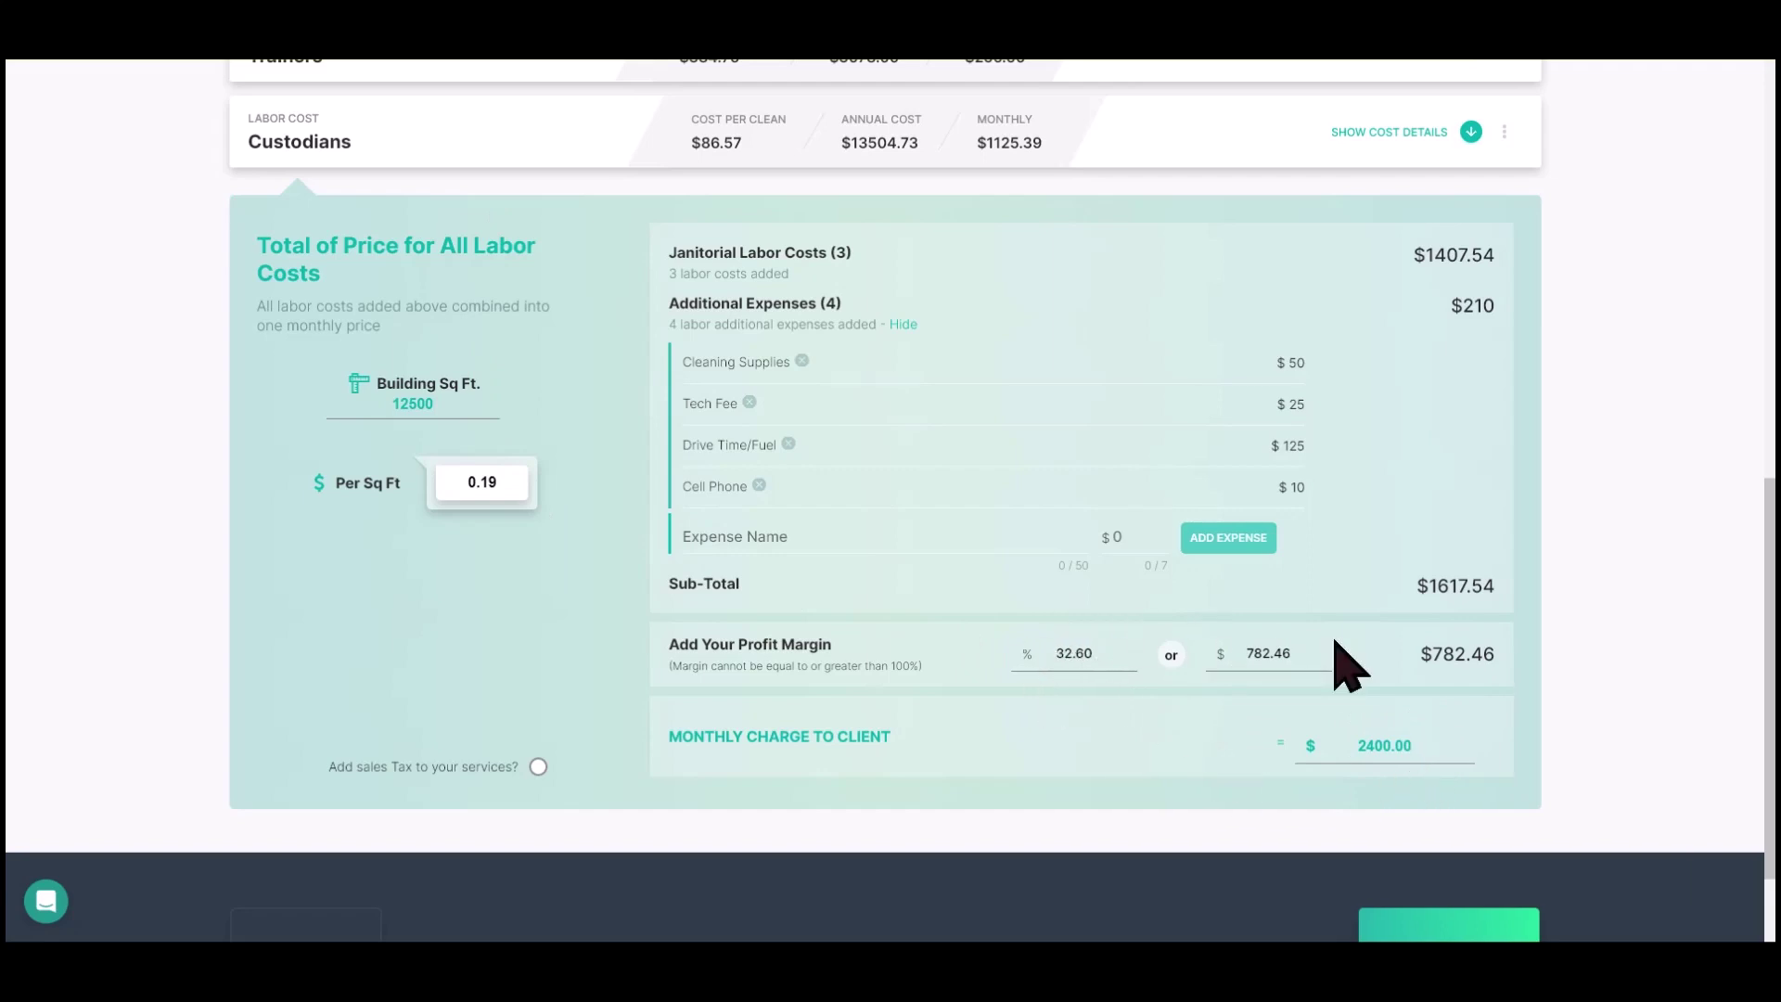
{"action": "scroll", "coordinate": [1347, 664], "scroll_direction": "up", "scroll_amount": 2}
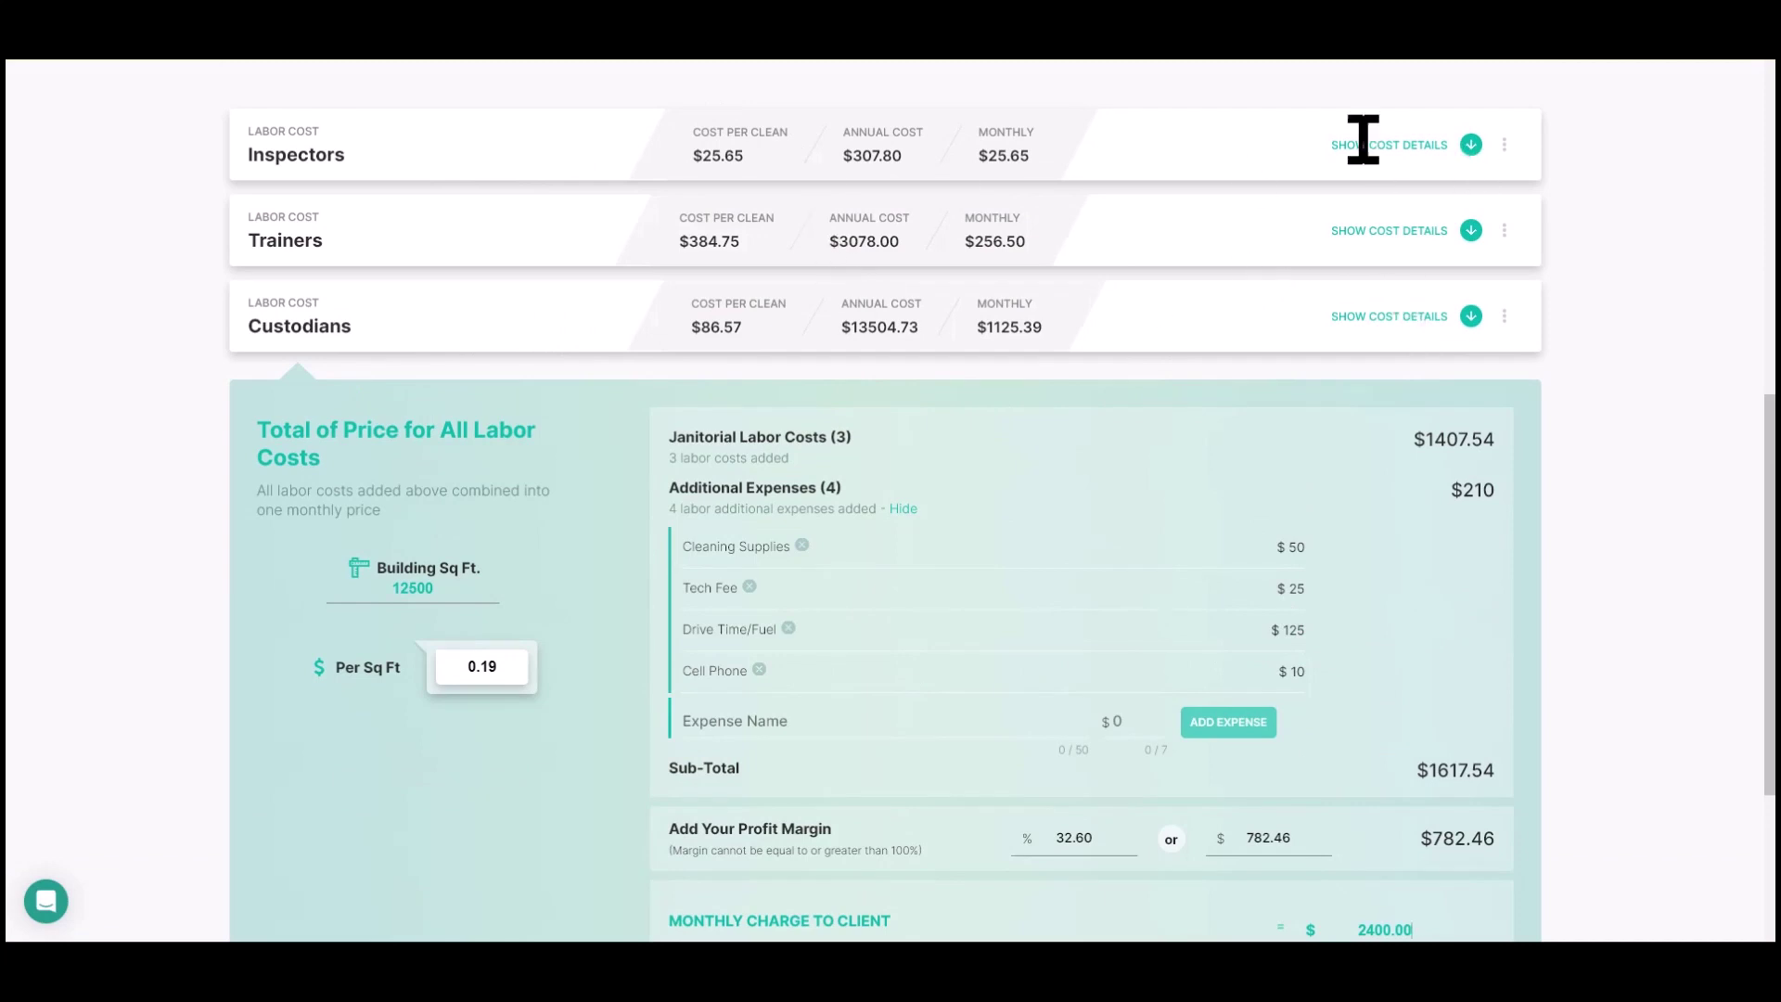
{"action": "scroll", "coordinate": [1332, 469], "scroll_direction": "up", "scroll_amount": 2}
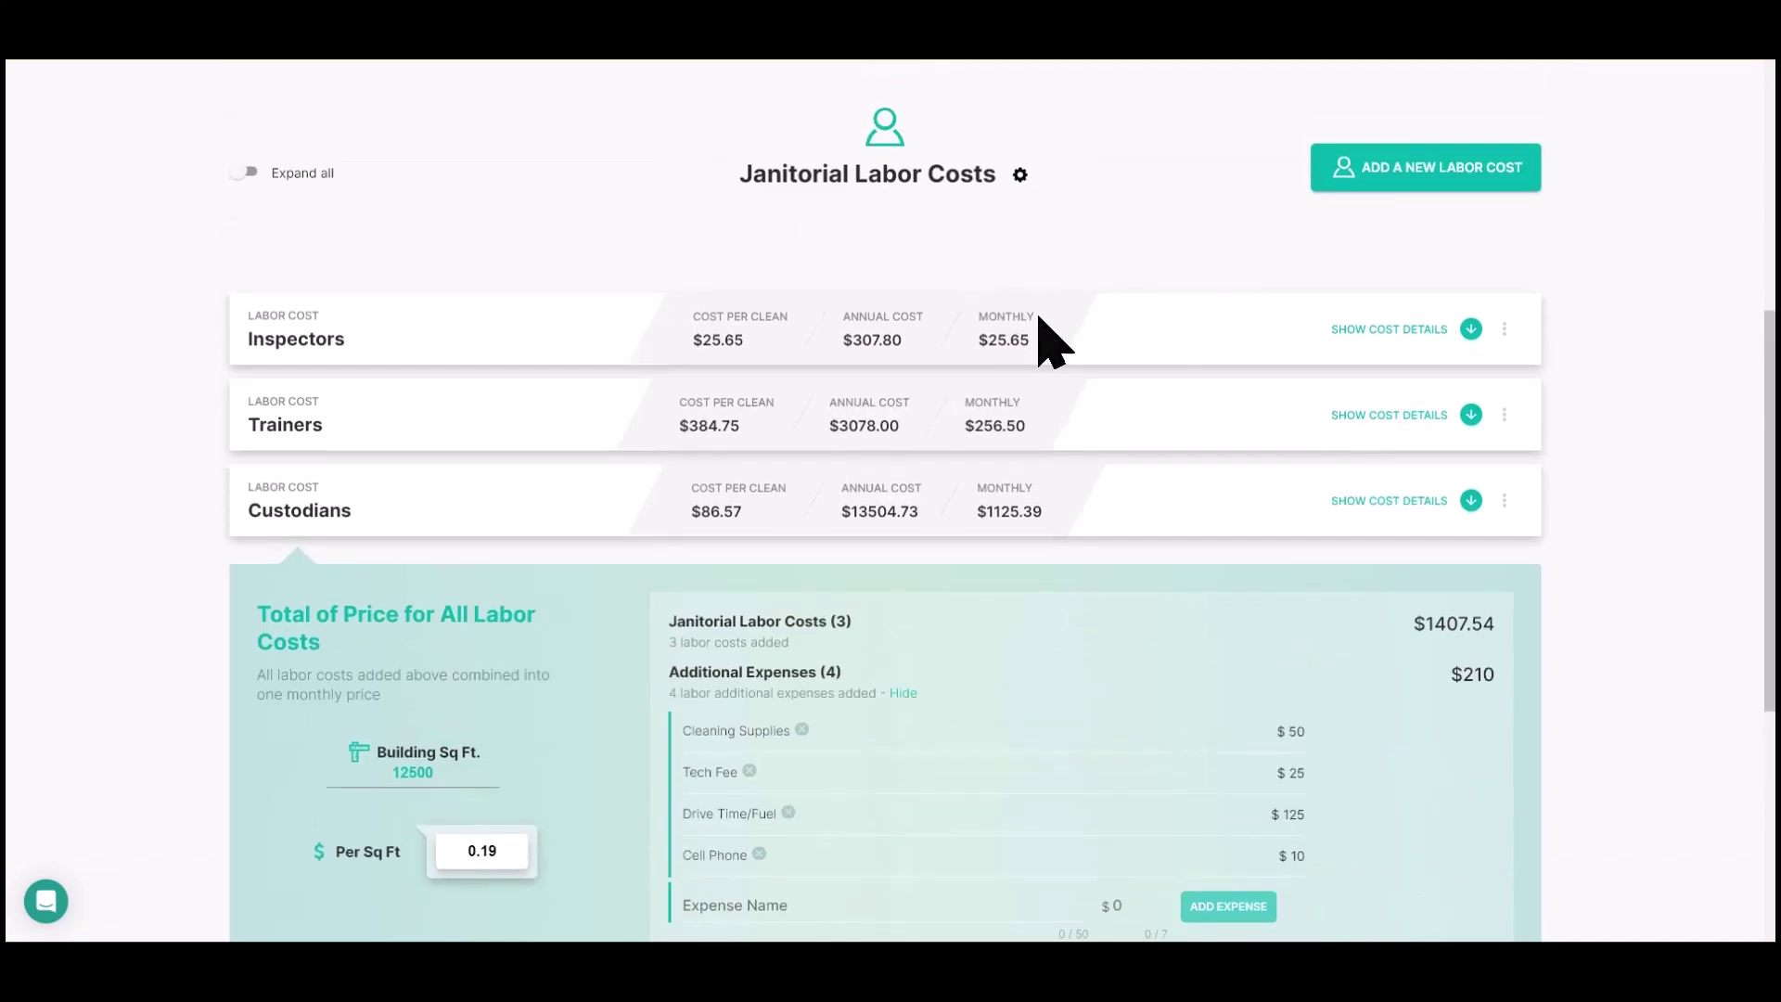
{"action": "scroll", "coordinate": [1039, 334], "scroll_direction": "down", "scroll_amount": 2}
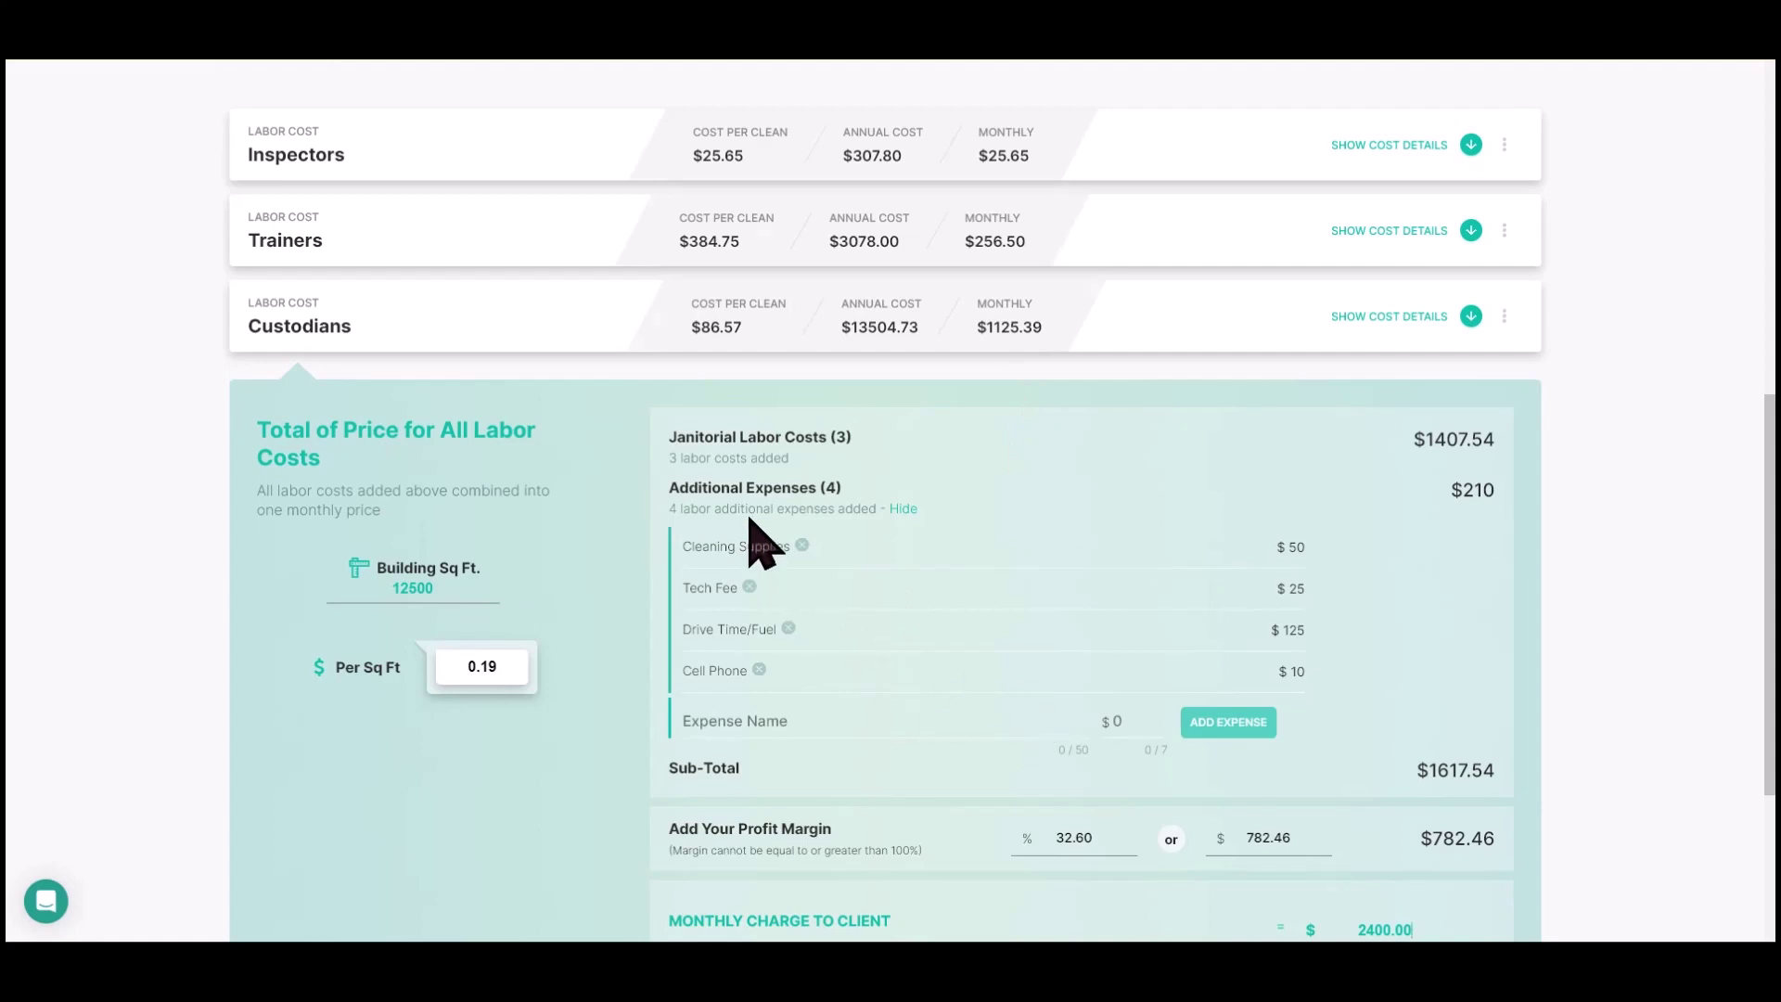
{"action": "double_click", "coordinate": [495, 672]}
{"action": "scroll", "coordinate": [834, 720], "scroll_direction": "down", "scroll_amount": 2}
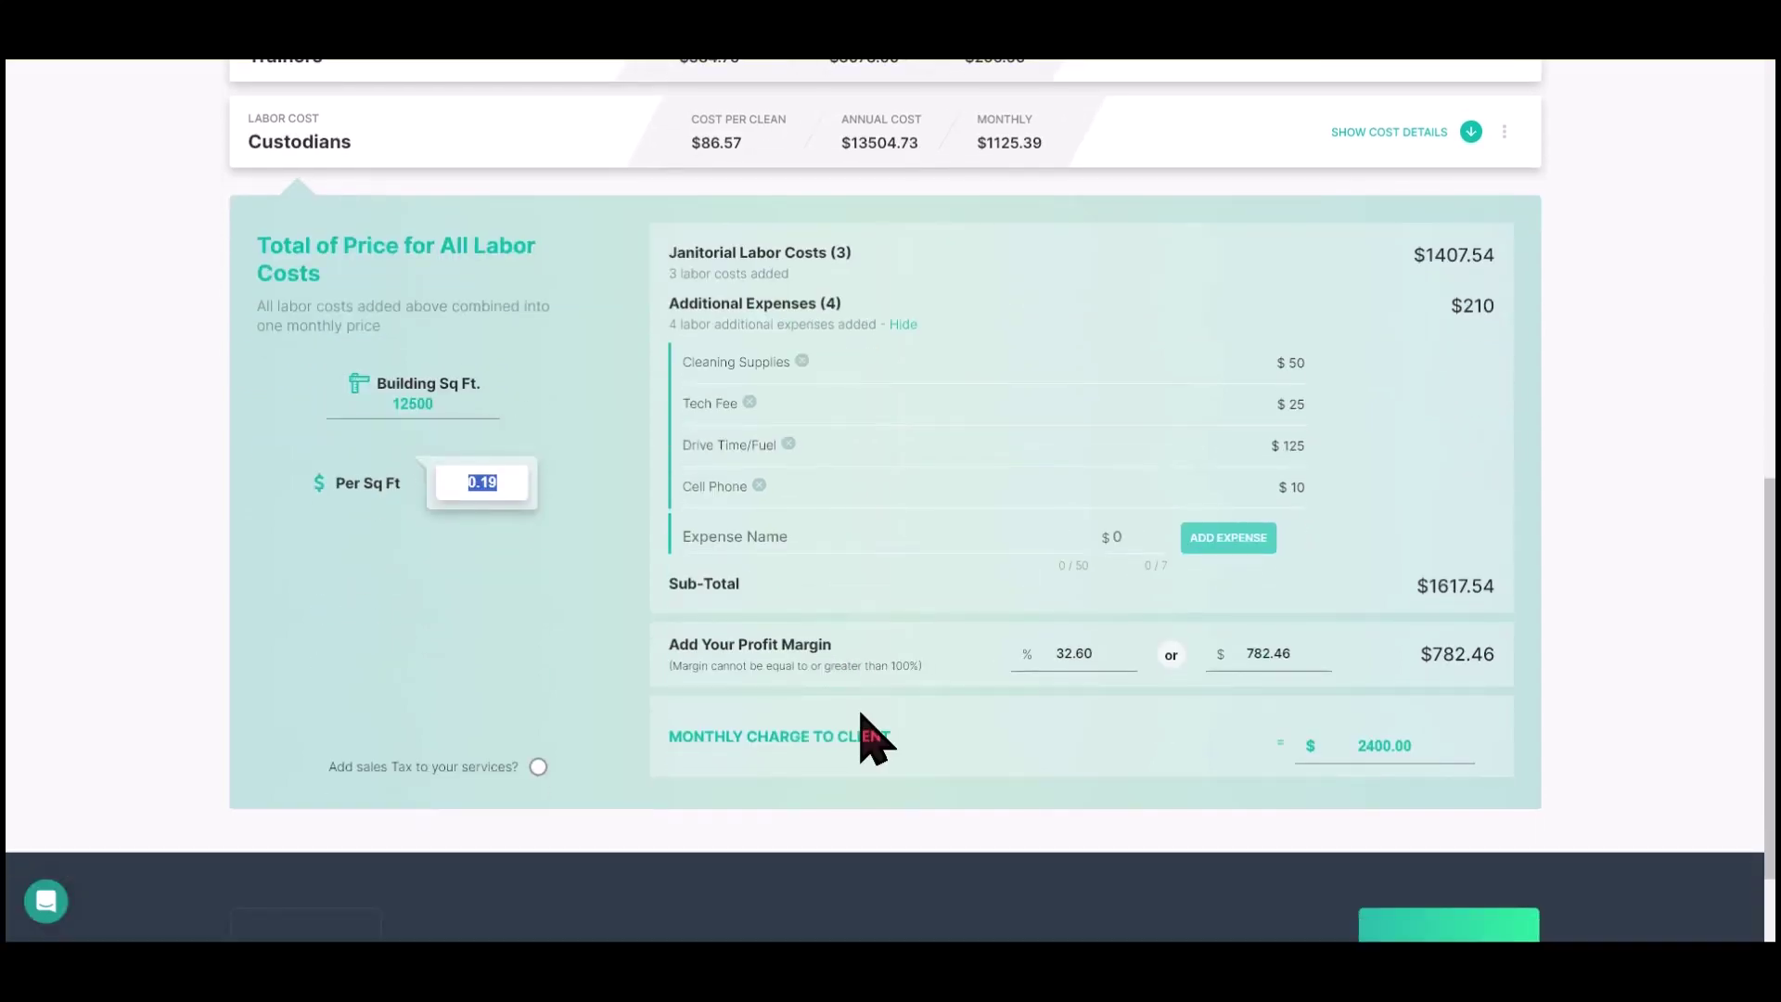
{"action": "left_click", "coordinate": [541, 531]}
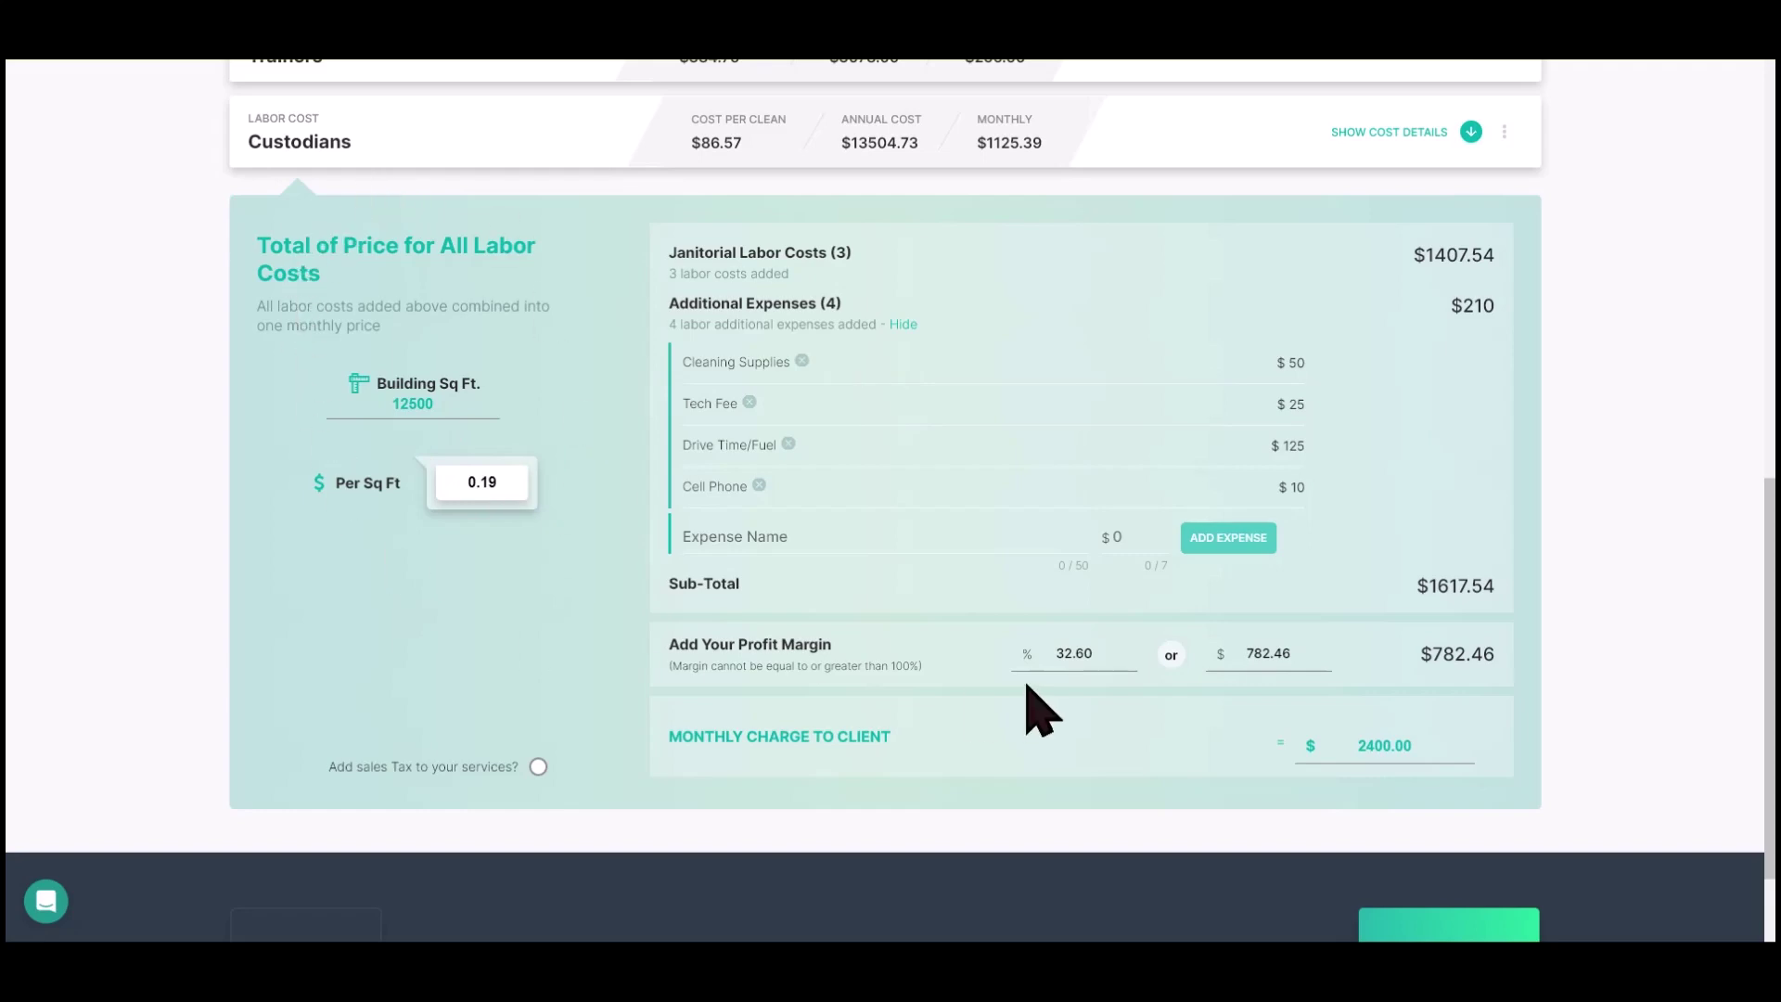
Set the price per square foot to .25 in the total price for all labor costs.
{"action": "scroll", "coordinate": [1276, 705], "scroll_direction": "up", "scroll_amount": 2}
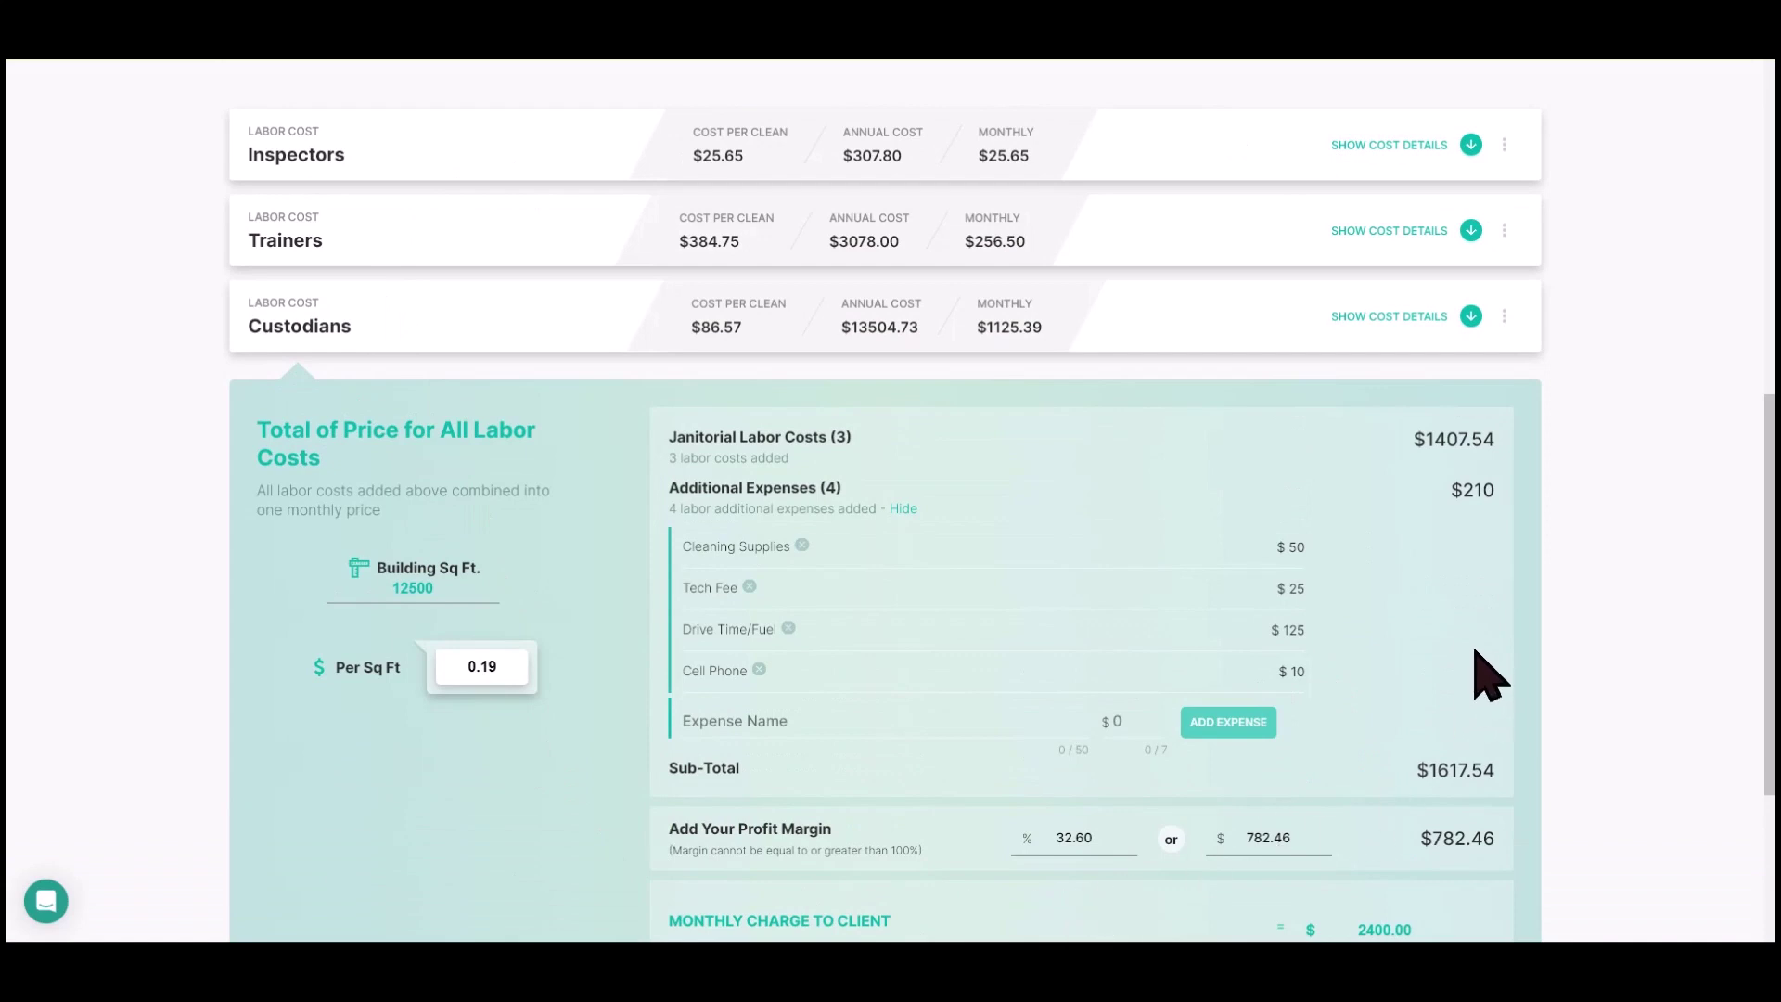
{"action": "scroll", "coordinate": [890, 631], "scroll_direction": "down", "scroll_amount": 2}
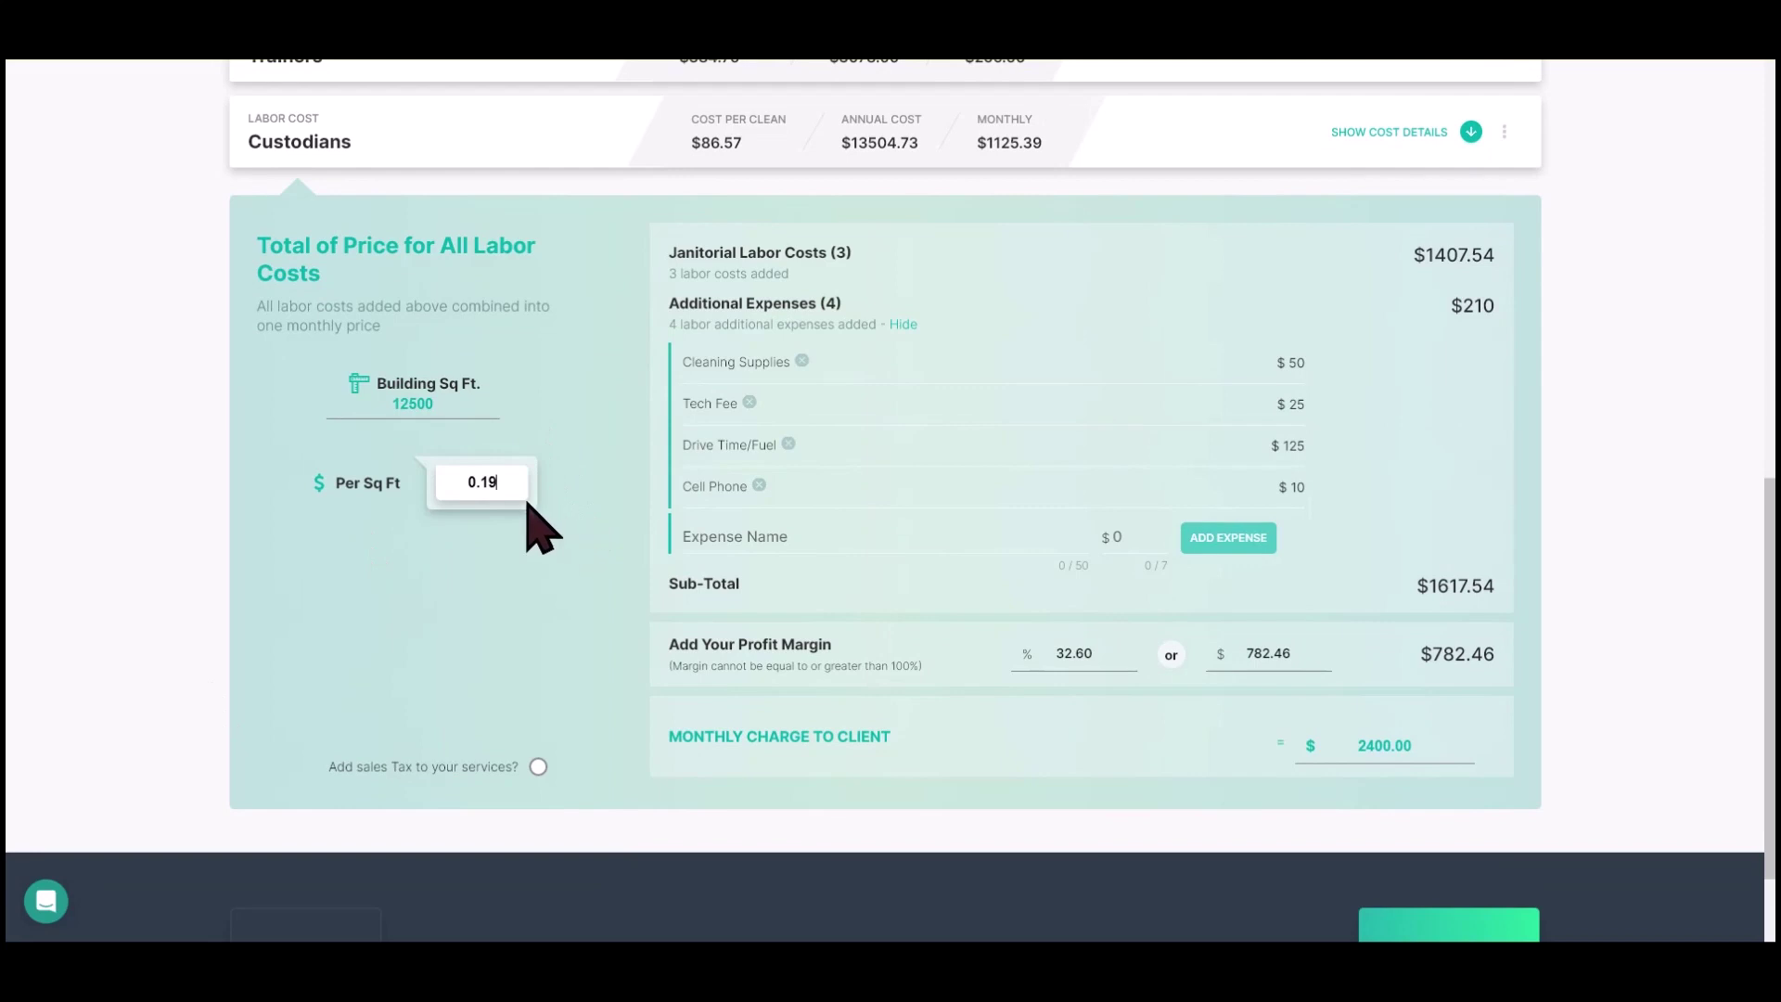
{"action": "key", "text": "BackSpace"}
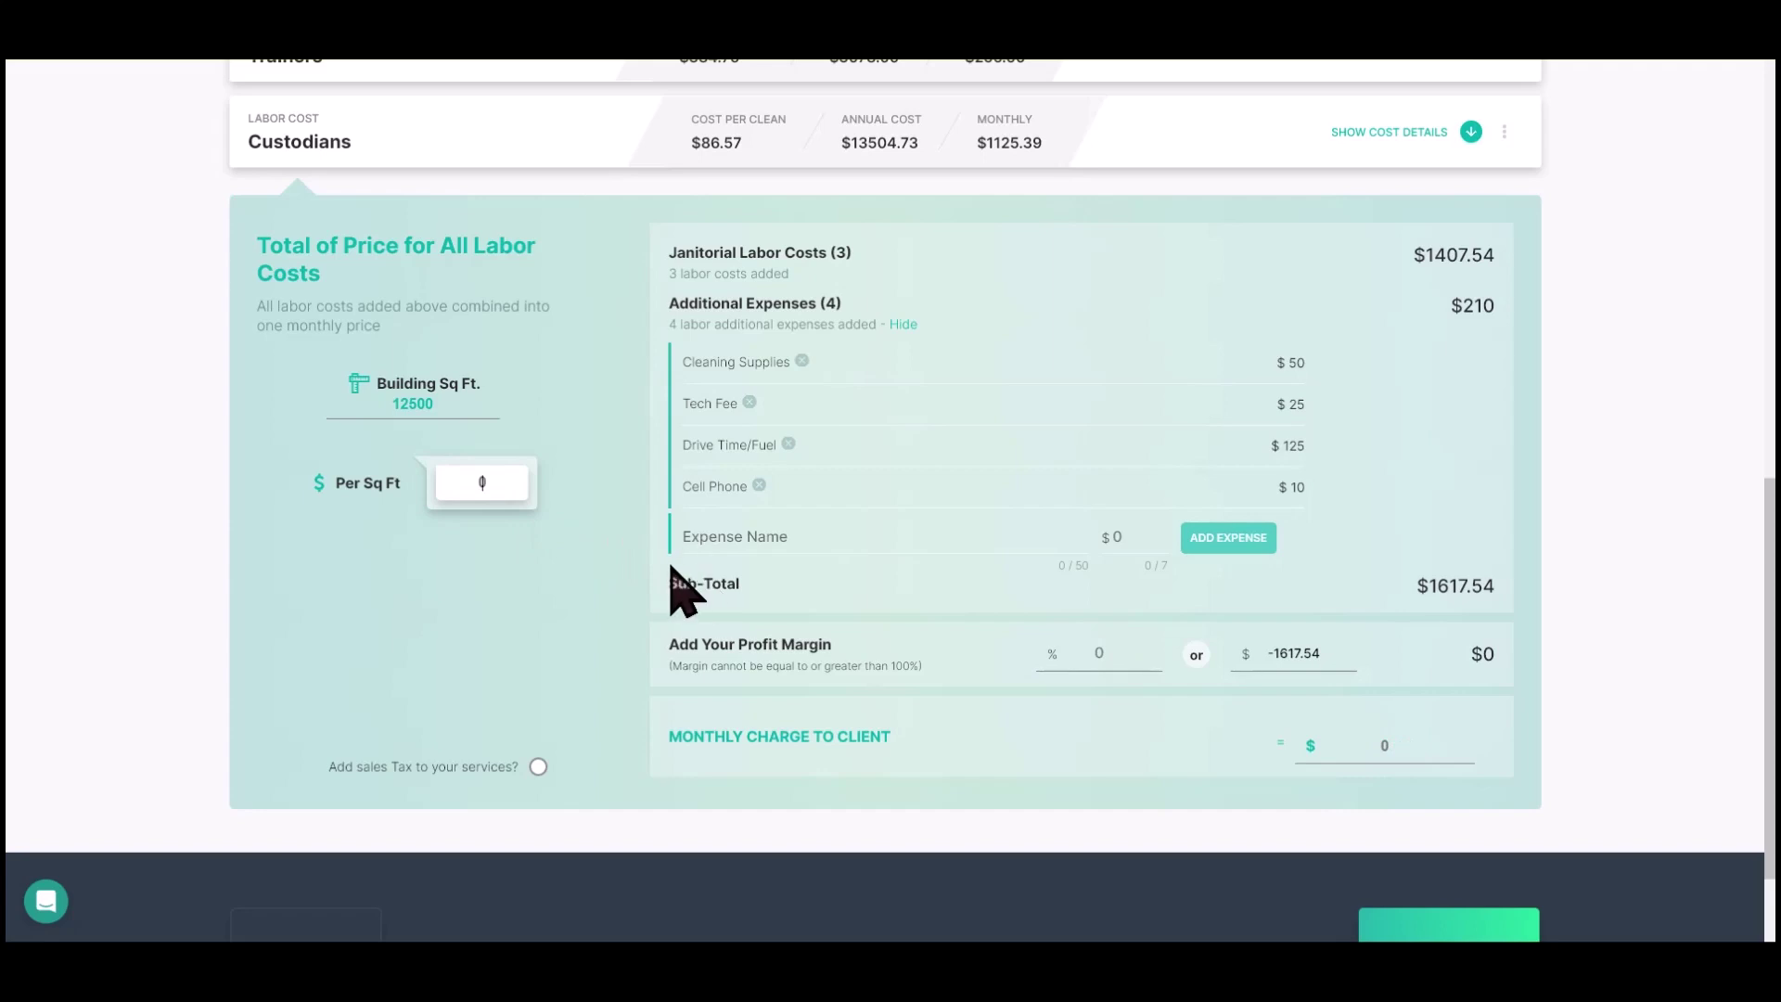
{"action": "key", "text": "BackSpace"}
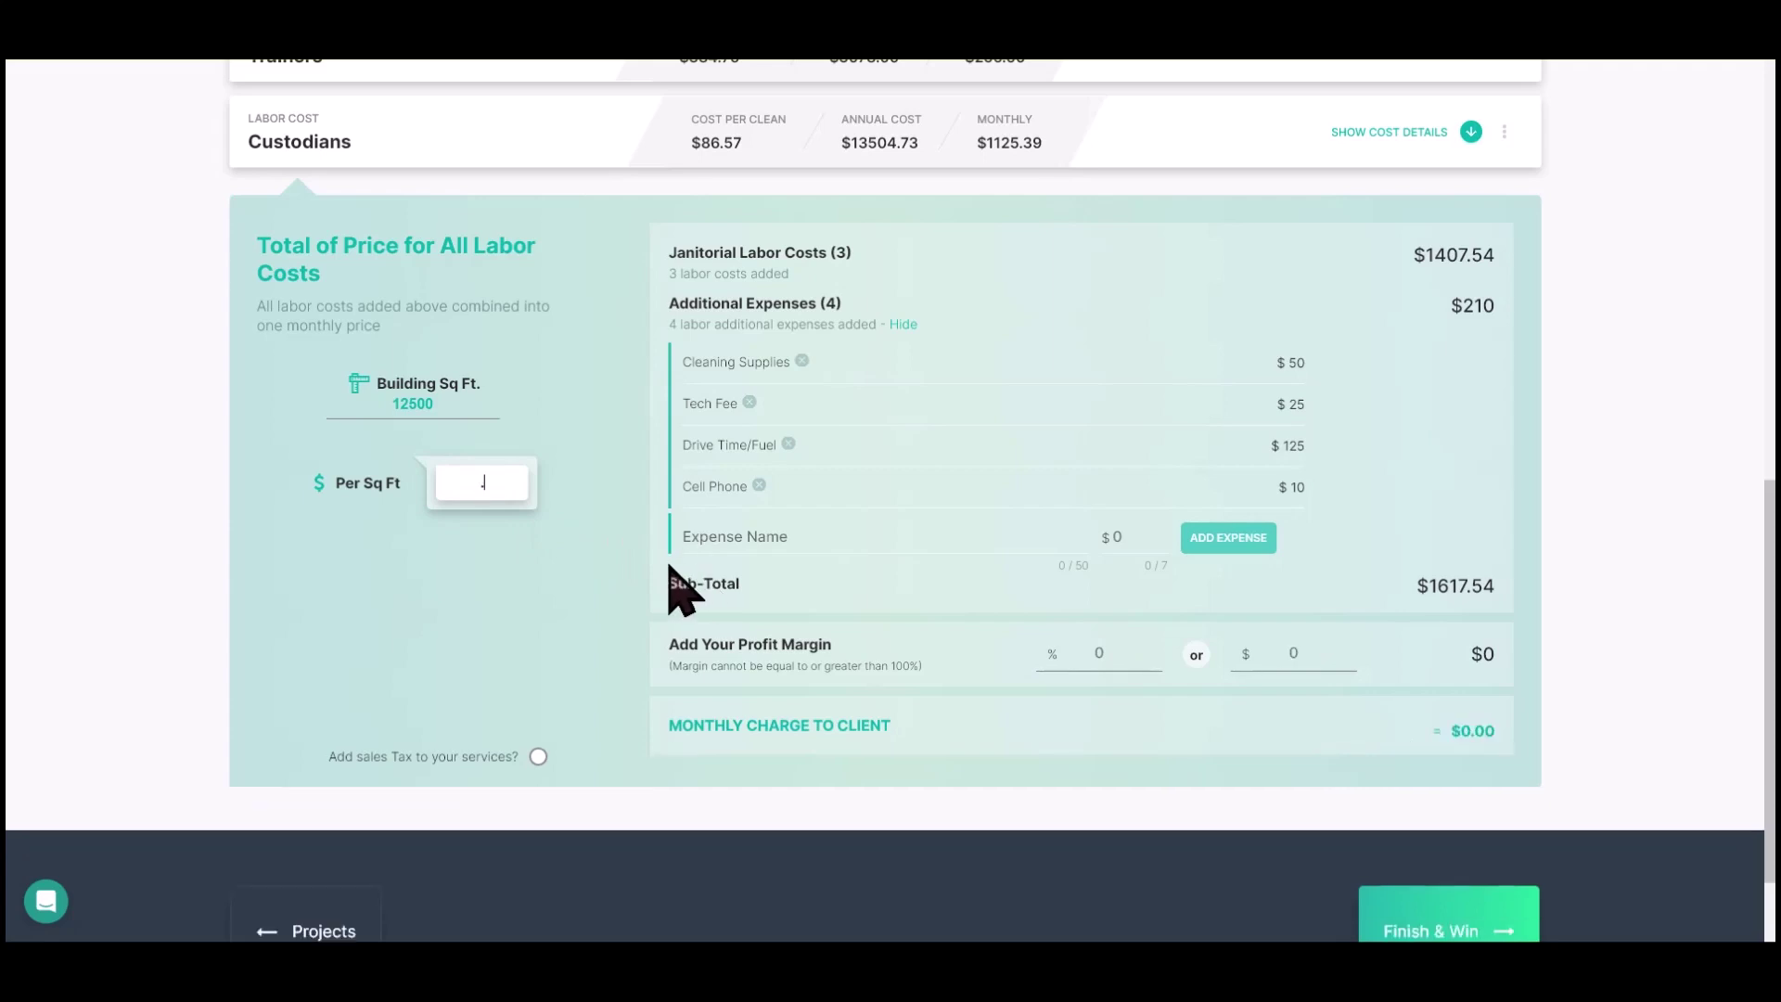
{"action": "type", "text": ".25"}
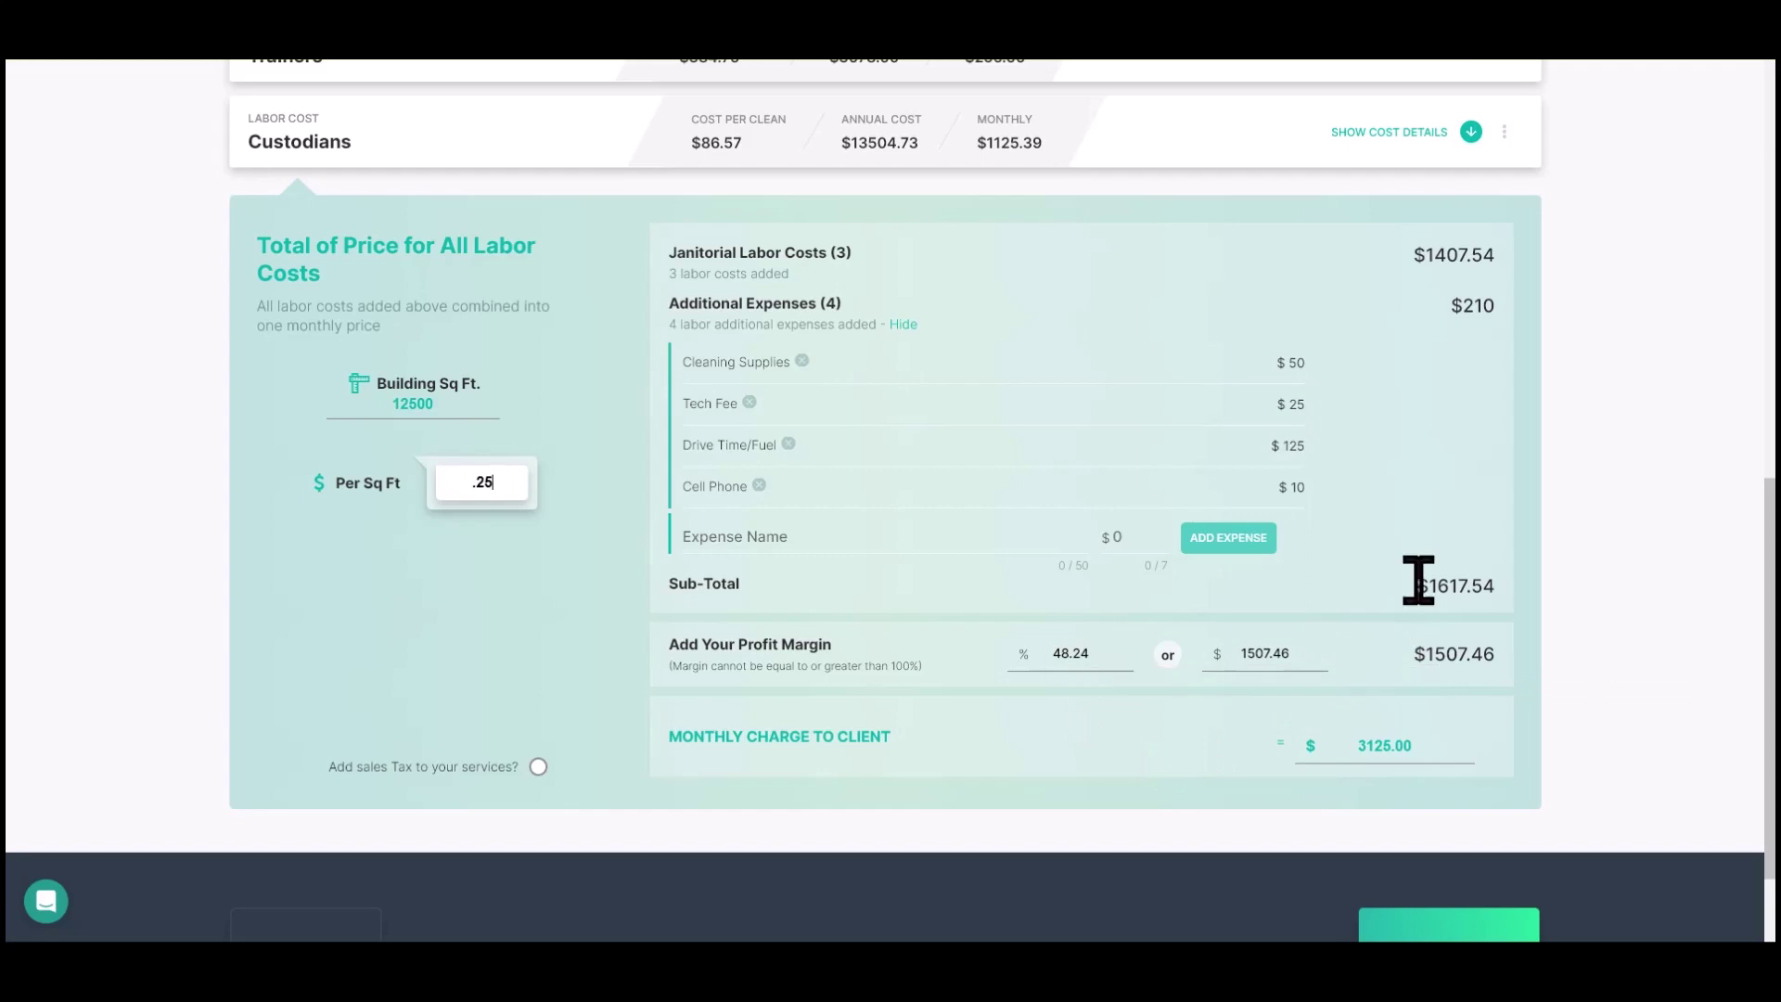
View the automated price estimator's cost info and account info, and return to the DIY advanced cost estimator.
{"action": "scroll", "coordinate": [1423, 589], "scroll_direction": "up", "scroll_amount": 2}
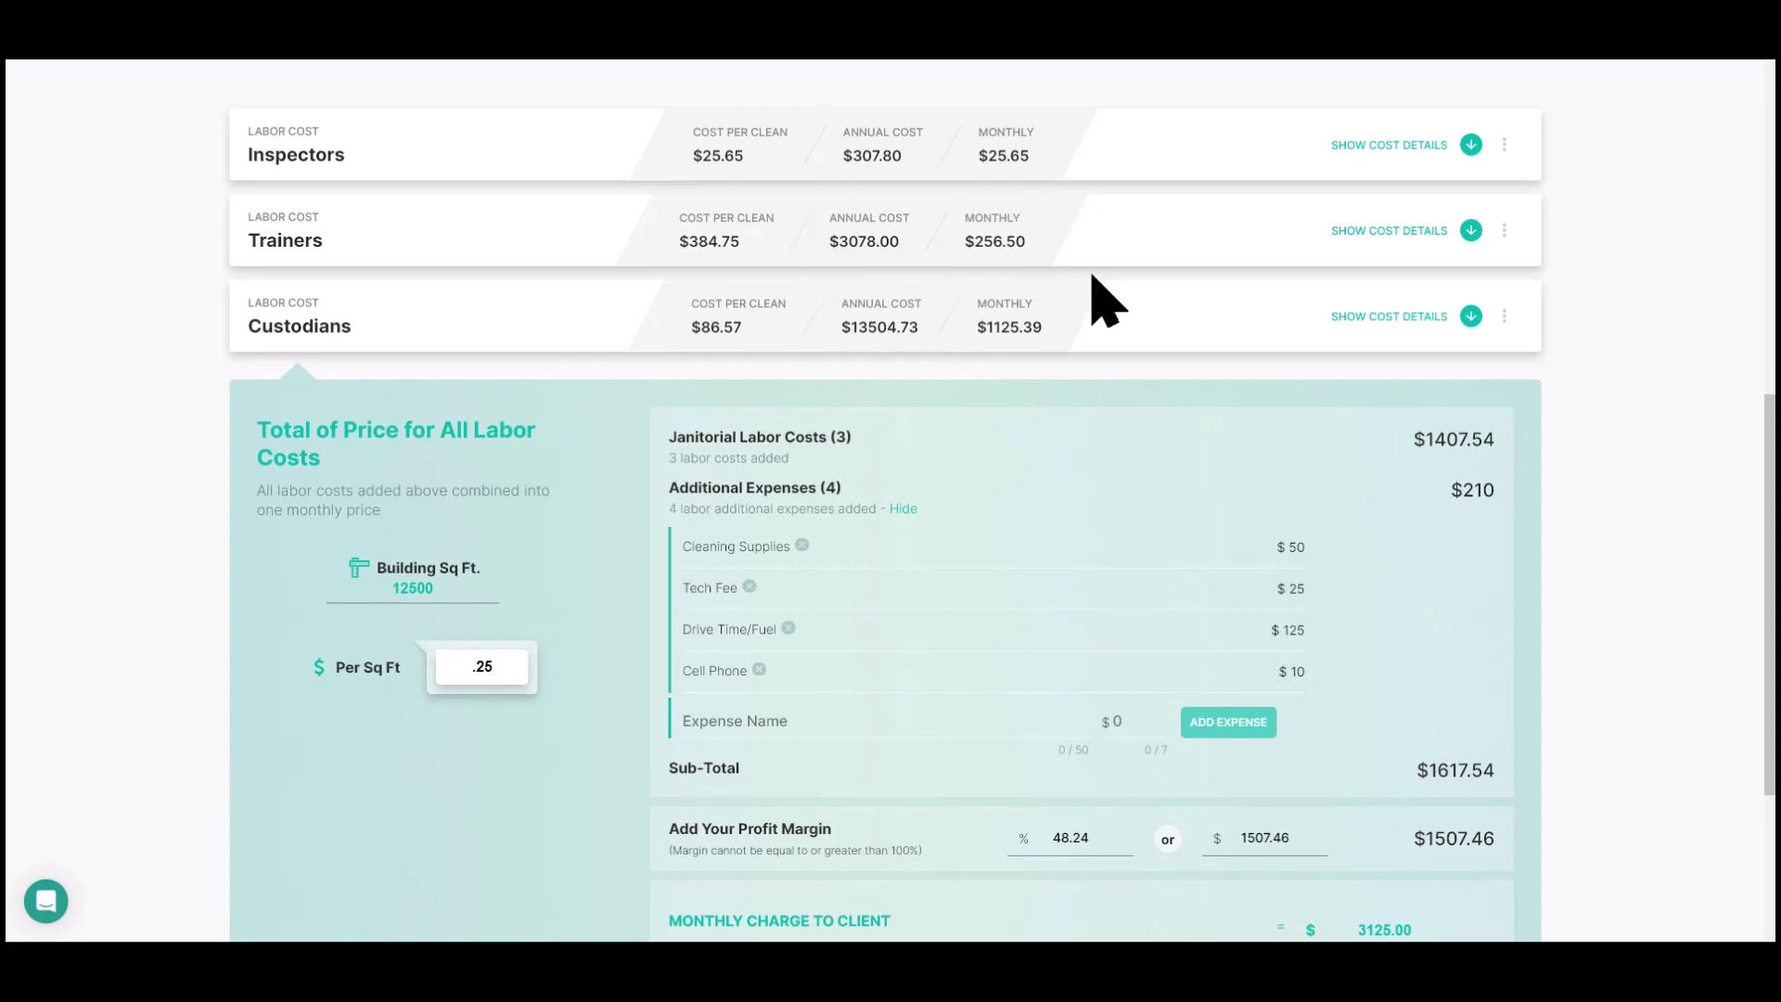
{"action": "scroll", "coordinate": [1299, 602], "scroll_direction": "down", "scroll_amount": 2}
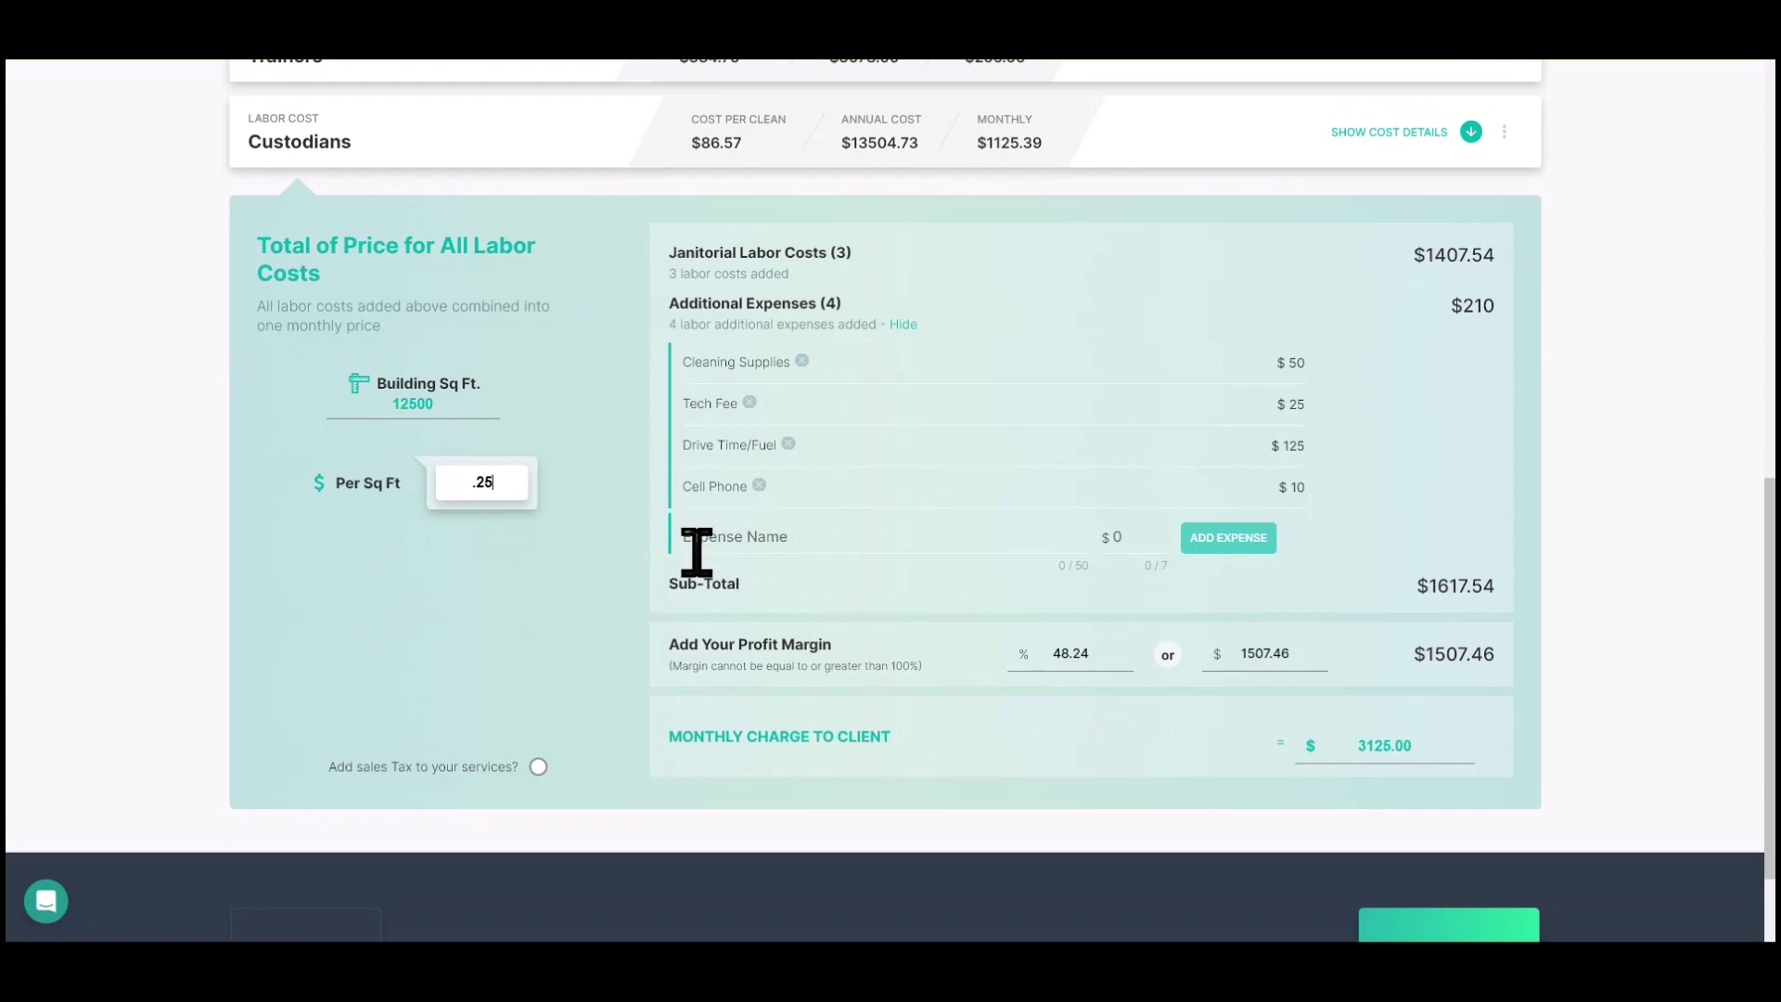
{"action": "scroll", "coordinate": [782, 596], "scroll_direction": "up", "scroll_amount": 3}
{"action": "scroll", "coordinate": [965, 297], "scroll_direction": "up", "scroll_amount": 2}
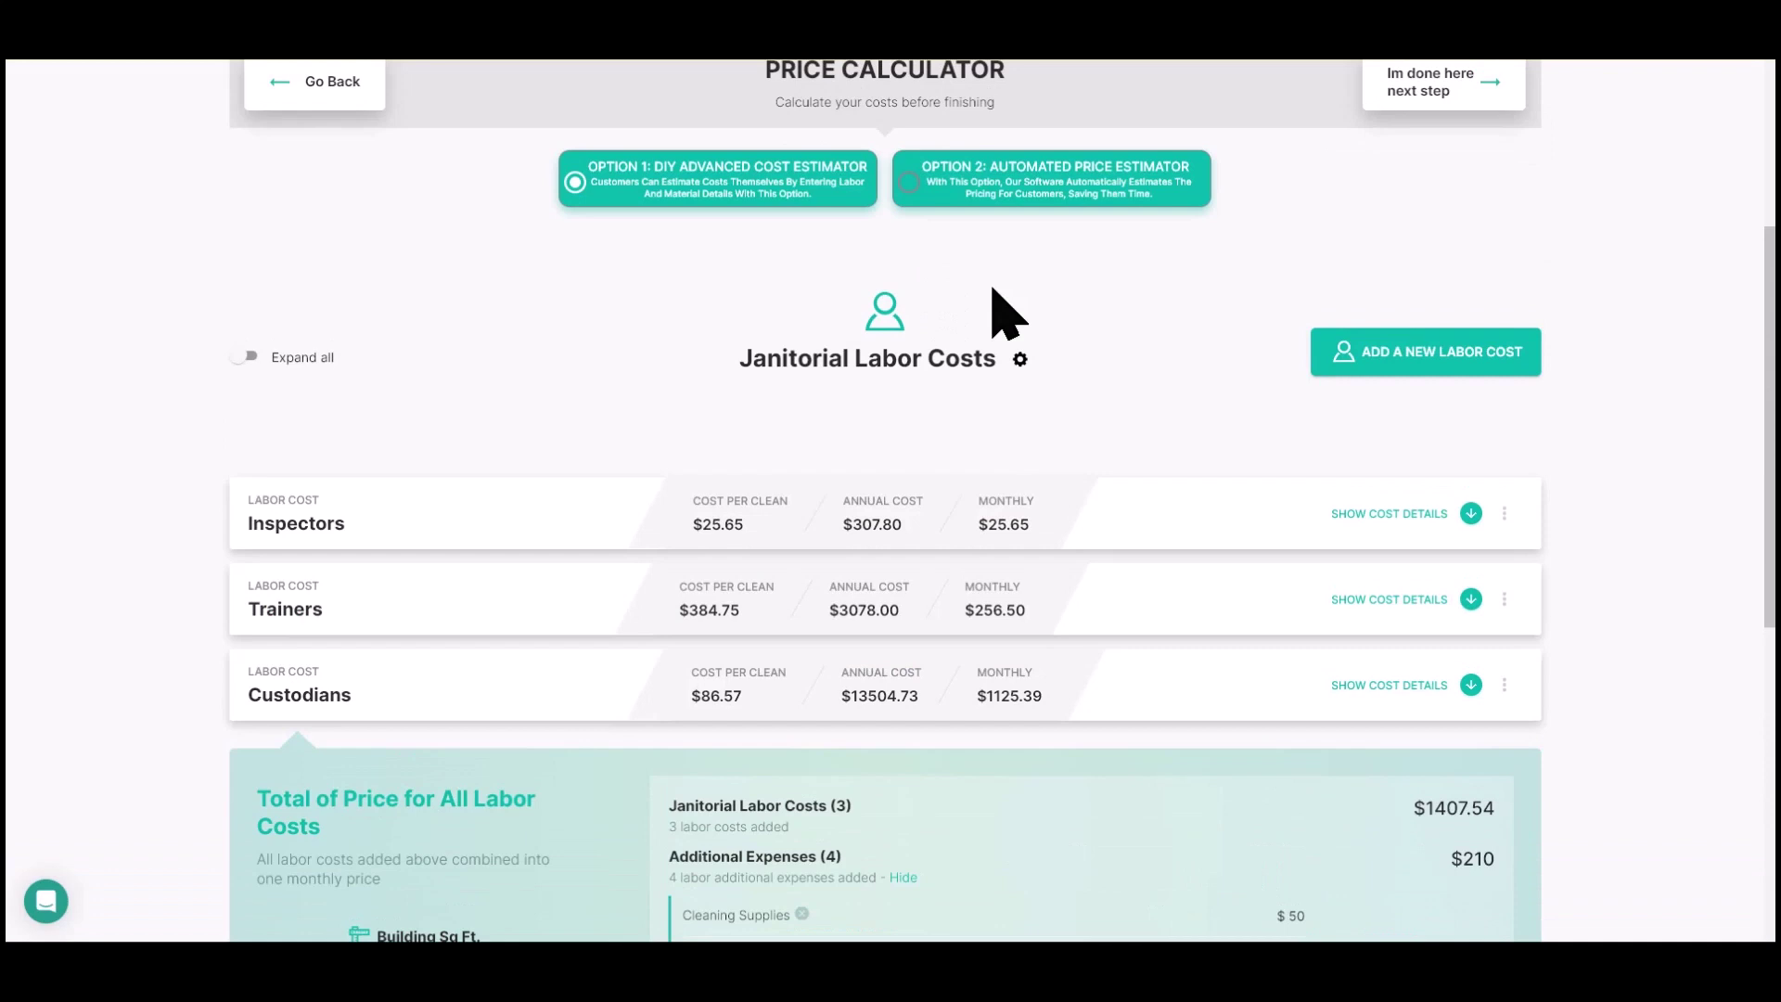
{"action": "left_click", "coordinate": [991, 190]}
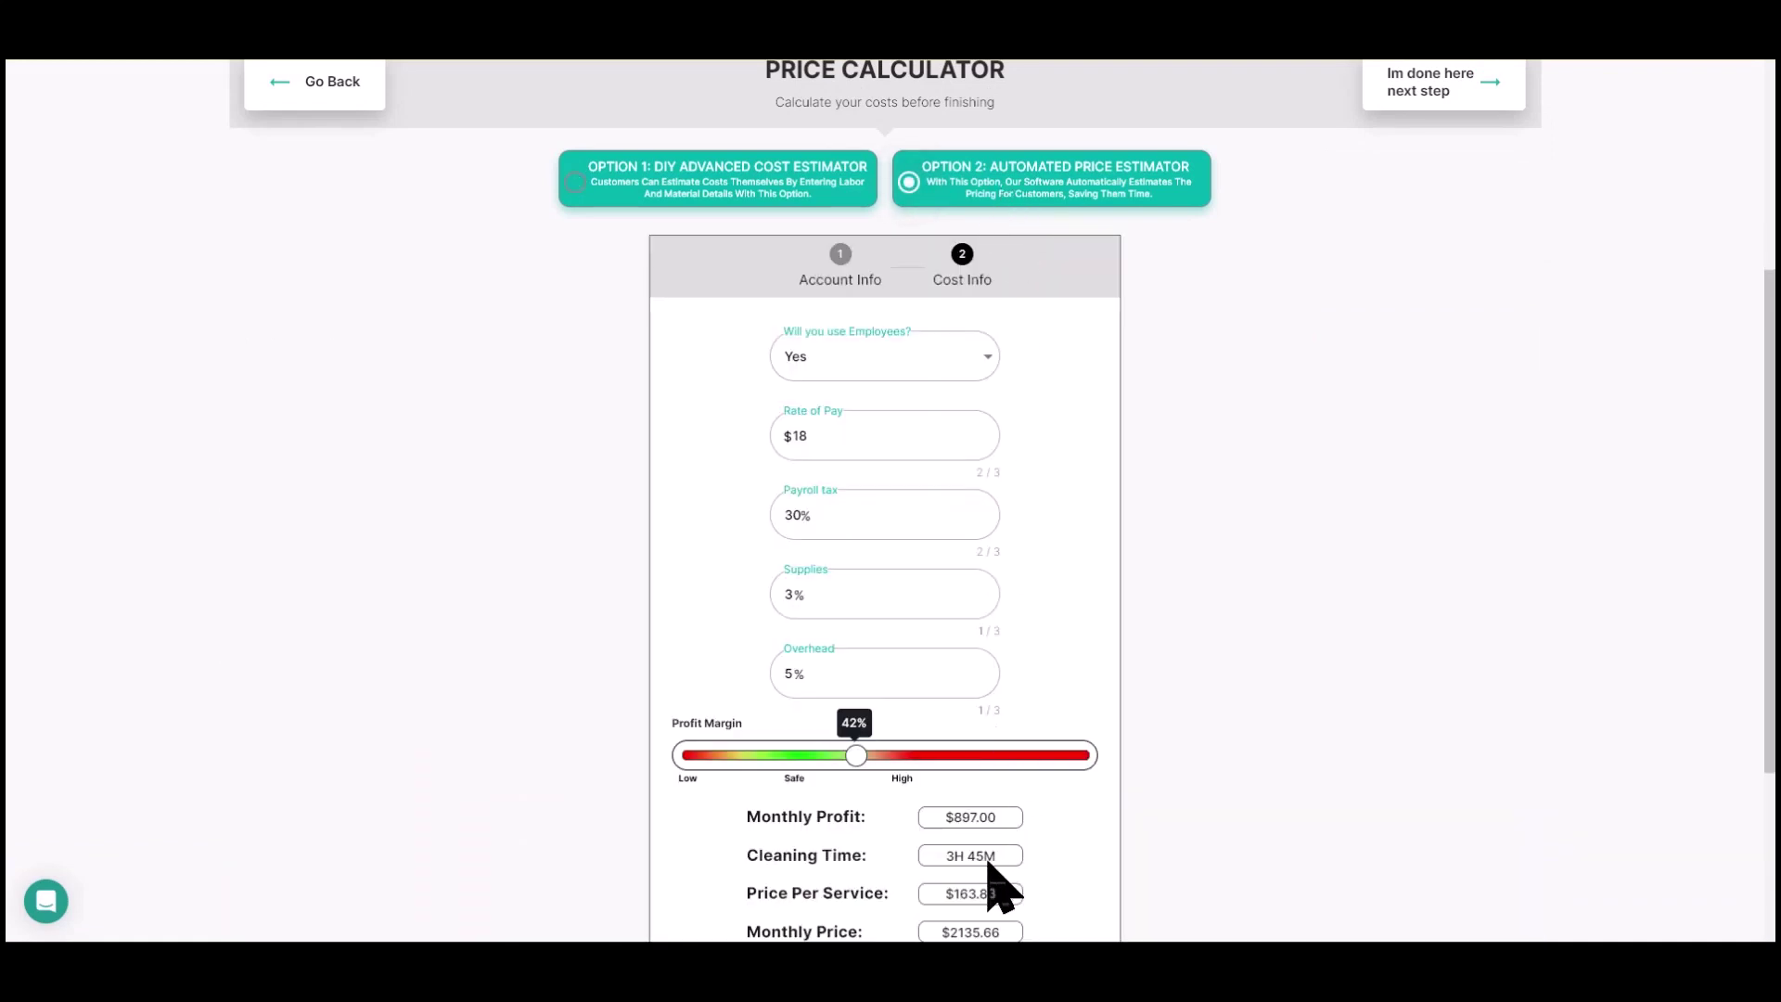
{"action": "left_click", "coordinate": [841, 271]}
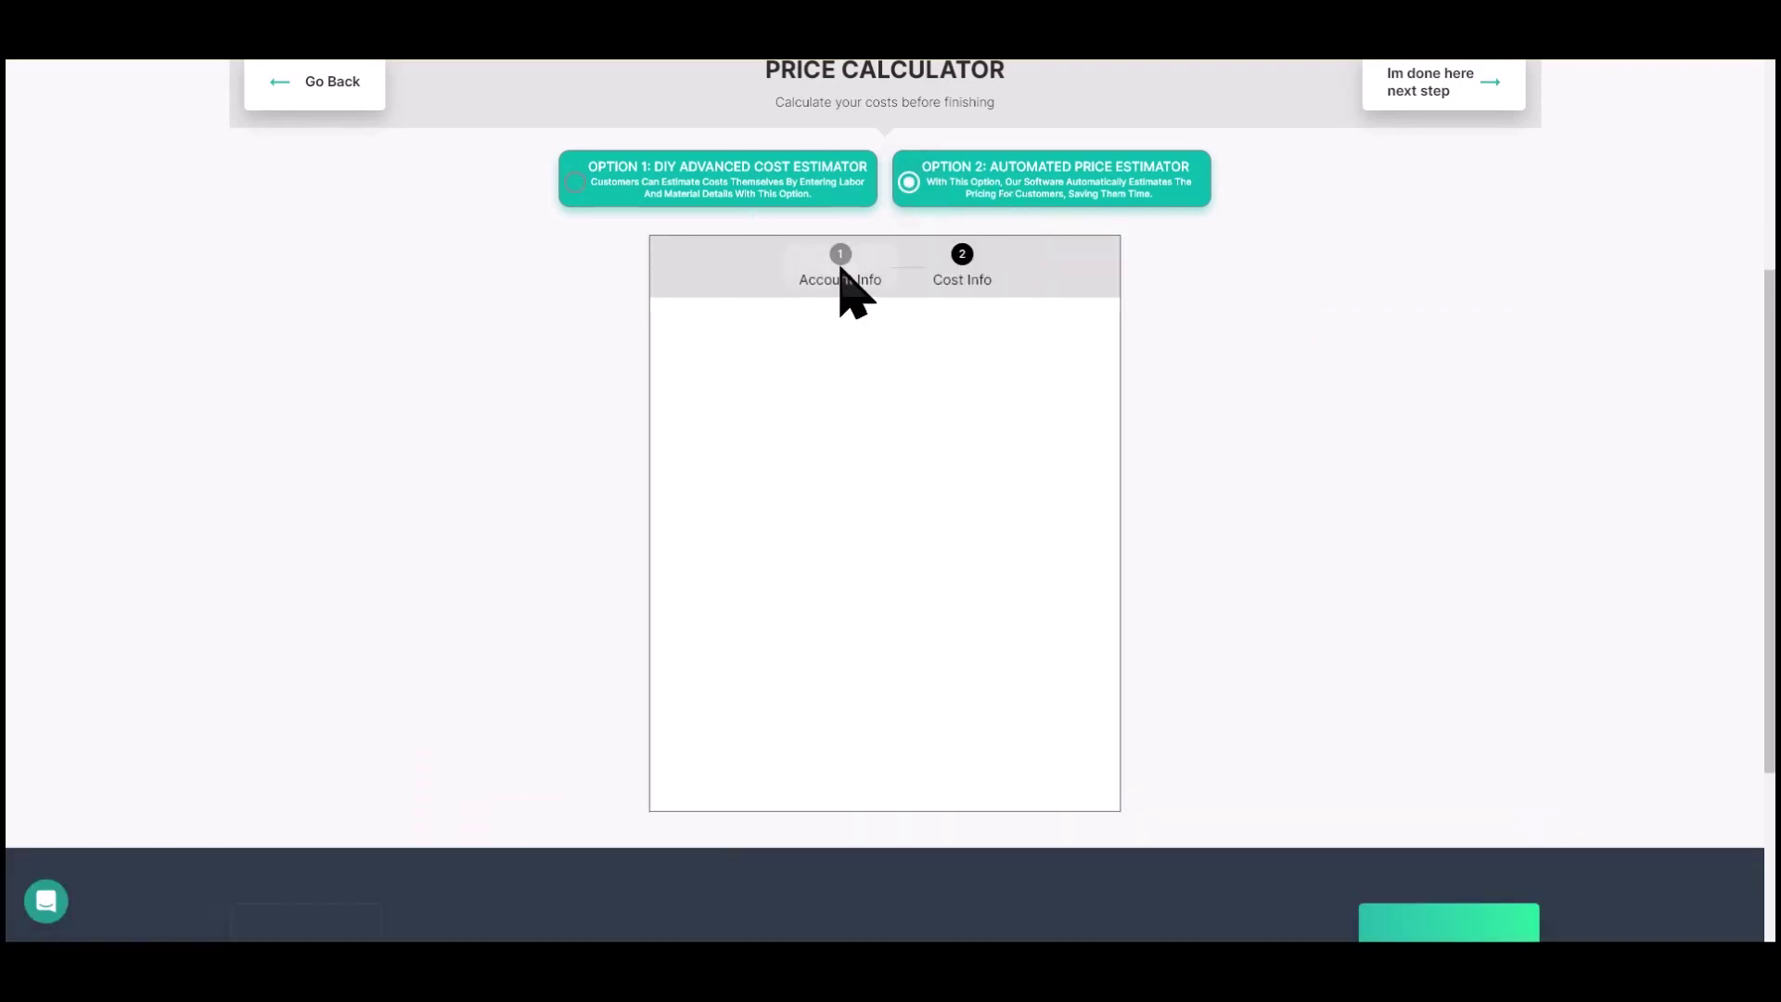
{"action": "left_click", "coordinate": [675, 184]}
{"action": "scroll", "coordinate": [1082, 466], "scroll_direction": "down", "scroll_amount": 4}
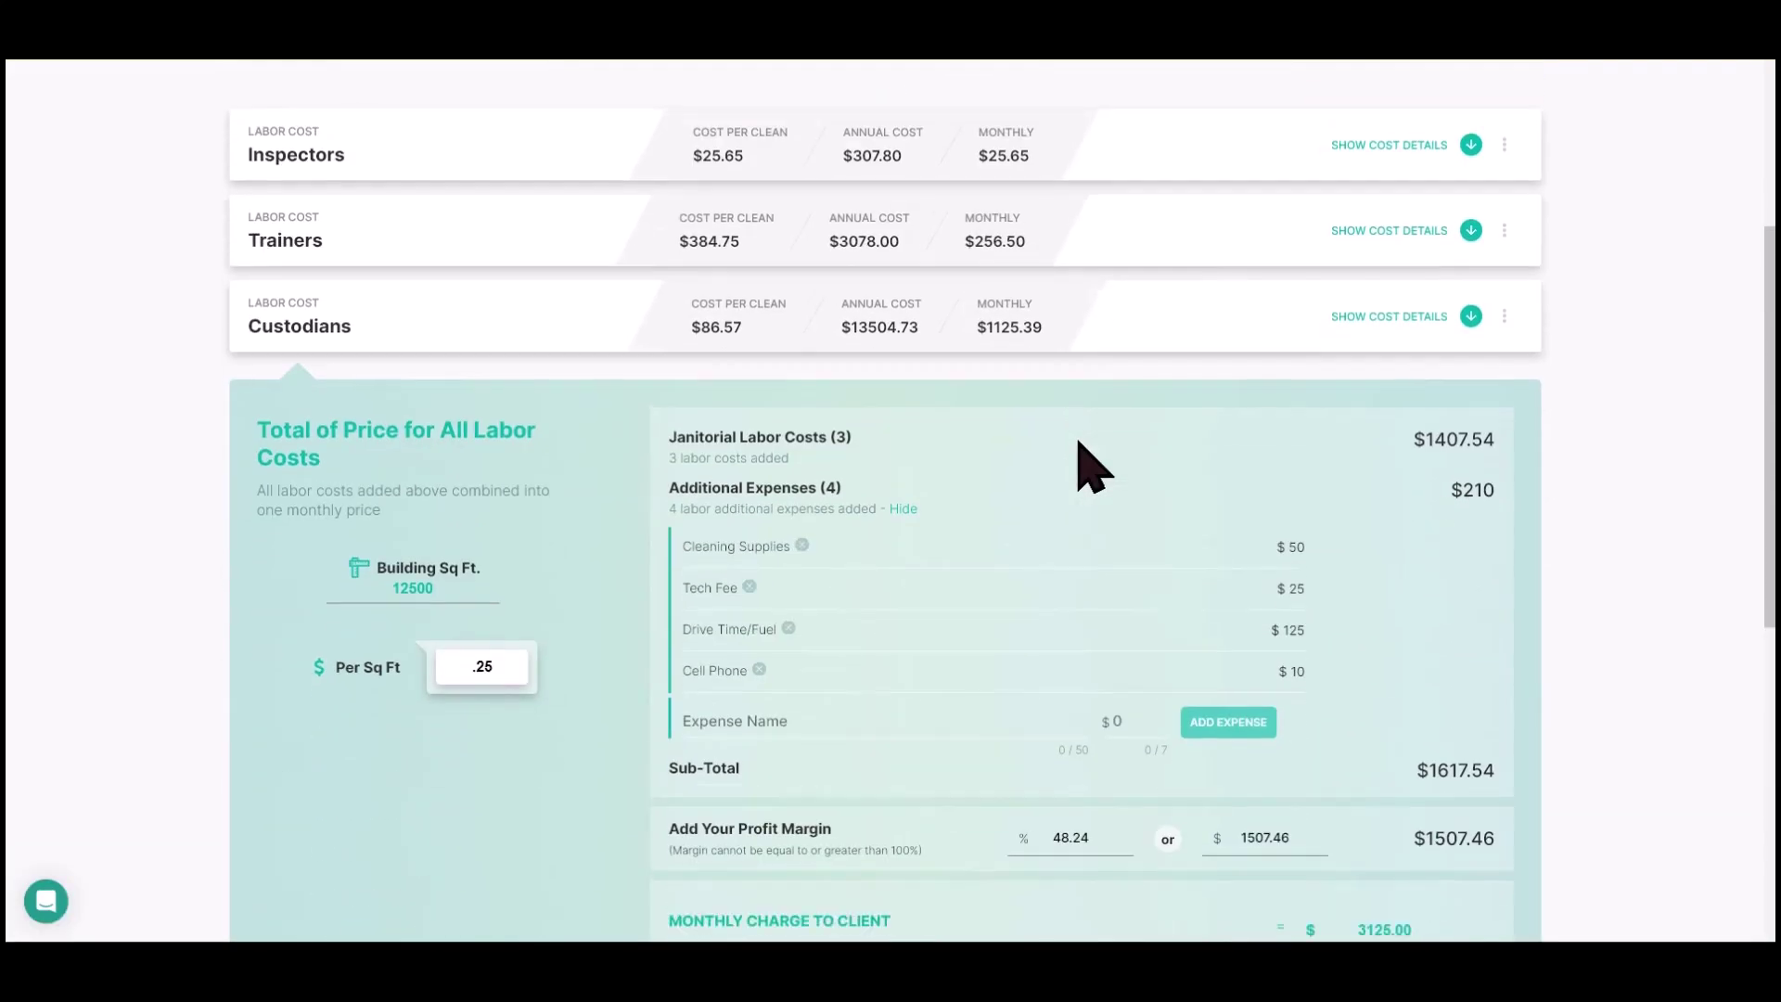
Review the payroll cost factors, janitorial labor costs, additional expenses and profit margin of the DIY estimate.
{"action": "scroll", "coordinate": [705, 260], "scroll_direction": "up", "scroll_amount": 2}
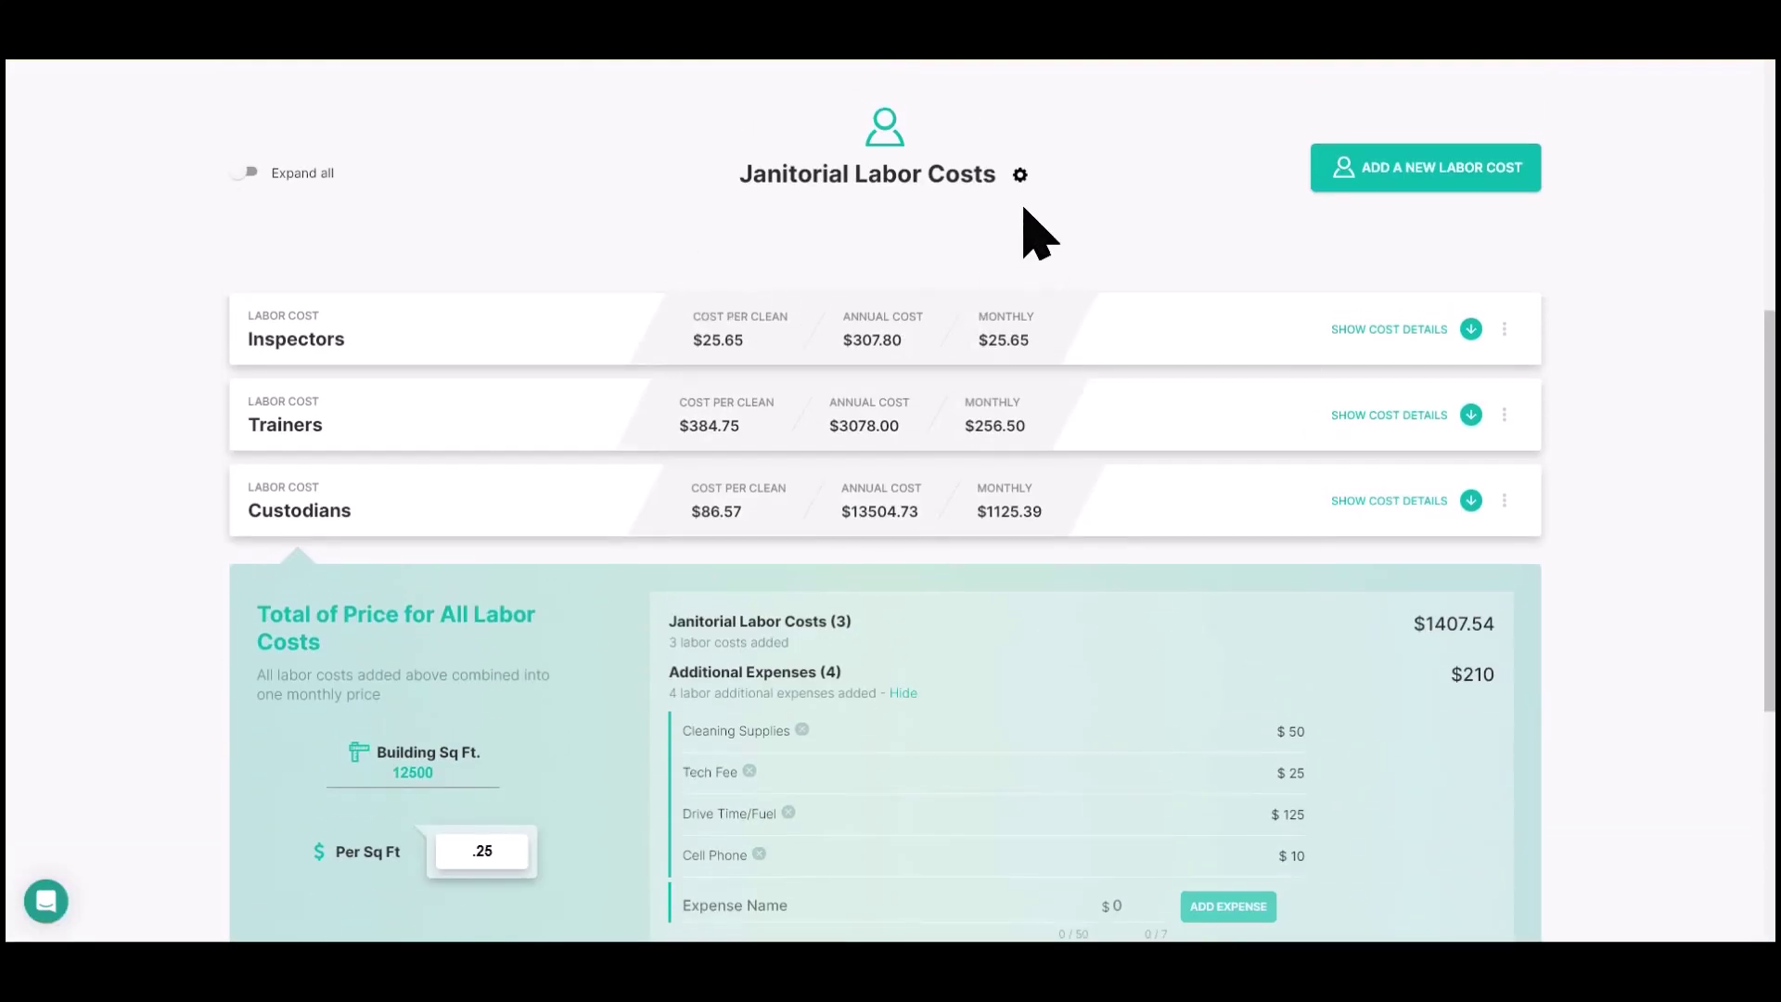
{"action": "scroll", "coordinate": [1023, 196], "scroll_direction": "up", "scroll_amount": 3}
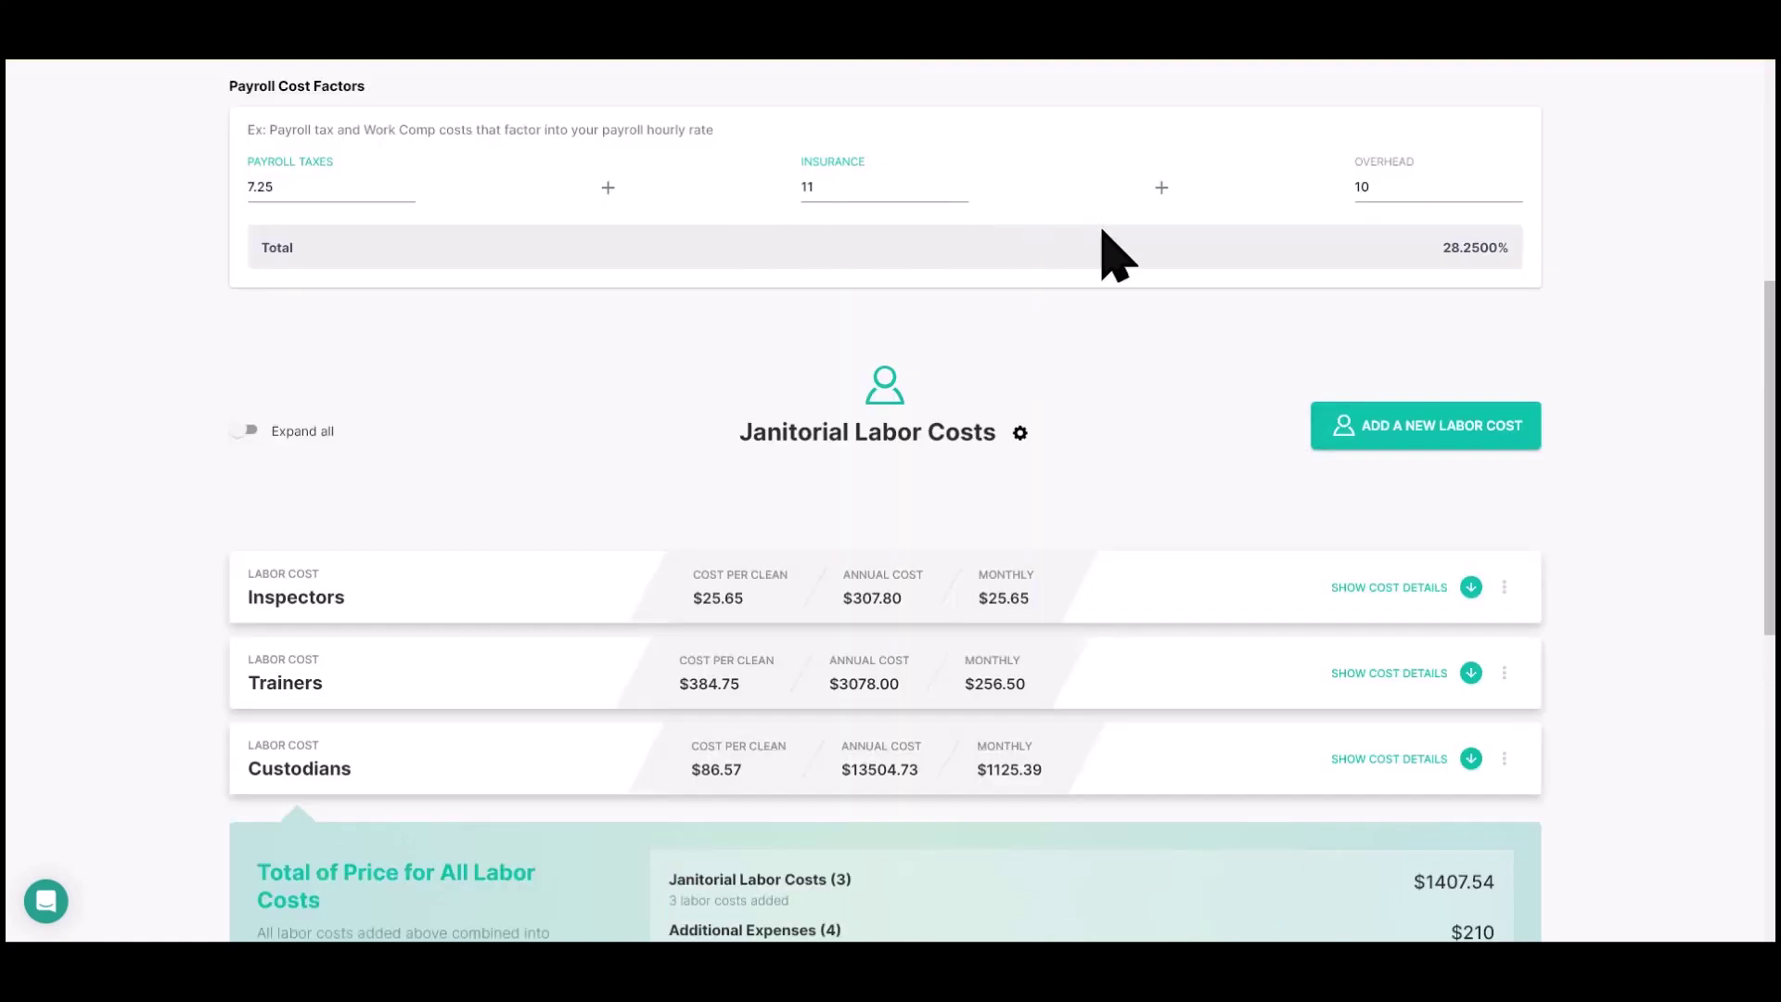
{"action": "scroll", "coordinate": [1029, 441], "scroll_direction": "down", "scroll_amount": 3}
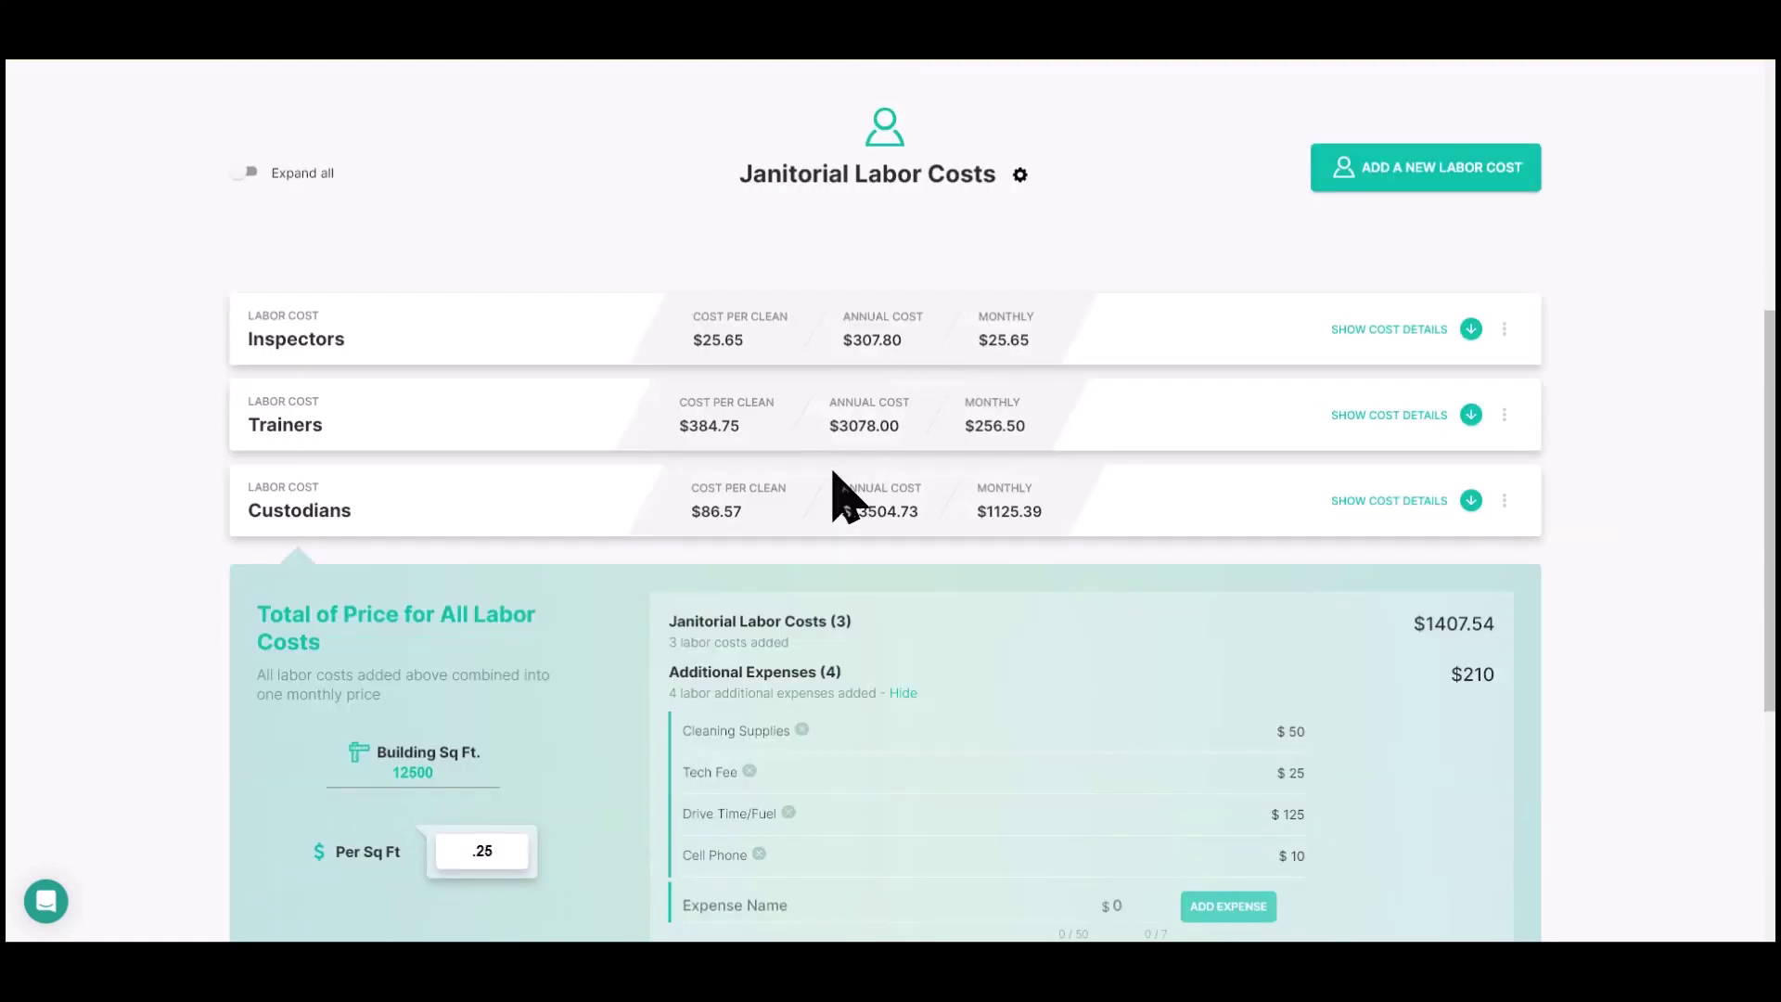
{"action": "scroll", "coordinate": [853, 556], "scroll_direction": "down", "scroll_amount": 2}
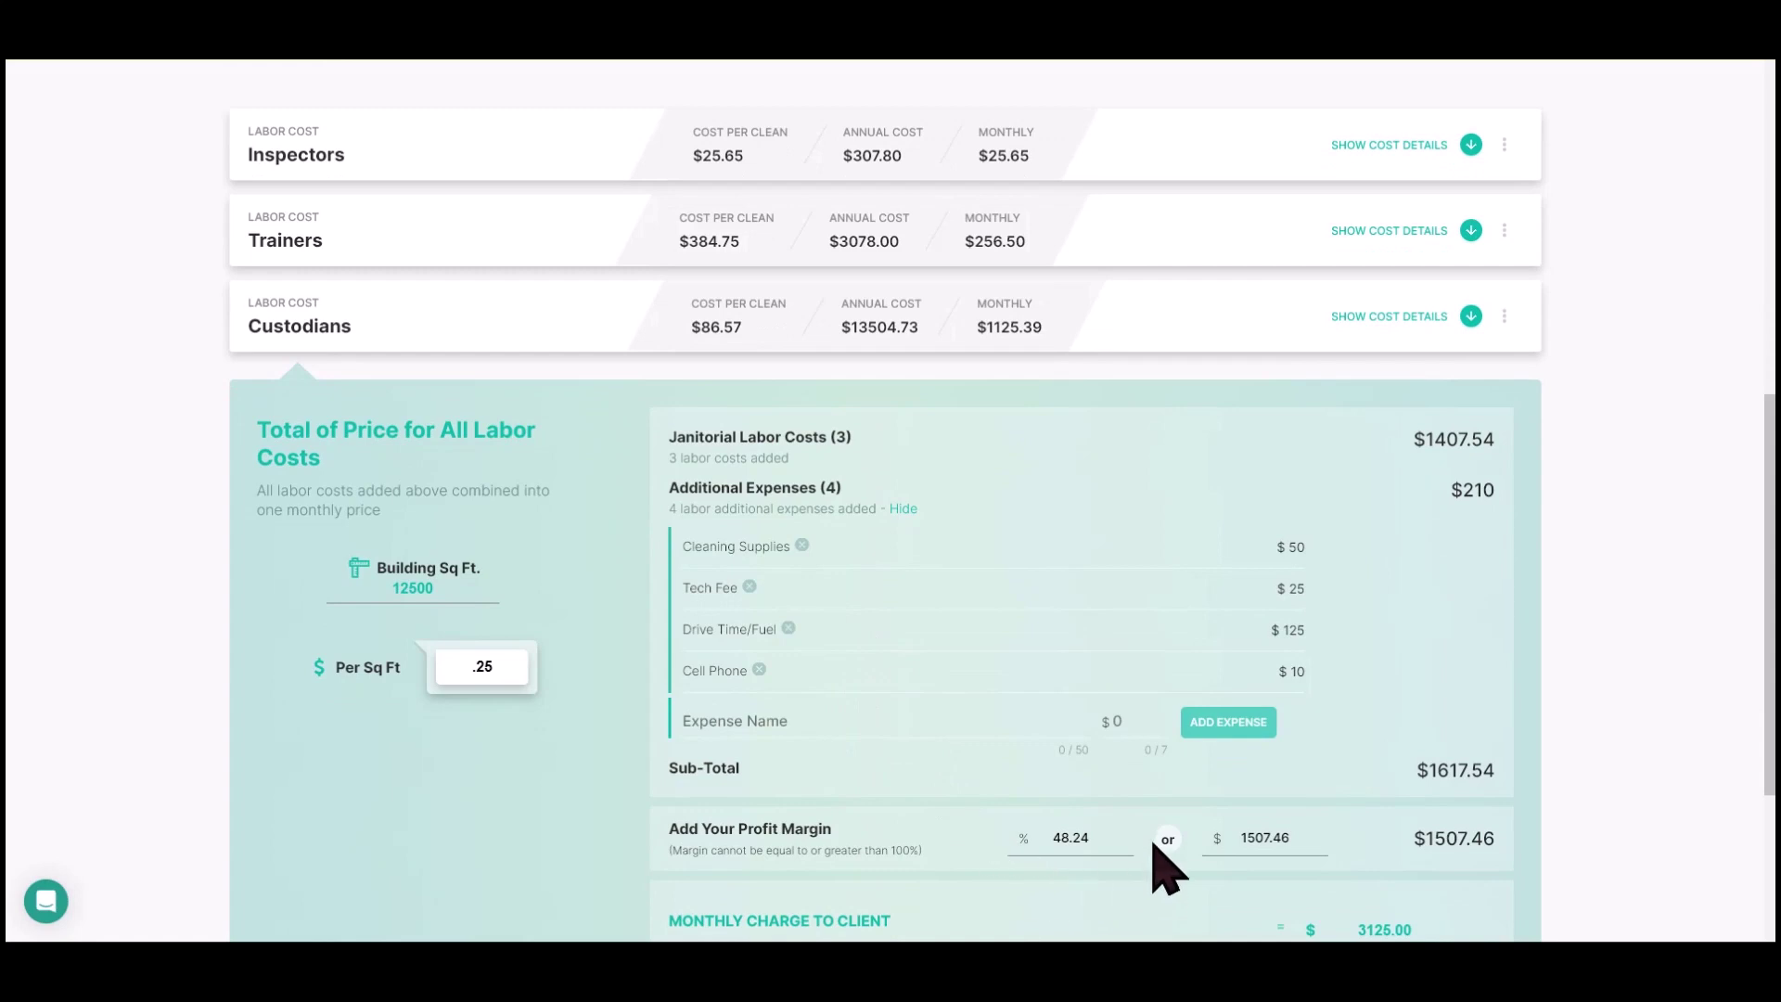
{"action": "scroll", "coordinate": [1264, 824], "scroll_direction": "down", "scroll_amount": 2}
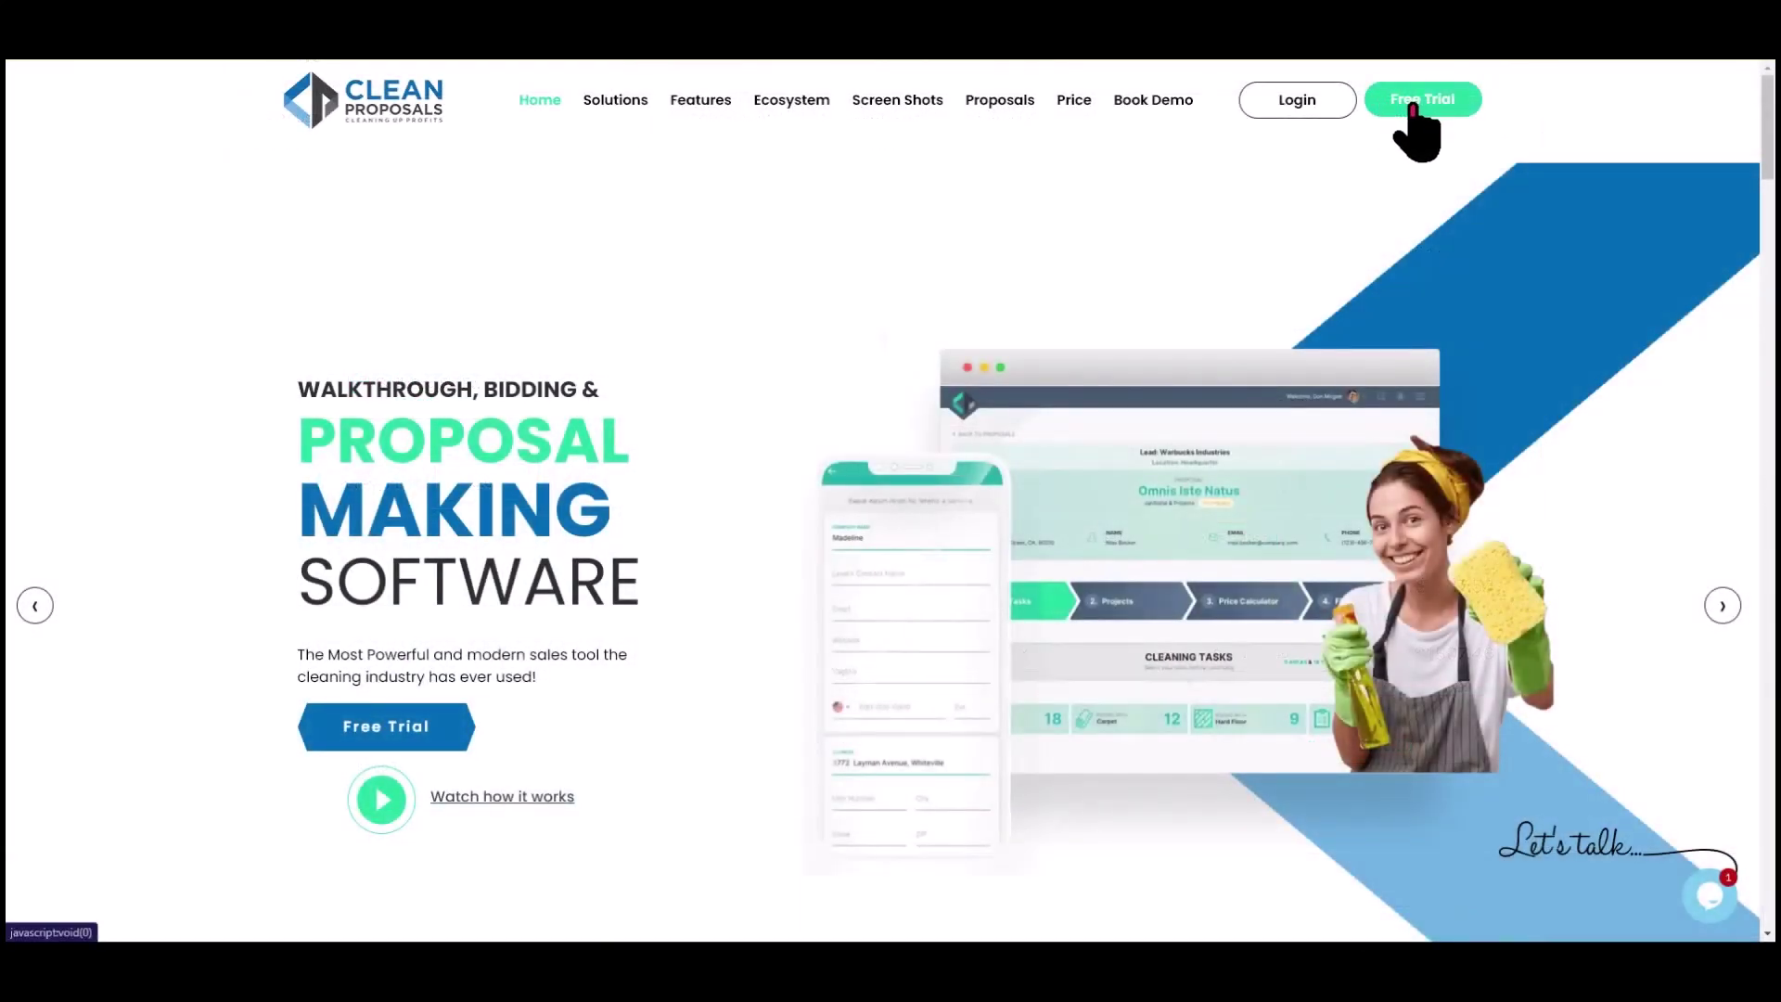
Open the free trial sign-up window on the Clean Proposals website.
{"action": "left_click", "coordinate": [1403, 108]}
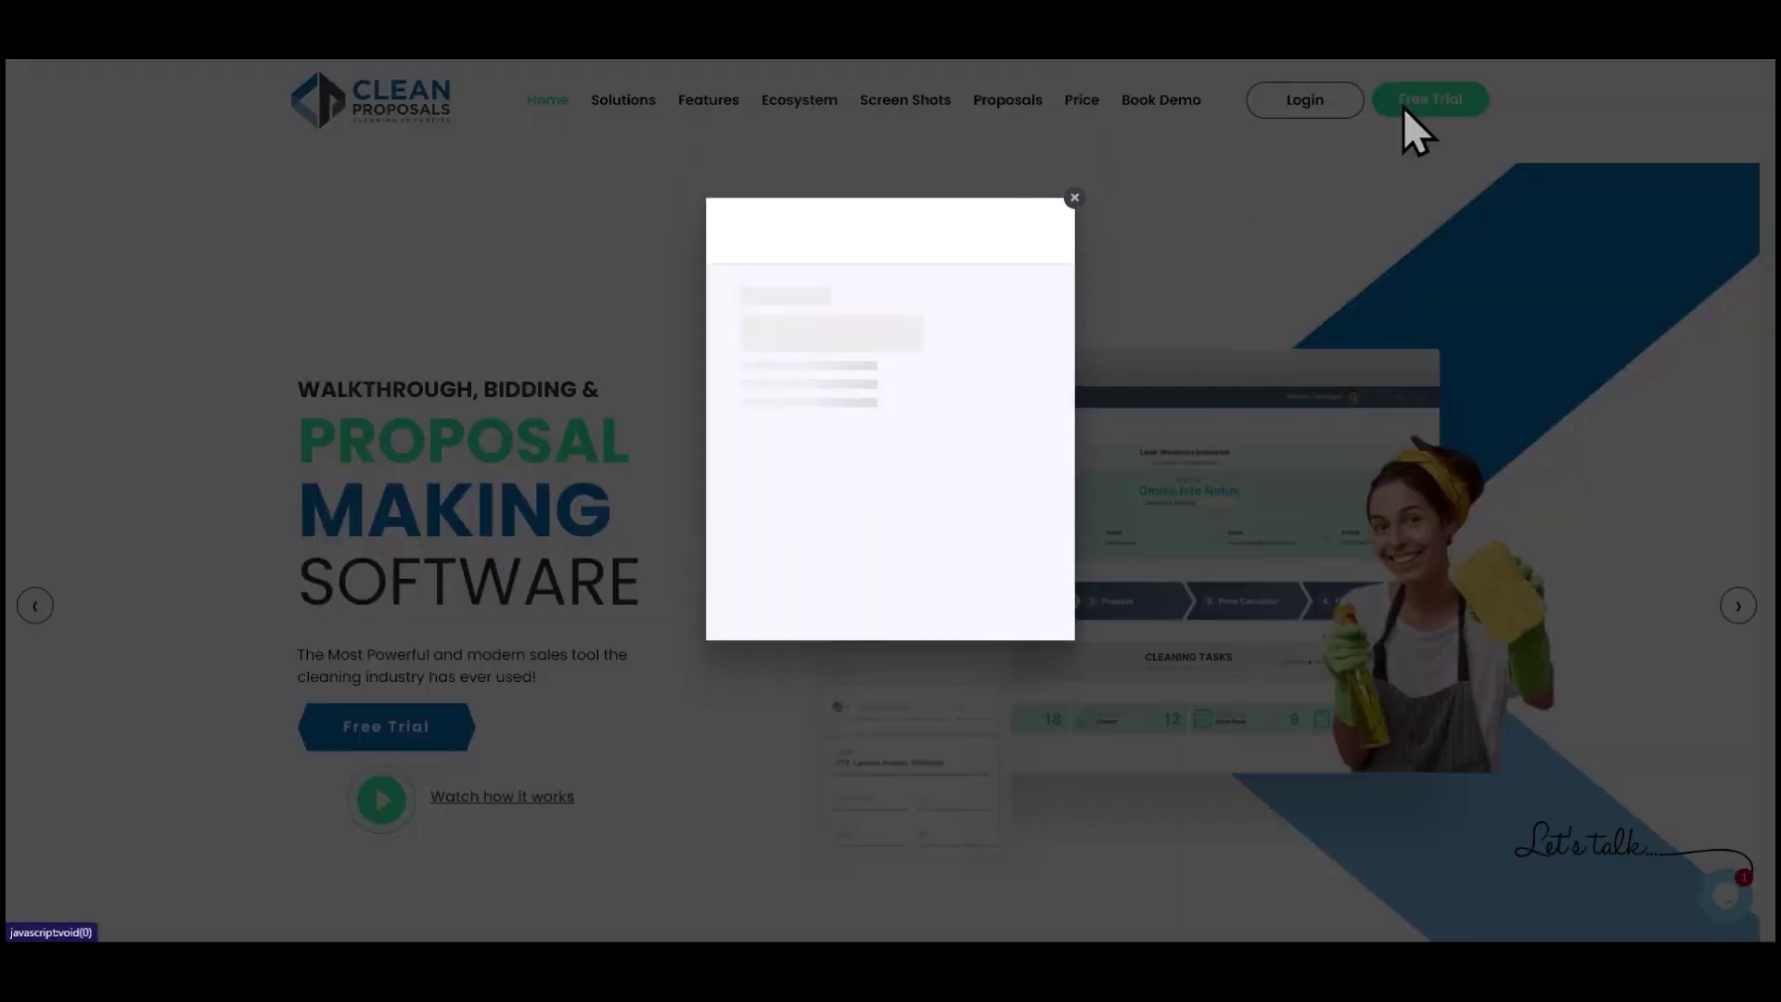